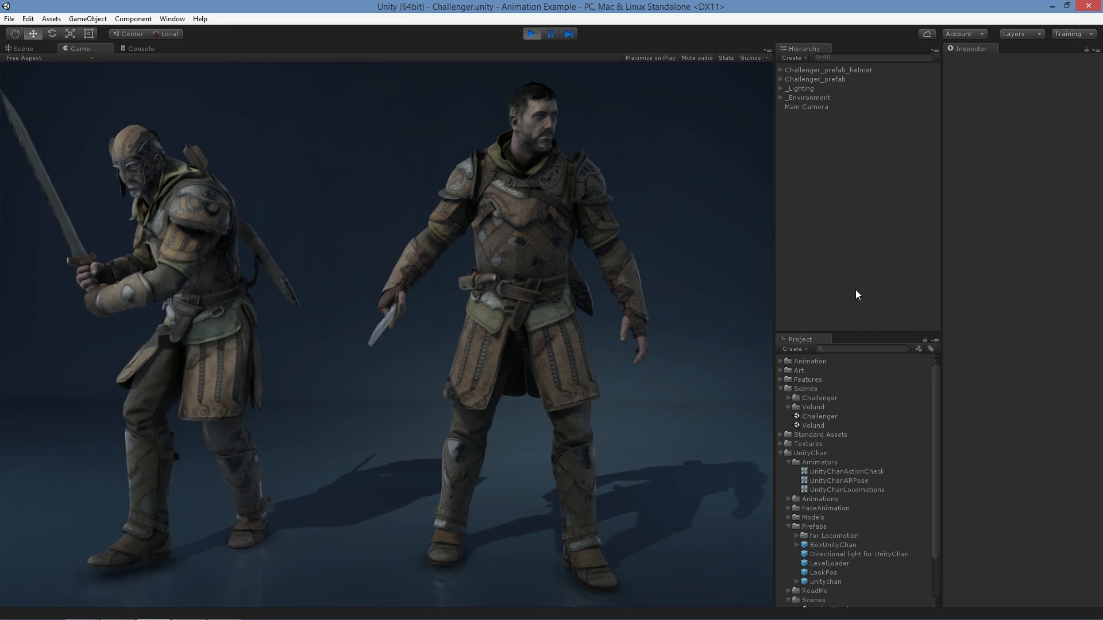
- Switch to the browser and open the Unity Manual's Using Humanoid Characters page under Asset Preparation and Import for external animation sources
key("ctrl+p")
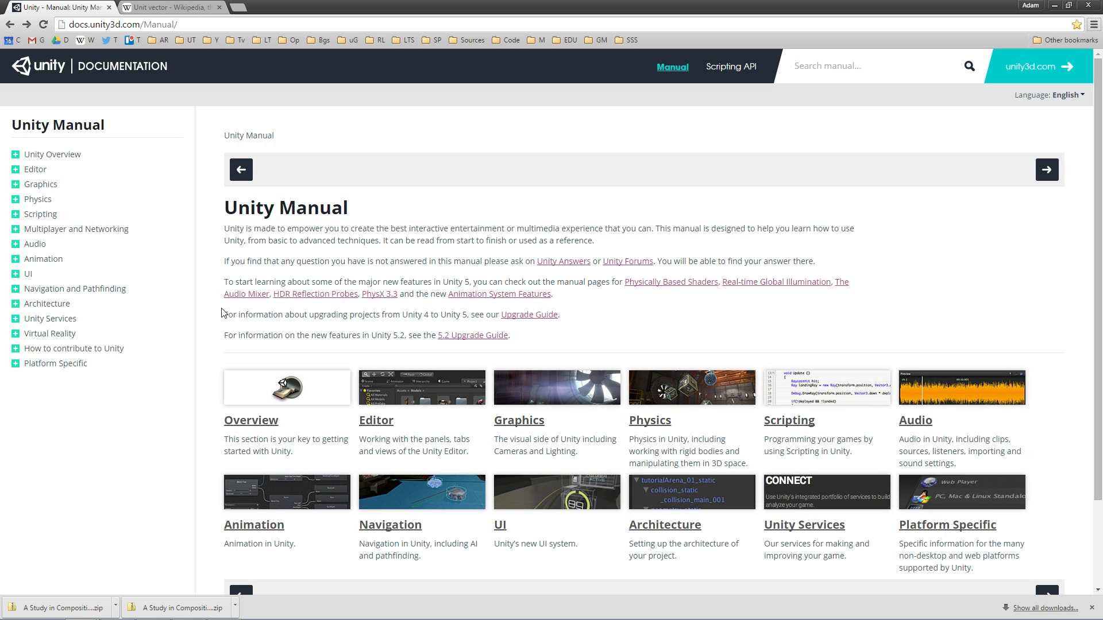
left_click(16, 259)
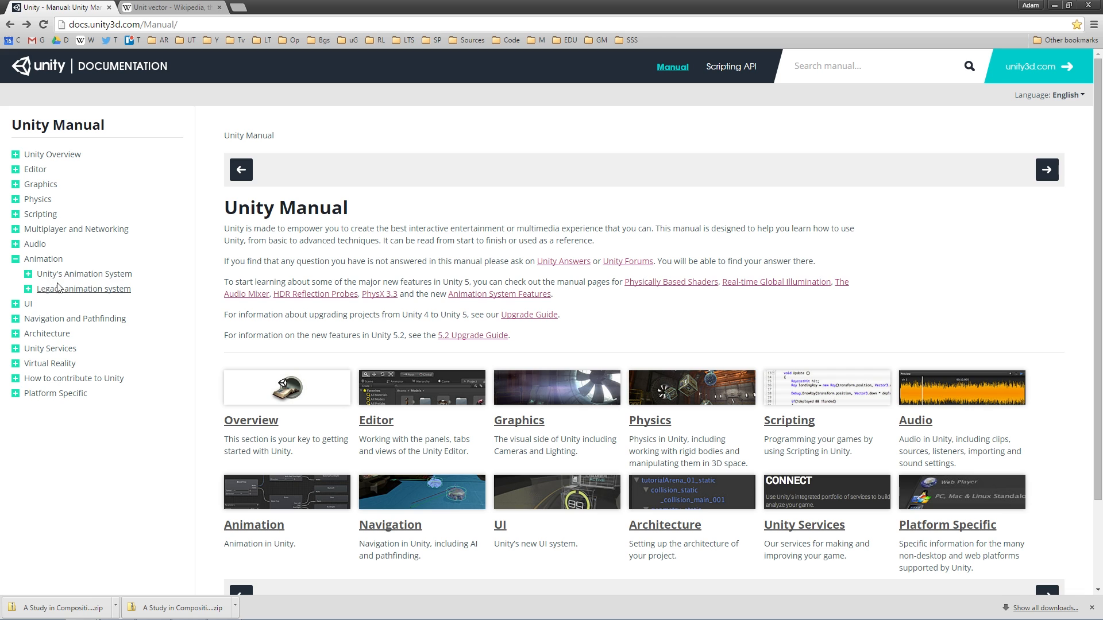
left_click(28, 274)
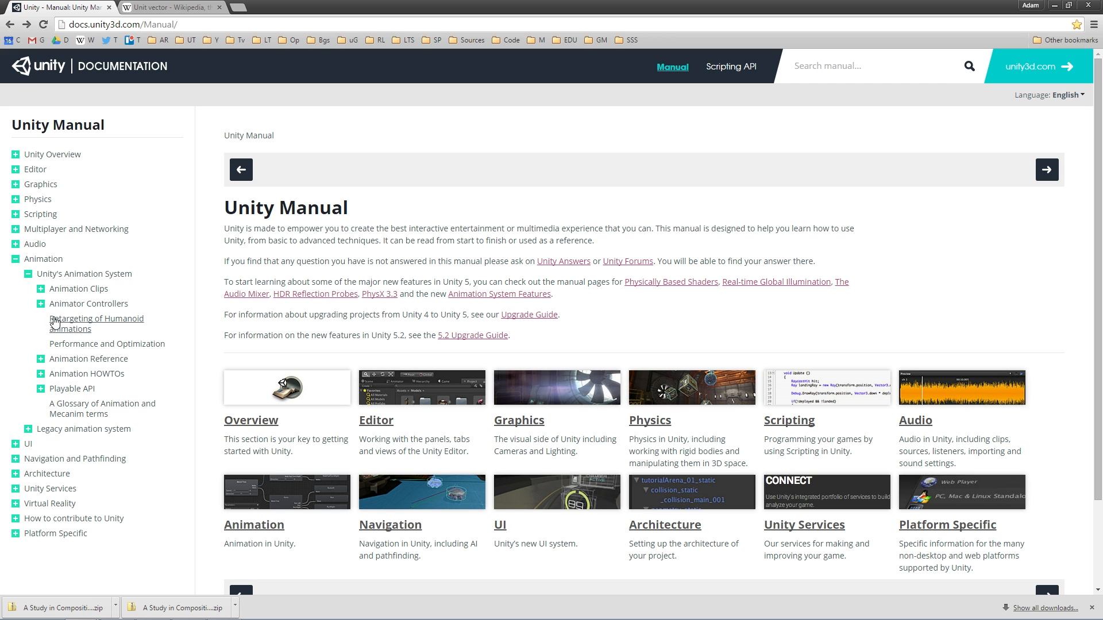
left_click(40, 289)
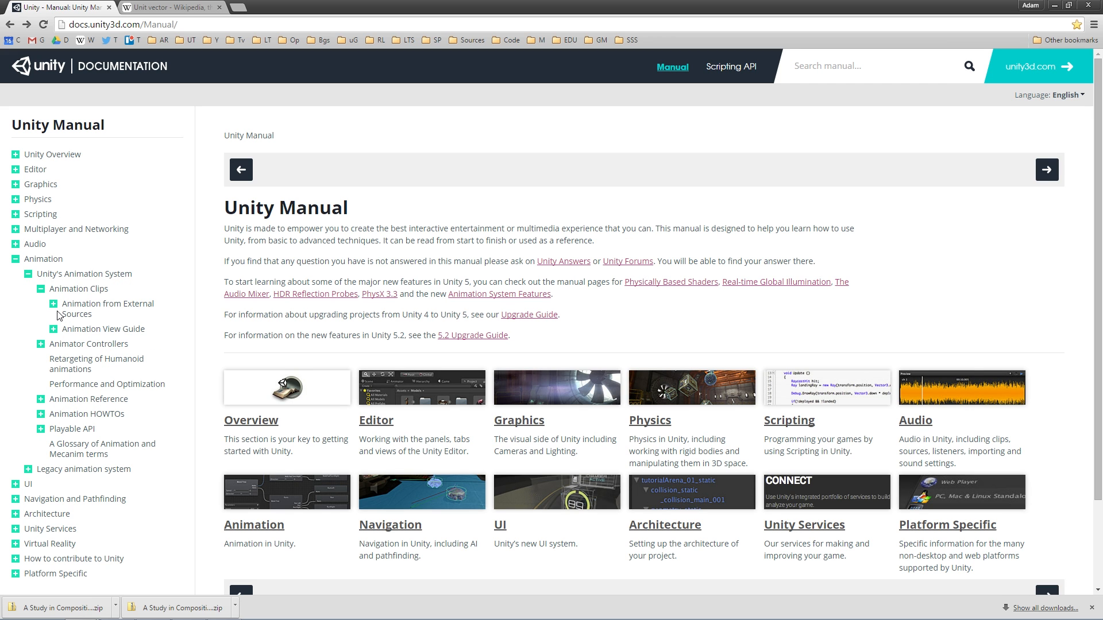
left_click(54, 305)
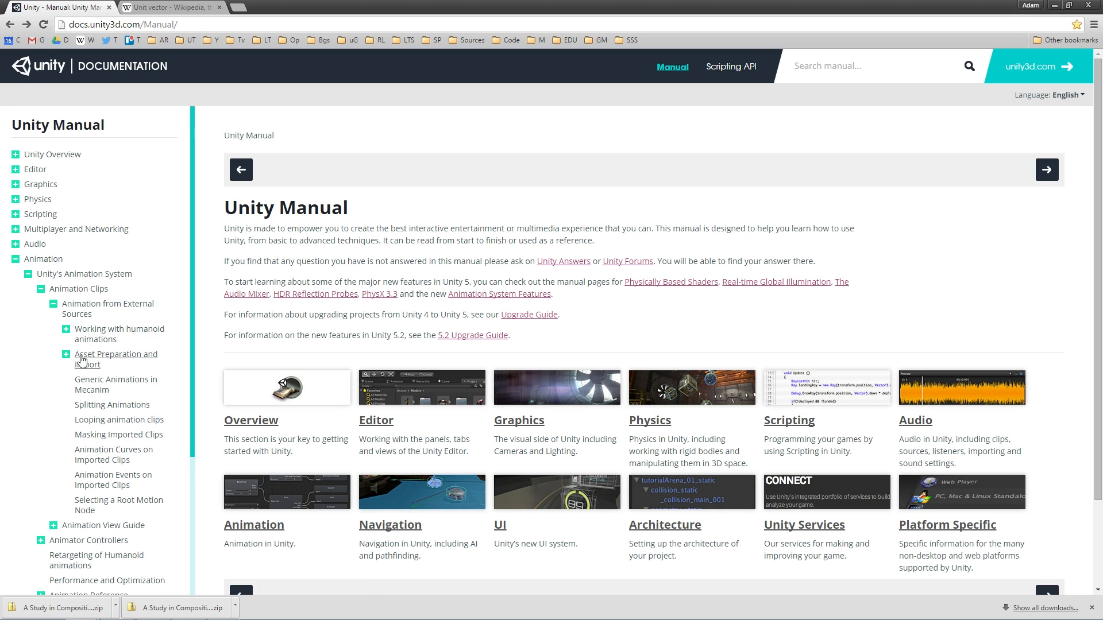
left_click(66, 329)
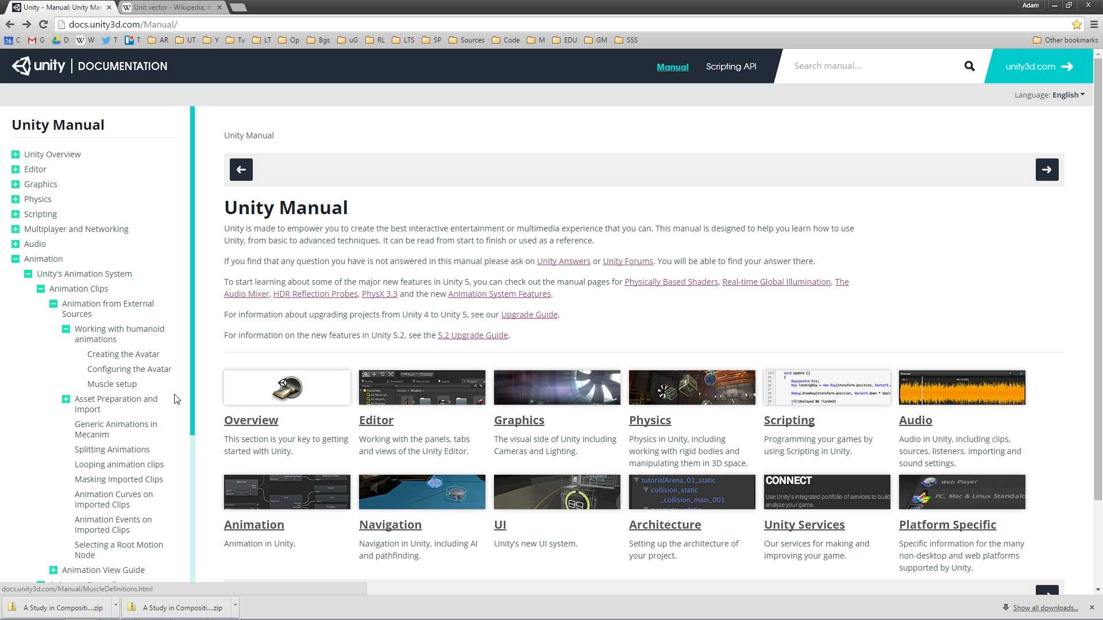
left_click(67, 400)
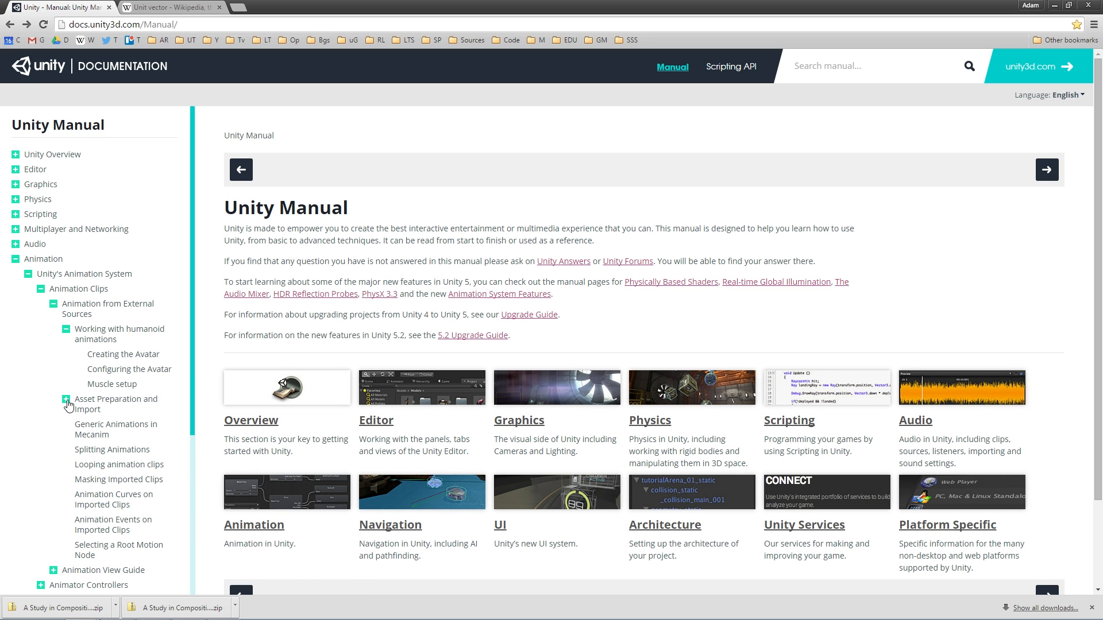
left_click(127, 428)
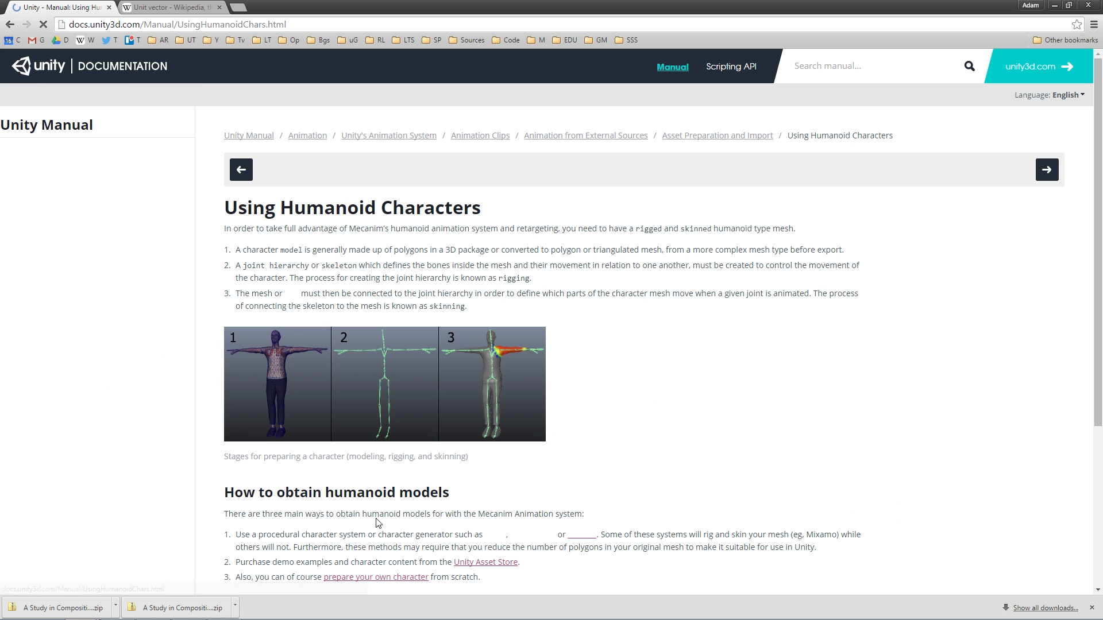
- Read the Using Humanoid Characters page, examining the character preparation stages and the ways to obtain humanoid models
scroll(148, 276, "up", 3)
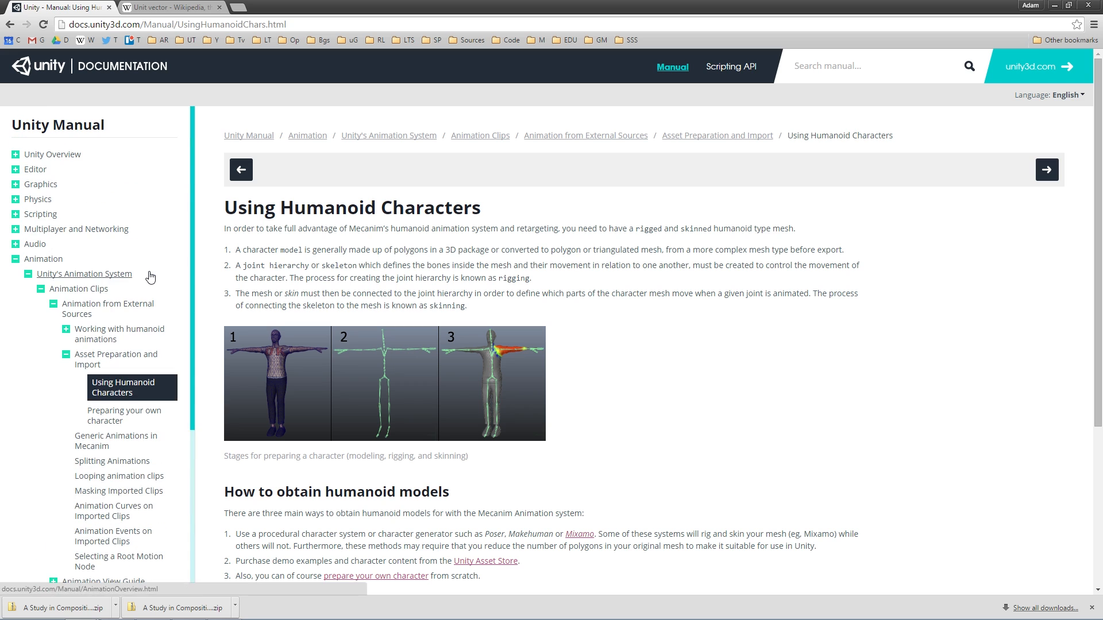
left_click_drag(497, 215, 224, 209)
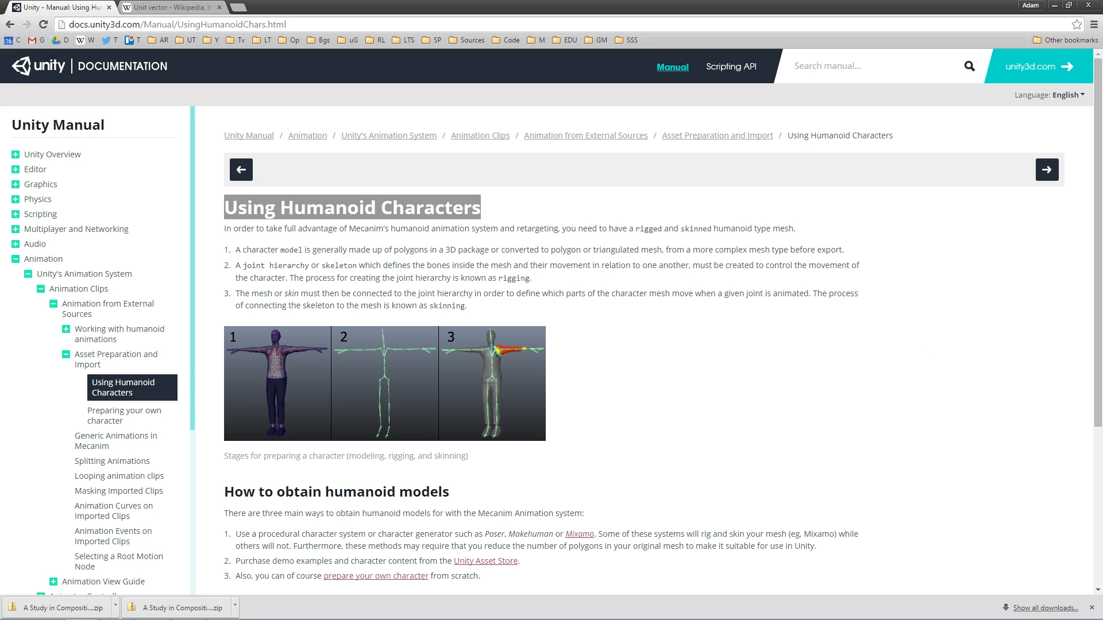
left_click(821, 402)
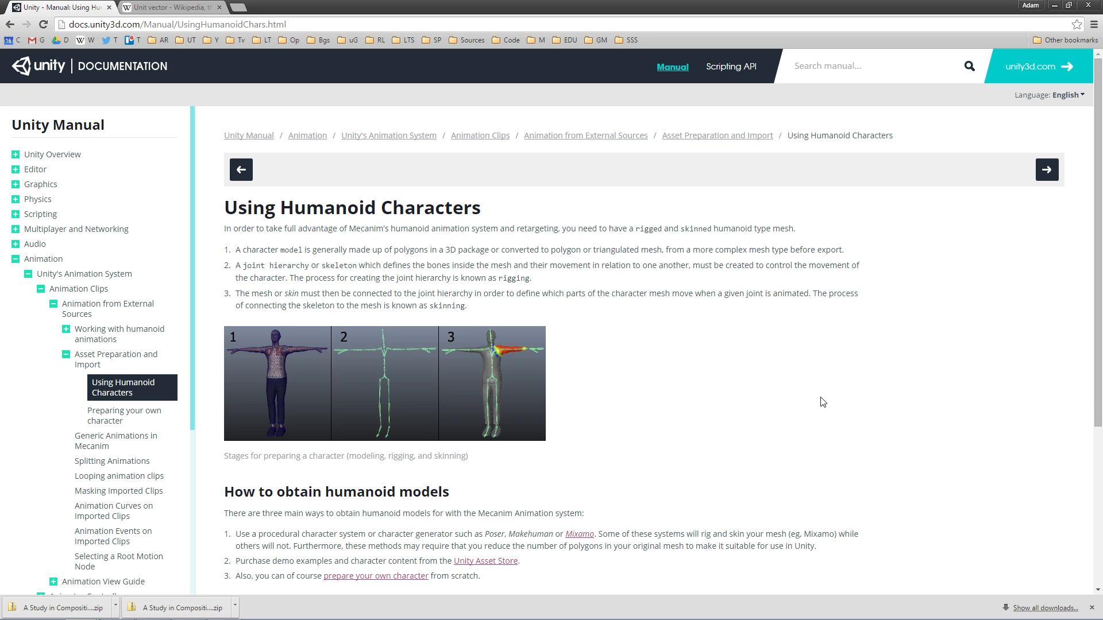
scroll(823, 400, "down", 1)
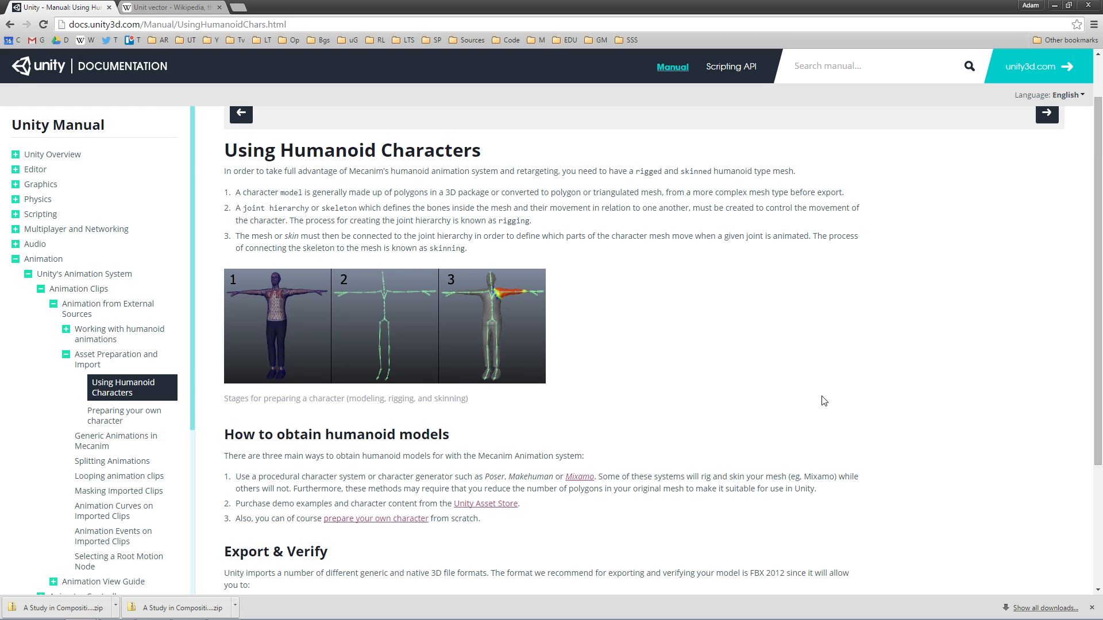
left_click_drag(597, 476, 490, 487)
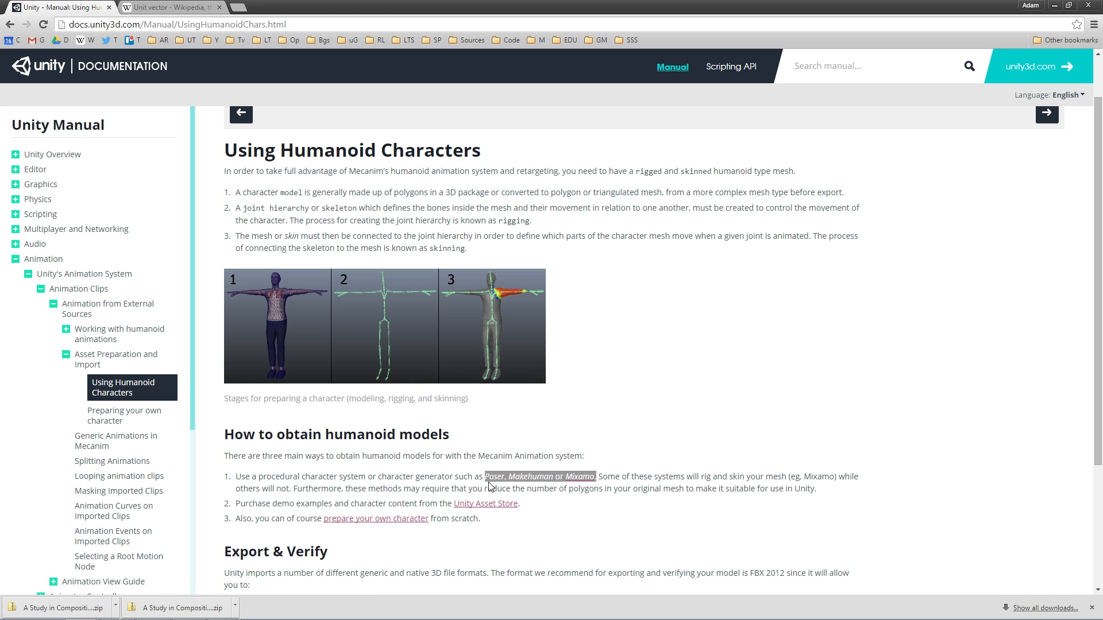
left_click_drag(490, 488, 486, 477)
left_click(562, 504)
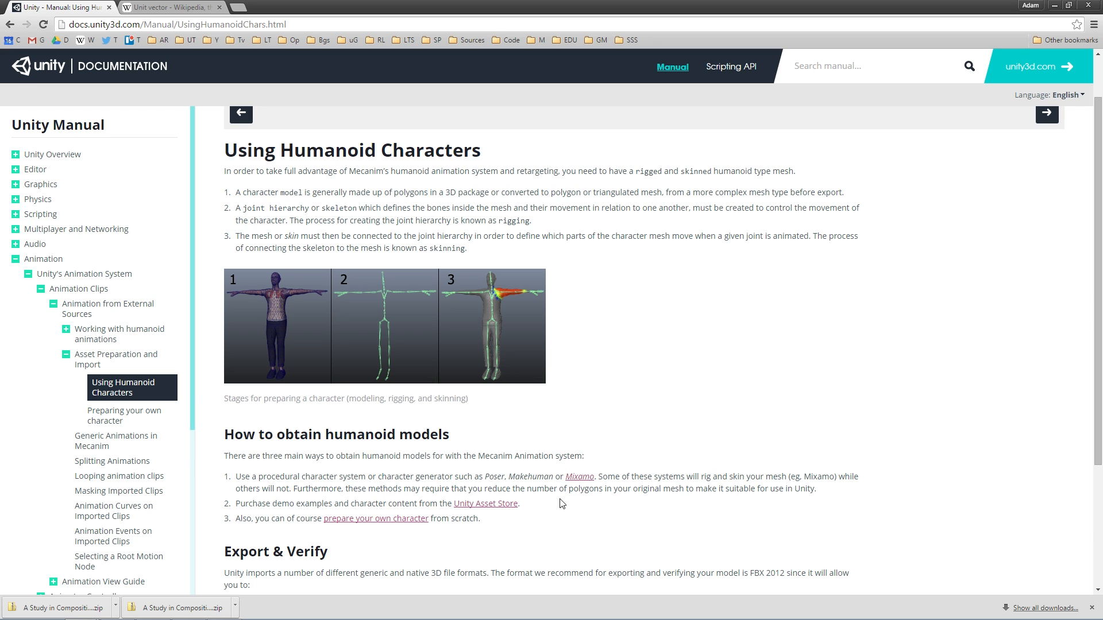
left_click_drag(506, 519, 311, 519)
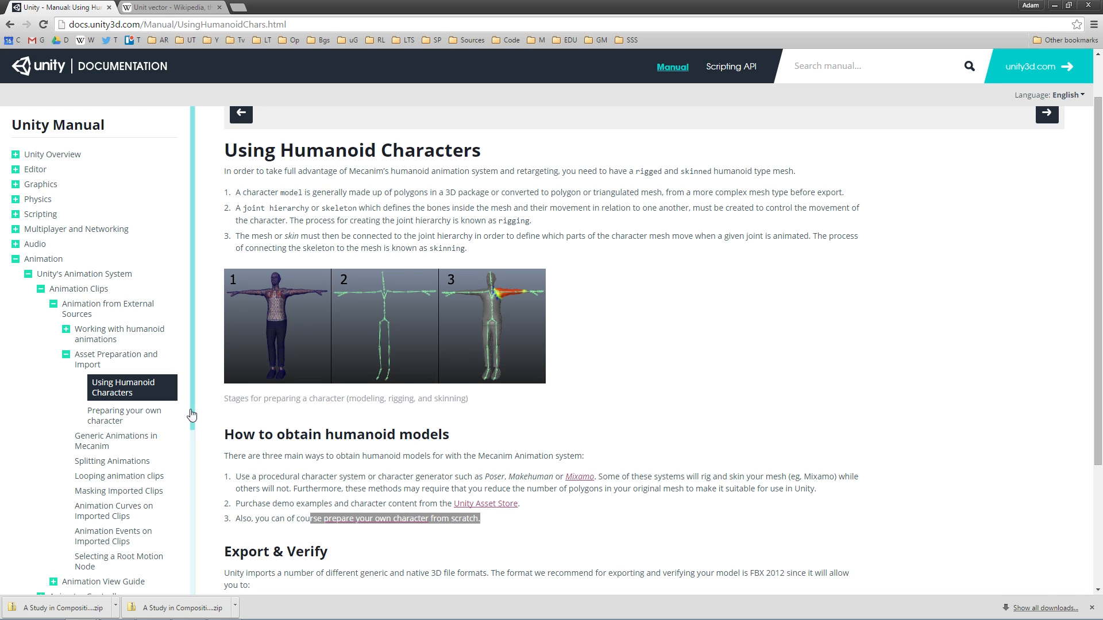
- Open the manual's Preparing your own character page and read its Modelling guidelines
left_click(115, 413)
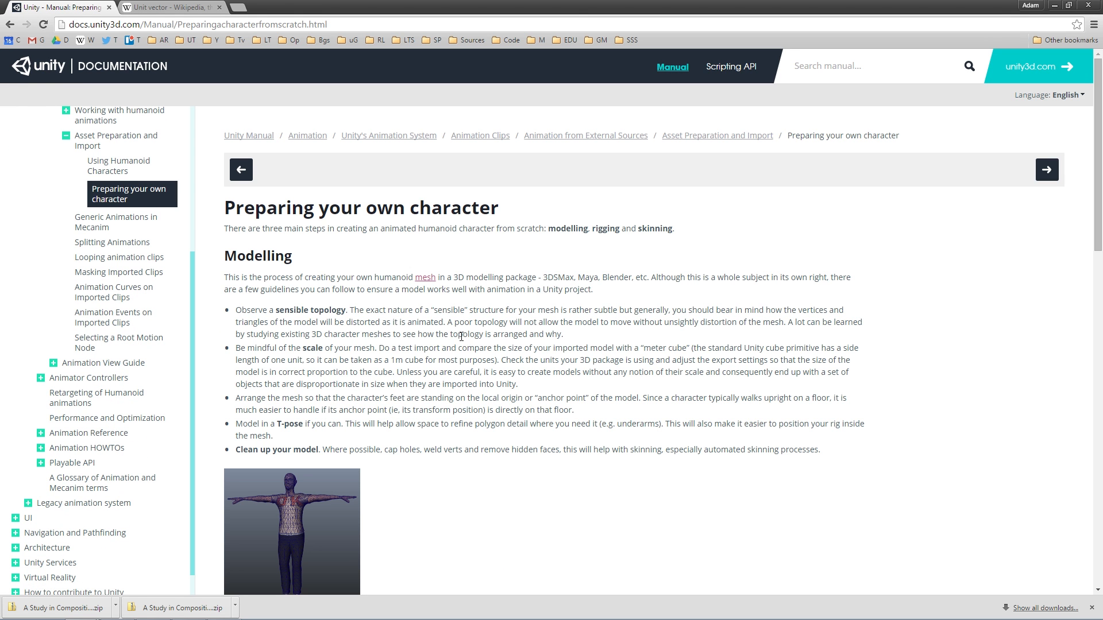
scroll(459, 375, "down", 2)
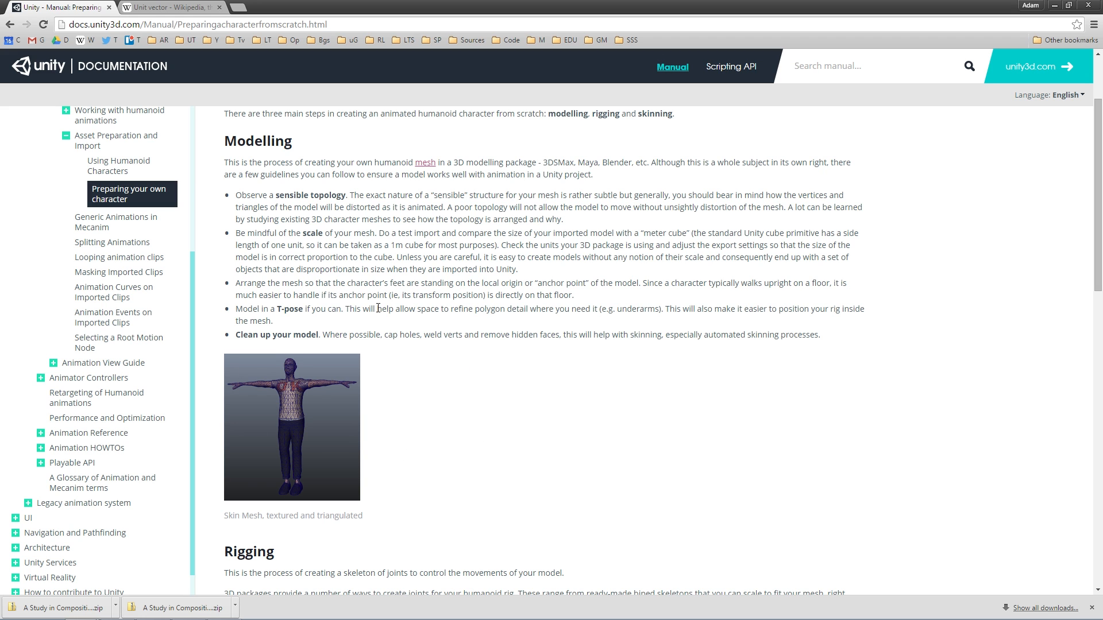
scroll(395, 349, "down", 6)
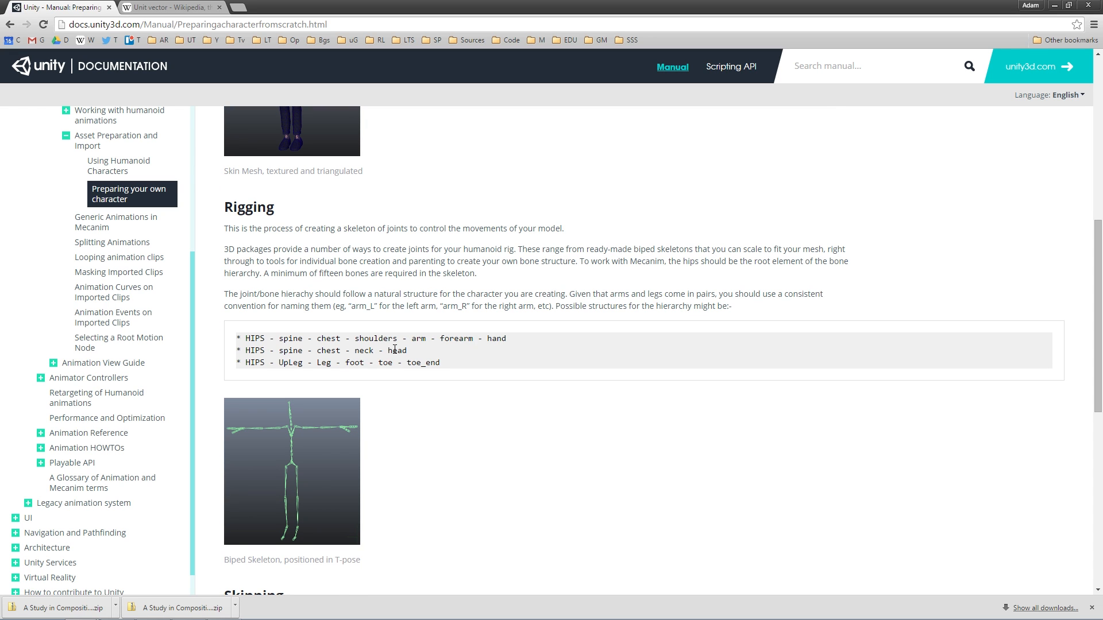
- Examine the suggested HIPS bone hierarchies in the Rigging section and the guidelines in the Skinning section
scroll(425, 353, "down", 1)
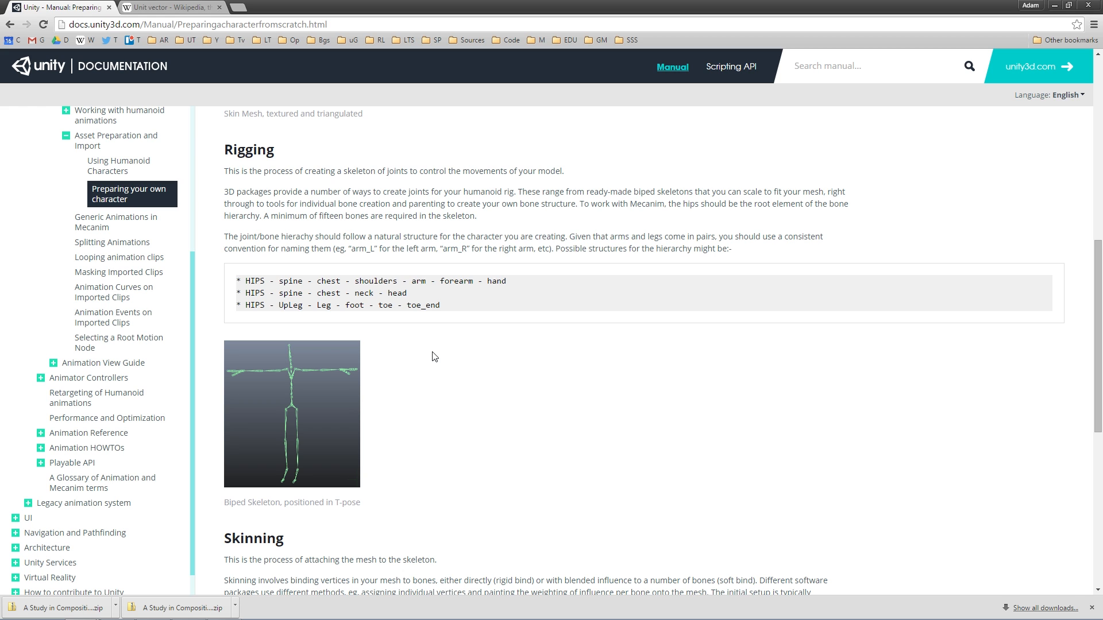
left_click_drag(463, 311, 234, 277)
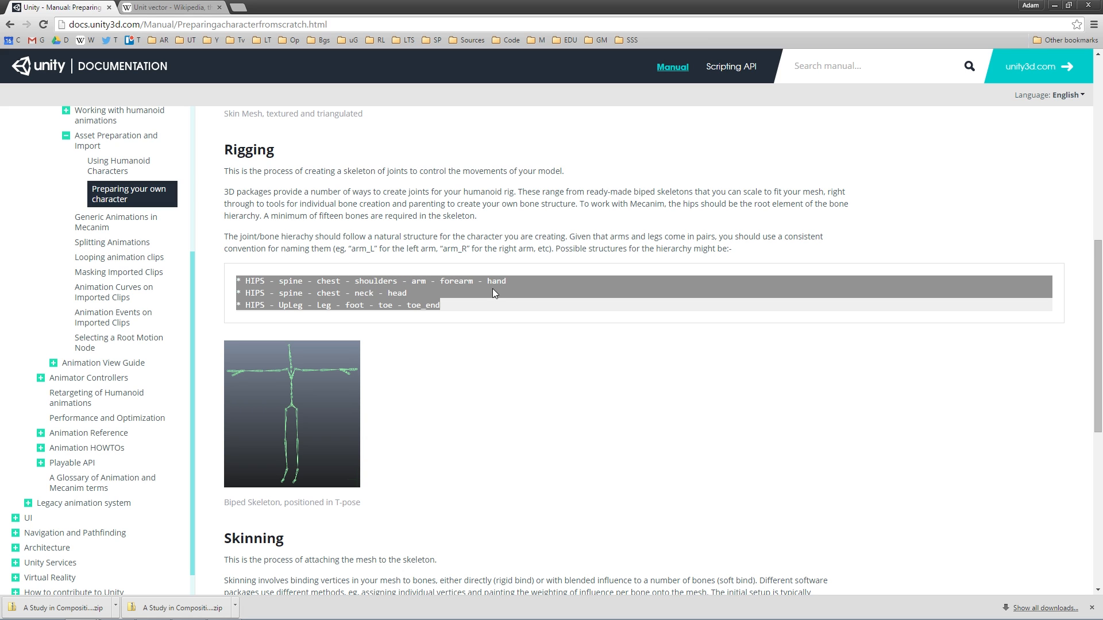
left_click(379, 316)
left_click_drag(270, 305, 240, 292)
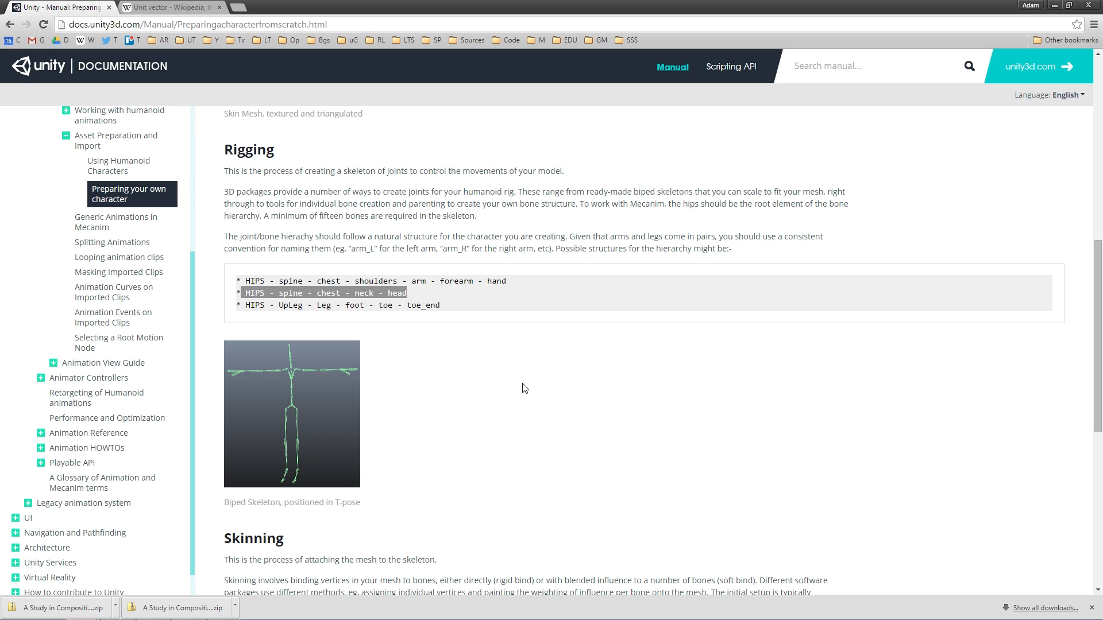
scroll(524, 389, "down", 7)
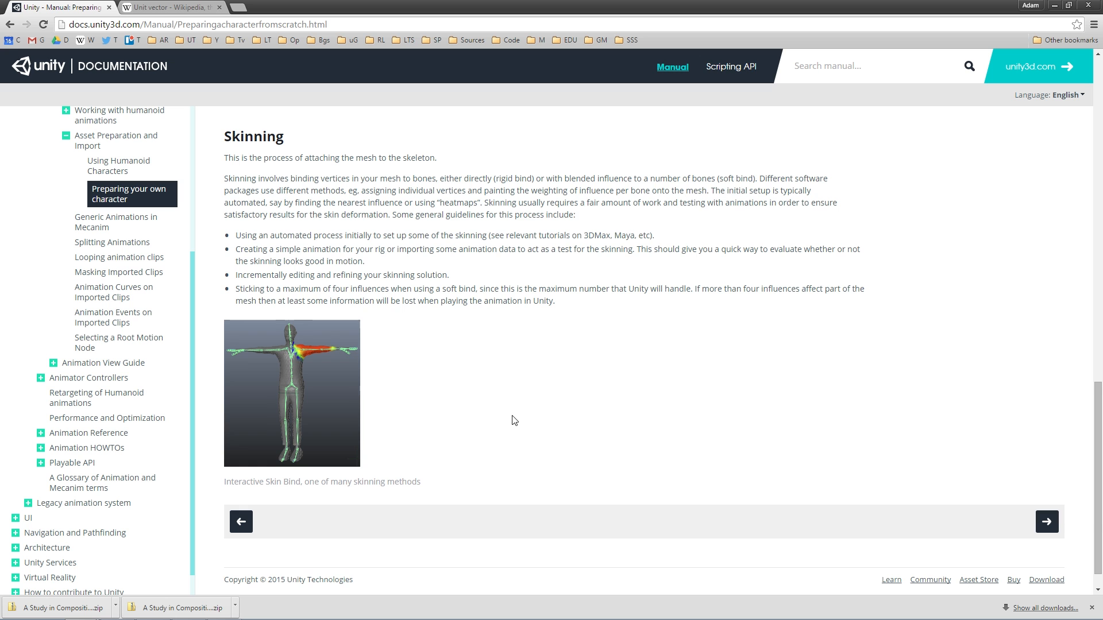
scroll(517, 417, "up", 6)
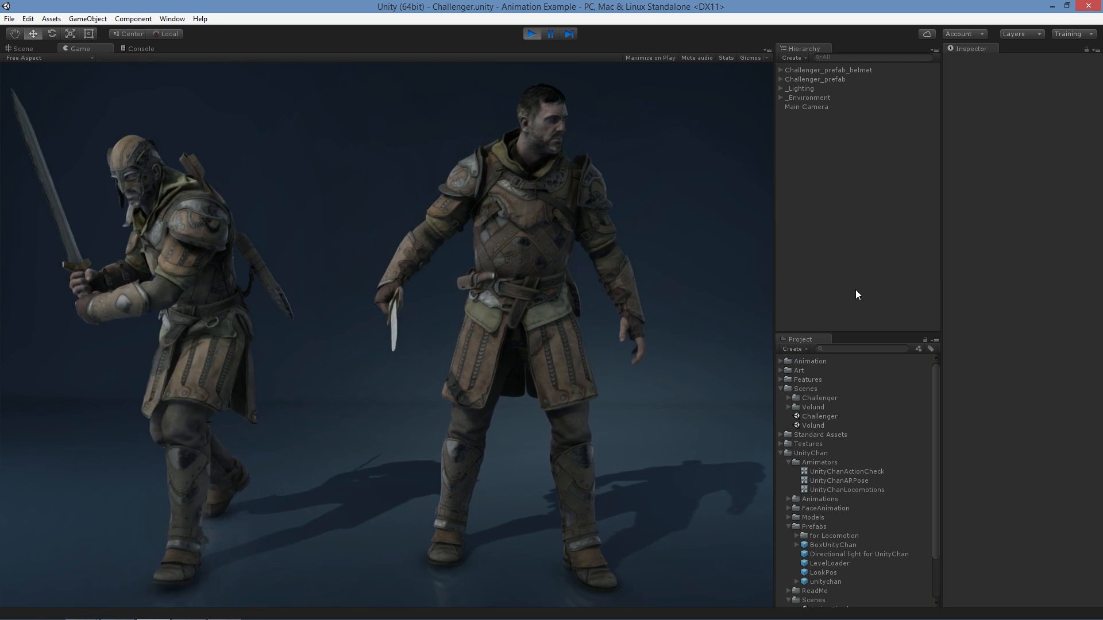
- Return to Unity, stop the running scene and open the ActionCheck scene from the UnityChan folder
key("ctrl+p")
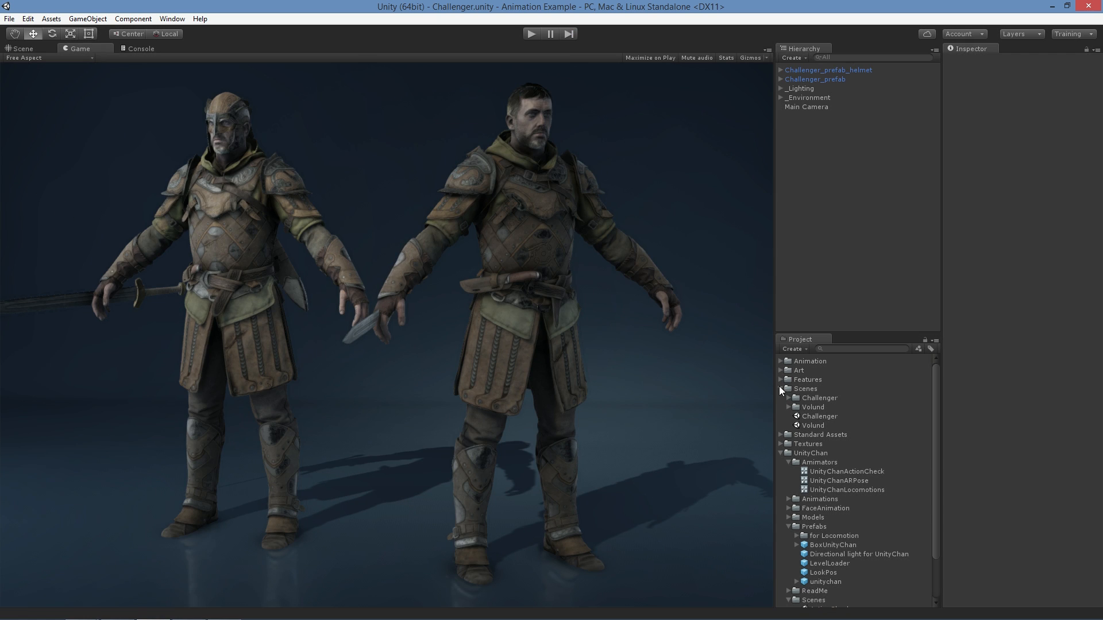
left_click(781, 389)
left_click(781, 416)
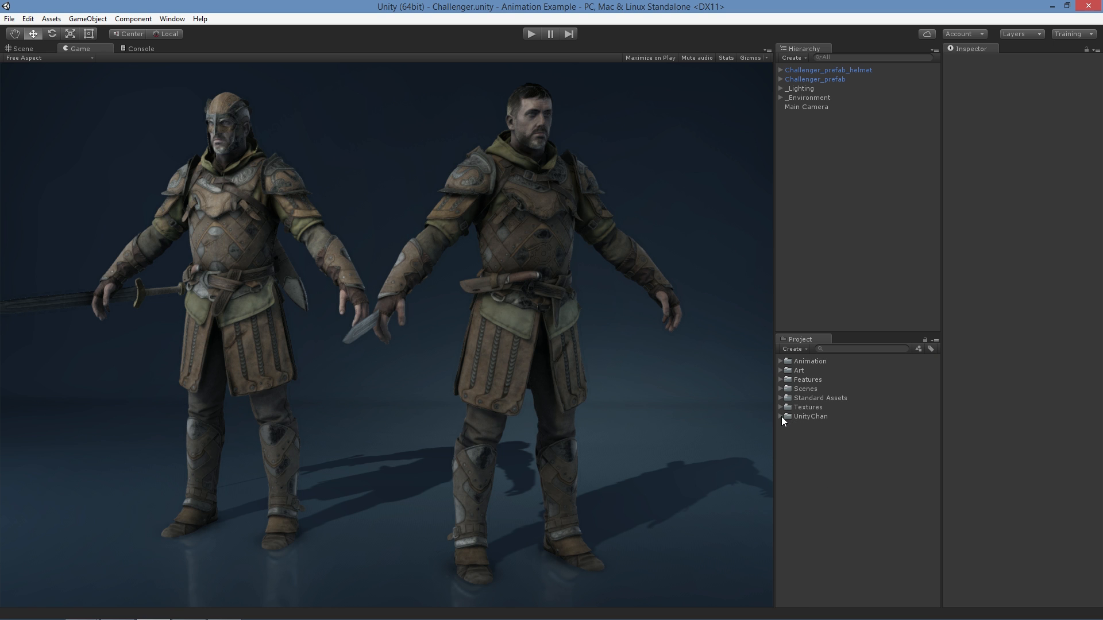
left_click(783, 415)
left_click(817, 408)
left_click(835, 417)
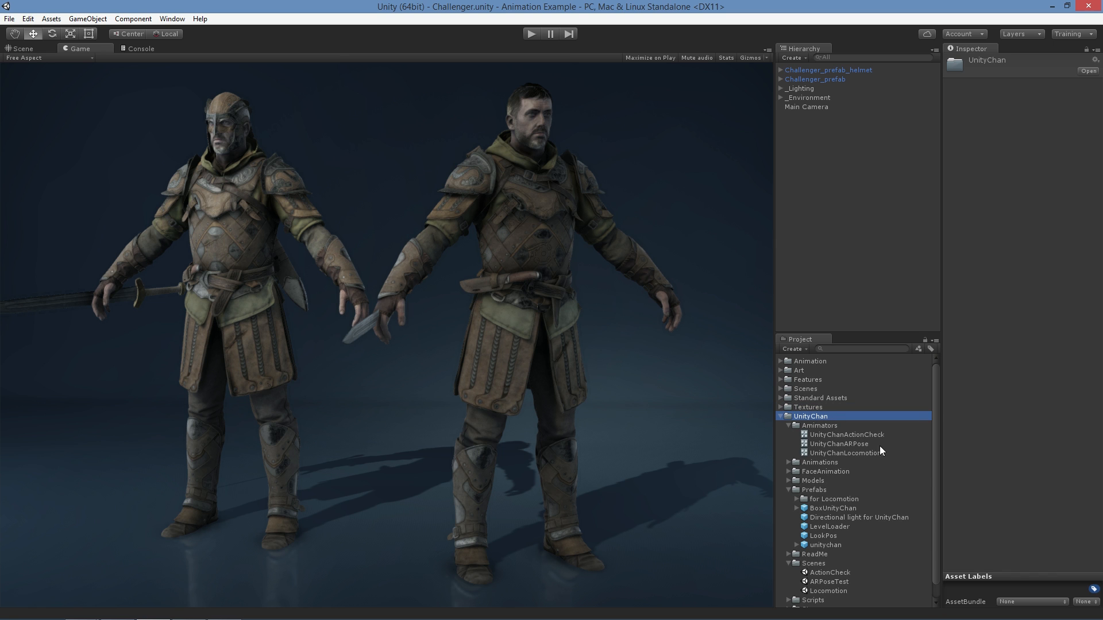
double_click(852, 572)
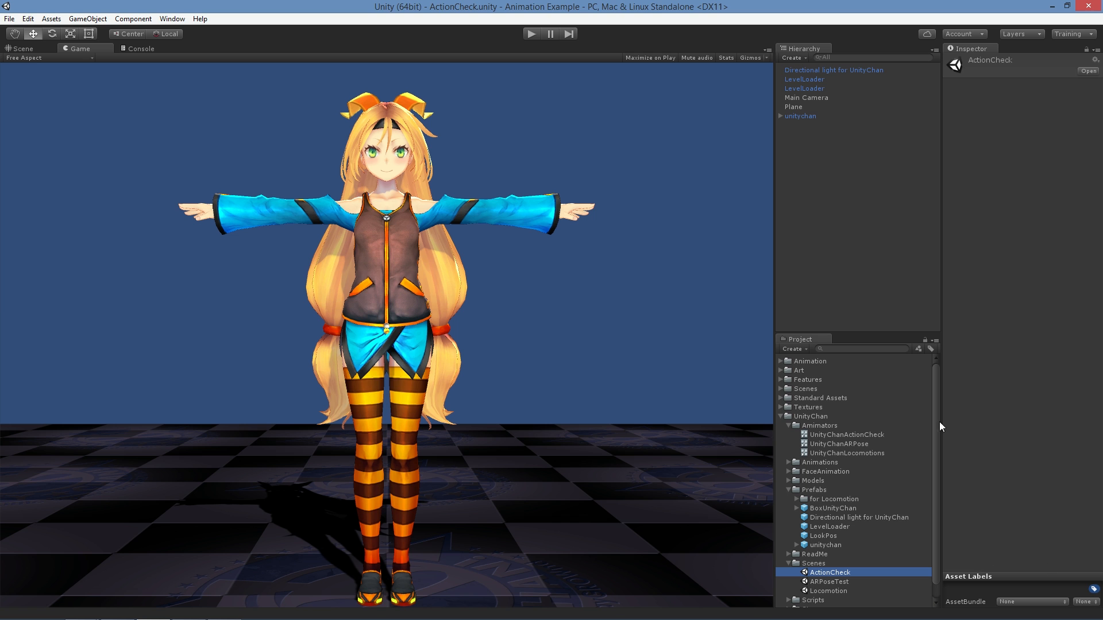
- Play the ActionCheck scene, advance the character to other motions and stop playback
left_click(529, 37)
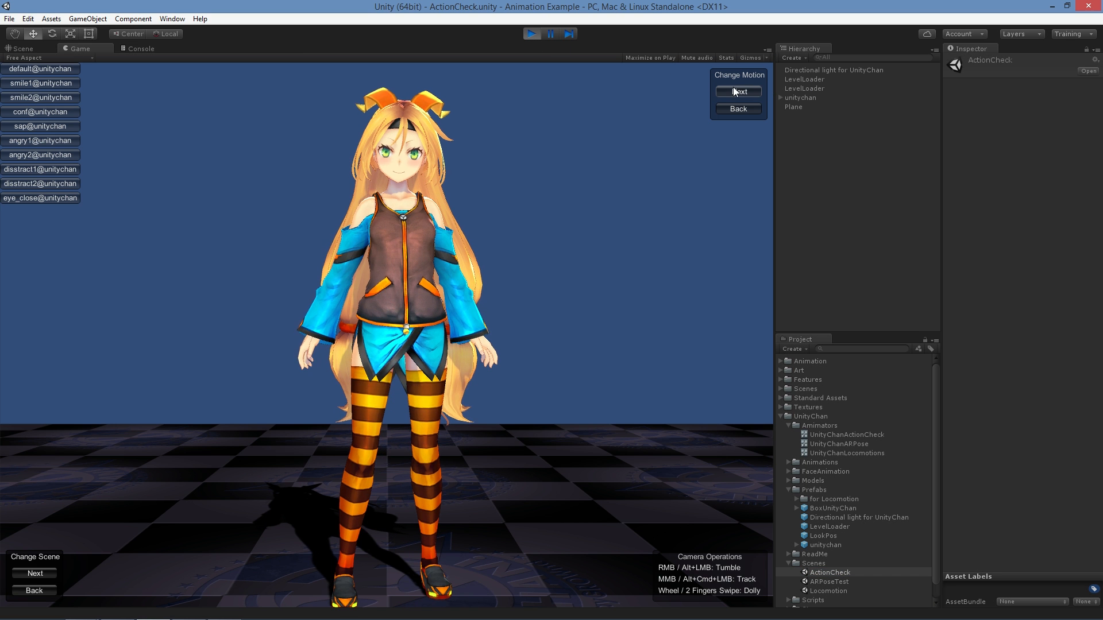
left_click(736, 90)
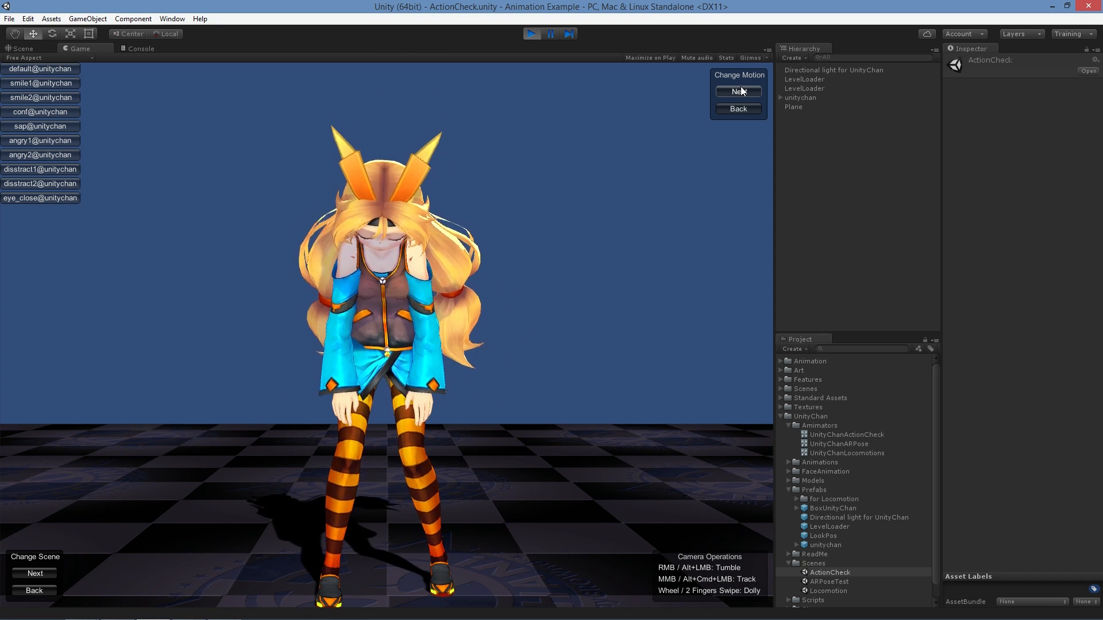
left_click(531, 34)
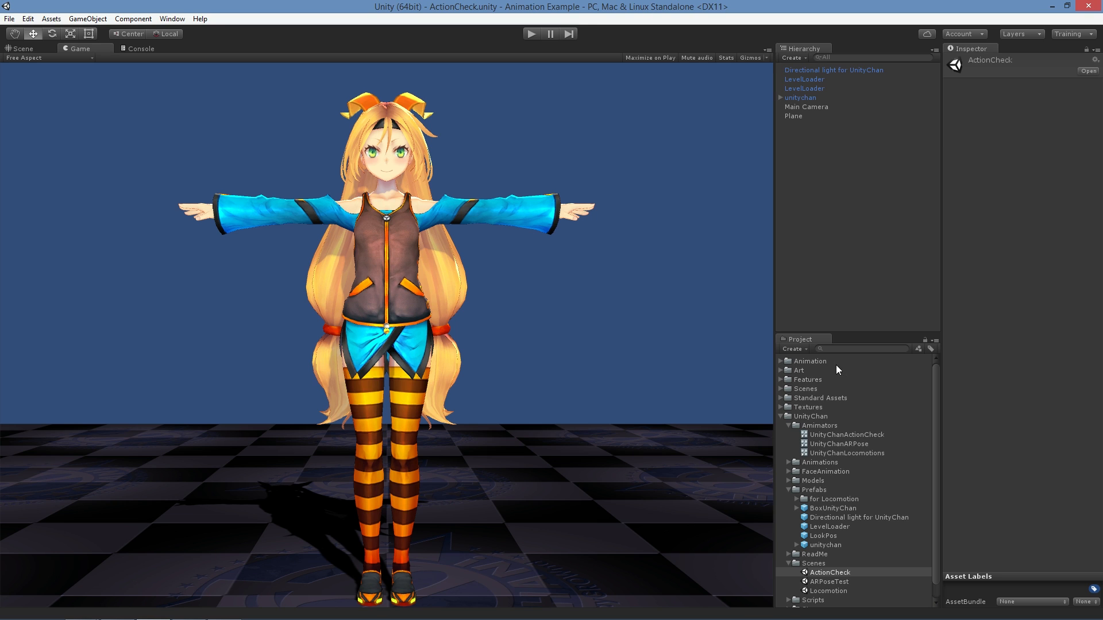
- Reopen the Challenger scene and locate the Chal_RigAvatar asset assigned to the Animator of Challenger_prefab
left_click(780, 389)
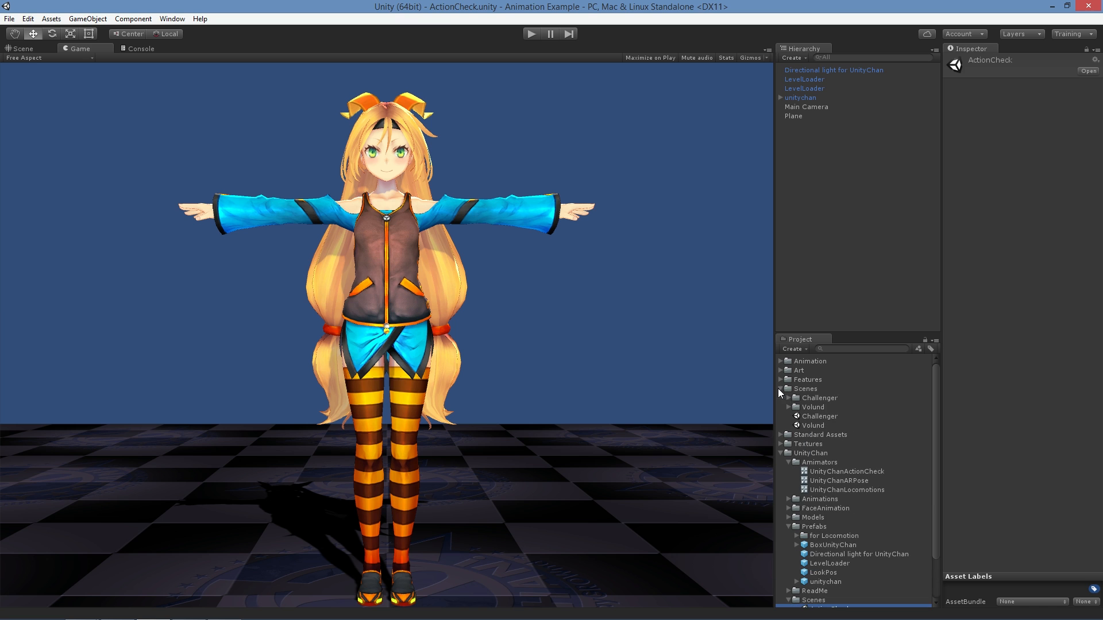
double_click(826, 416)
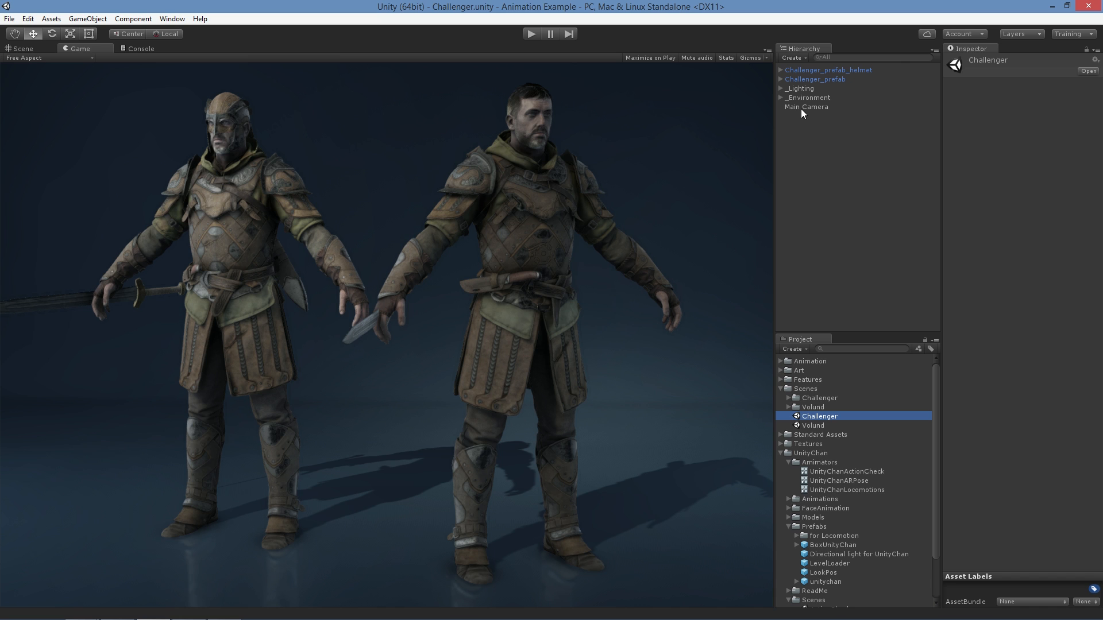
left_click(837, 79)
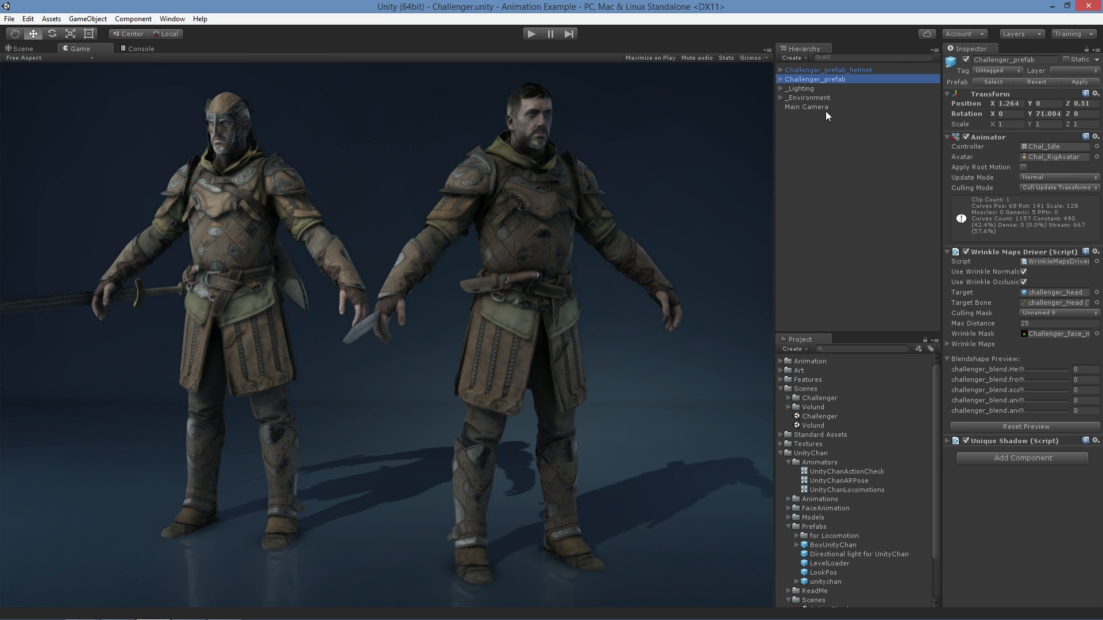
left_click(1052, 157)
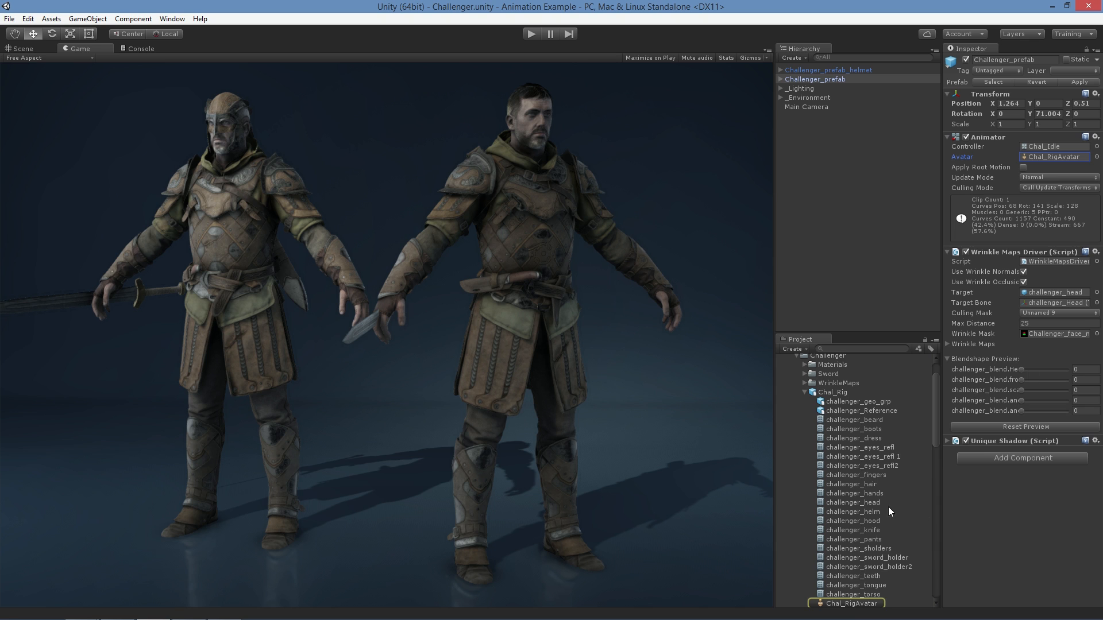
scroll(885, 506, "down", 2)
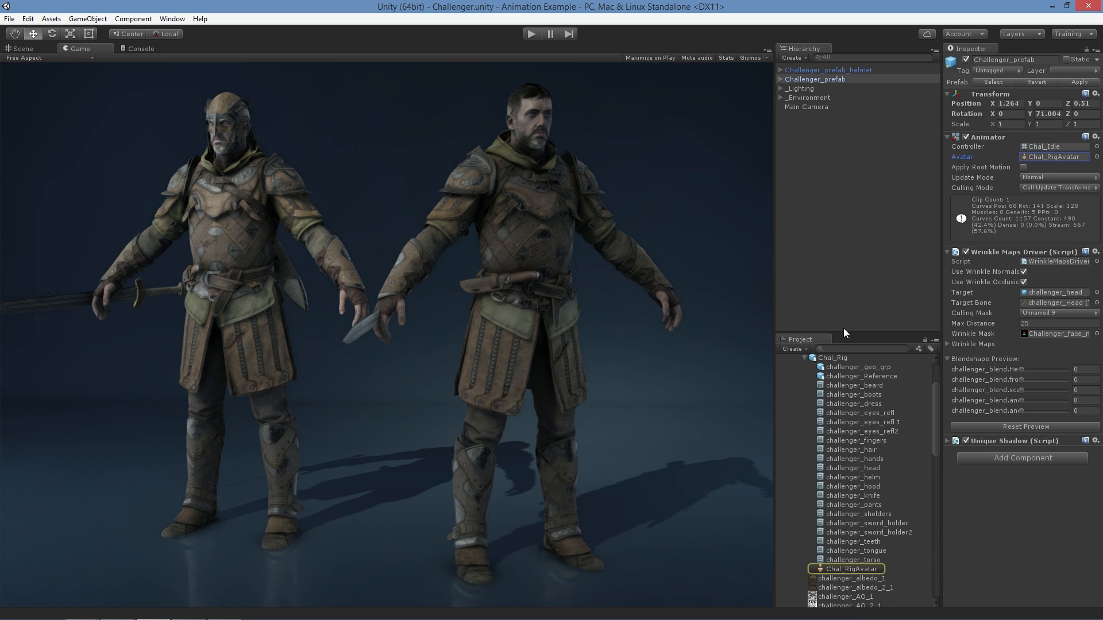
- Duplicate the Chal_Rig model asset and expand the copy to show its contents
left_click_drag(843, 334, 845, 284)
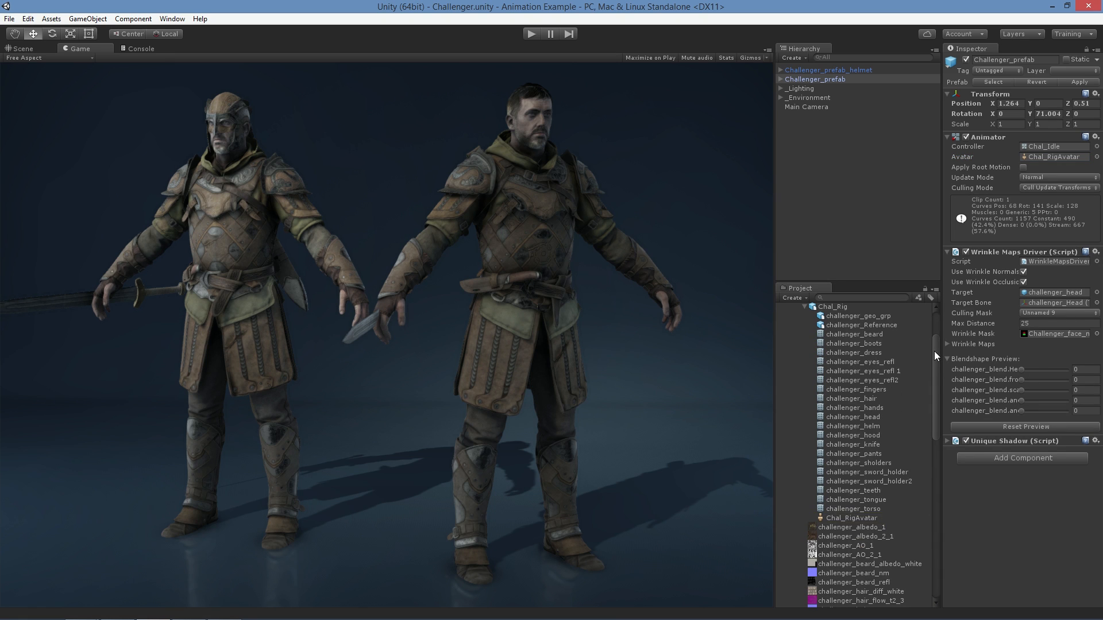
left_click_drag(934, 350, 934, 346)
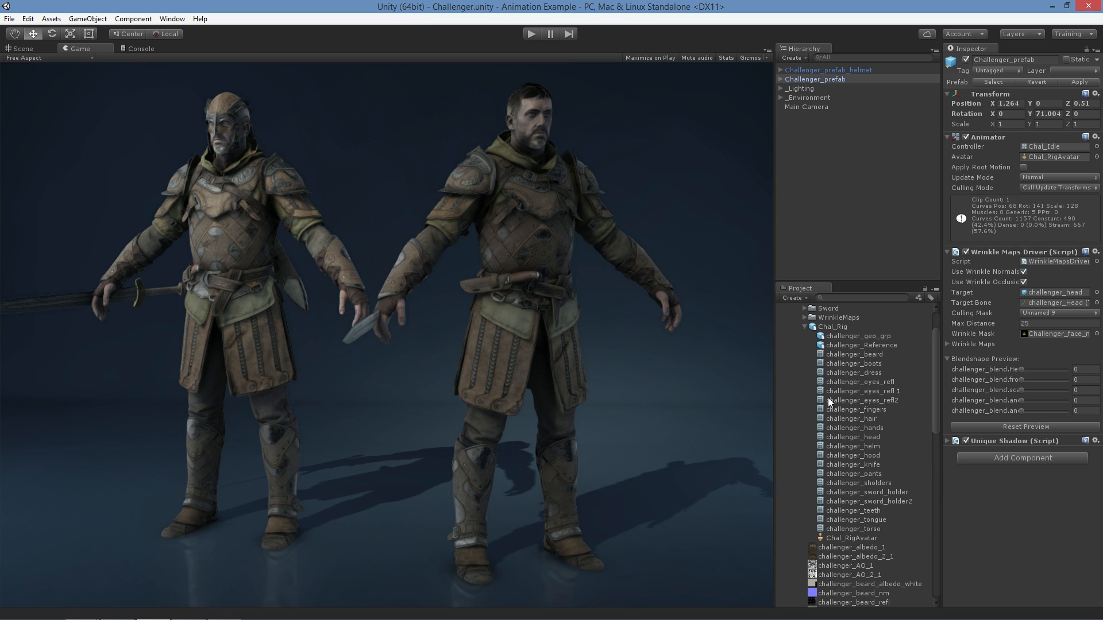
left_click(843, 326)
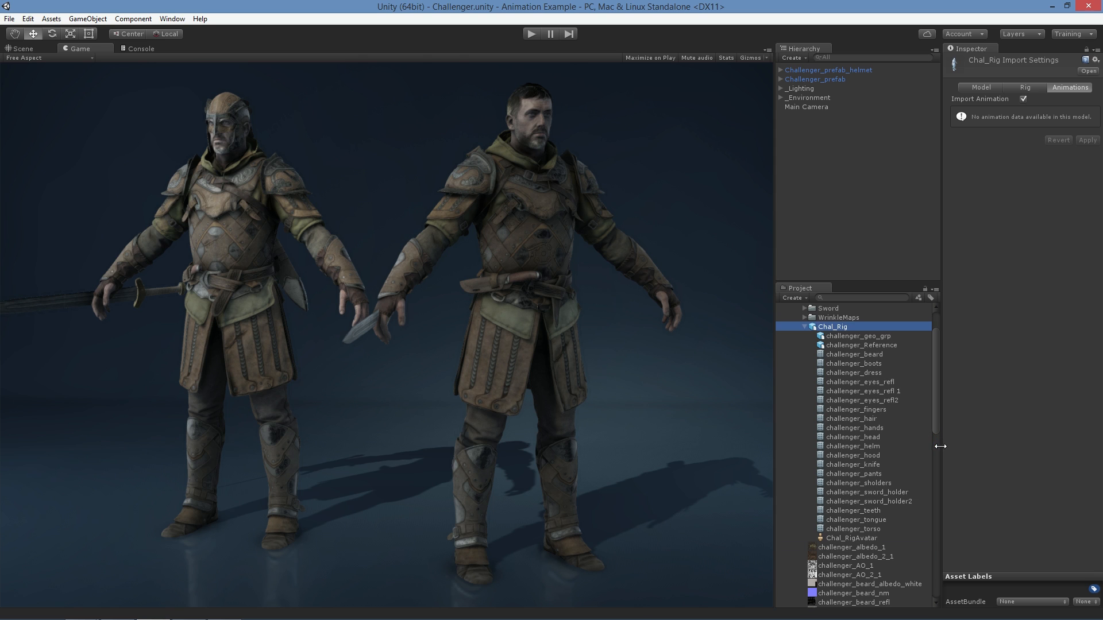
key("ctrl+d")
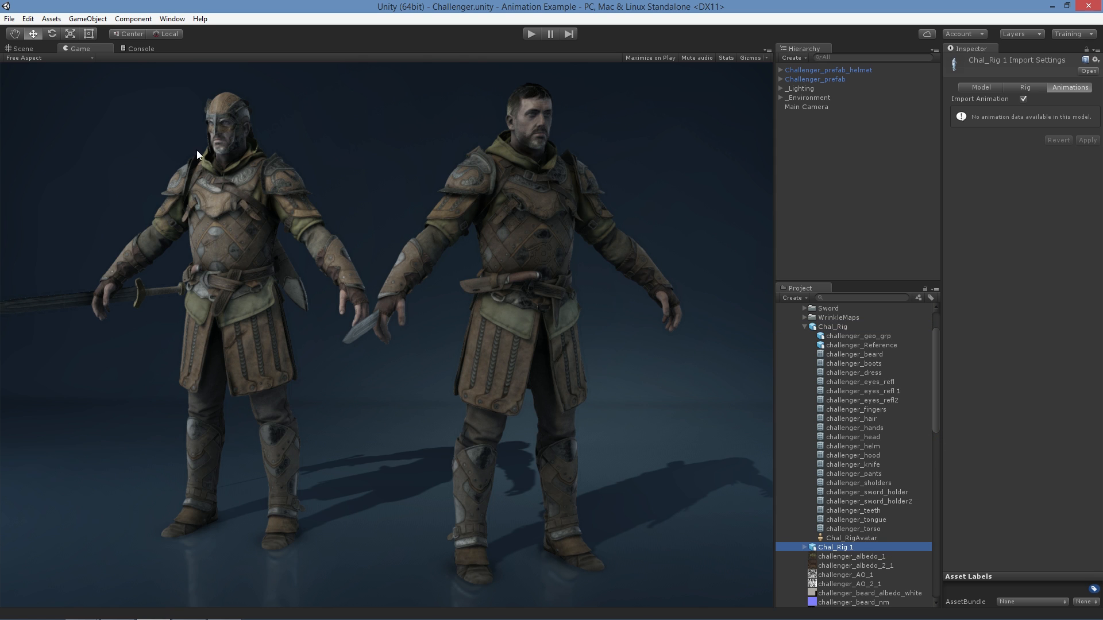
left_click(805, 546)
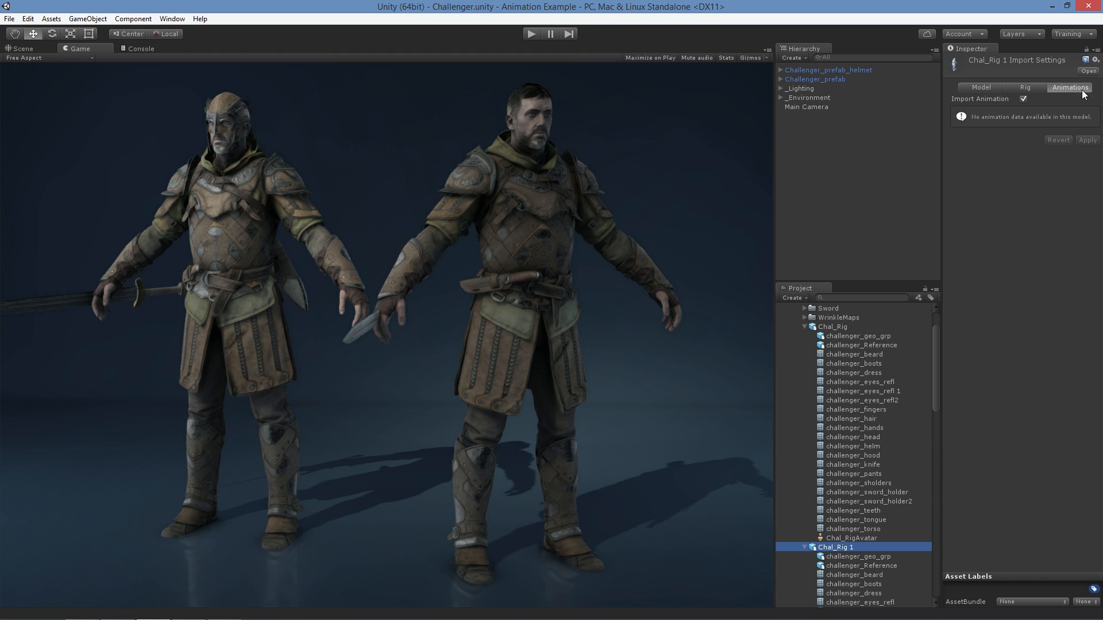
- Set the Chal_Rig 1 model's rig animation type to Humanoid and apply the import settings
left_click(1028, 89)
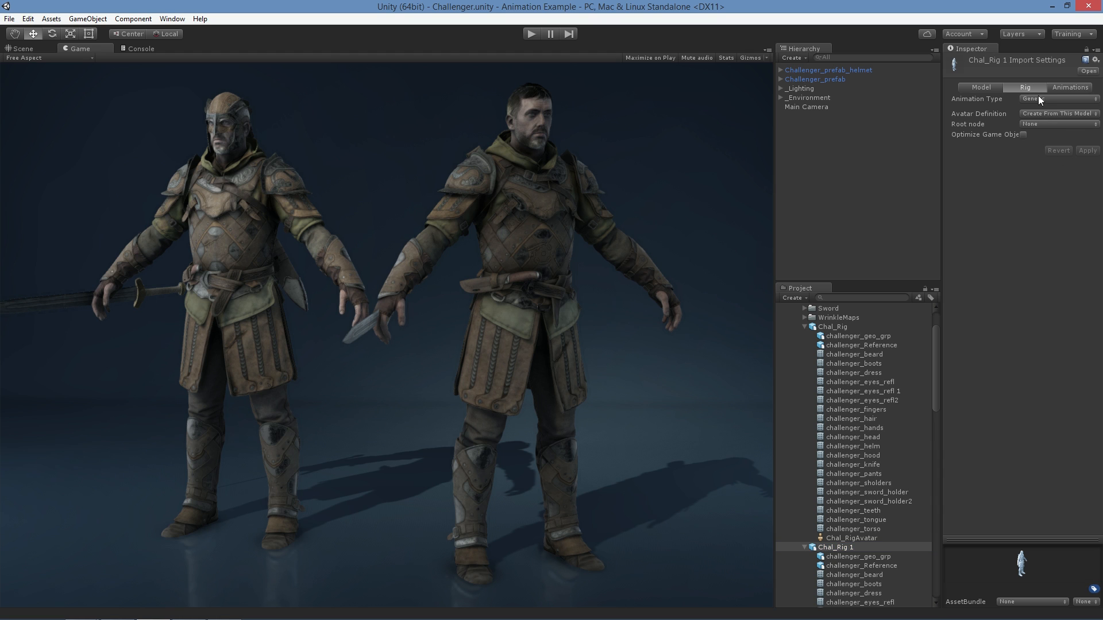
left_click(1038, 98)
left_click(1052, 148)
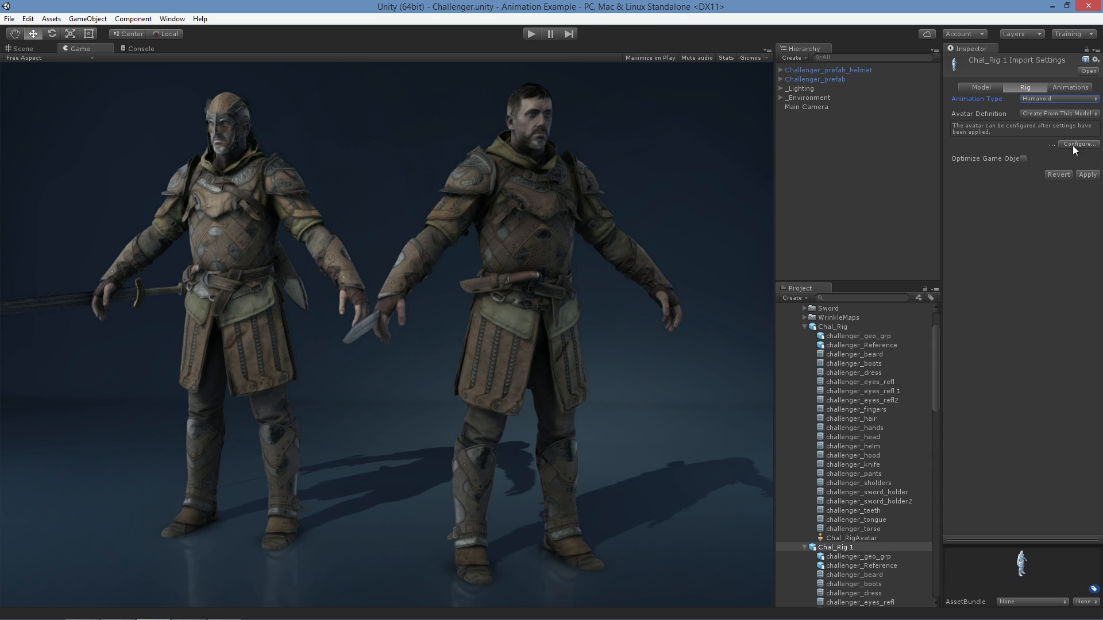
left_click(1085, 175)
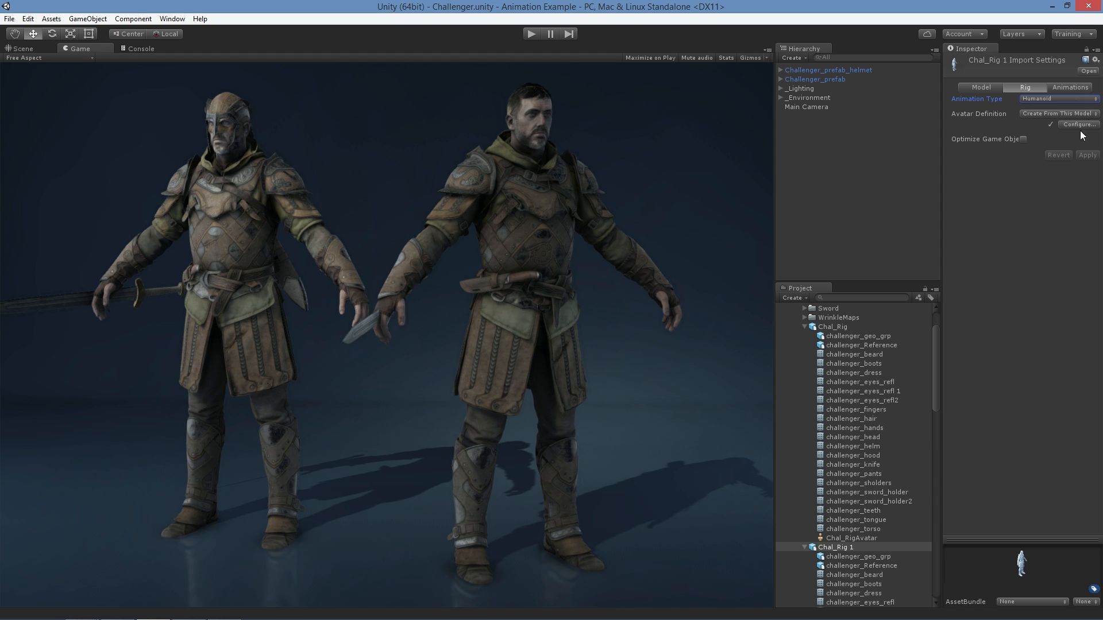
left_click(832, 81)
left_click(780, 89)
left_click(821, 107)
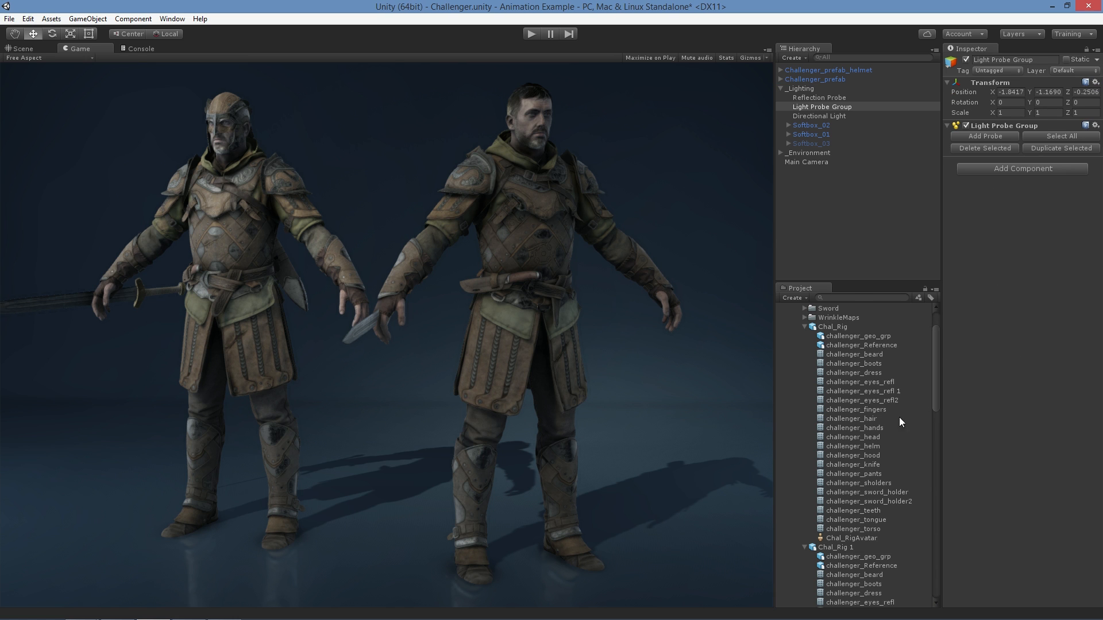
- Copy the Idle Changer script component from the unitychan prefab and paste it as a new component on Challenger_prefab
scroll(873, 448, "down", 3)
scroll(855, 473, "down", 10)
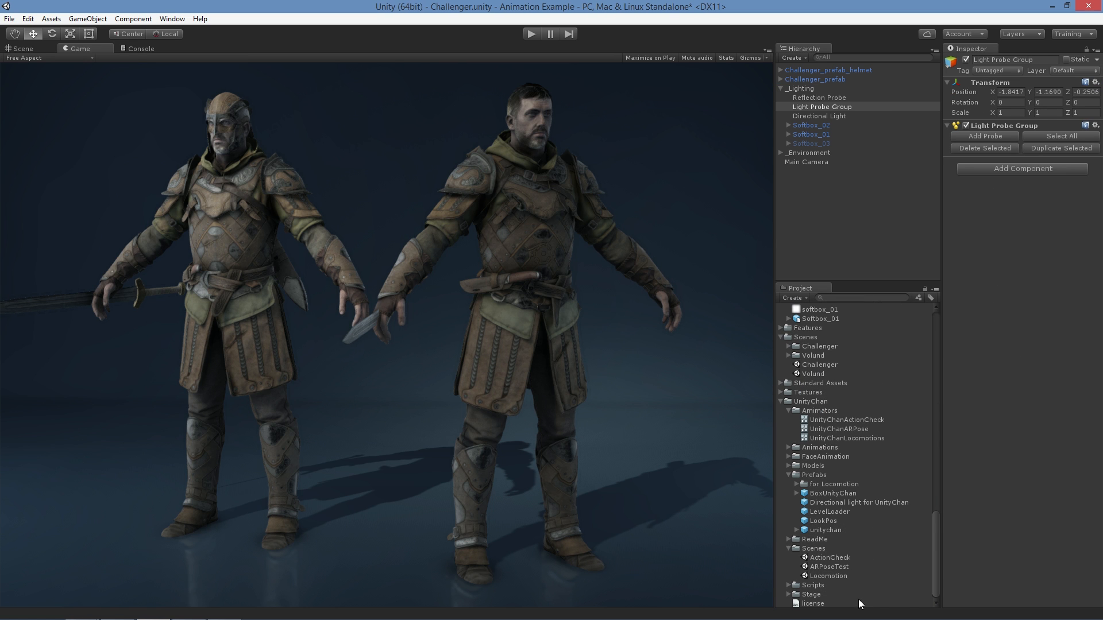
left_click(831, 528)
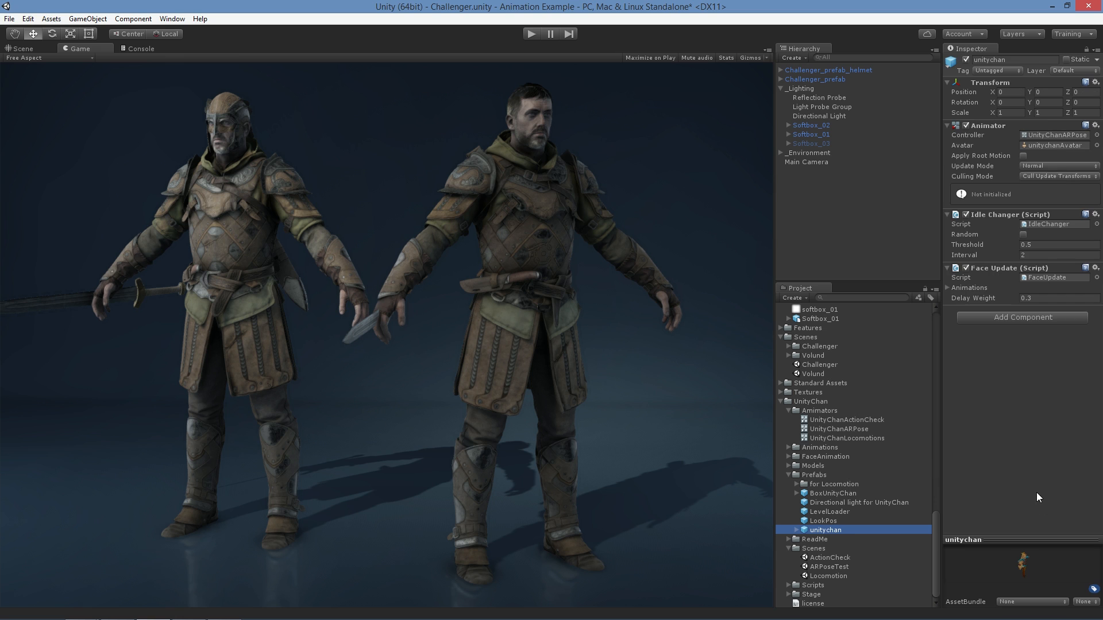
left_click(1096, 214)
left_click(1052, 281)
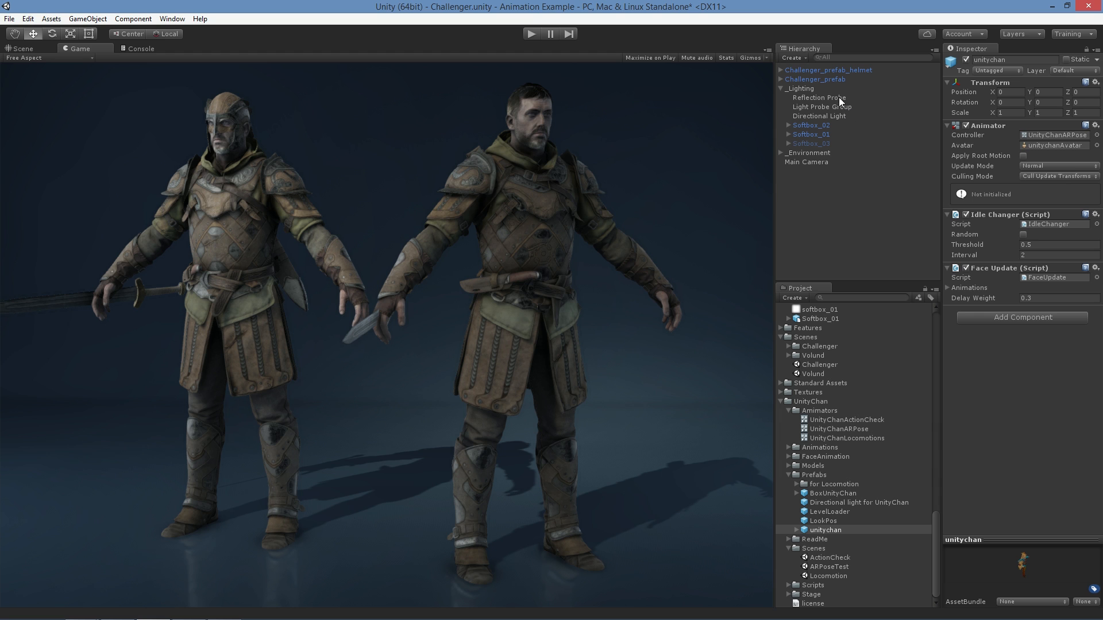
left_click(835, 80)
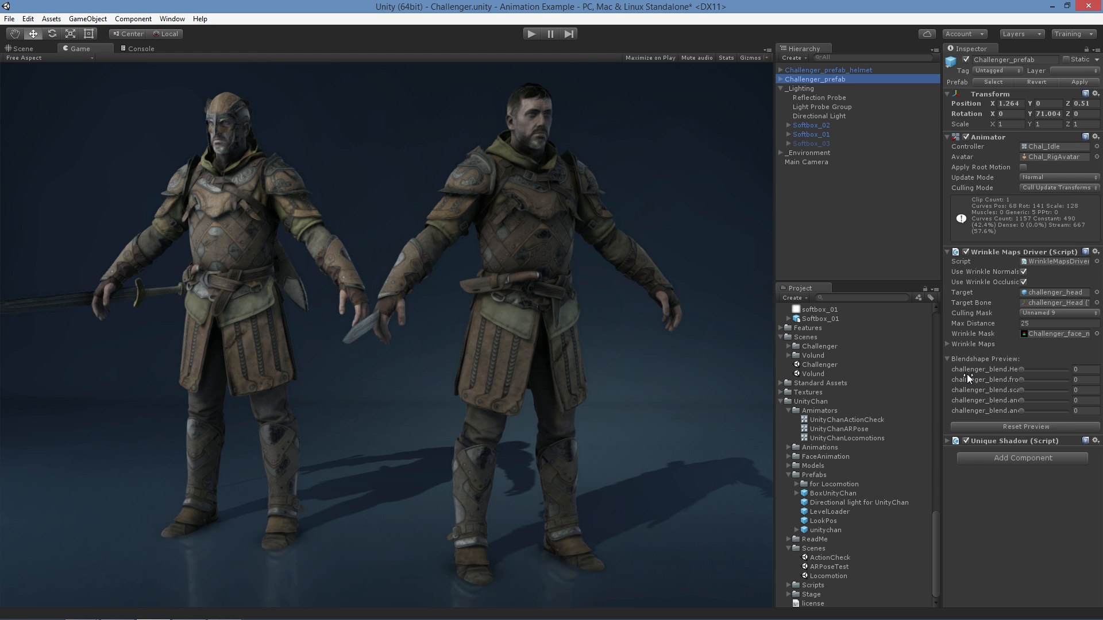
left_click(1096, 440)
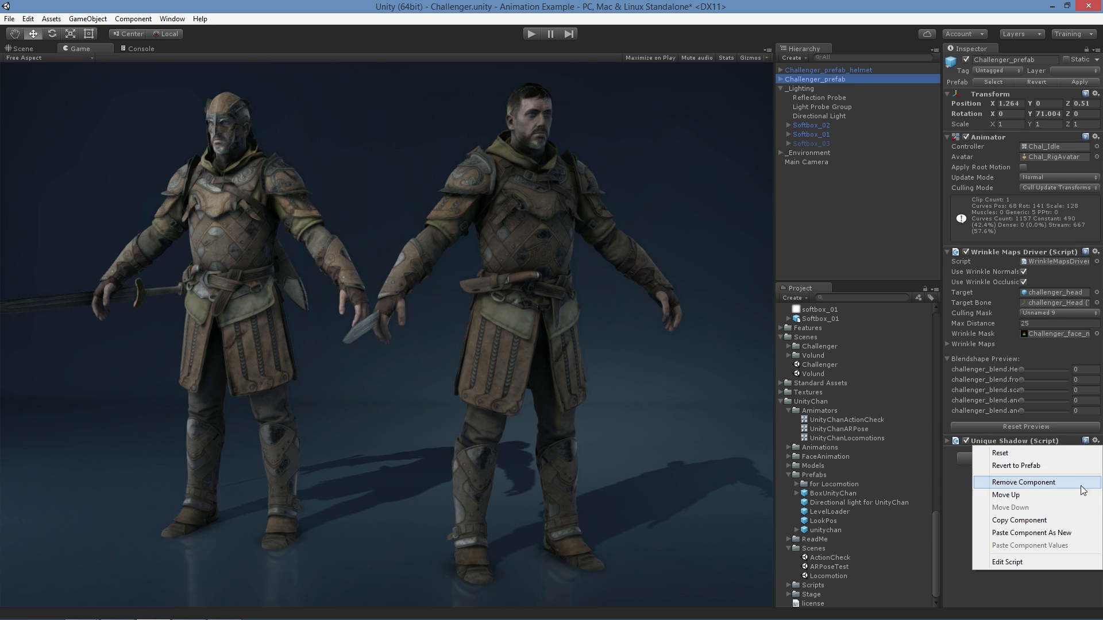
left_click(1073, 533)
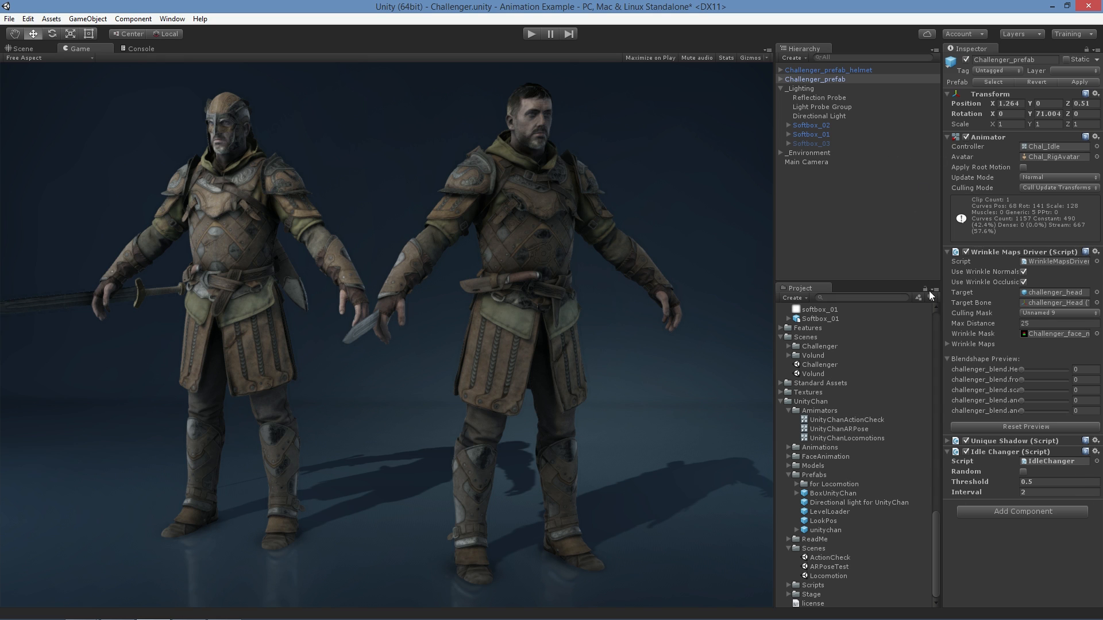
- Assign the UnityChanARPose controller and the Chal_Rig 1Avatar avatar to the Animator of Challenger_prefab
left_click(840, 530)
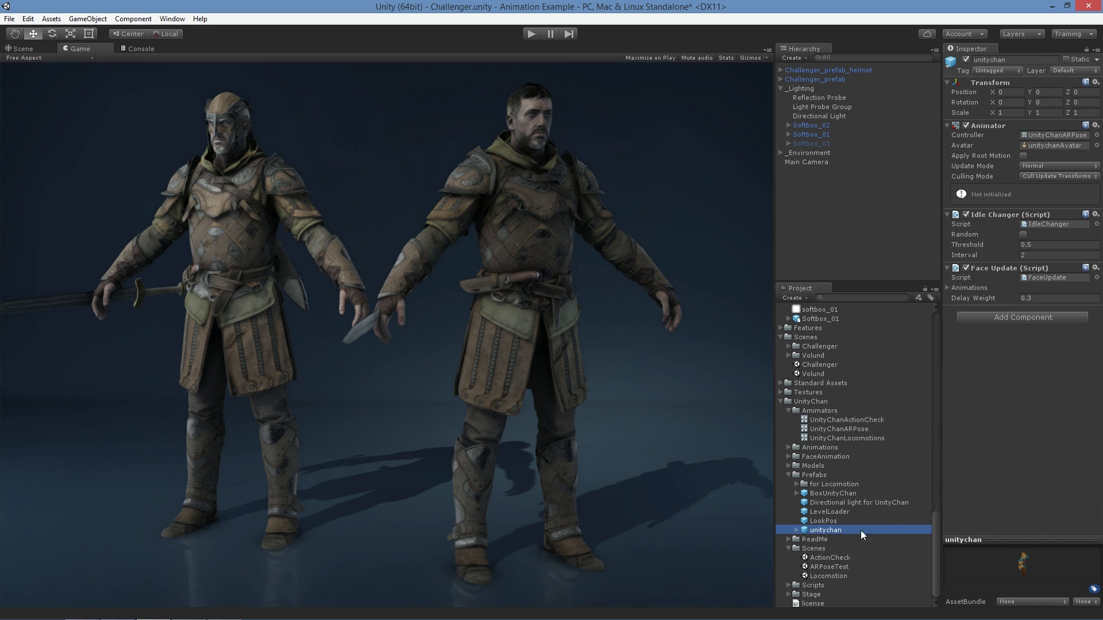
left_click(1057, 134)
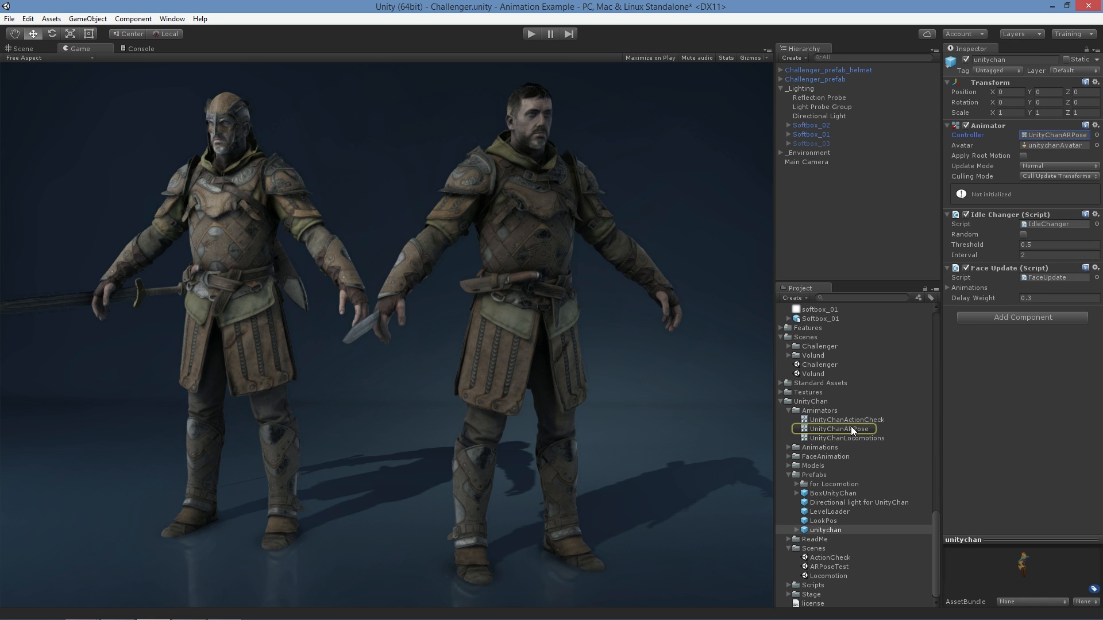
left_click(828, 79)
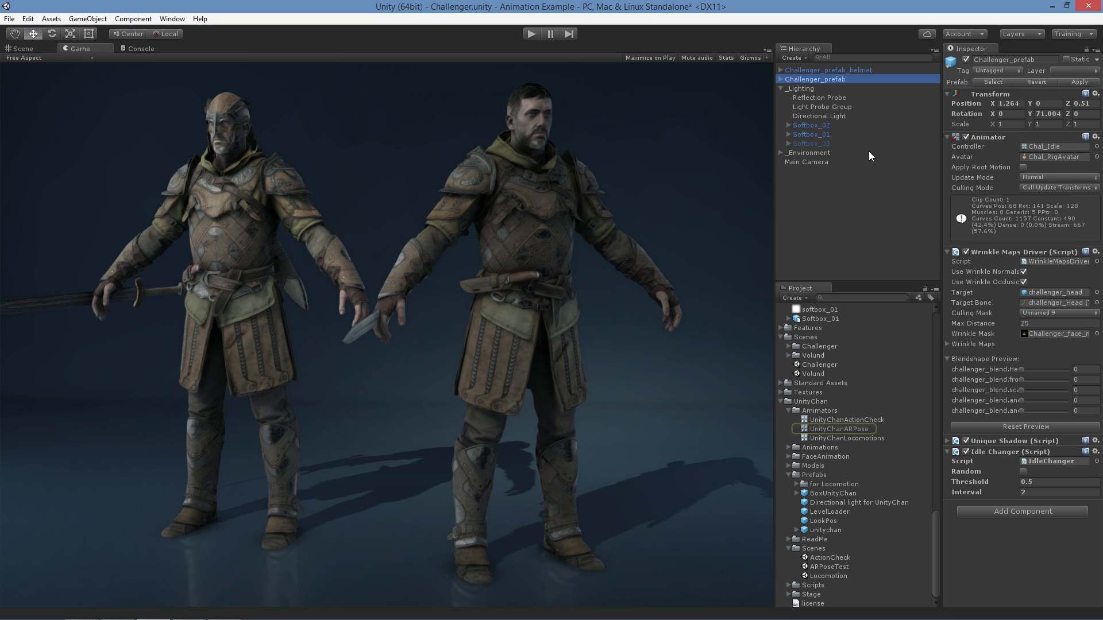
left_click_drag(855, 429, 1064, 148)
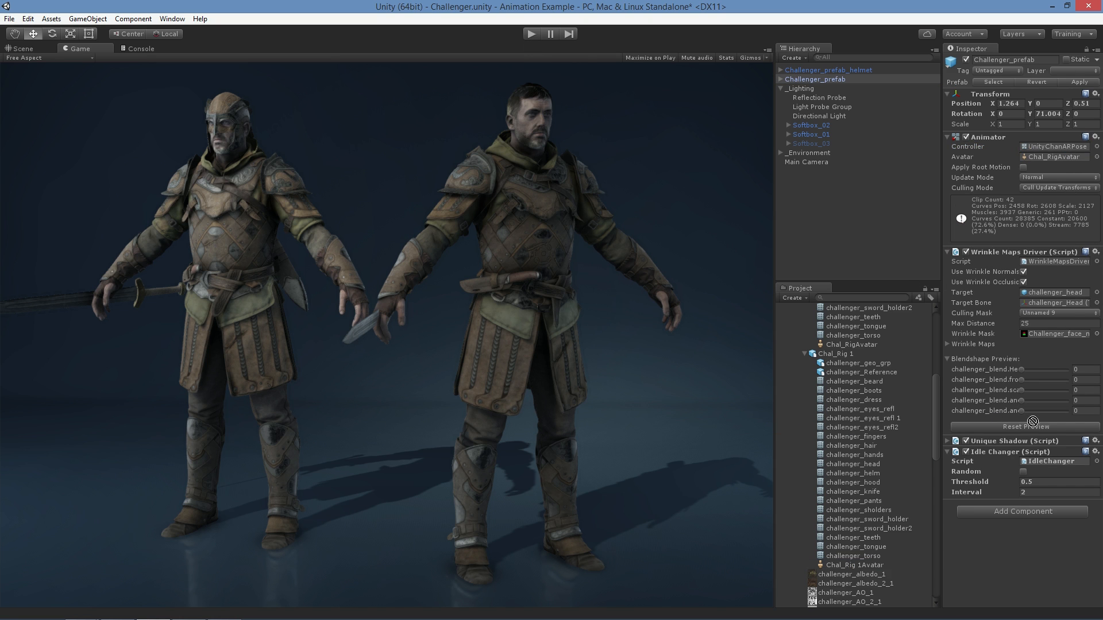
left_click_drag(1034, 422, 1080, 167)
- Play the Challenger scene and advance the character through several UnityChanARPose motions
left_click(531, 34)
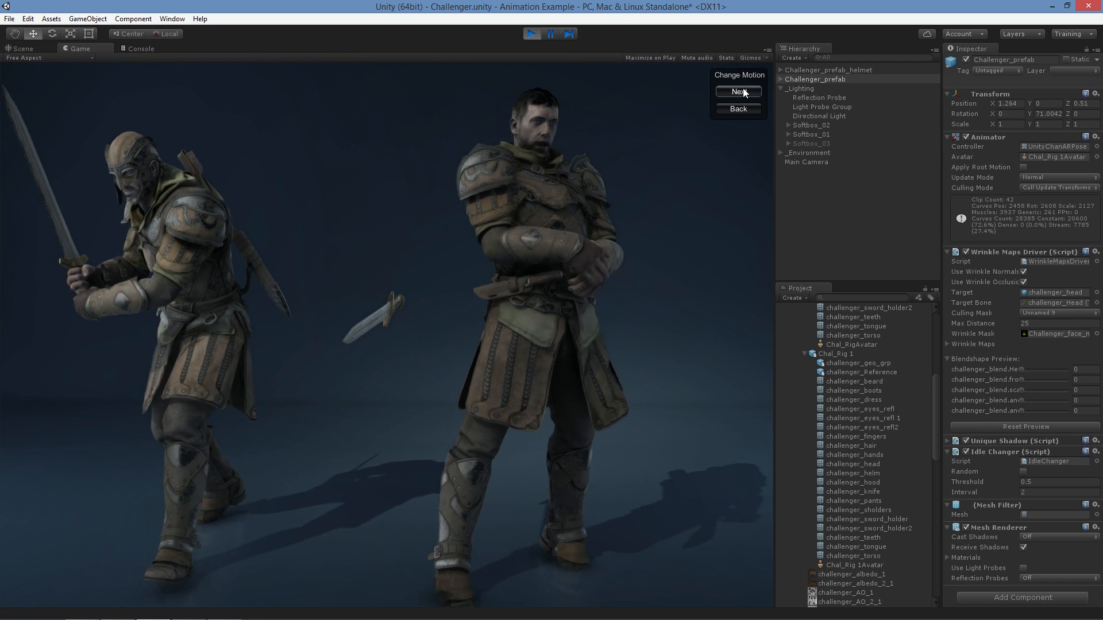
left_click(739, 92)
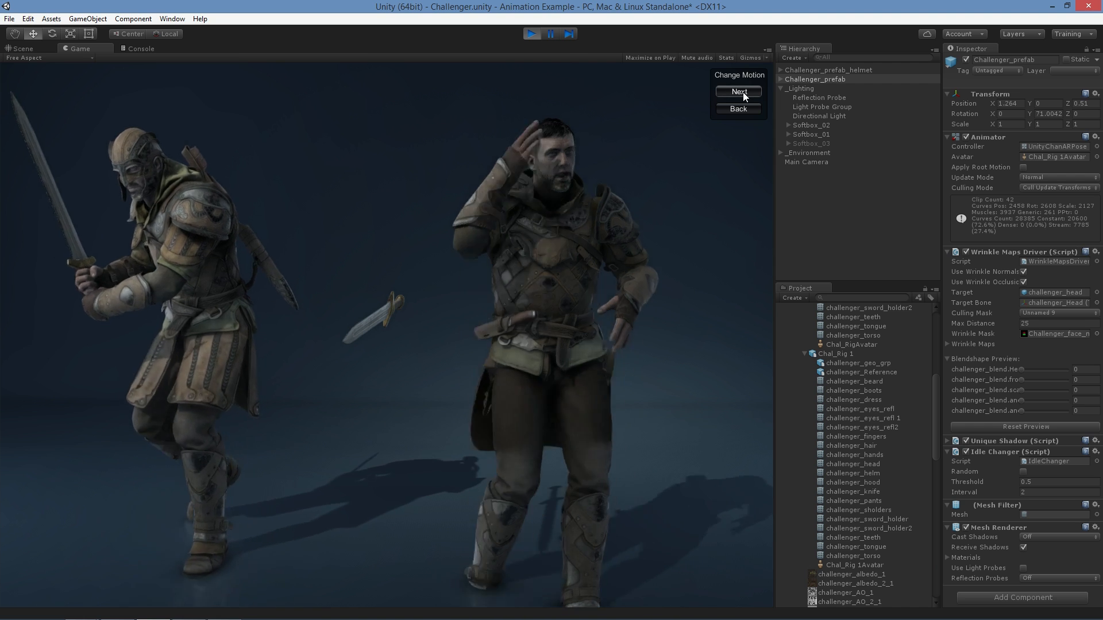
left_click(742, 94)
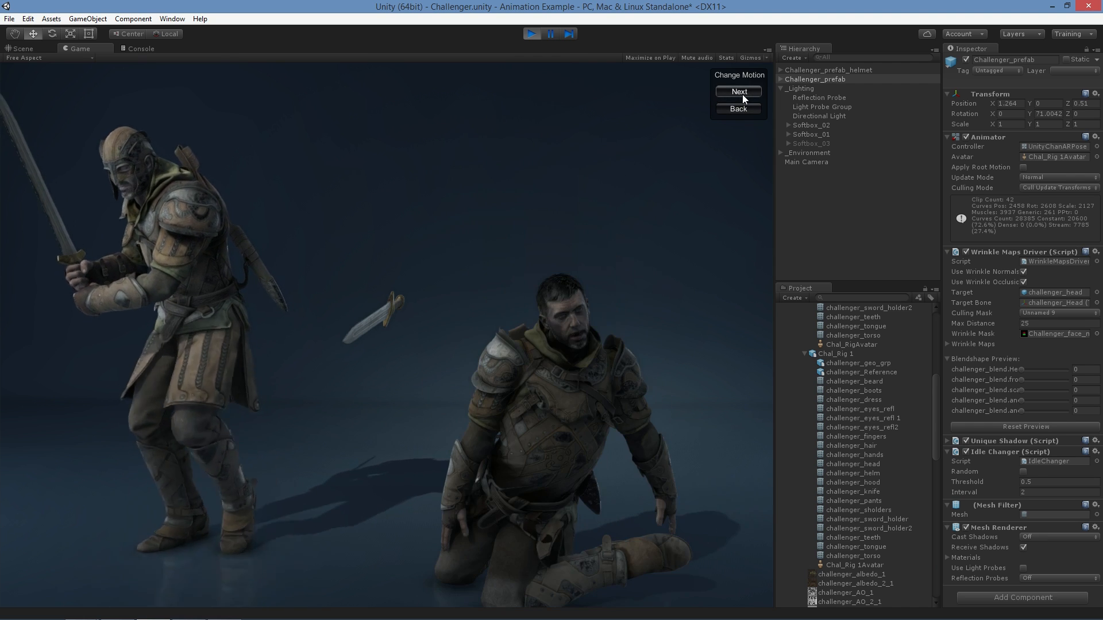
left_click(742, 94)
left_click(742, 93)
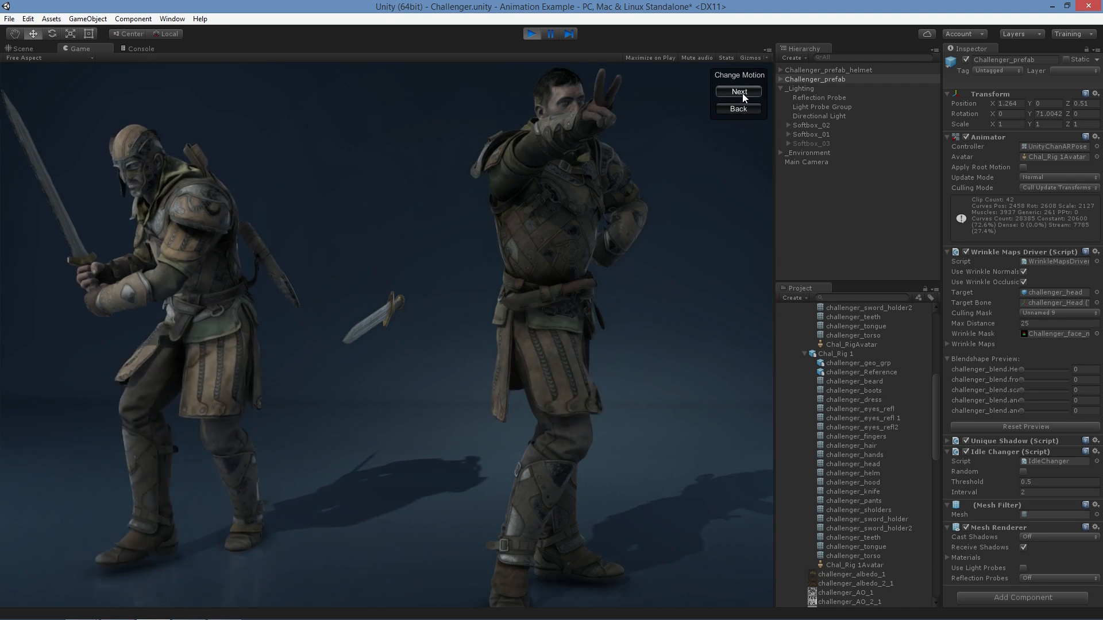
left_click(742, 93)
left_click(742, 93)
left_click(742, 93)
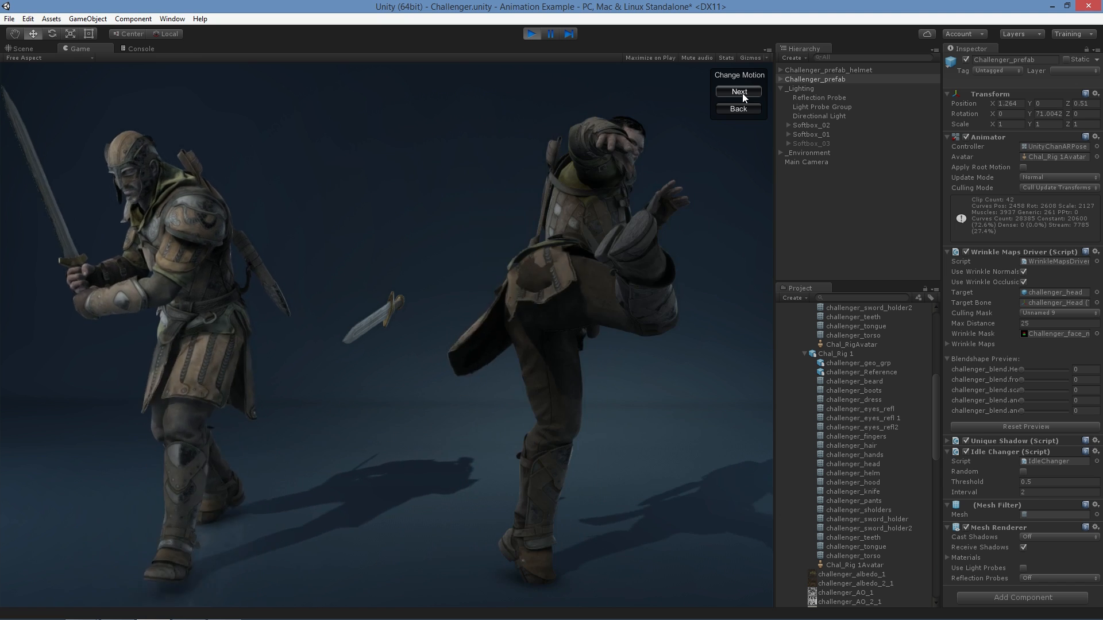
left_click(742, 93)
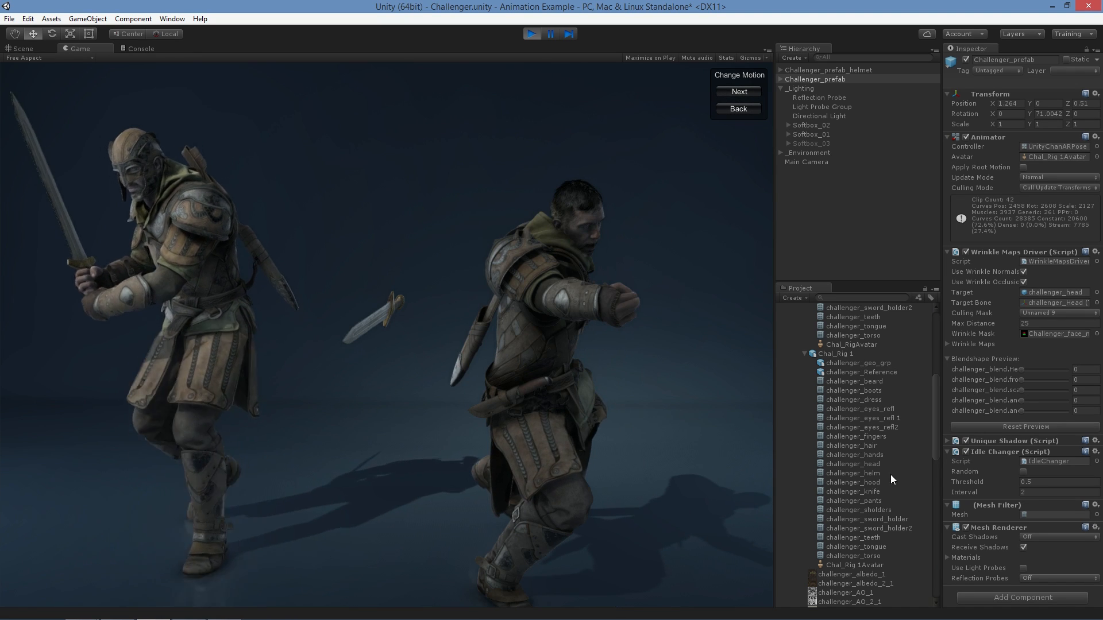
- Switch the Animator controller of Challenger_prefab to UnityChanActionCheck during playback and advance to the next motion
left_click(1049, 147)
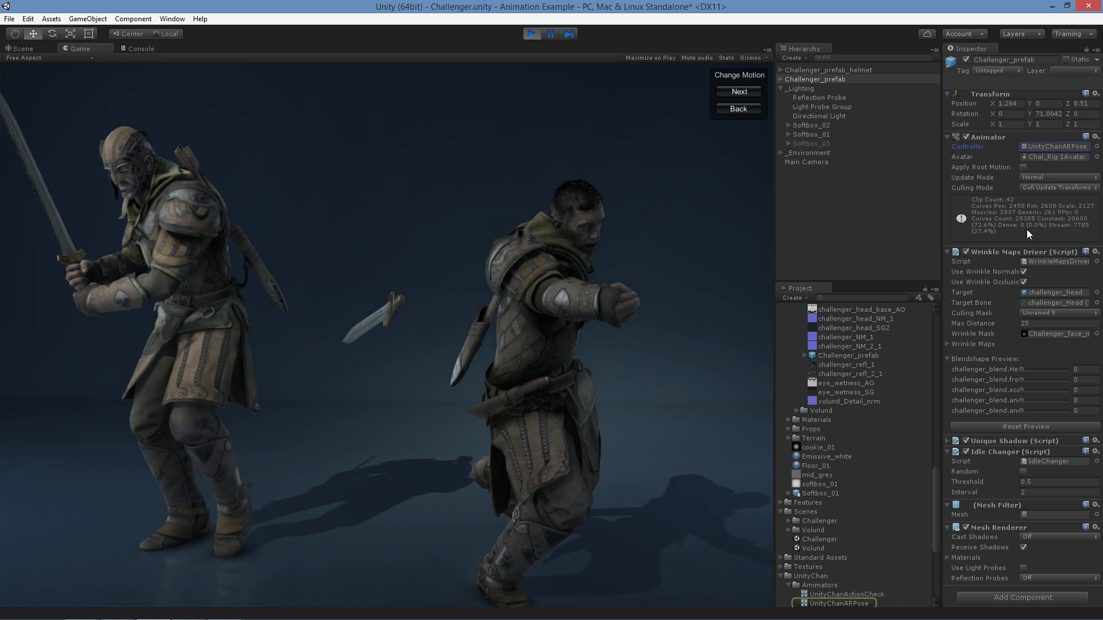
left_click_drag(877, 596, 1064, 146)
left_click(739, 99)
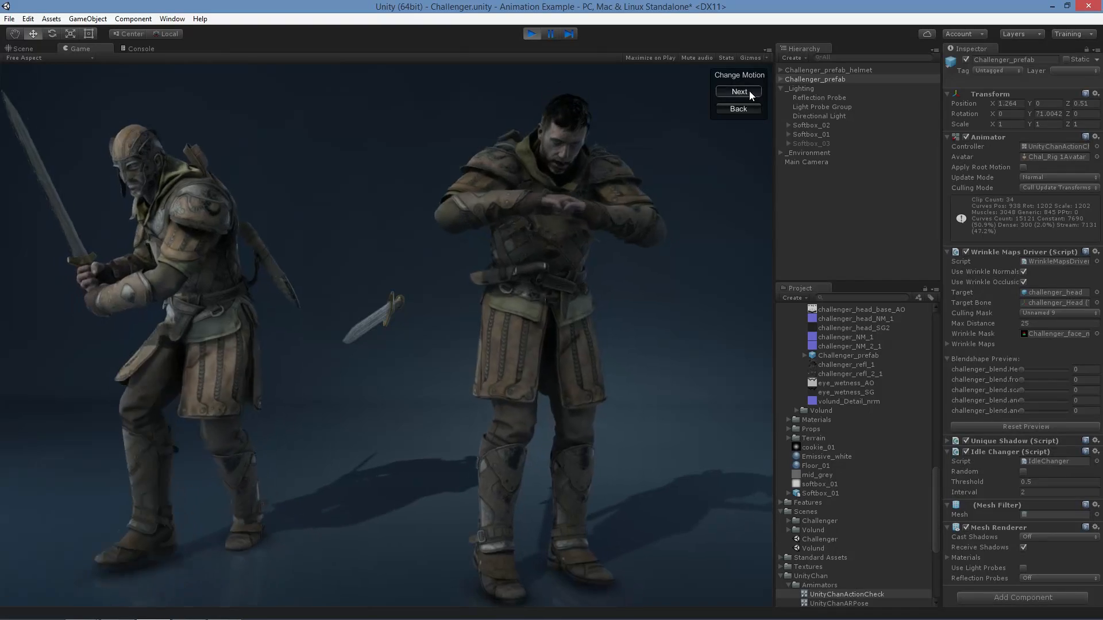
- Advance the character through further UnityChanActionCheck motions to preview them on the Challenger rig, and stop playback
left_click(749, 91)
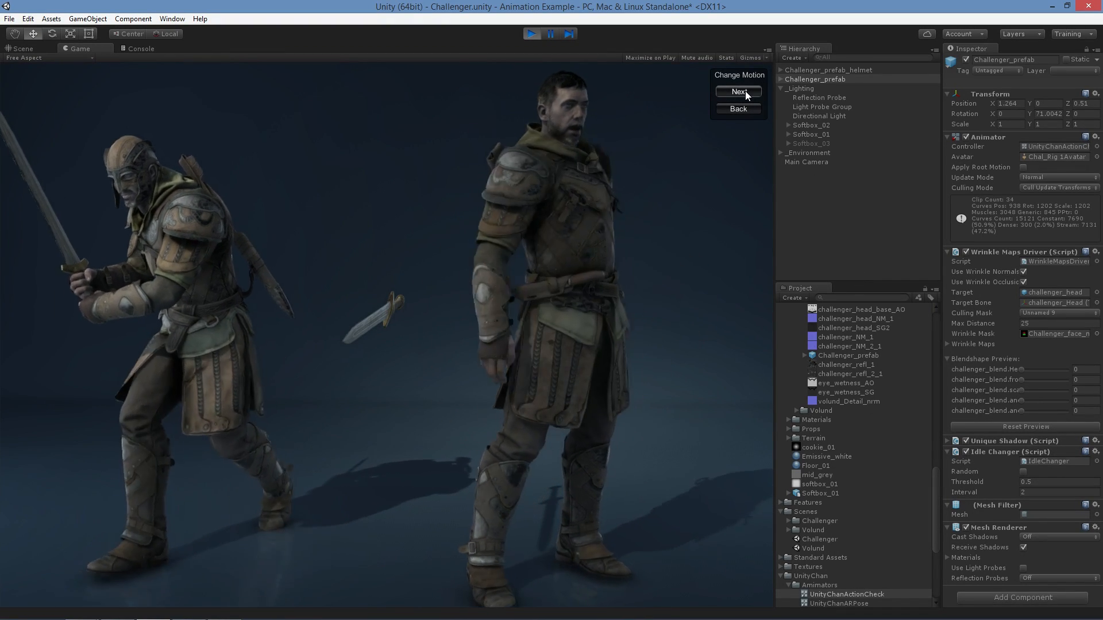
left_click(745, 91)
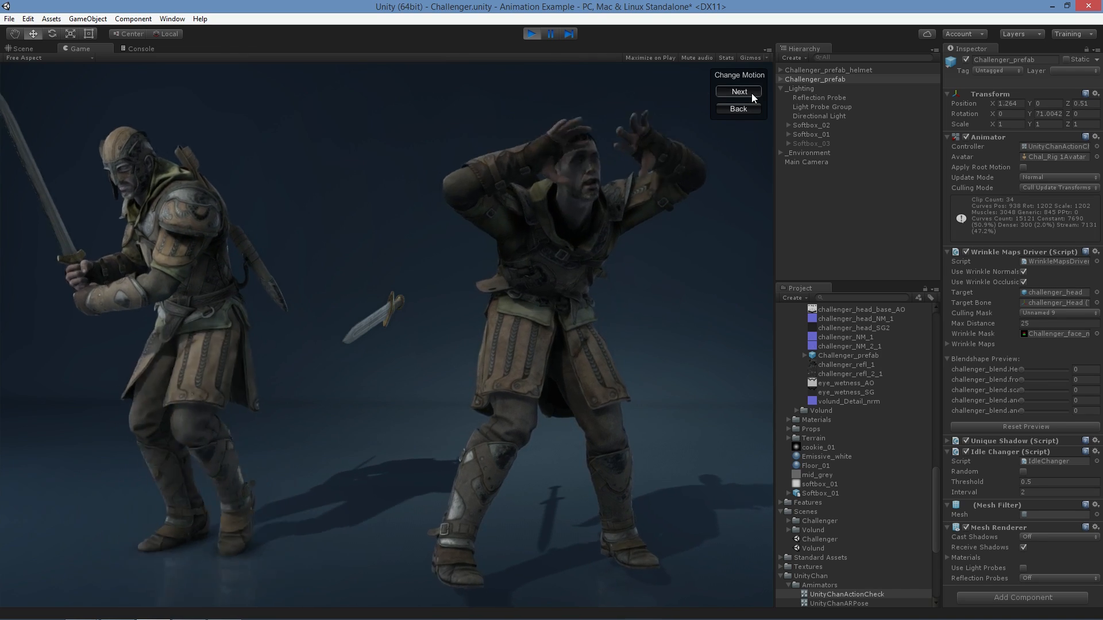
left_click(751, 93)
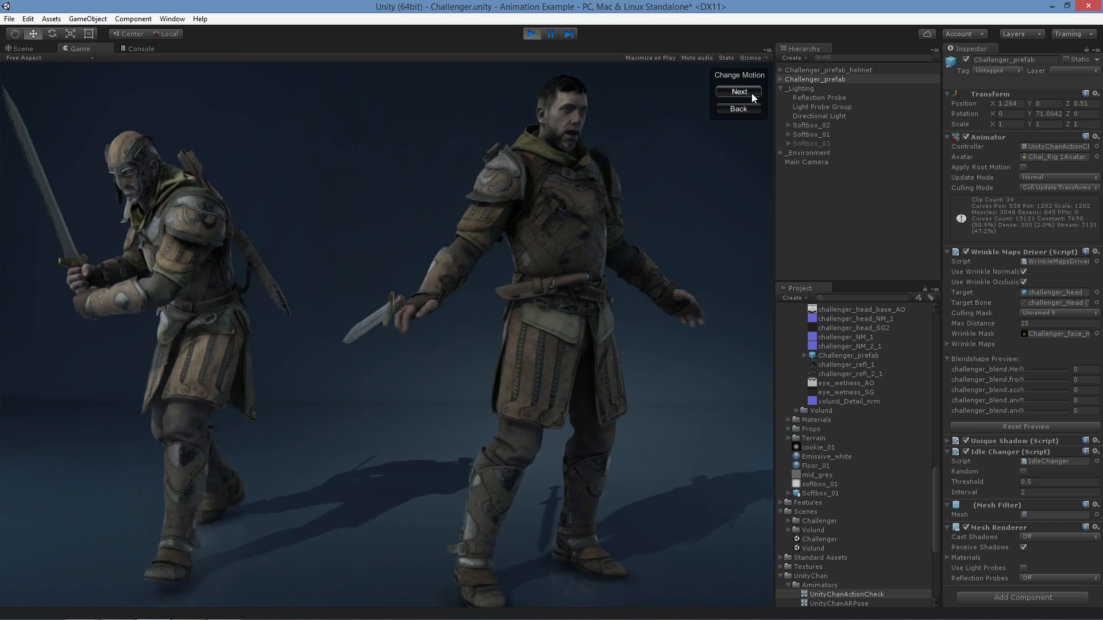
left_click(752, 93)
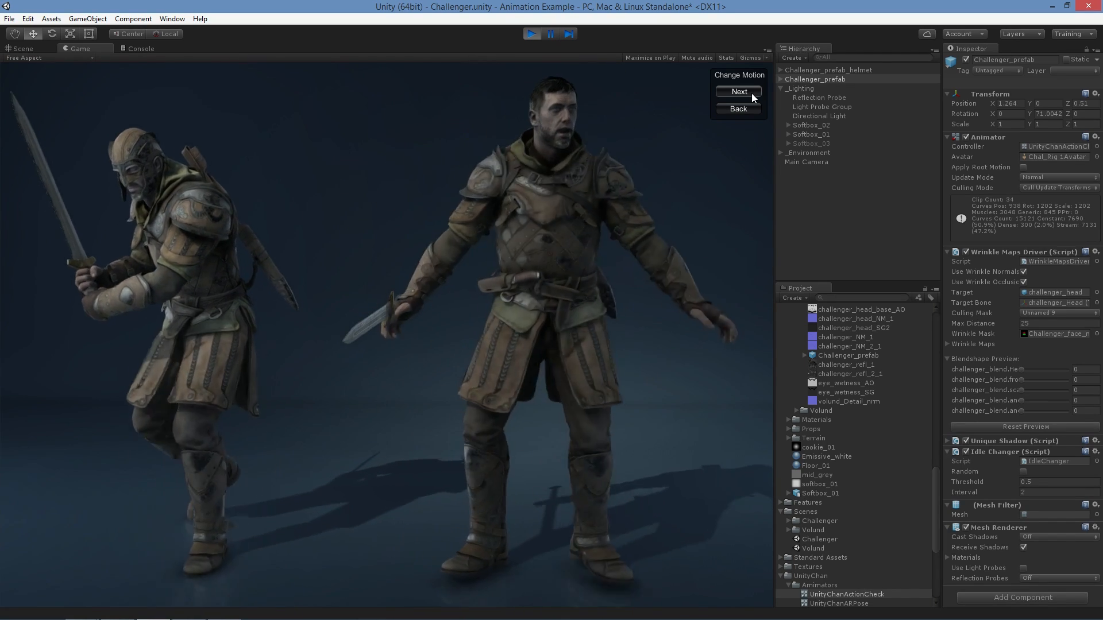
left_click(752, 93)
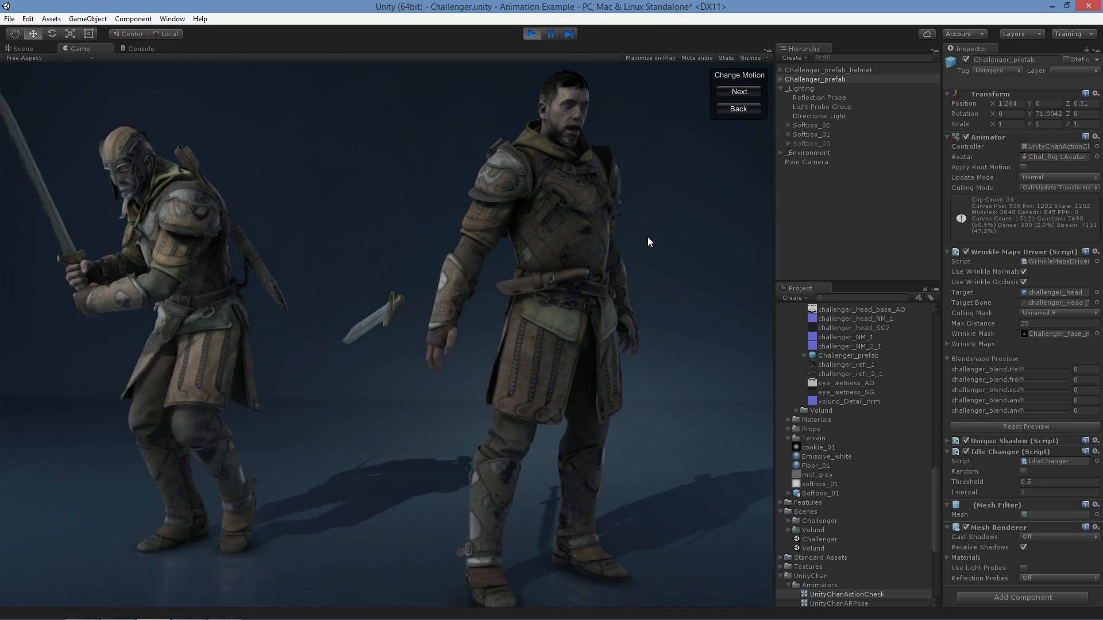
left_click(750, 91)
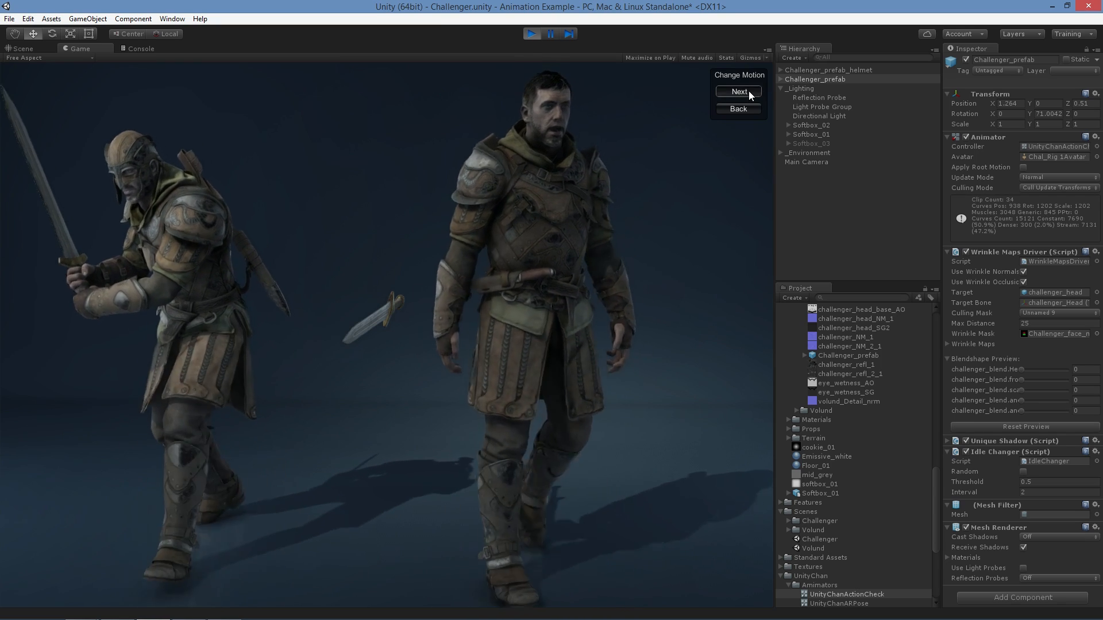
left_click(749, 91)
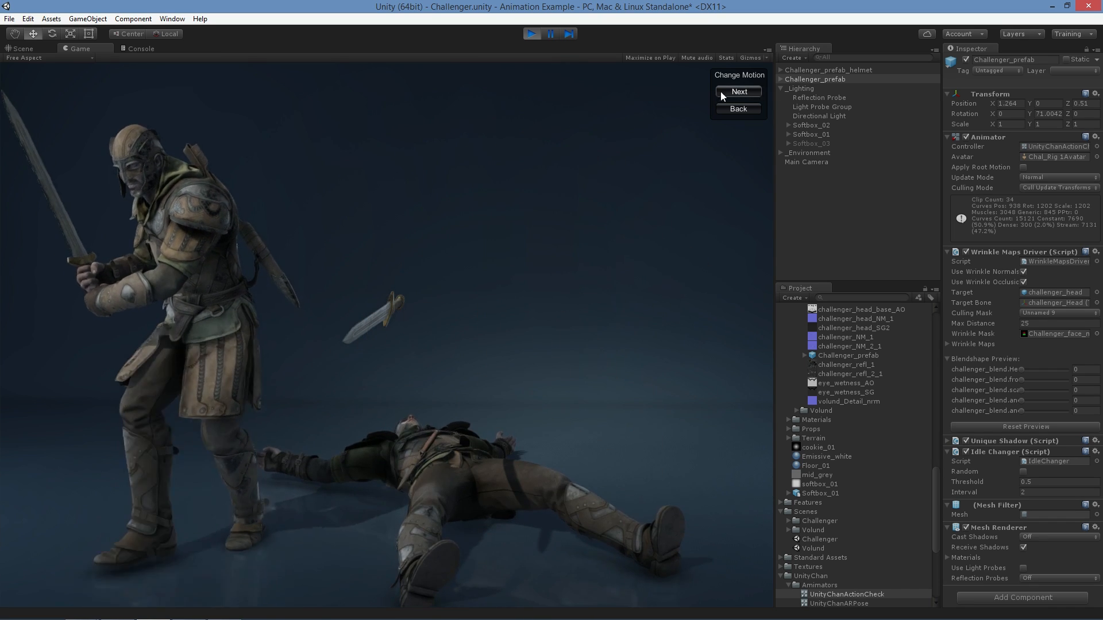
left_click(527, 35)
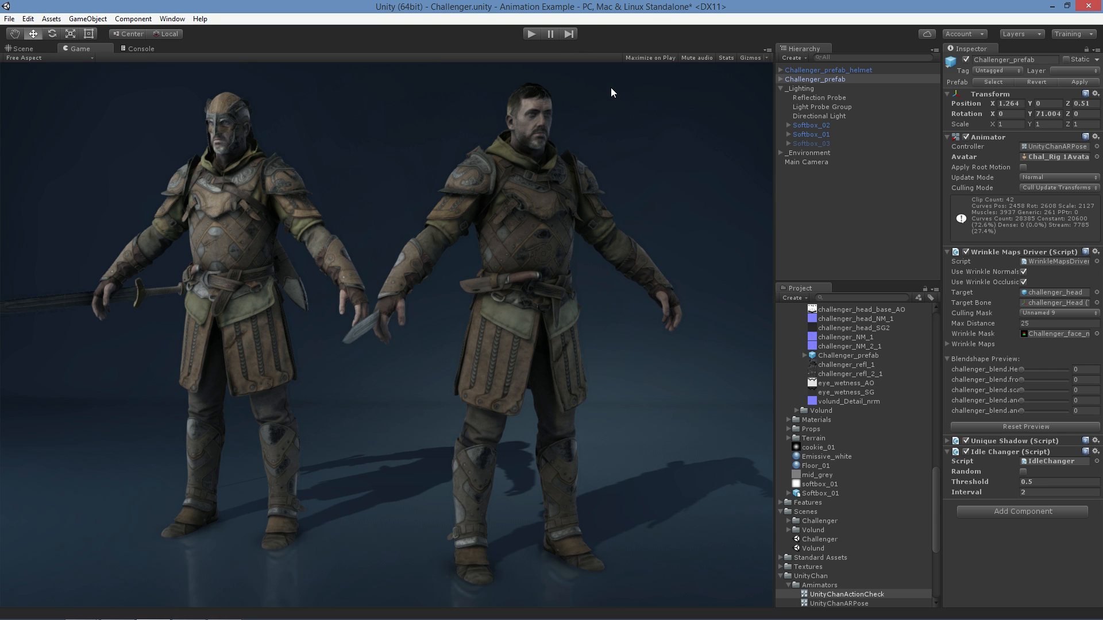
- Locate the avatar assigned to Challenger_prefab and open Chal_Rig 1Avatar for configuration, saving the changes to the Challenger scene
left_click(852, 80)
left_click(1042, 159)
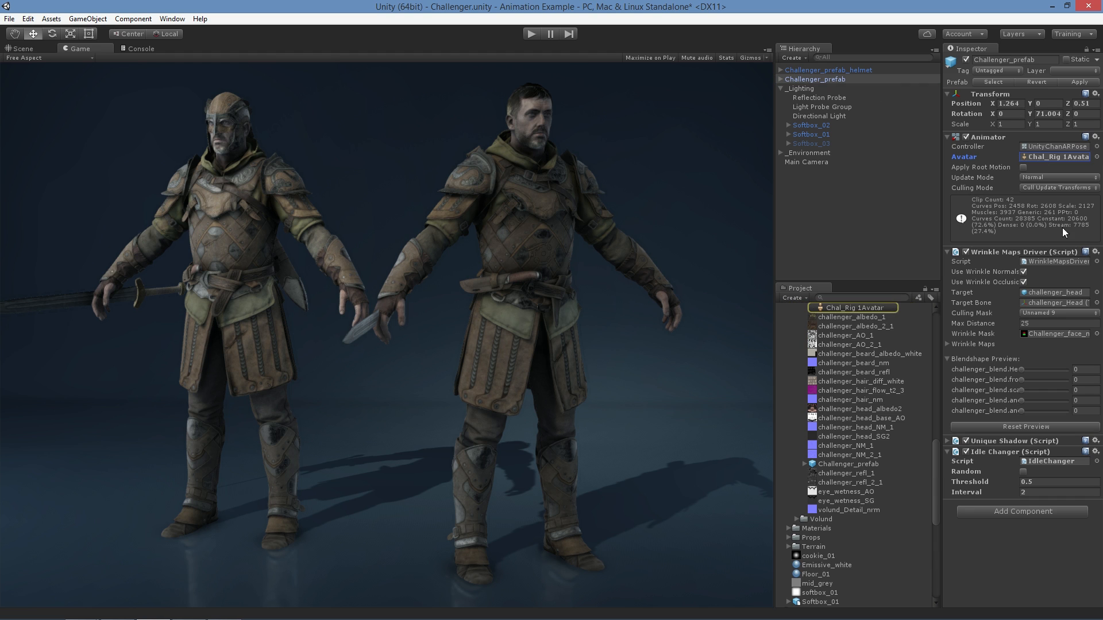
left_click(862, 309)
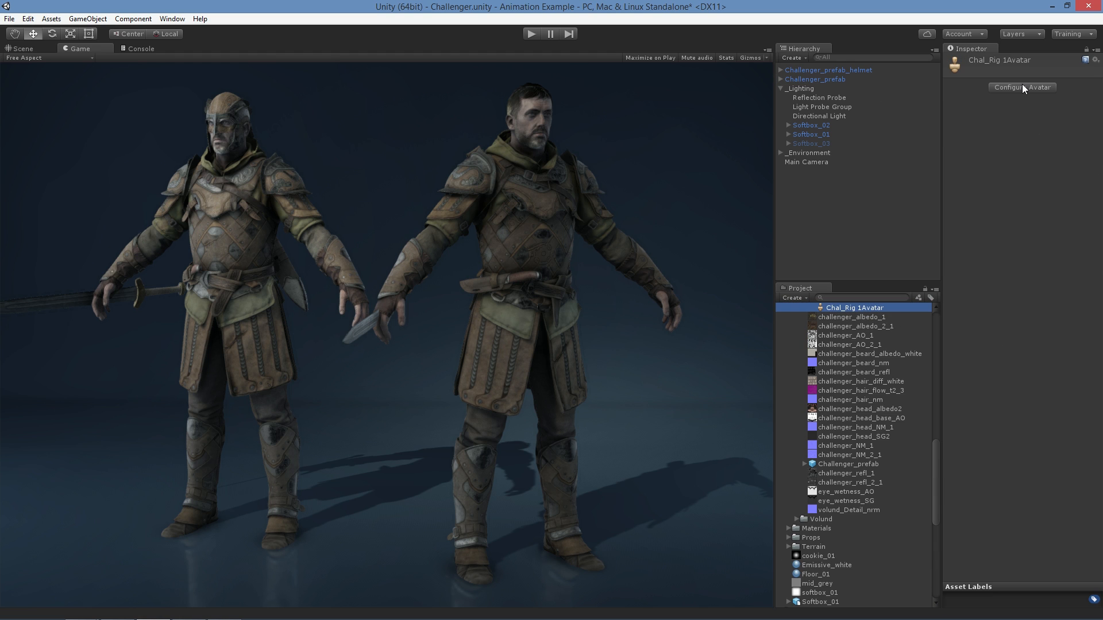
left_click(1022, 85)
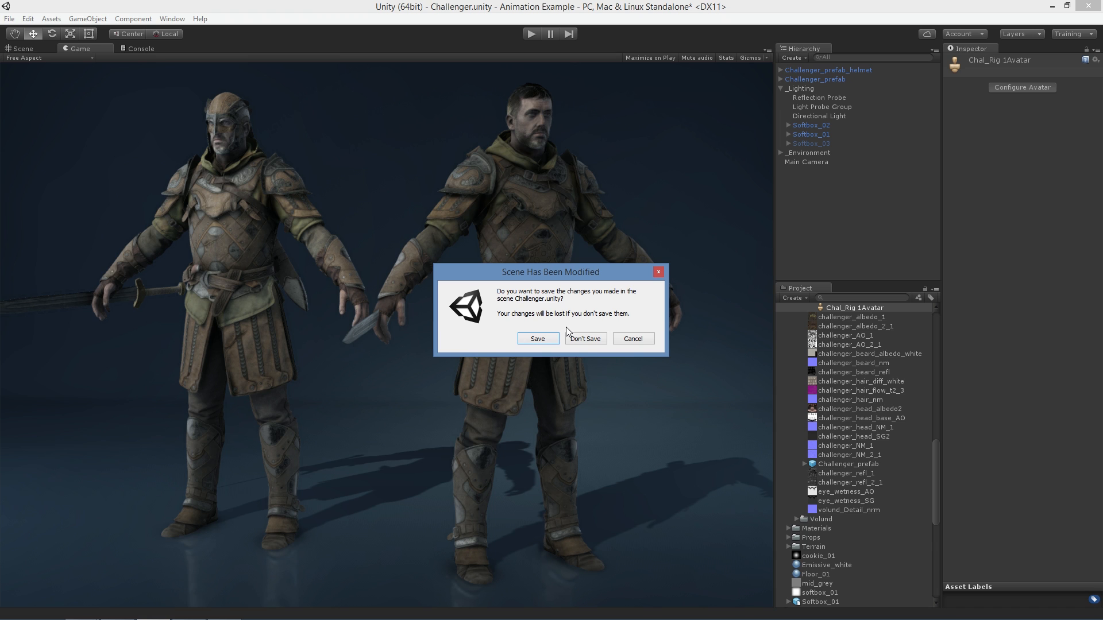
left_click(537, 338)
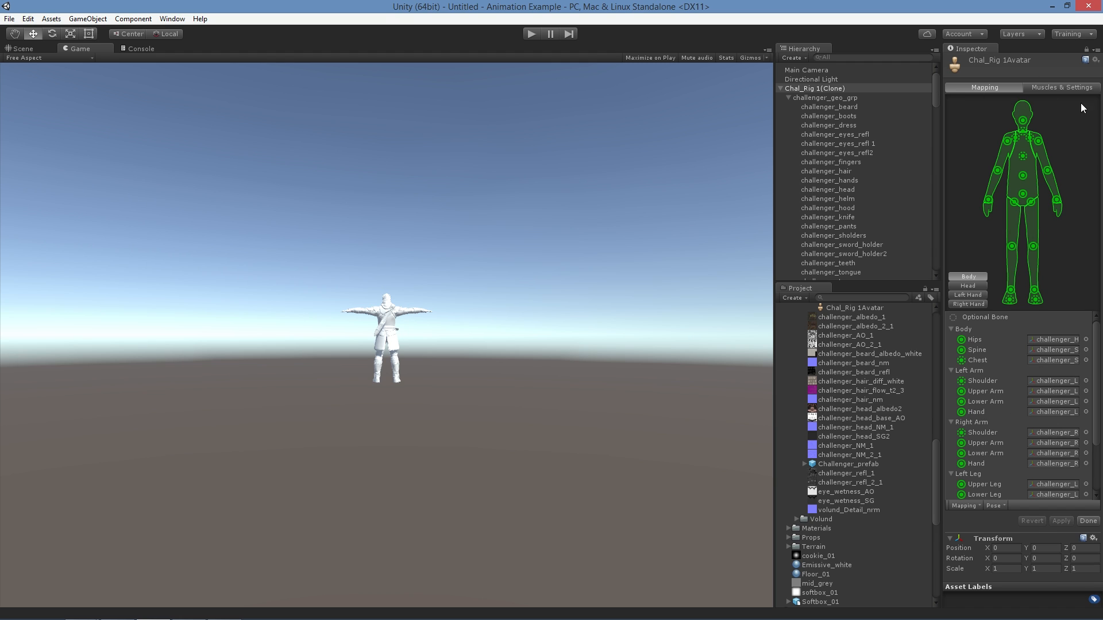
- Show the avatar's muscle settings and inspect the Challenger rig's default muscle pose in the Scene view
left_click(1049, 89)
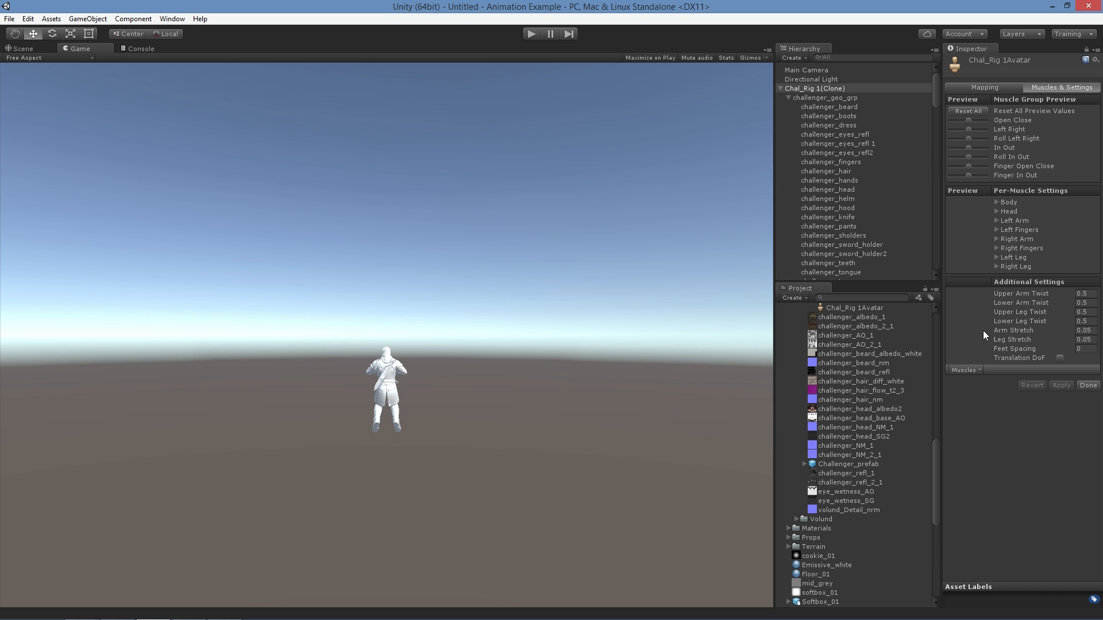
left_click(50, 50)
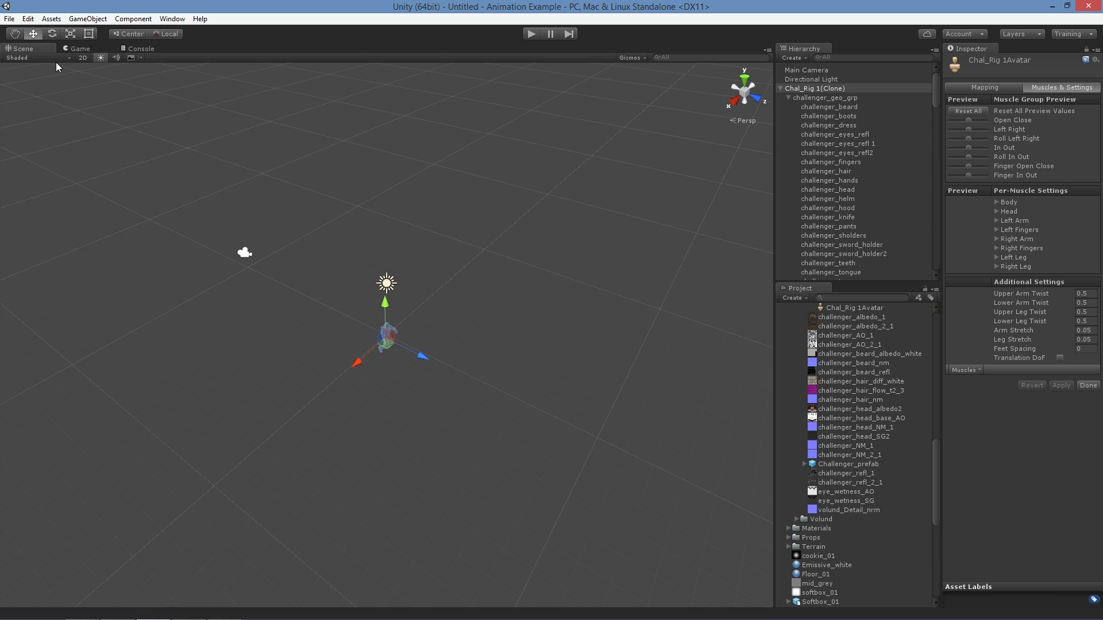
scroll(360, 340, "up", 15)
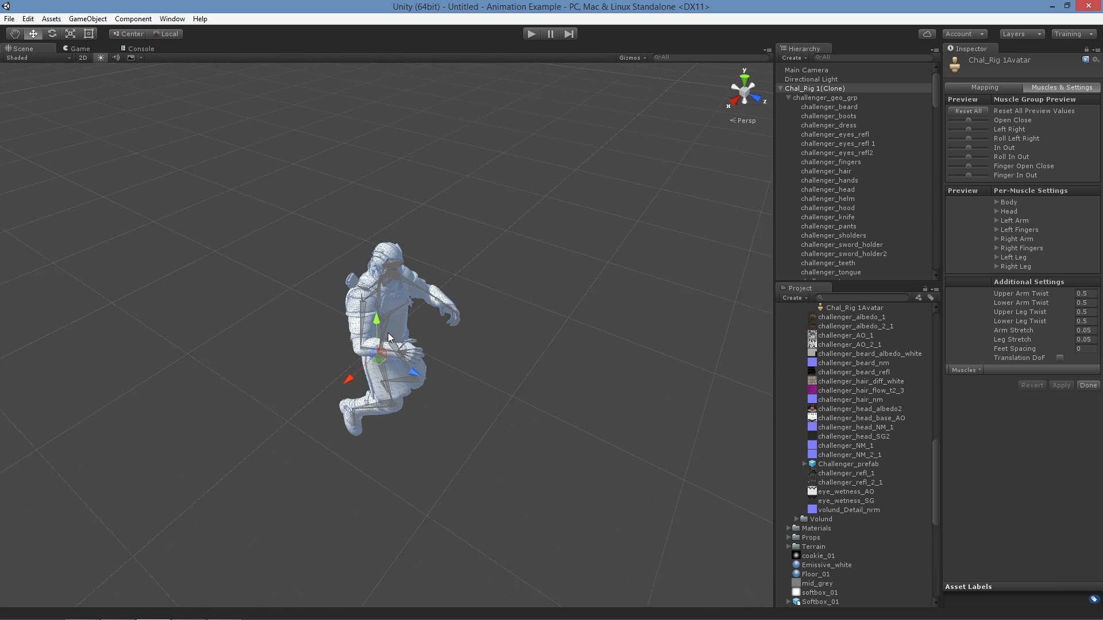
scroll(524, 371, "down", 17)
scroll(524, 371, "up", 3)
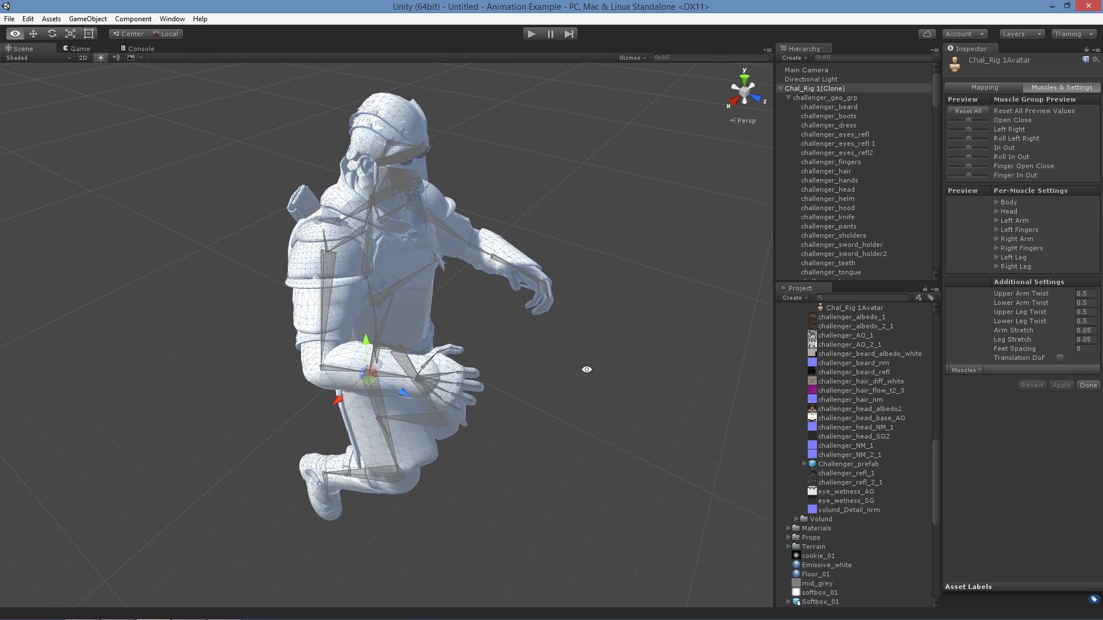
left_click_drag(556, 348, 581, 246, "alt")
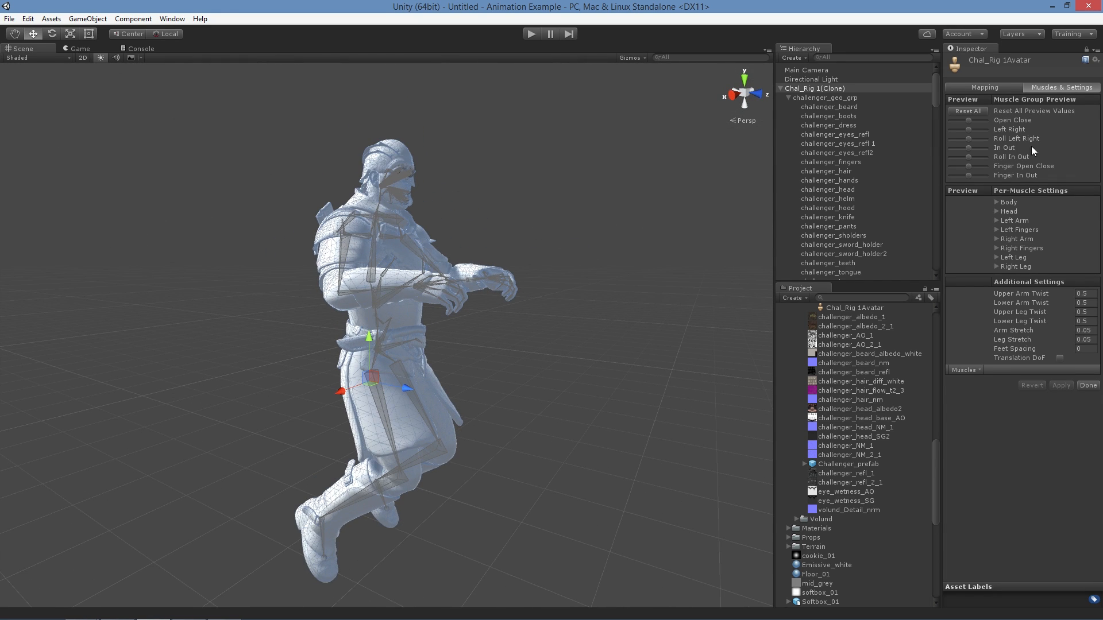
- Expand the Left Arm per-muscle settings and reveal the ranges from Shoulder Down-Up through Arm Twist In-Out
left_click_drag(969, 123, 960, 154)
left_click(1000, 206)
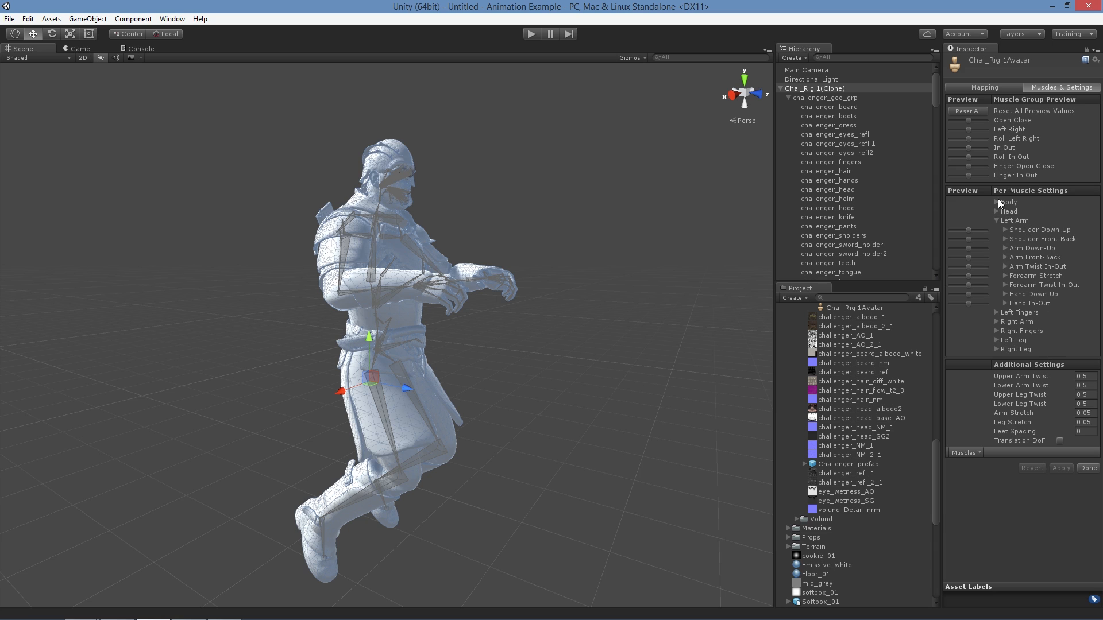
left_click(1005, 230)
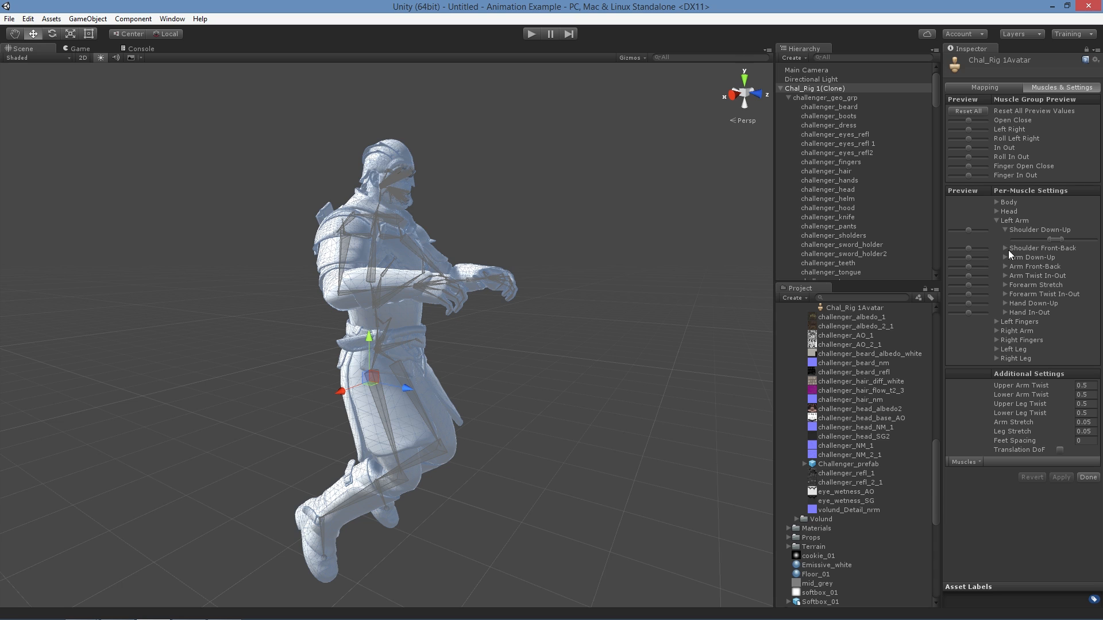
left_click(1007, 249)
left_click(1006, 267)
left_click(1006, 285)
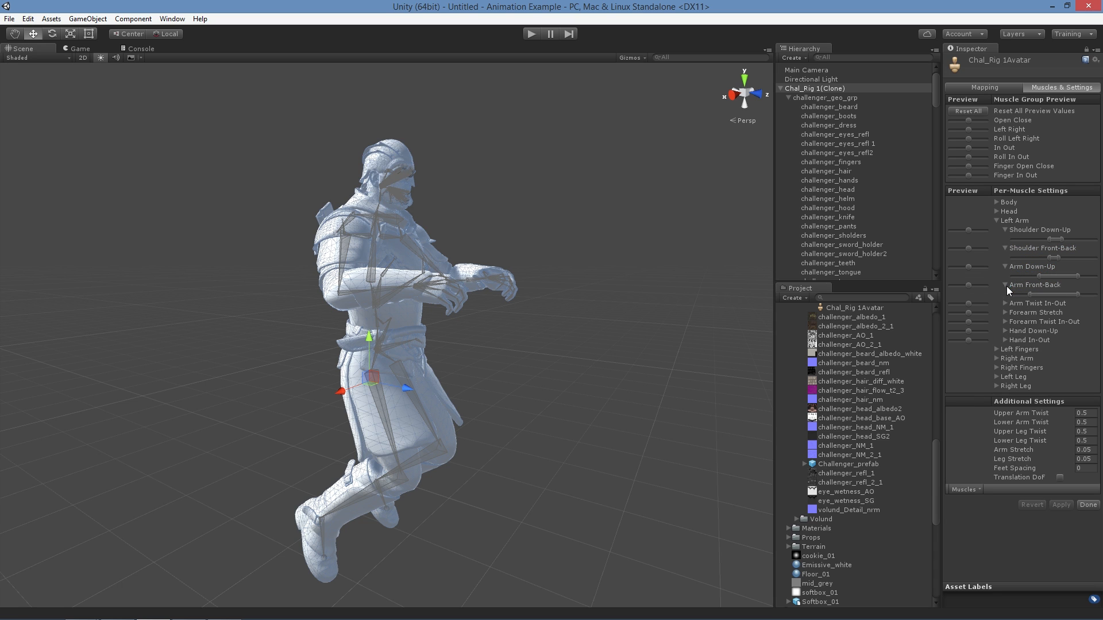
left_click(1008, 302)
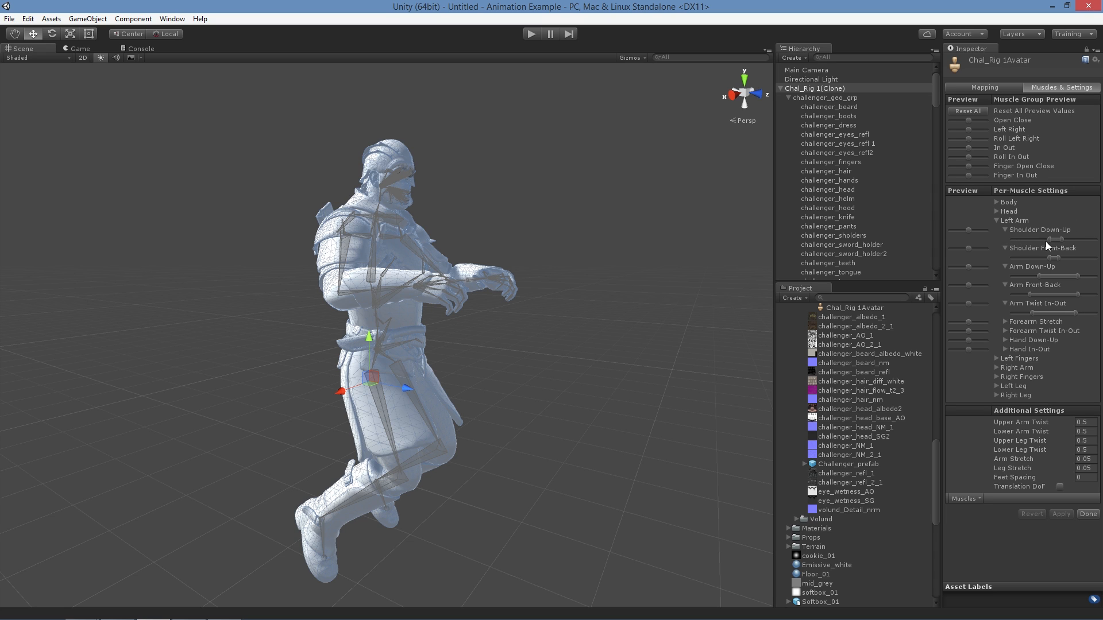
- Try a left arm Shoulder Down-Up range of about -17.3 to 11.85, adjusting the Inspector width so the values are readable
left_click_drag(1047, 239, 1025, 240)
mouse_move(981, 231)
left_mouse_down()
mouse_move(949, 236)
mouse_move(970, 230)
left_mouse_up()
left_click_drag(947, 251, 836, 278)
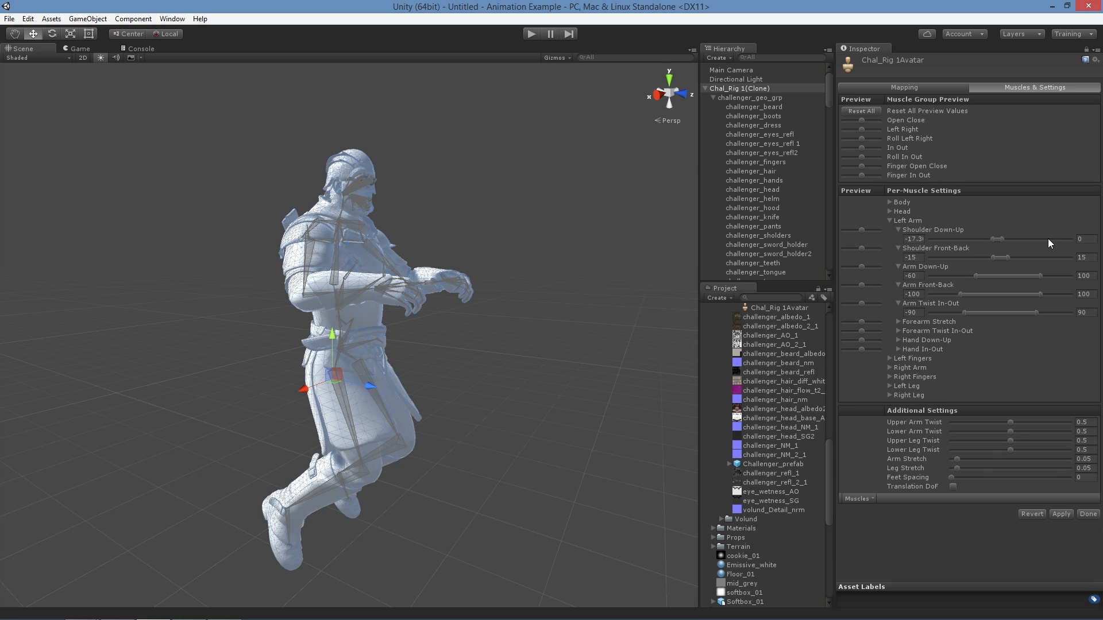
left_click_drag(1000, 238, 1016, 236)
left_click_drag(834, 268, 887, 266)
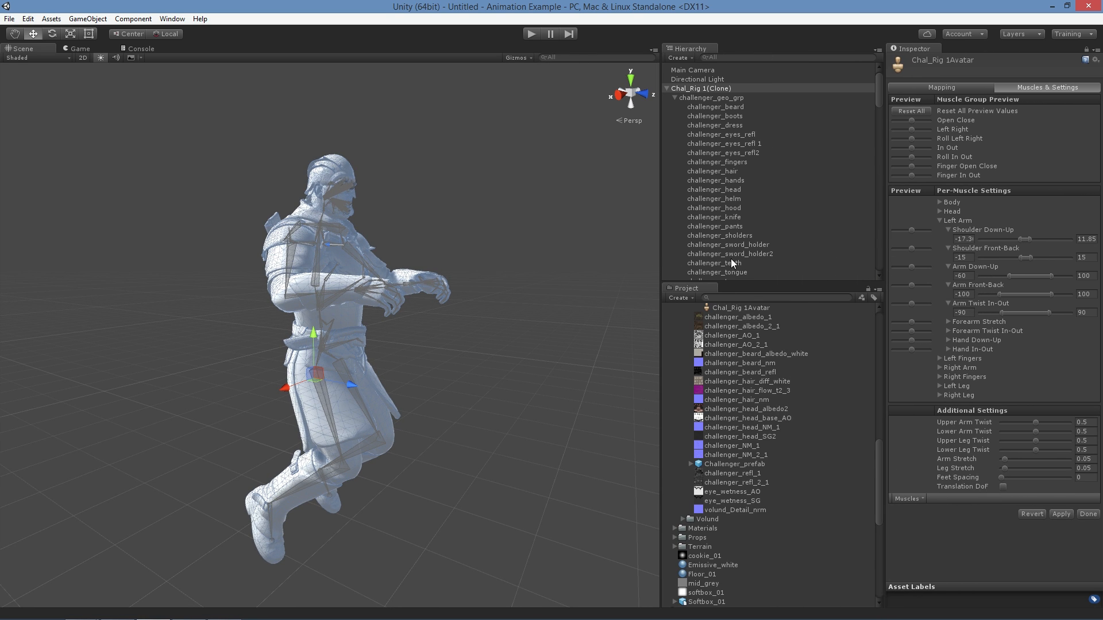
- Undo the range changes made to the left arm's Shoulder Down-Up muscle
left_click(965, 239)
key("ctrl+z")
key("ctrl+z")
key("ctrl+z")
key("ctrl+z")
key("ctrl+z")
key("Return")
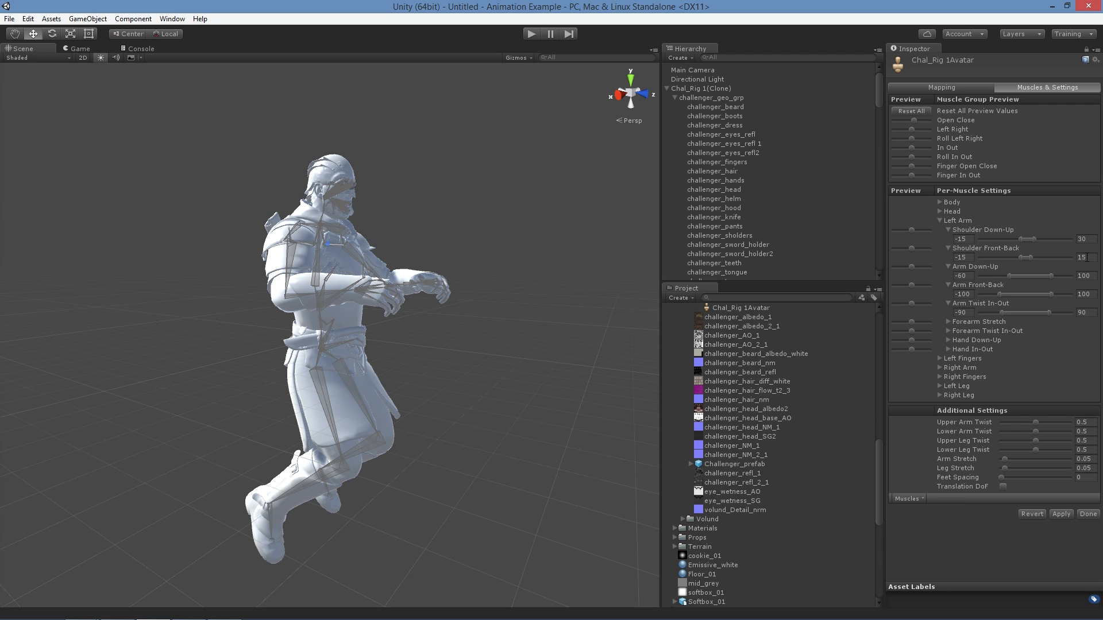
- Limit the left arm's Shoulder Down-Up range to -5 and 10, and its Shoulder Front-Back range to -5 and 5
left_click(971, 239)
type("-5")
key("Tab")
type("10")
key("Tab")
type("-5")
key("Tab")
type("5")
- Set the left arm's Arm Down-Up range to -20 and 35, and its Arm Front-Back range to -50 and 50
key("Tab")
type("-20")
key("Tab")
type("35")
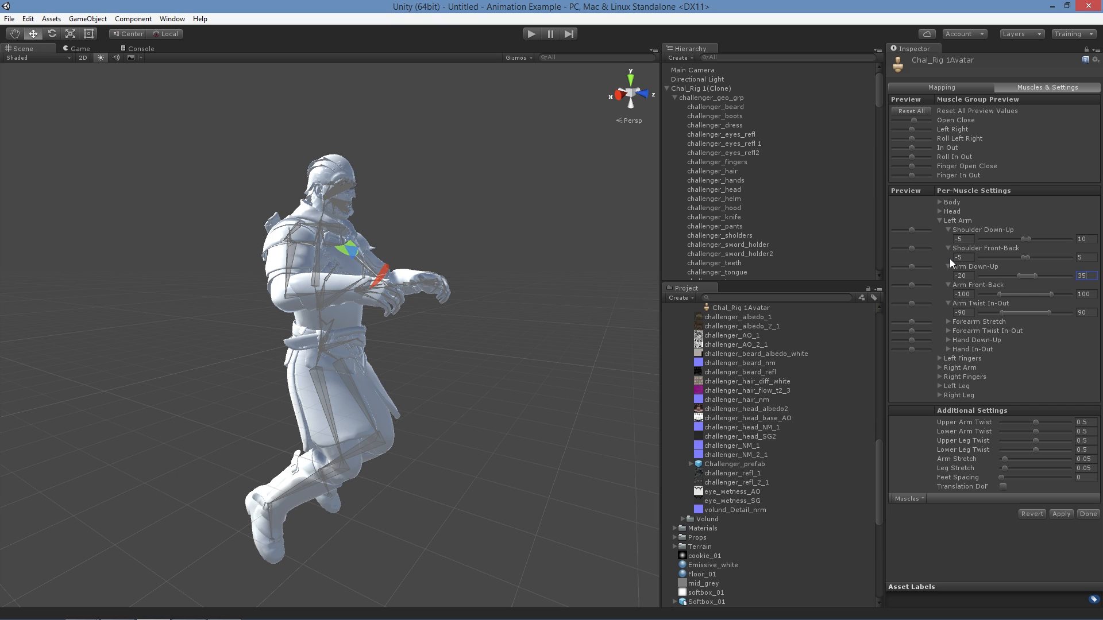
key("Tab")
type("-50")
key("Tab")
type("50")
- Set the left arm's Arm Twist In-Out range to -30 and 30, apply the muscle limits and finish configuring the avatar
key("Tab")
type("-30")
key("Tab")
type("30")
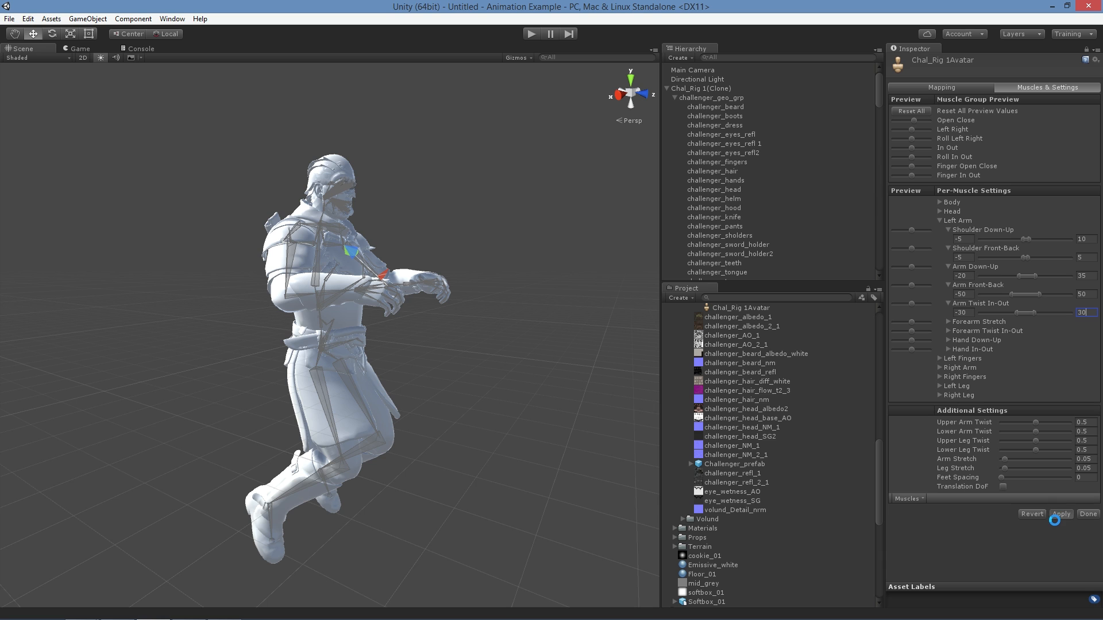
left_click(1054, 515)
left_click(1088, 514)
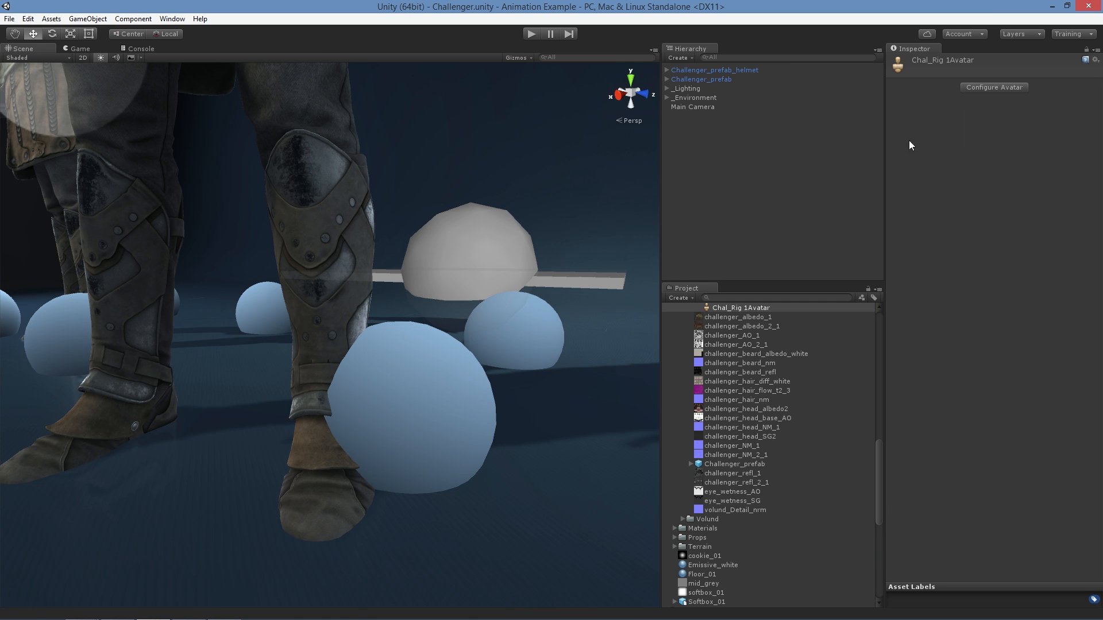
- Play the scene, advance the character to the next UnityChanARPose motion to check the new arm limits, and stop playback
left_click(532, 33)
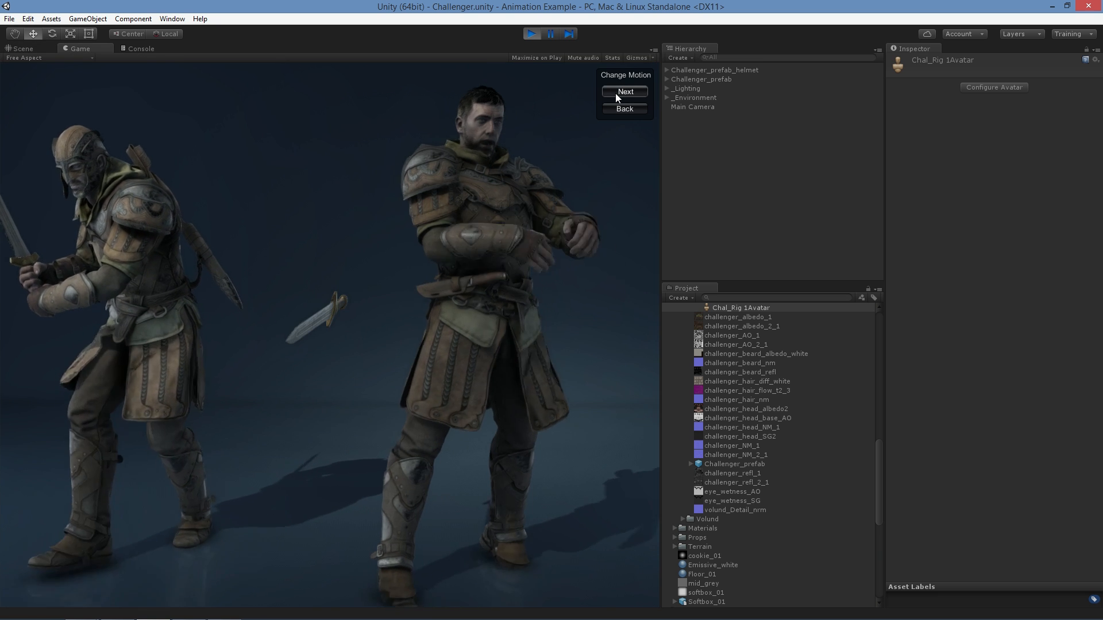
left_click(615, 93)
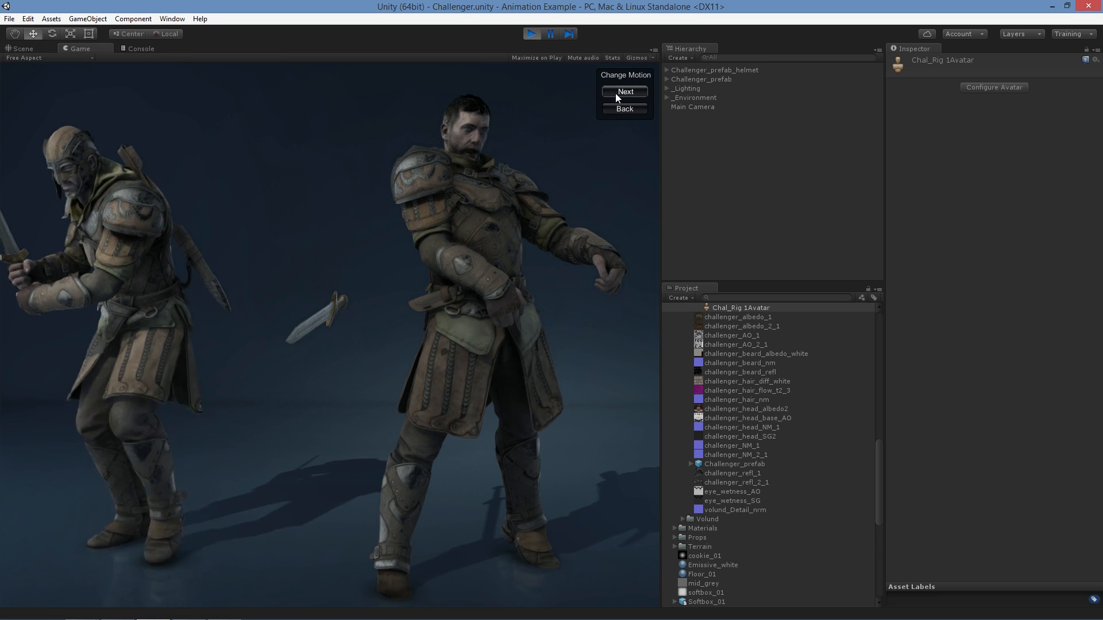
left_click(530, 33)
- Assign the UnityChanActionCheck controller to the Animator of Challenger_prefab
left_click(740, 79)
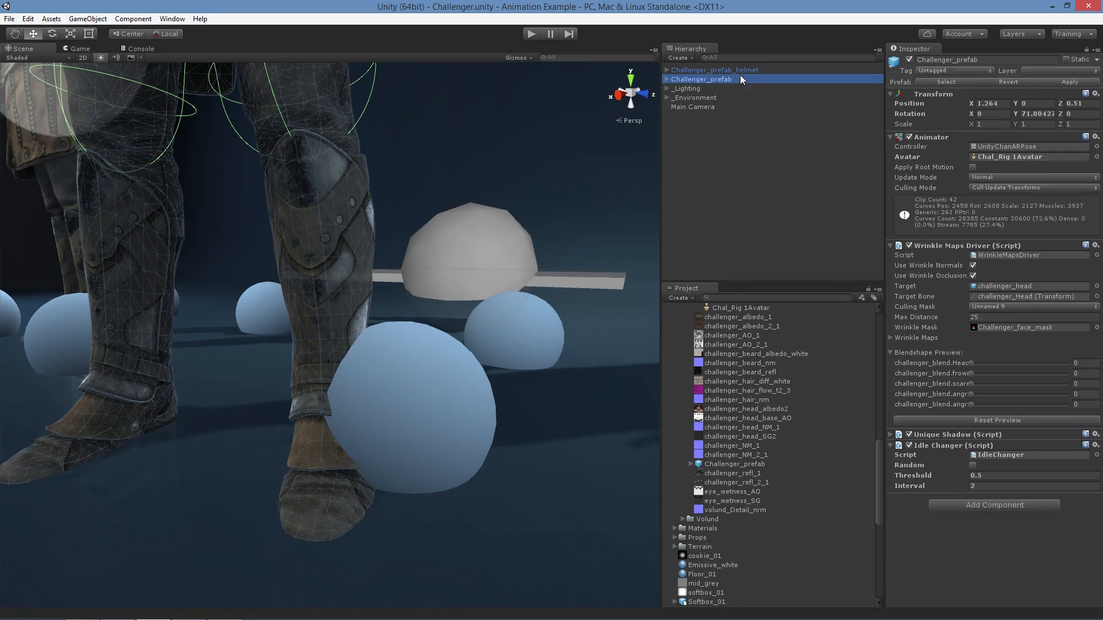
left_click(93, 47)
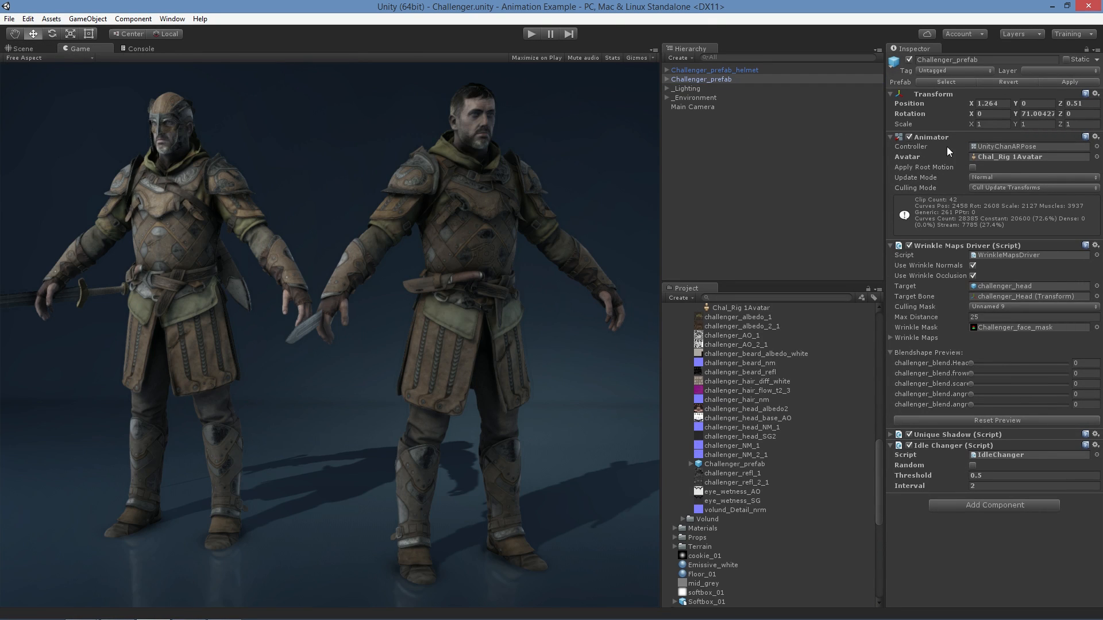
left_click(1008, 147)
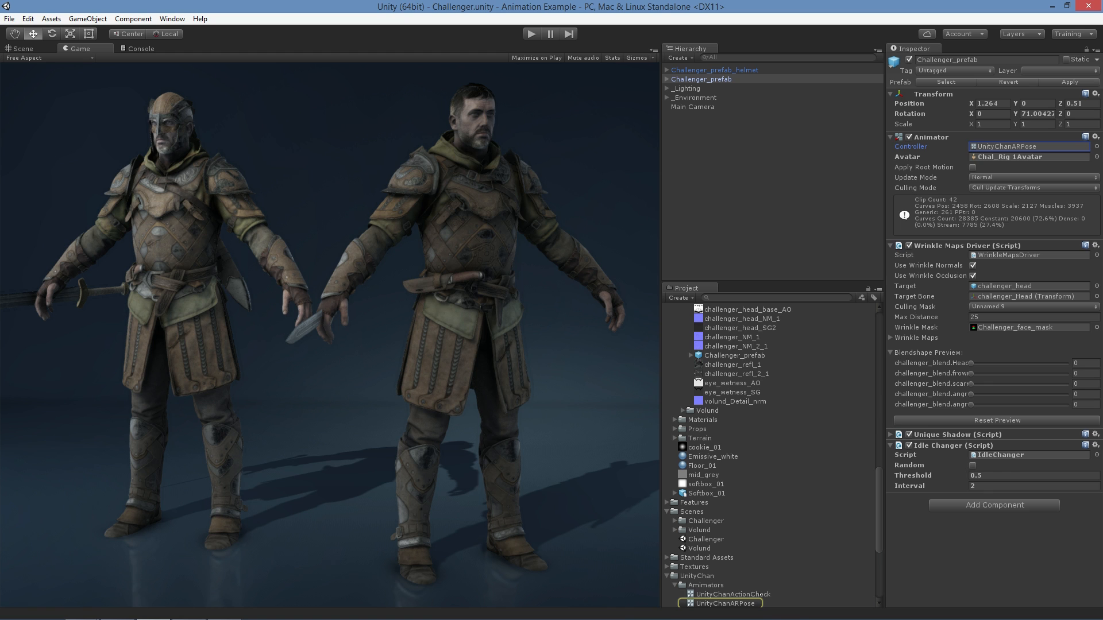
left_click_drag(747, 595, 1059, 147)
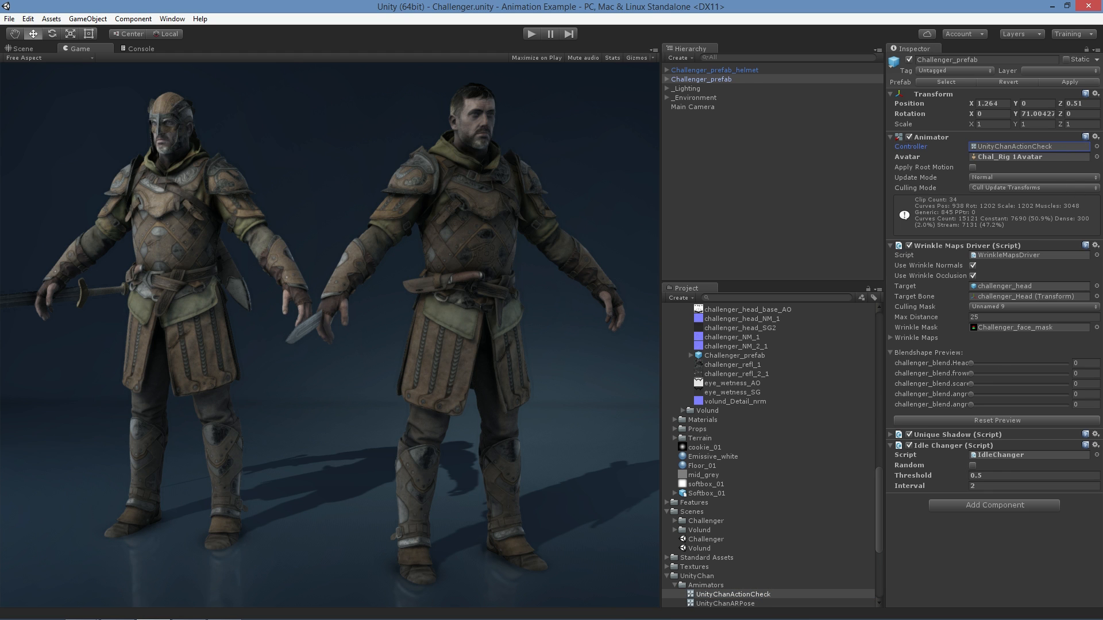
- Play the scene and step through UnityChanActionCheck motions to check the limited left arm on the Challenger character
left_click(530, 35)
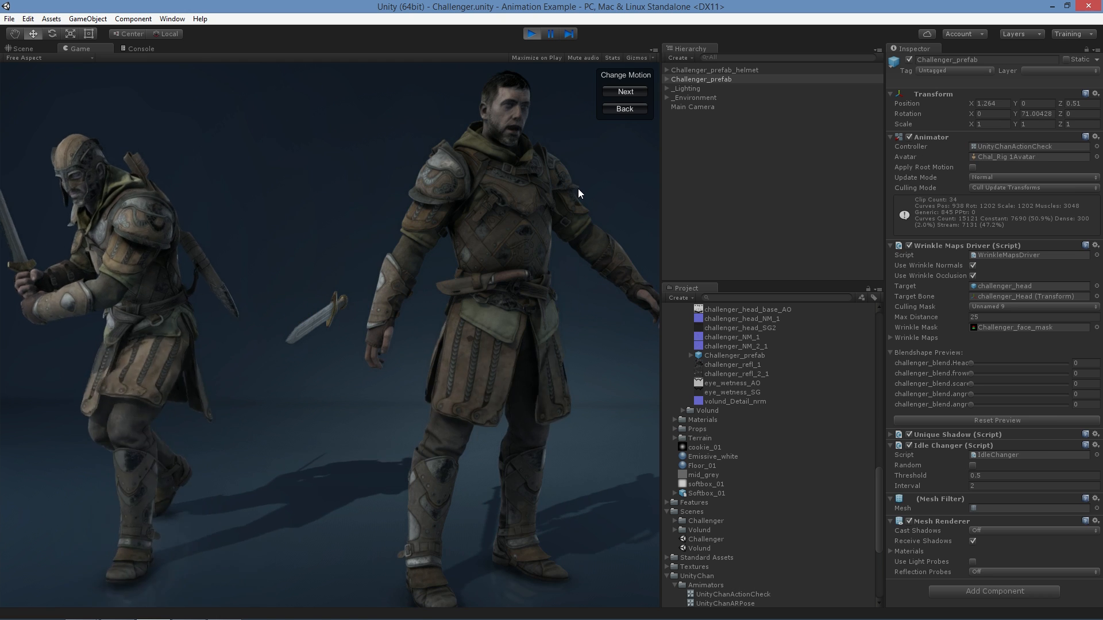
left_click(618, 91)
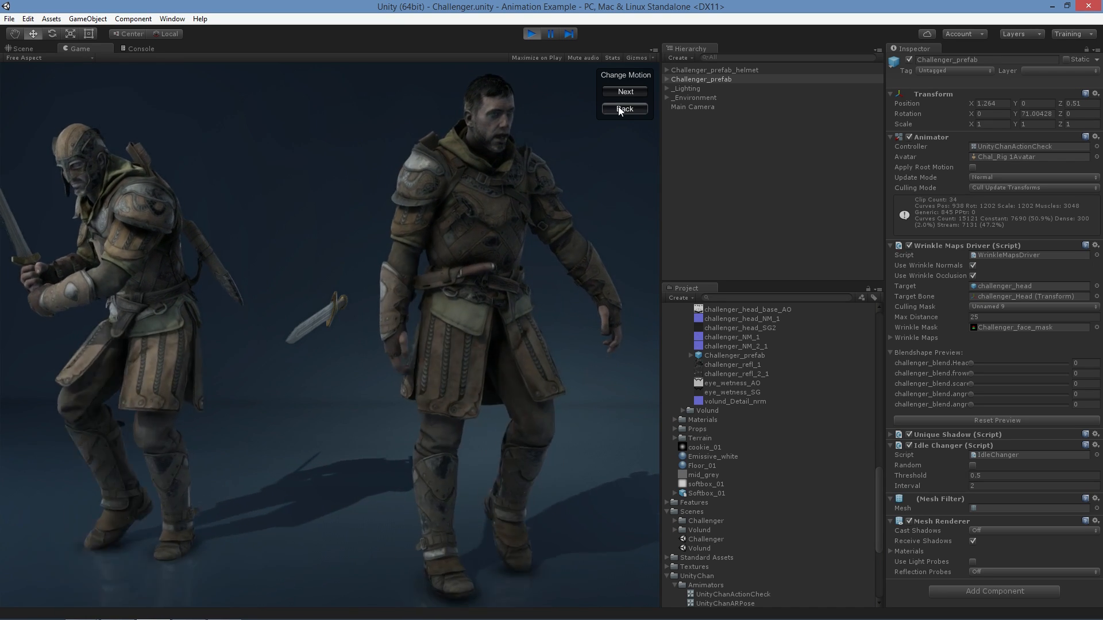
left_click(625, 91)
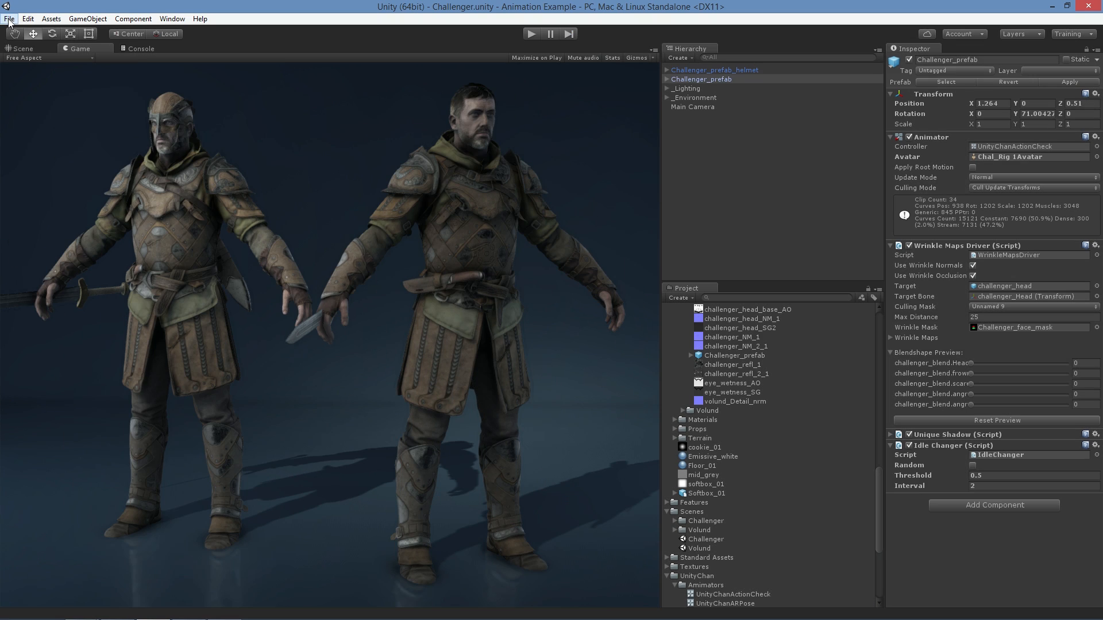
- Create a new project named Creating an Avatar
left_click(9, 18)
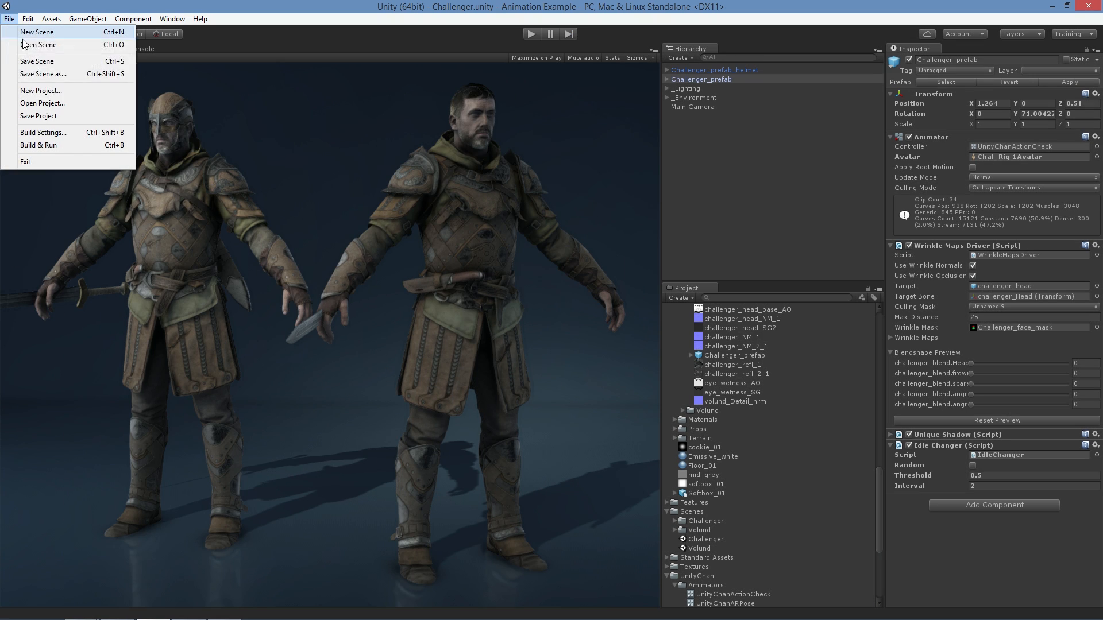
left_click(74, 93)
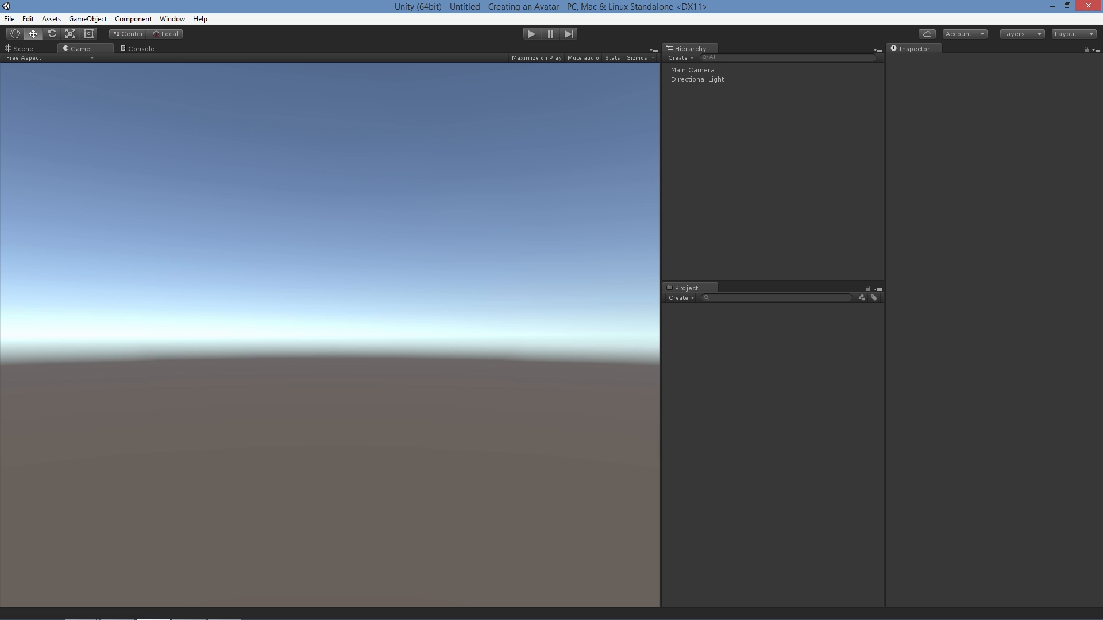
- Start saving the untitled scene and create a folder named _Scenes inside the project's Assets folder
left_click(10, 19)
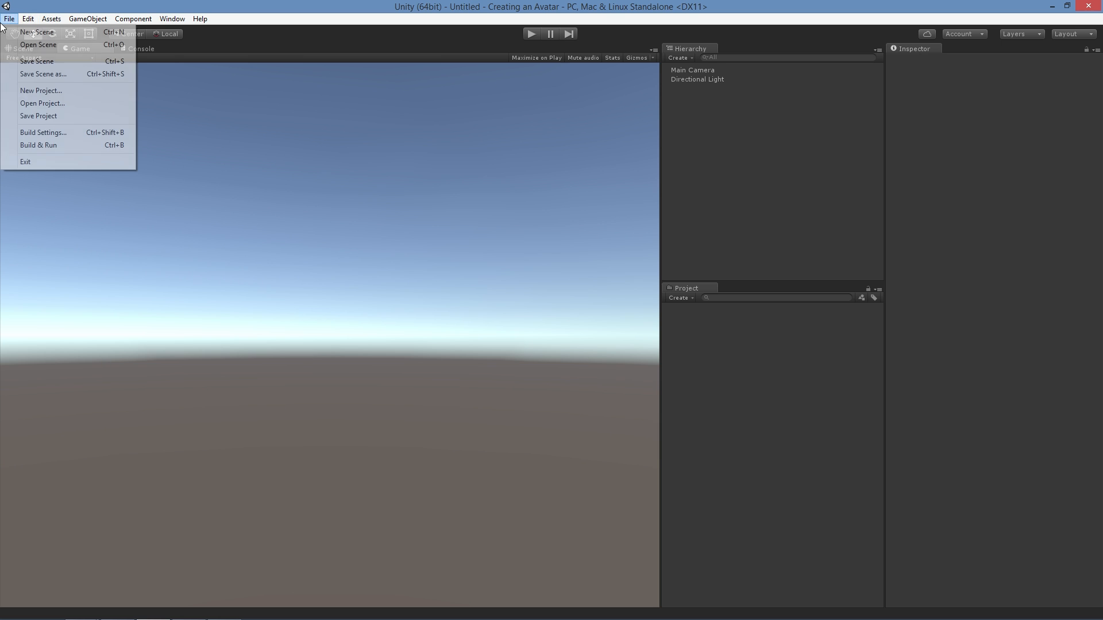
left_click(28, 61)
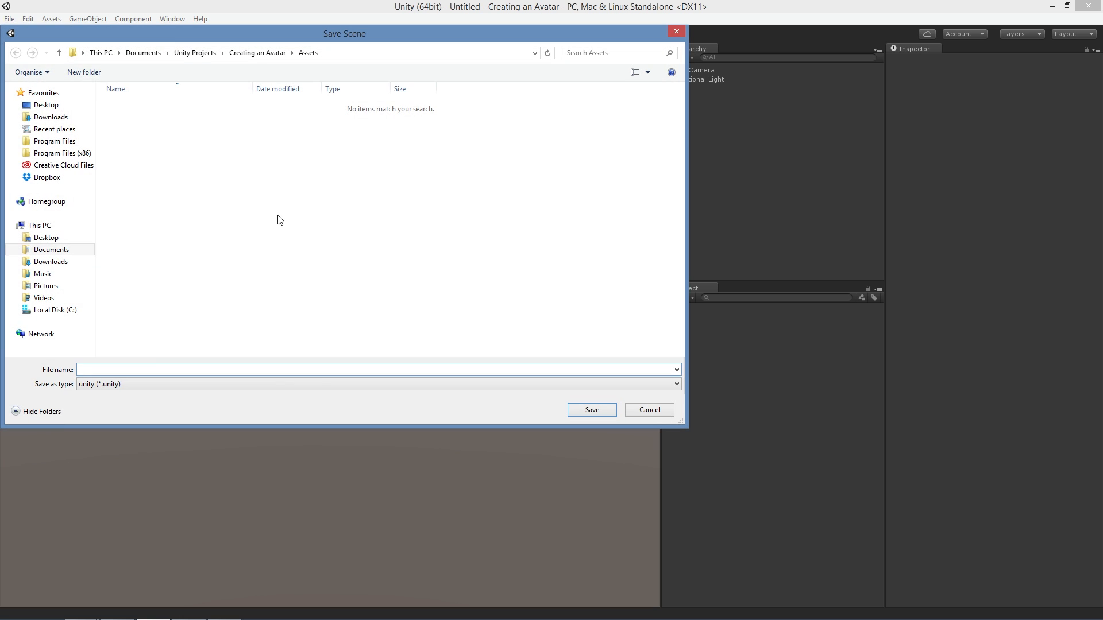
right_click(278, 216)
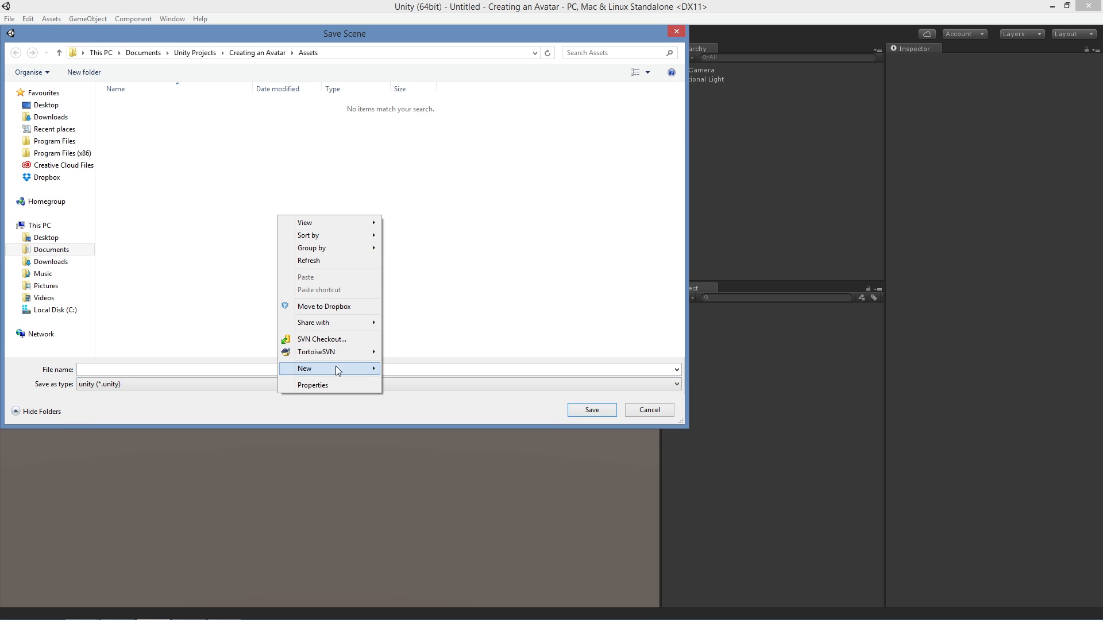
mouse_move(366, 368)
left_click(430, 367)
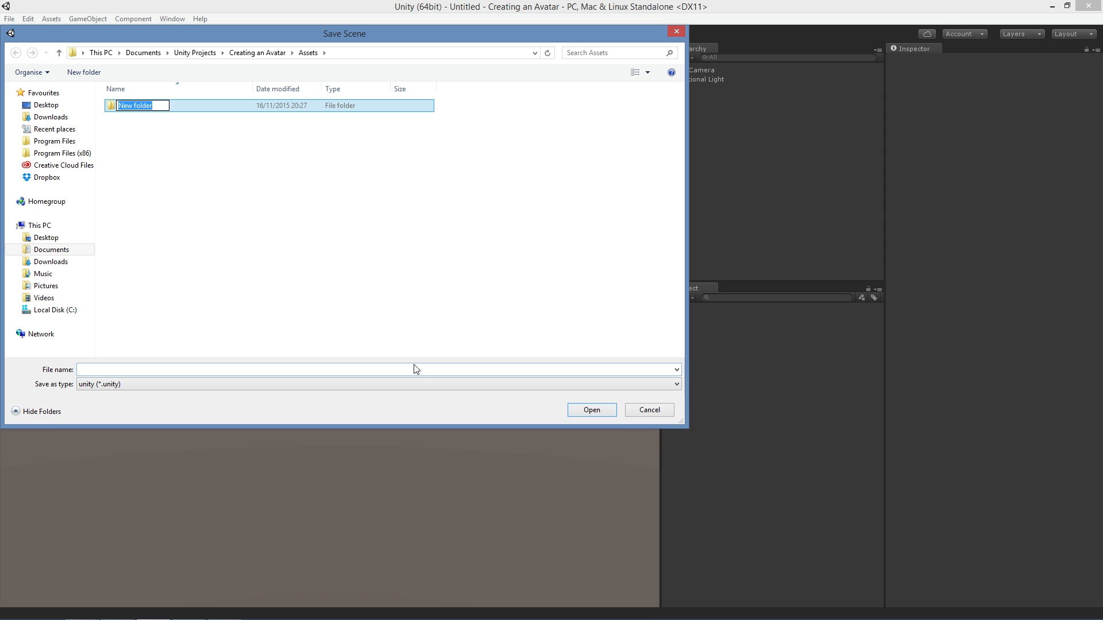
type("_Scenes")
key("Return")
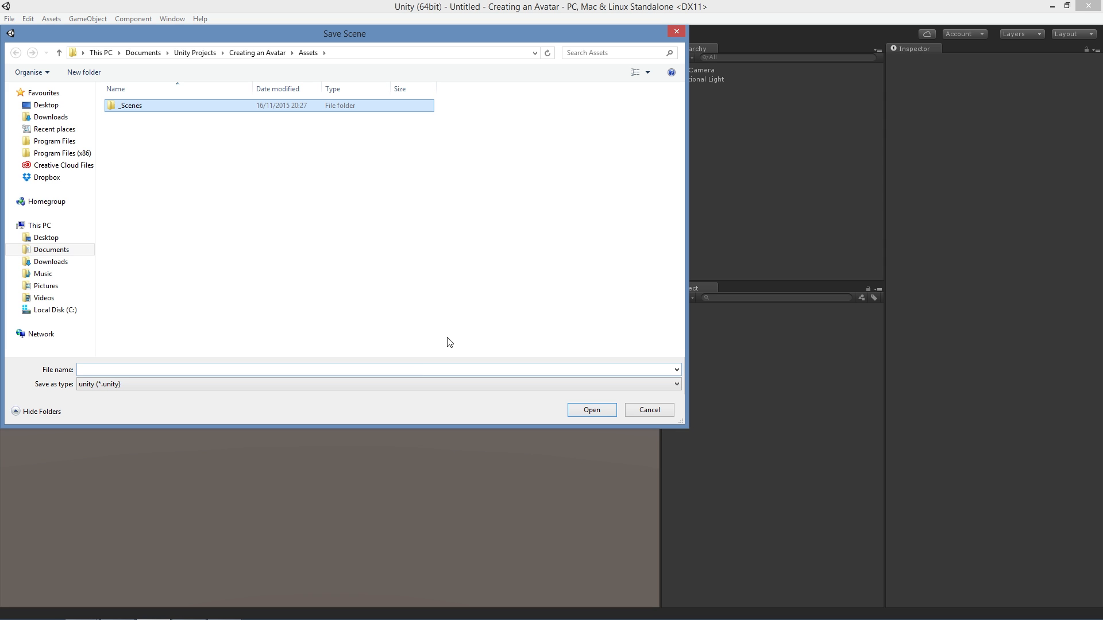
- Save the scene as Main inside the _Scenes folder
left_click(591, 409)
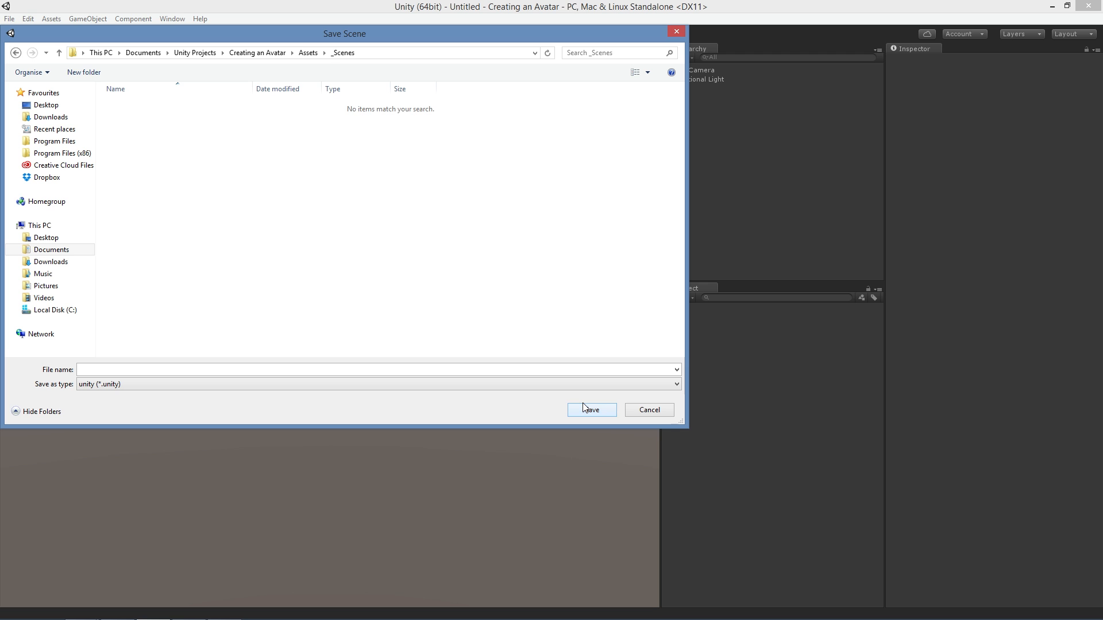
left_click(278, 370)
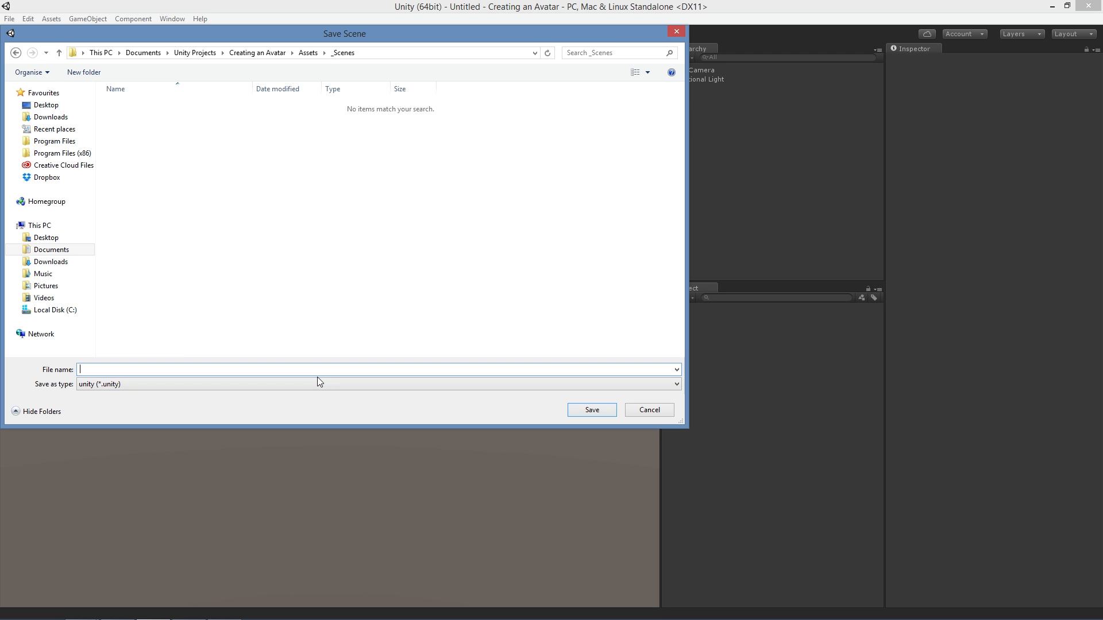
type("Main")
key("Return")
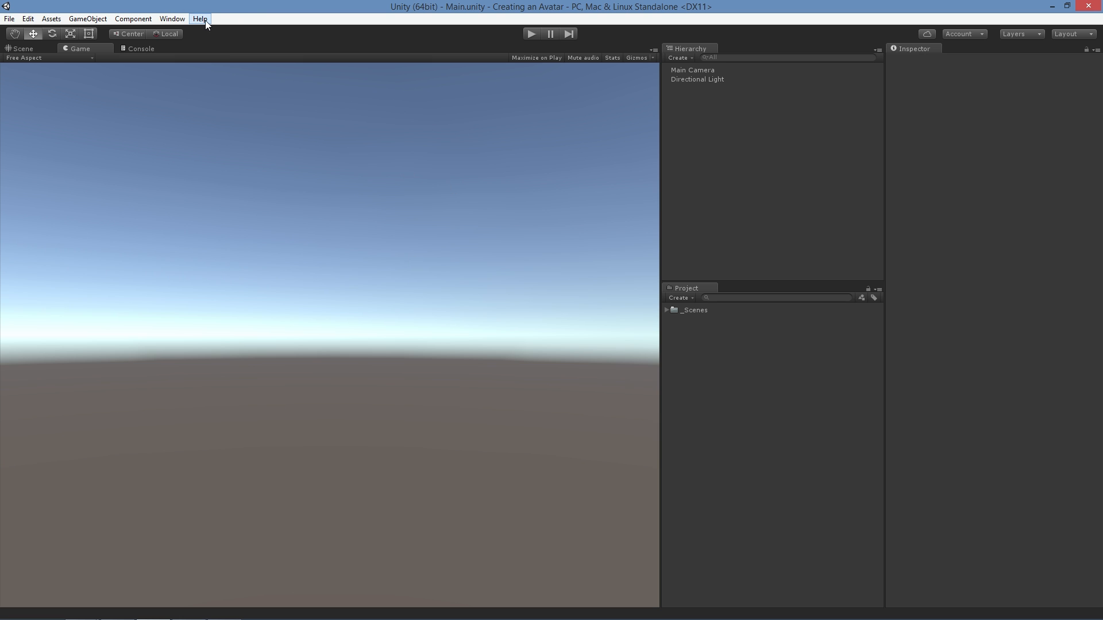
- Search the Asset Store for "raw mocap data" and open the Raw Mocap Data for Mecanim package
left_click(172, 19)
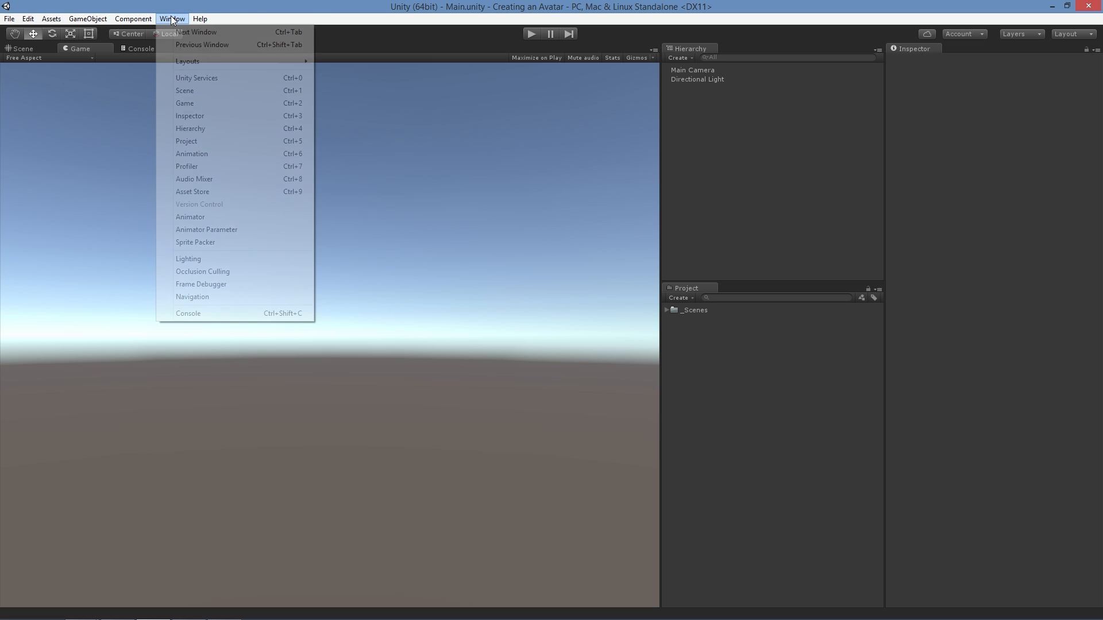
left_click(266, 193)
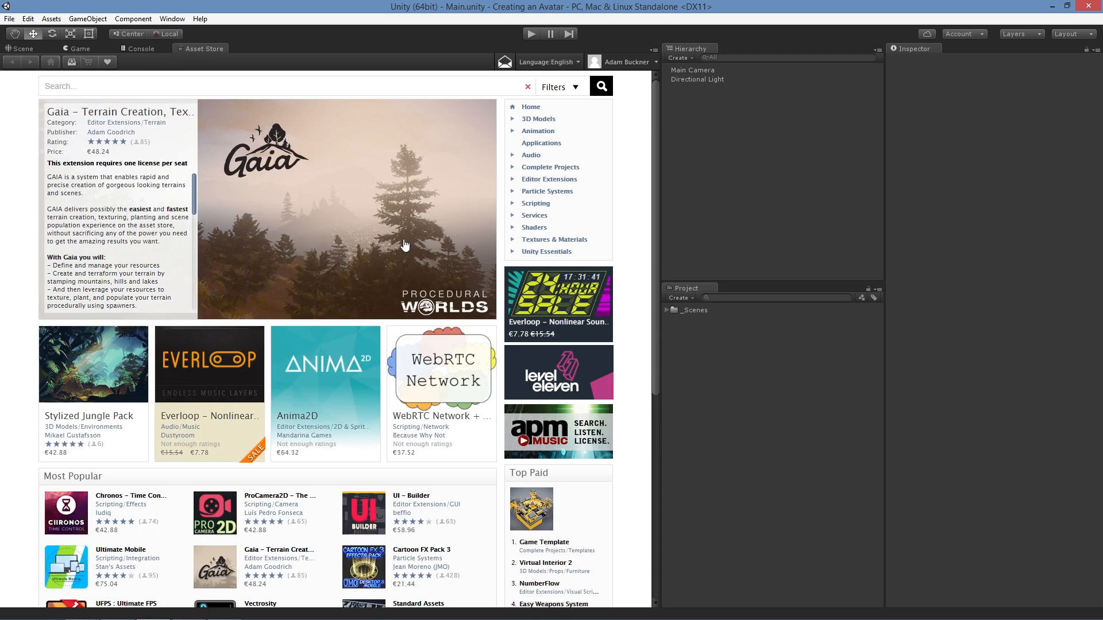
left_click(248, 84)
type("raw mocap data")
key("Return")
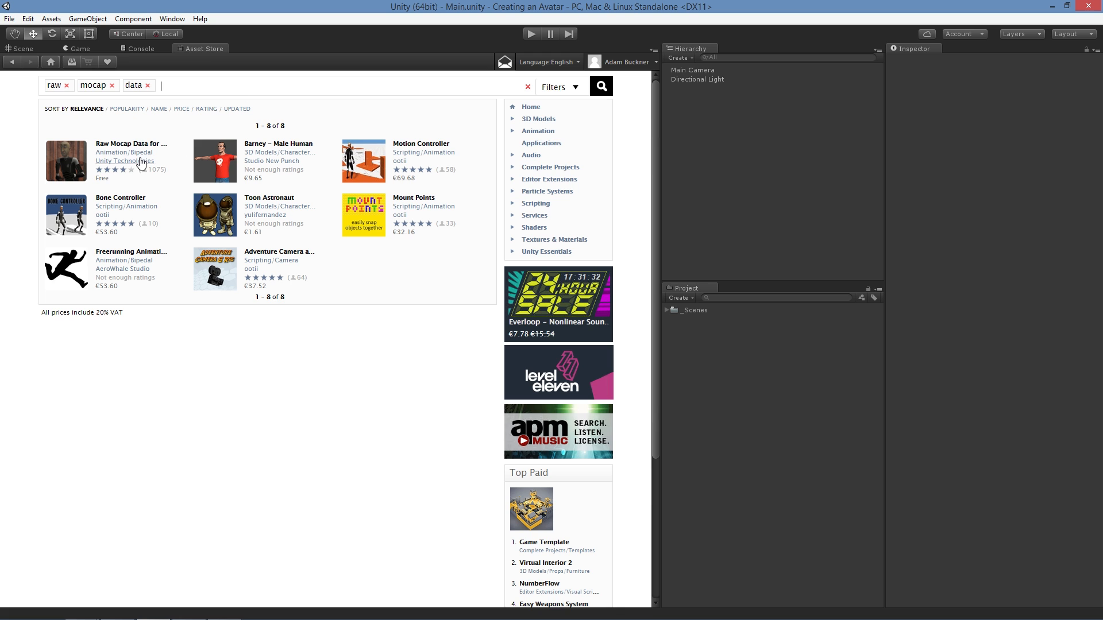
left_click(137, 145)
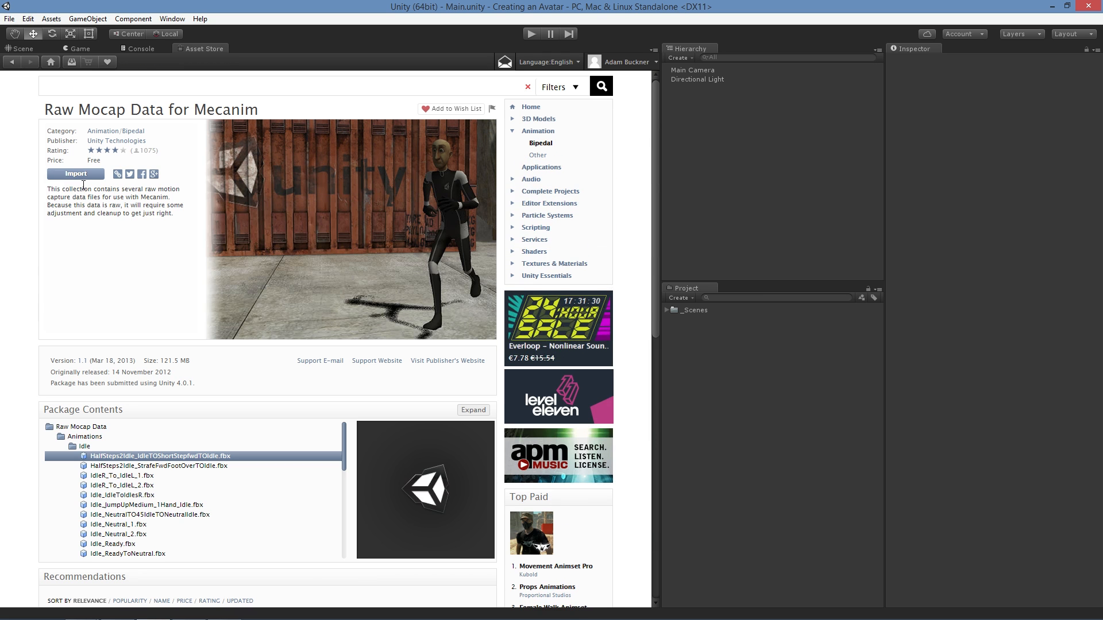
- Import the complete Raw Mocap Data for Mecanim package into the project and close the Asset Store
left_click(100, 176)
left_click_drag(732, 200, 183, 12)
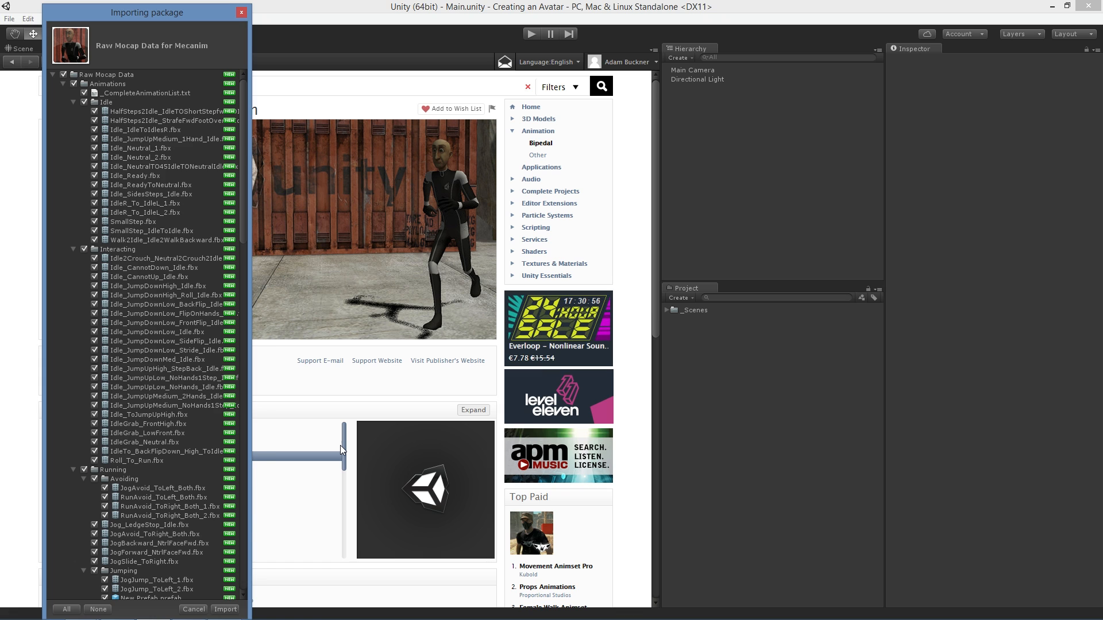
key("Return")
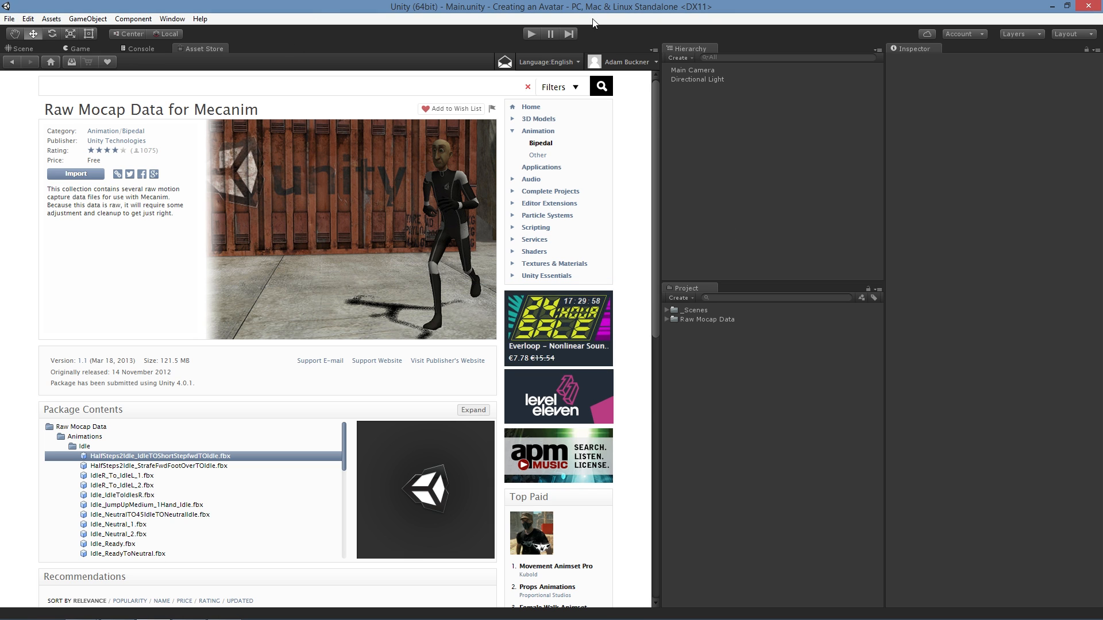
left_click(652, 50)
left_click(695, 98)
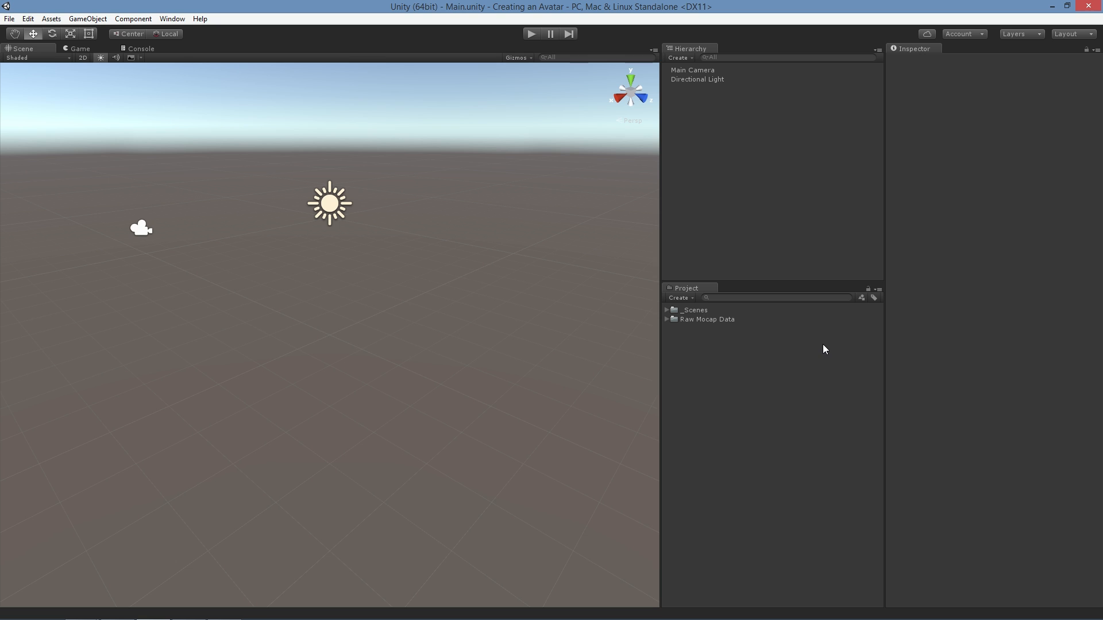
- Examine the Raw Mocap Data folder, checking DefaultAvatar's rig import settings and the contents of Materials
left_click(667, 319)
left_click(729, 347)
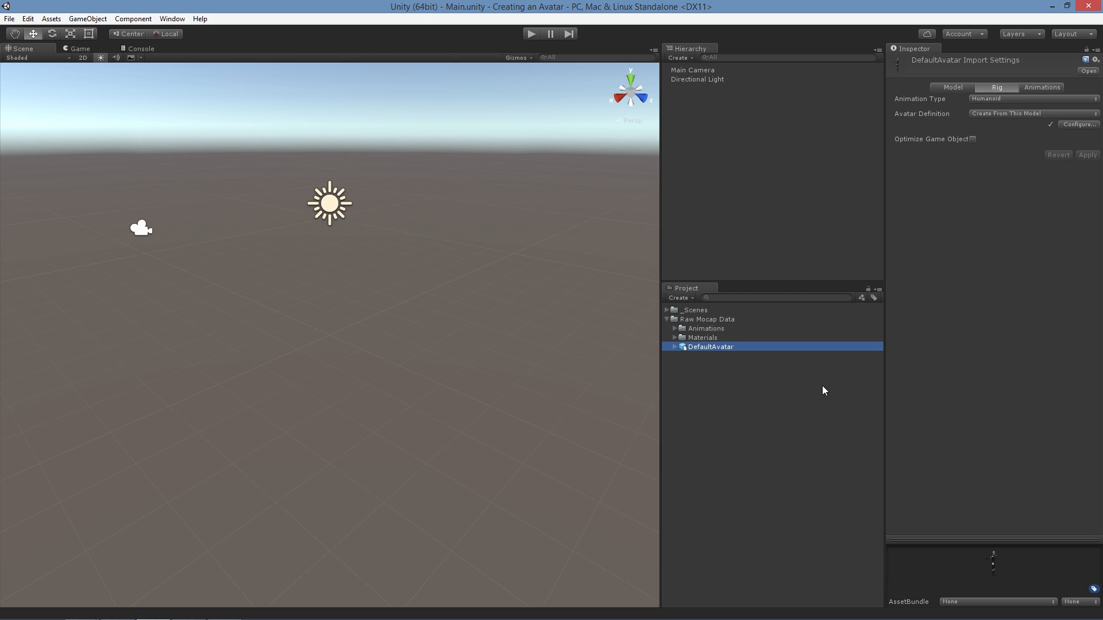
left_click(718, 347)
left_click(740, 344)
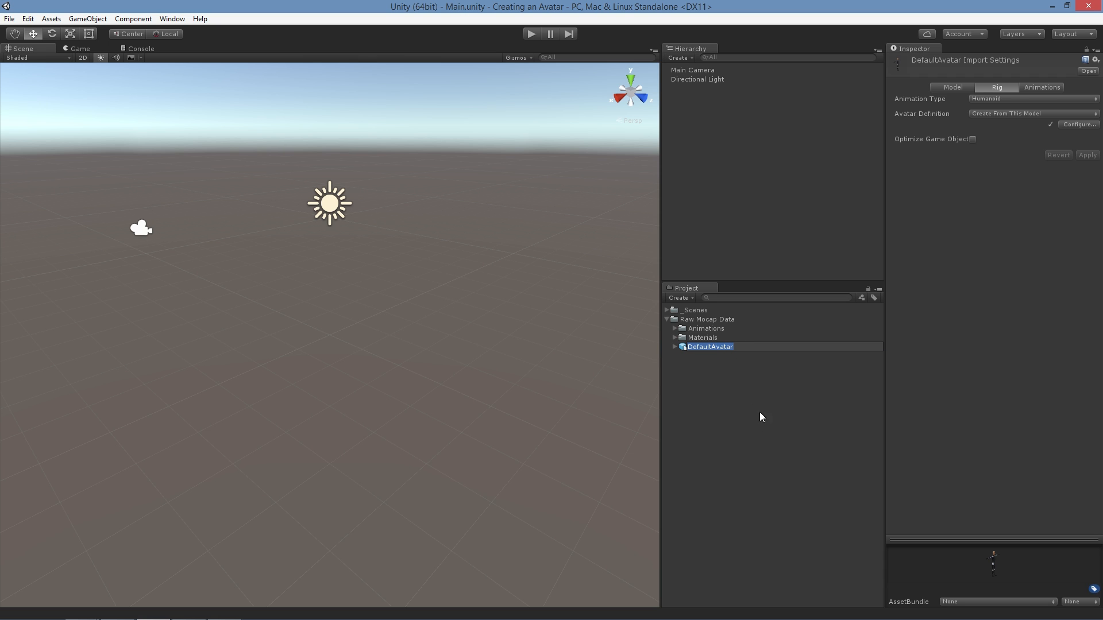
left_click(733, 384)
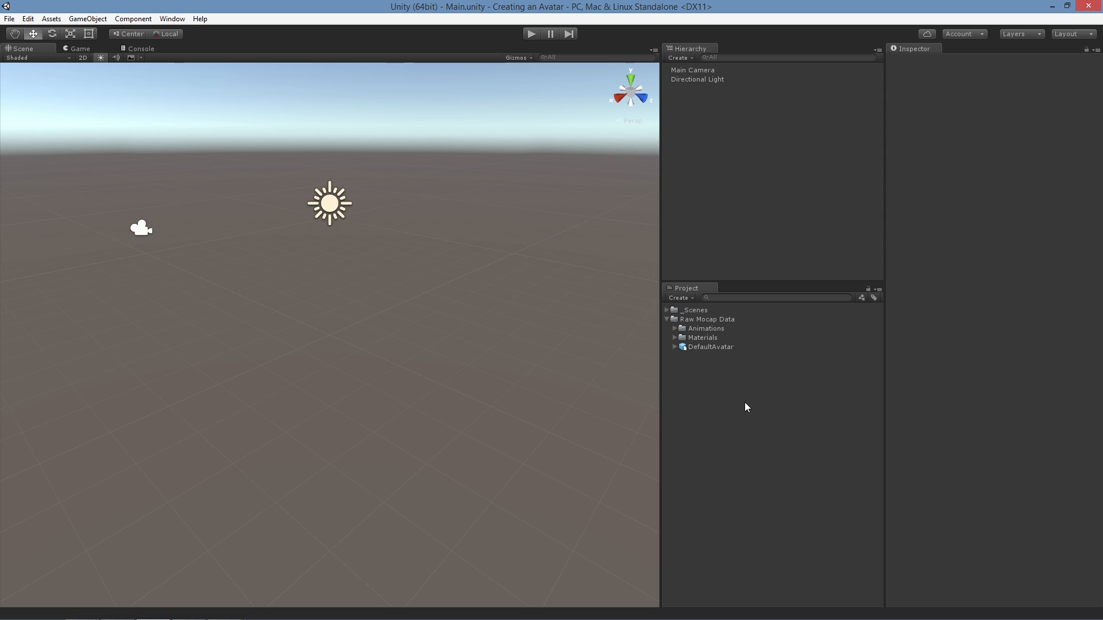
left_click(717, 347)
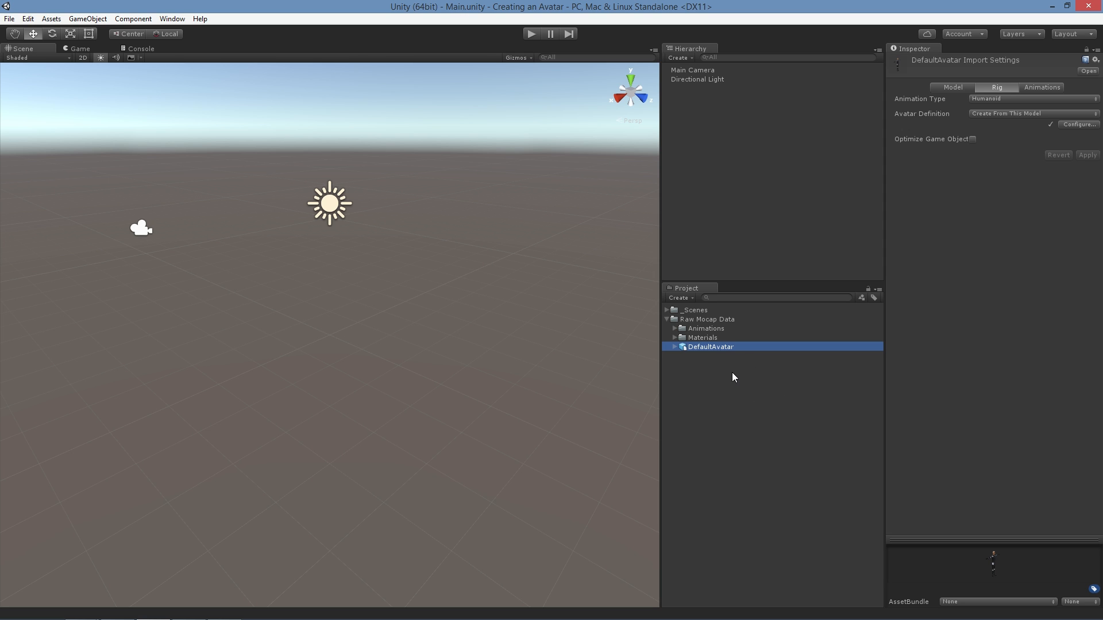
left_click(675, 339)
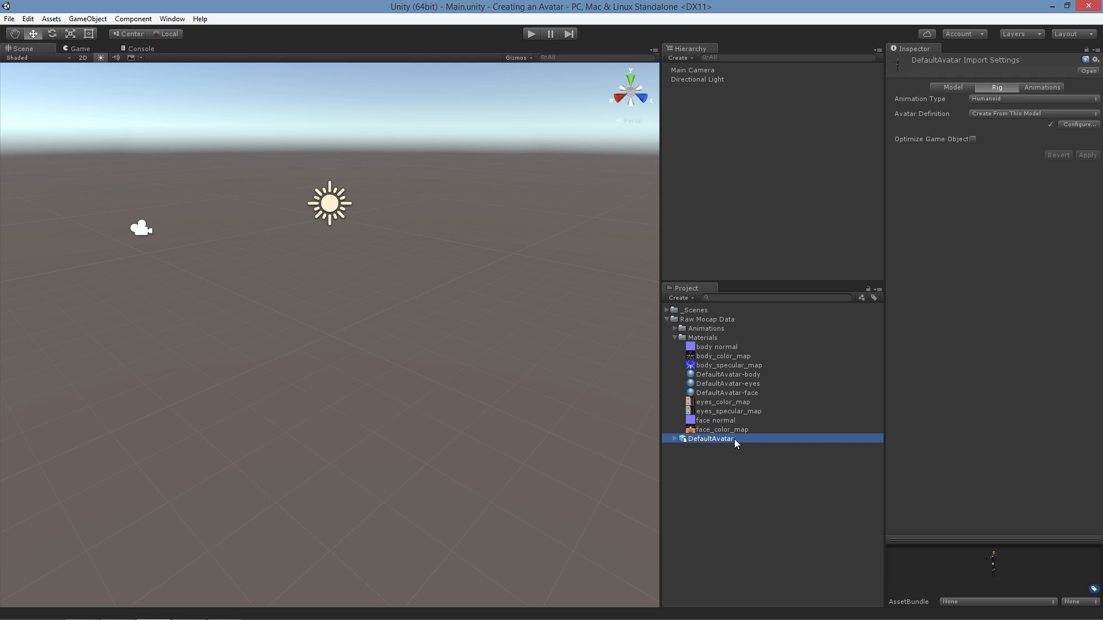
- Examine the Animations folder, including _CompleteAnimationList and the Walking, Strafing, Sprinting and Running subfolders
left_click(675, 328)
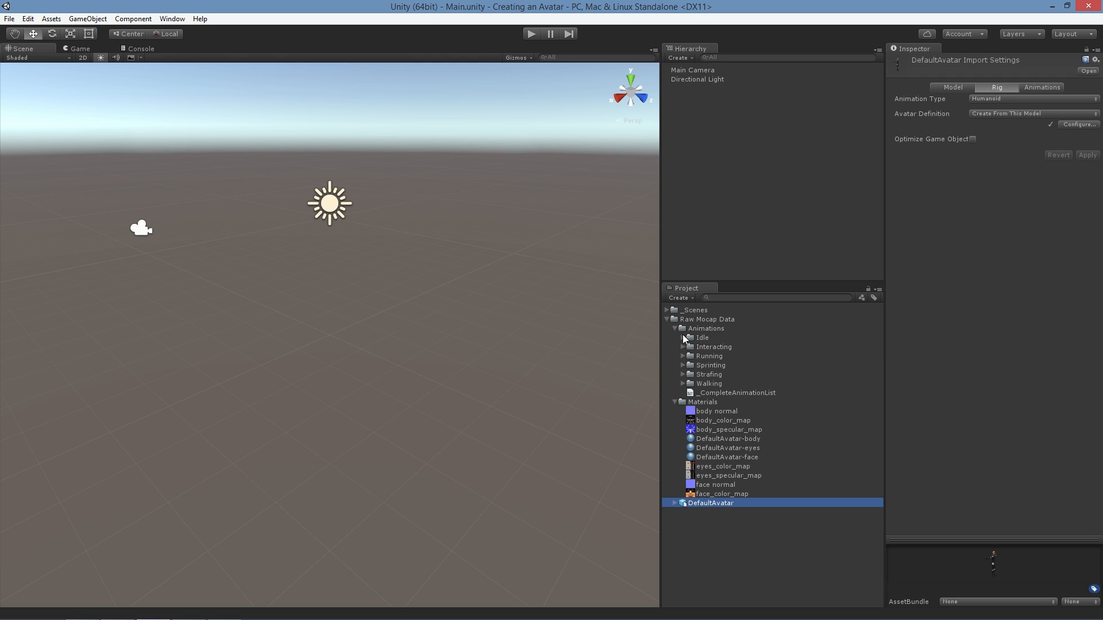
left_click(741, 393)
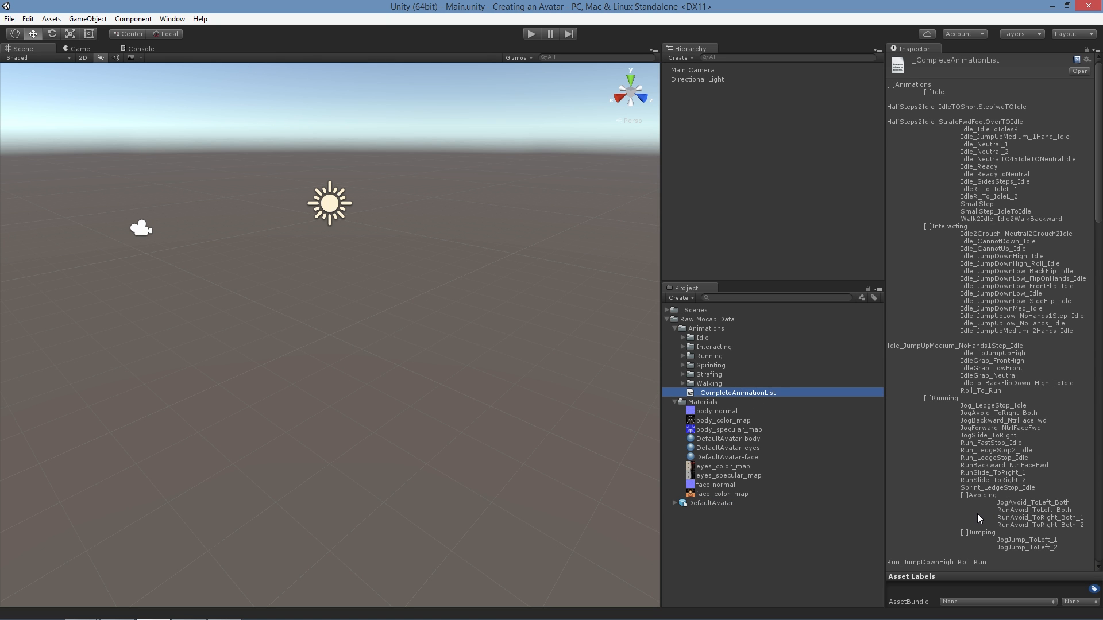
left_click(683, 384)
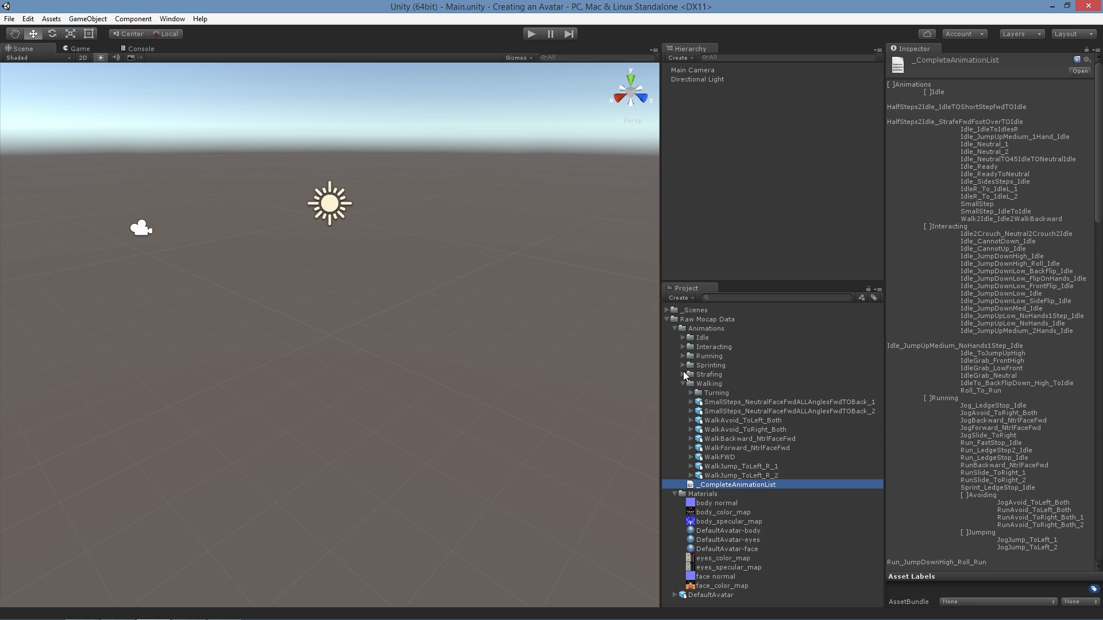
left_click(683, 375)
left_click(684, 365)
left_click(683, 356)
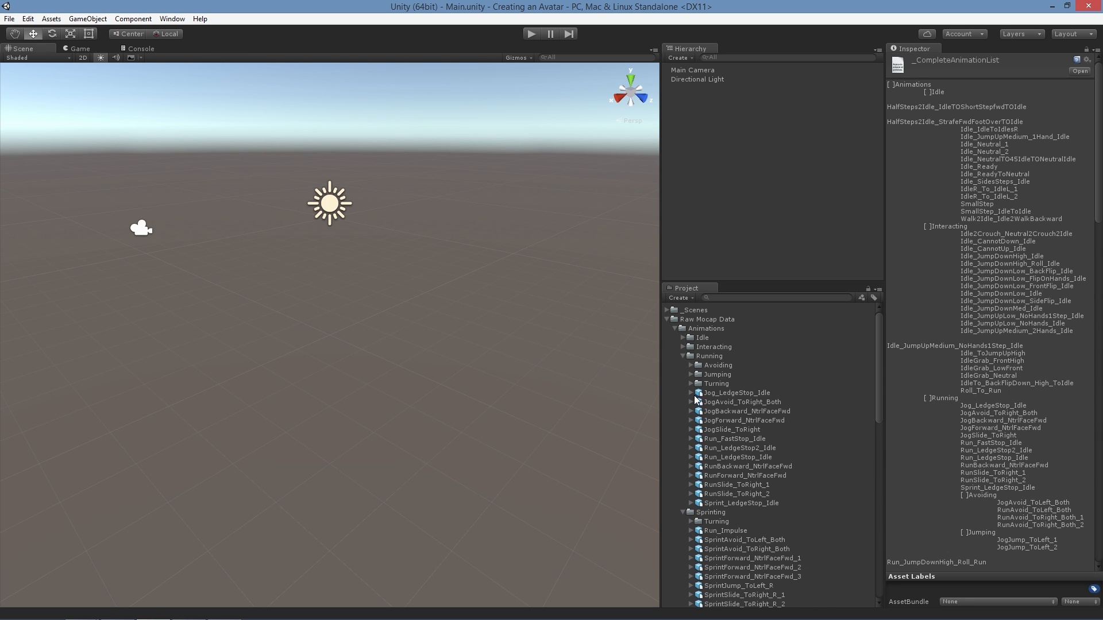
left_click(682, 357)
left_click(683, 365)
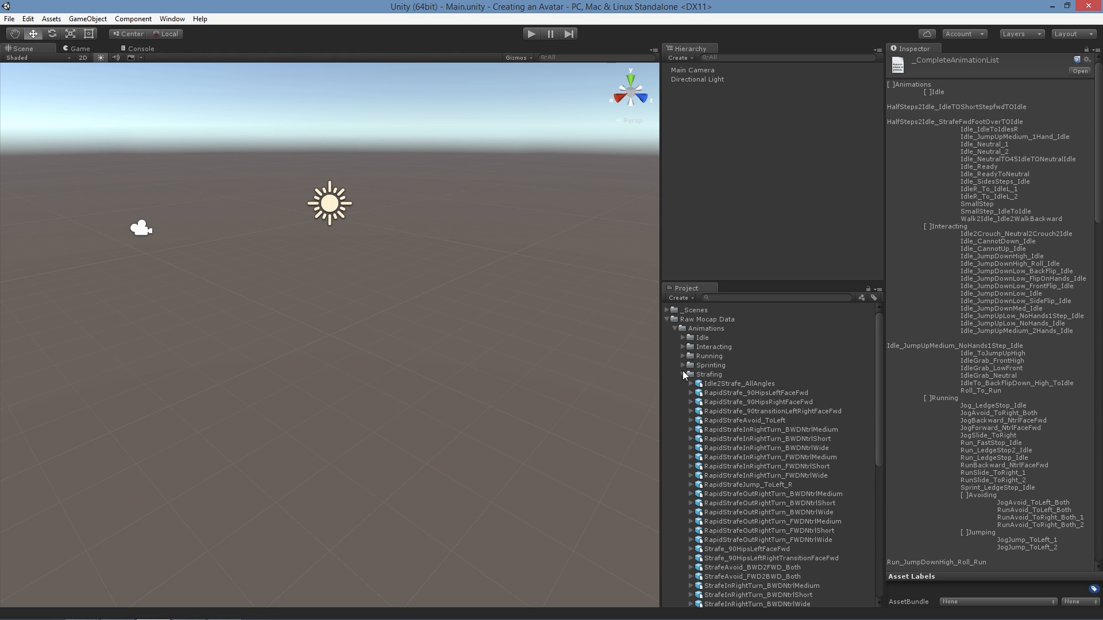
left_click(683, 375)
left_click(682, 384)
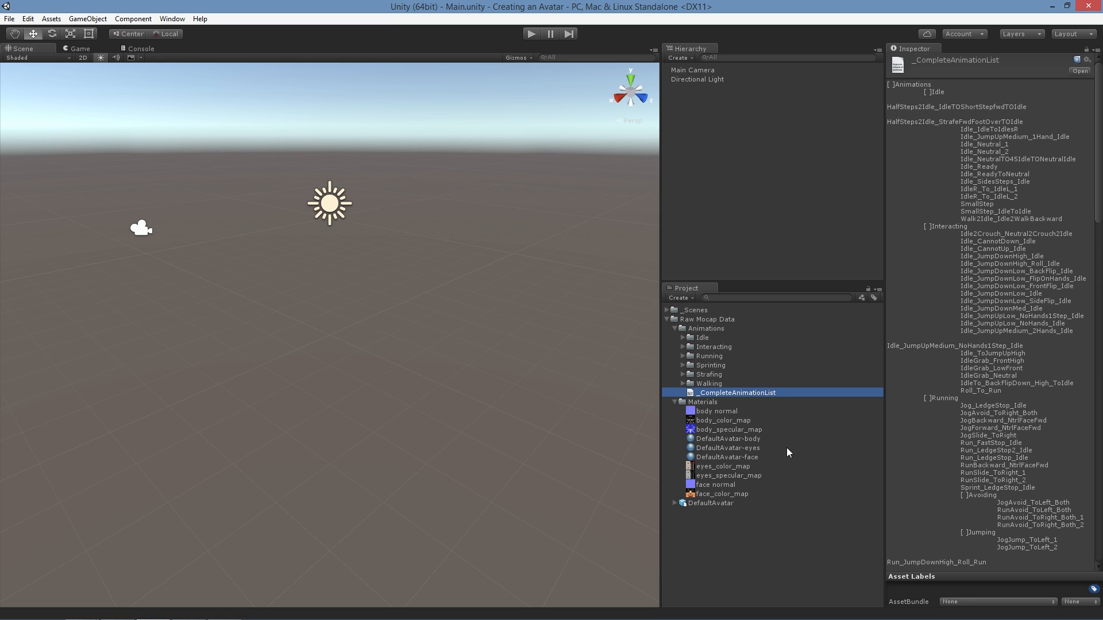
- Open the animation import settings of Idle_Ready in the Idle folder and play its clip in an enlarged preview
left_click(683, 338)
left_click(708, 383)
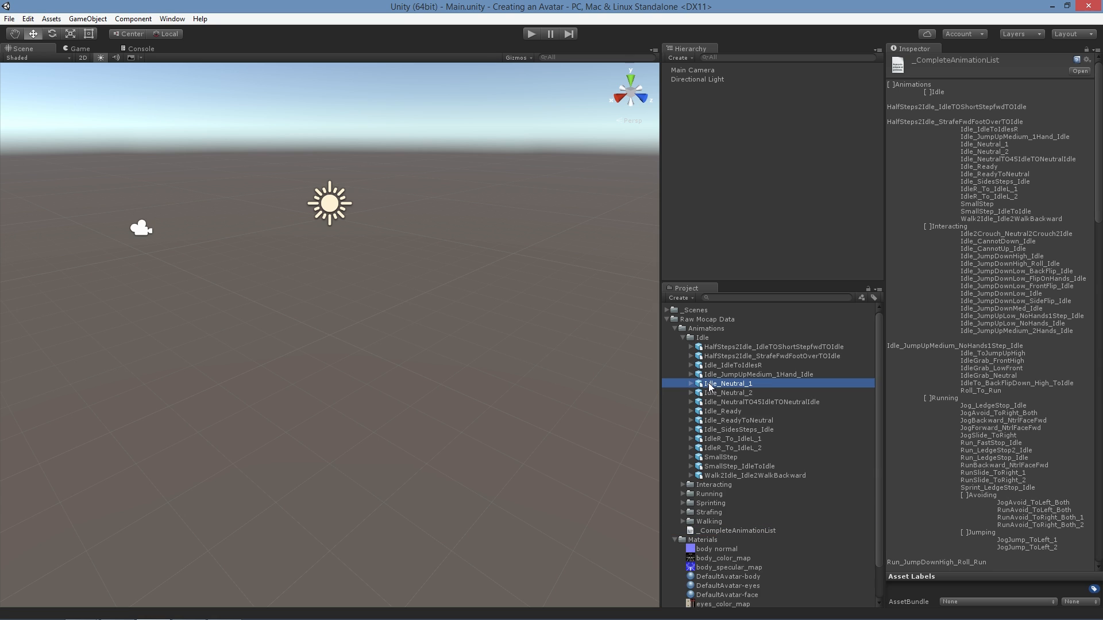
left_click(765, 411)
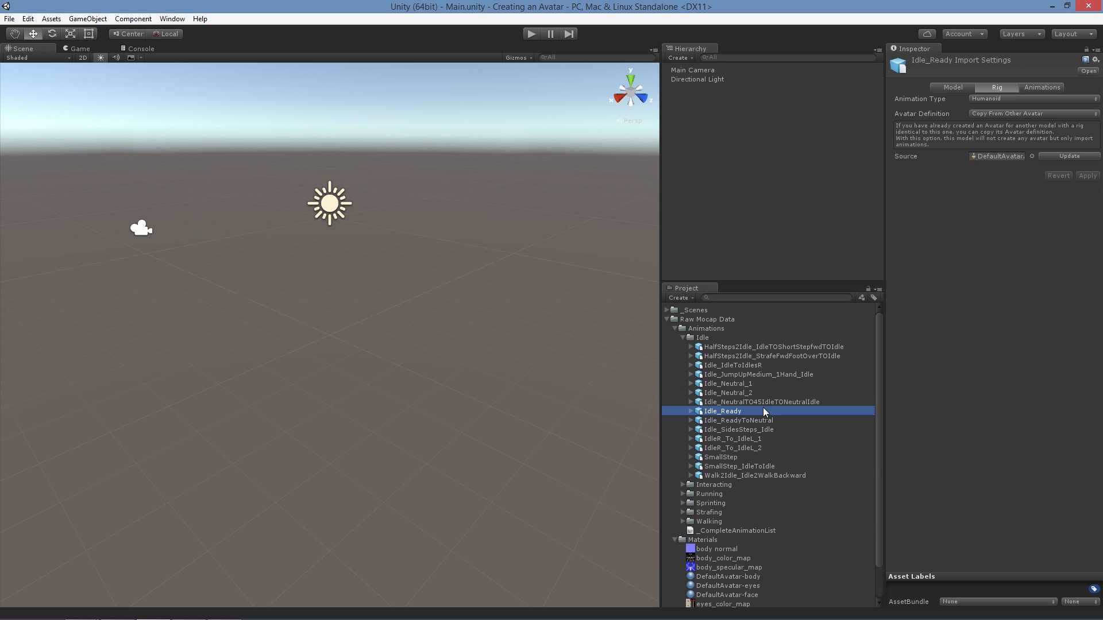
left_click(727, 414)
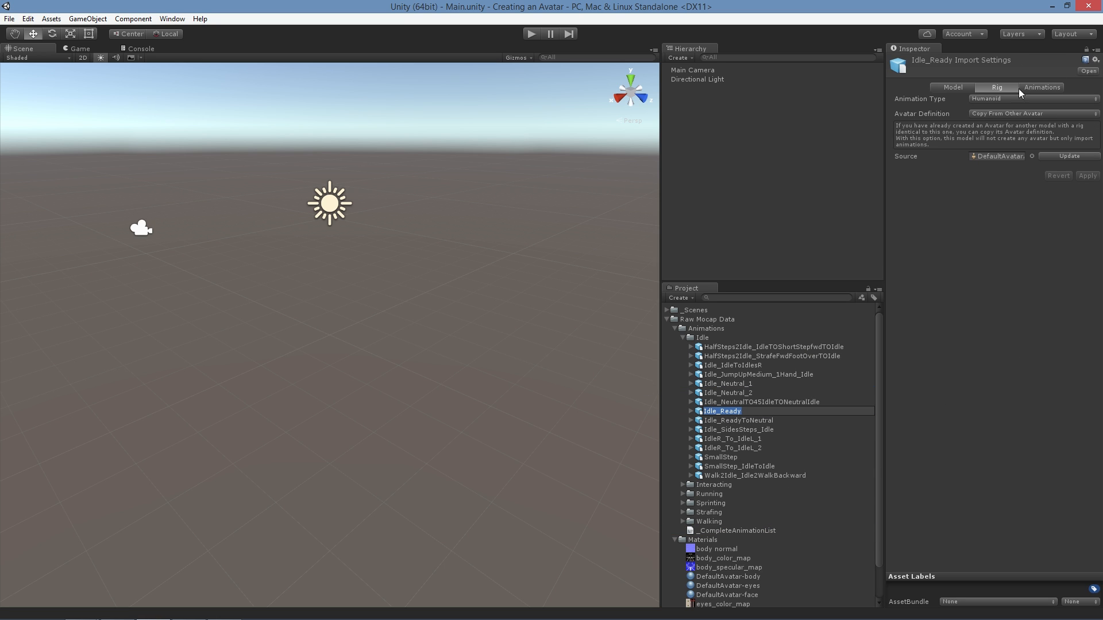
left_click(1042, 87)
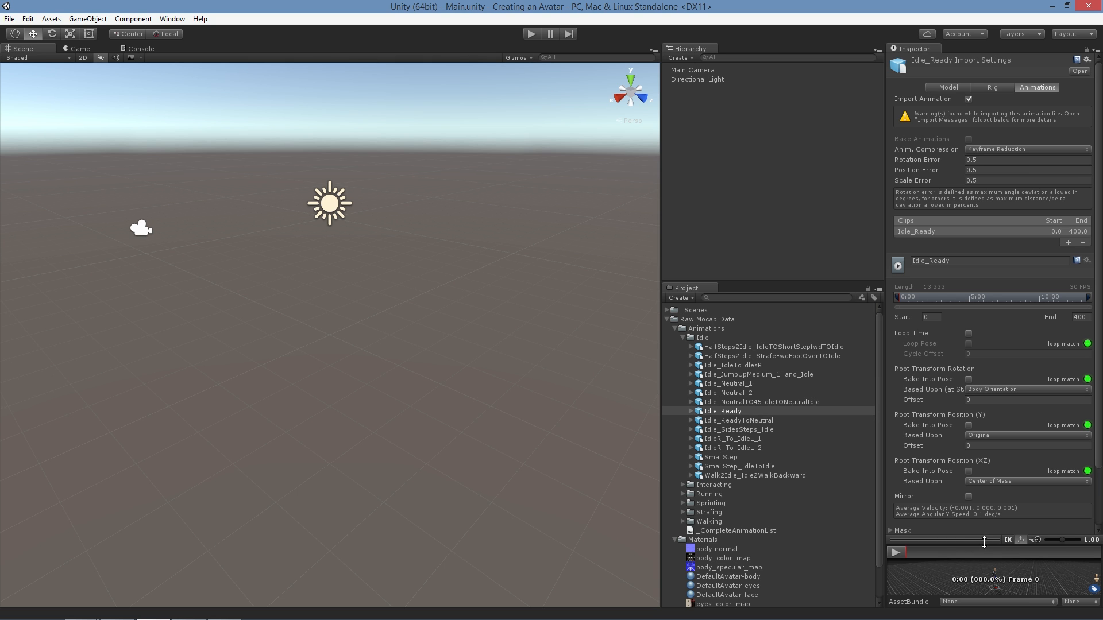
left_click_drag(997, 543, 961, 353)
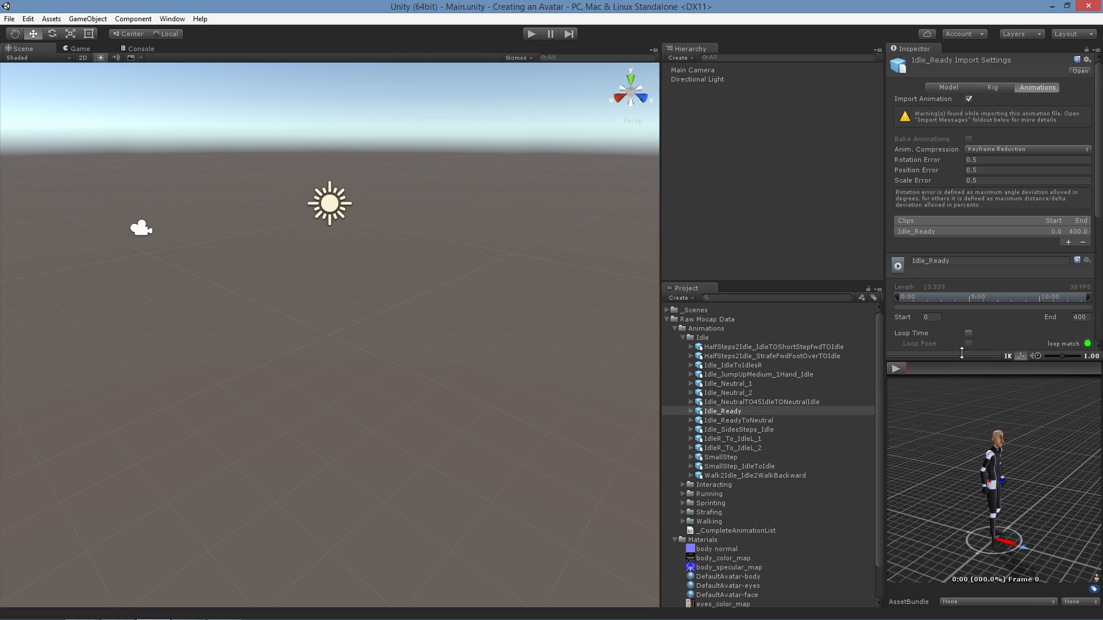
left_click(897, 369)
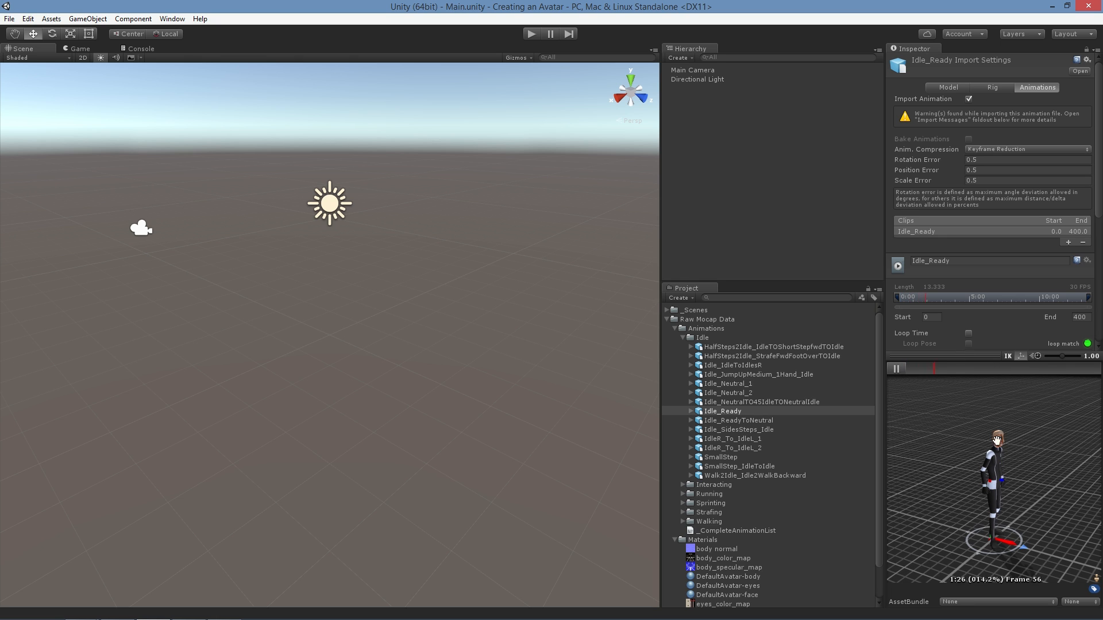
- Preview the JogAvoid_ToRight_Both animation from the Running folder
left_click(682, 493)
left_click(736, 540)
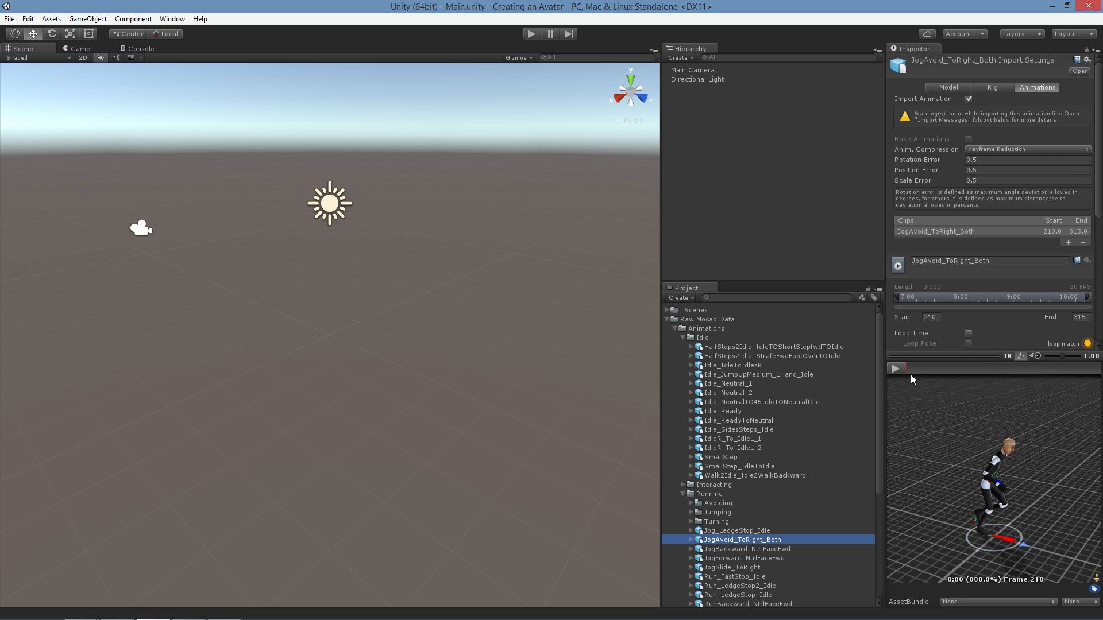
left_click(896, 368)
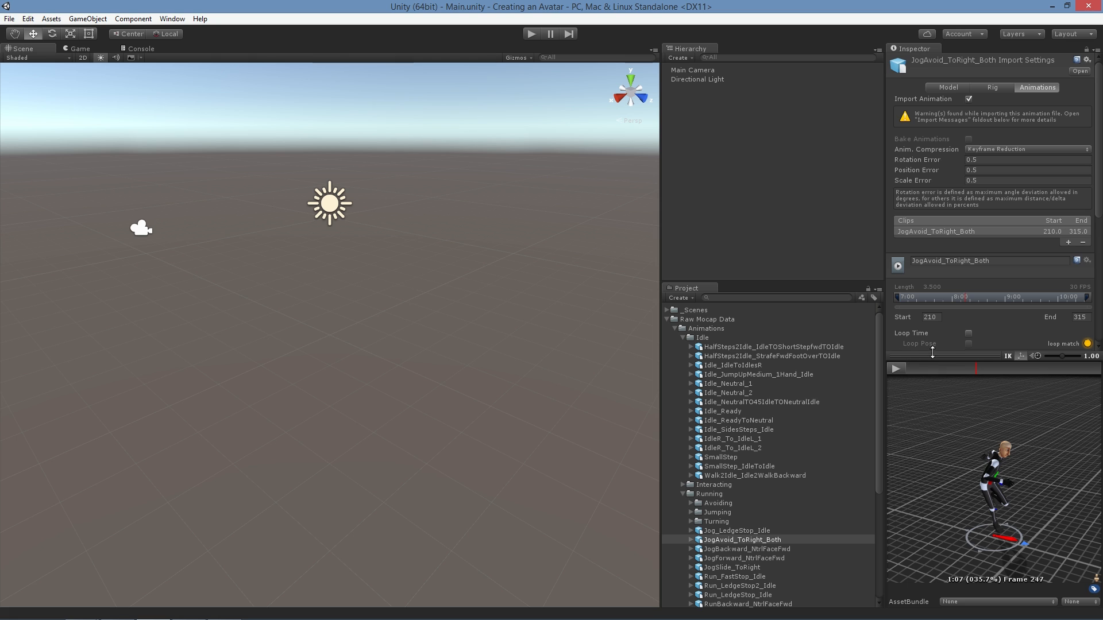
- Detach the animation preview into its own window and dock it alongside the Scene, Game and Console views
left_click(981, 358)
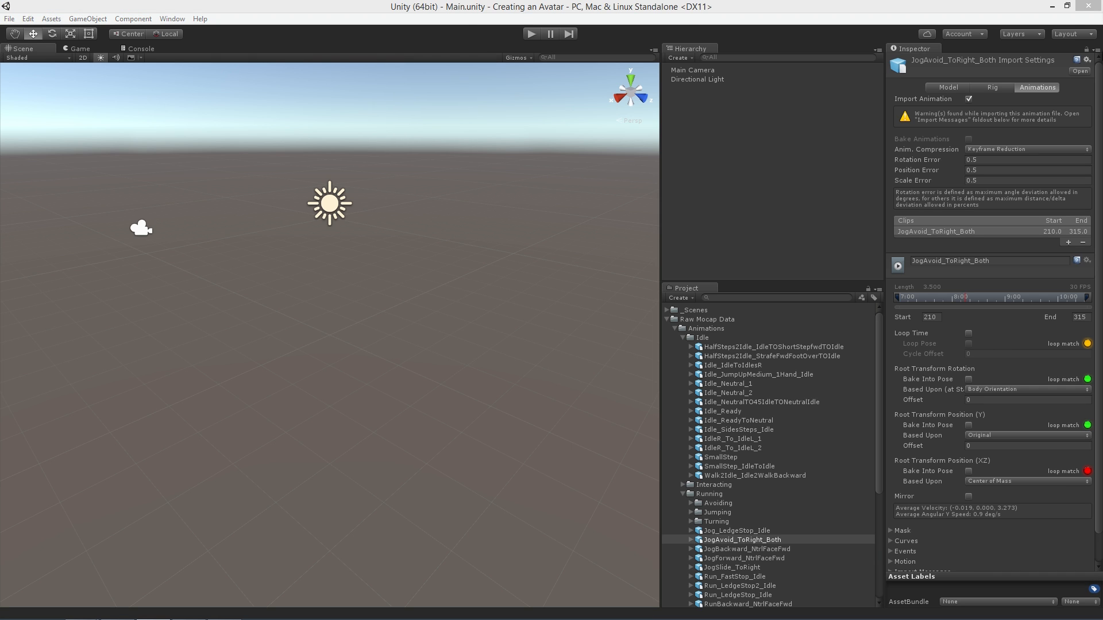
left_click_drag(1102, 233, 579, 259)
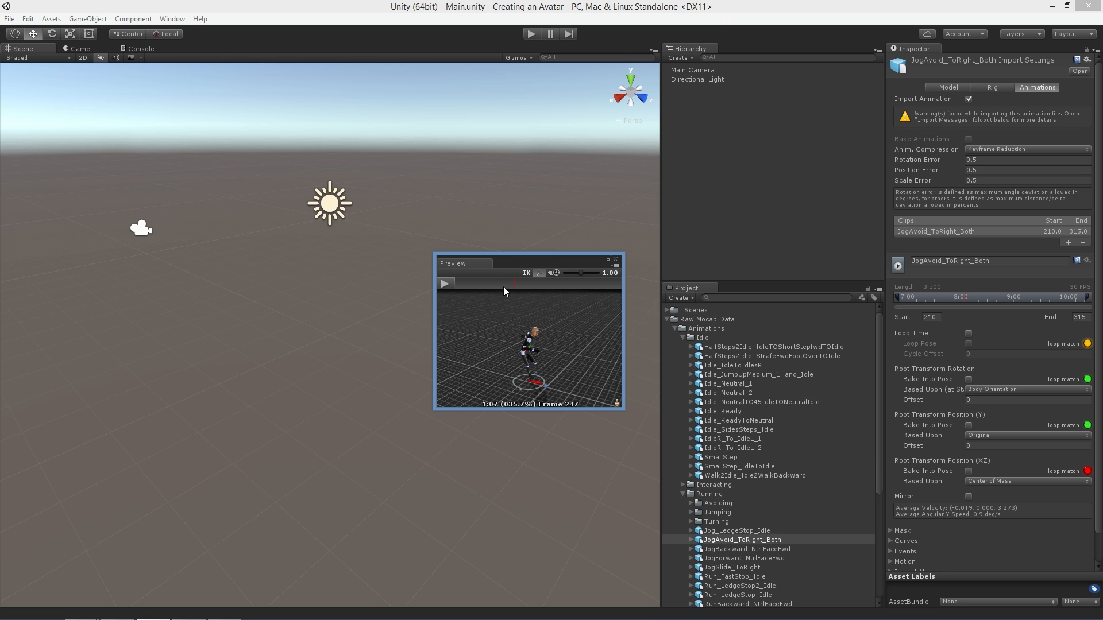
left_click_drag(470, 265, 191, 46)
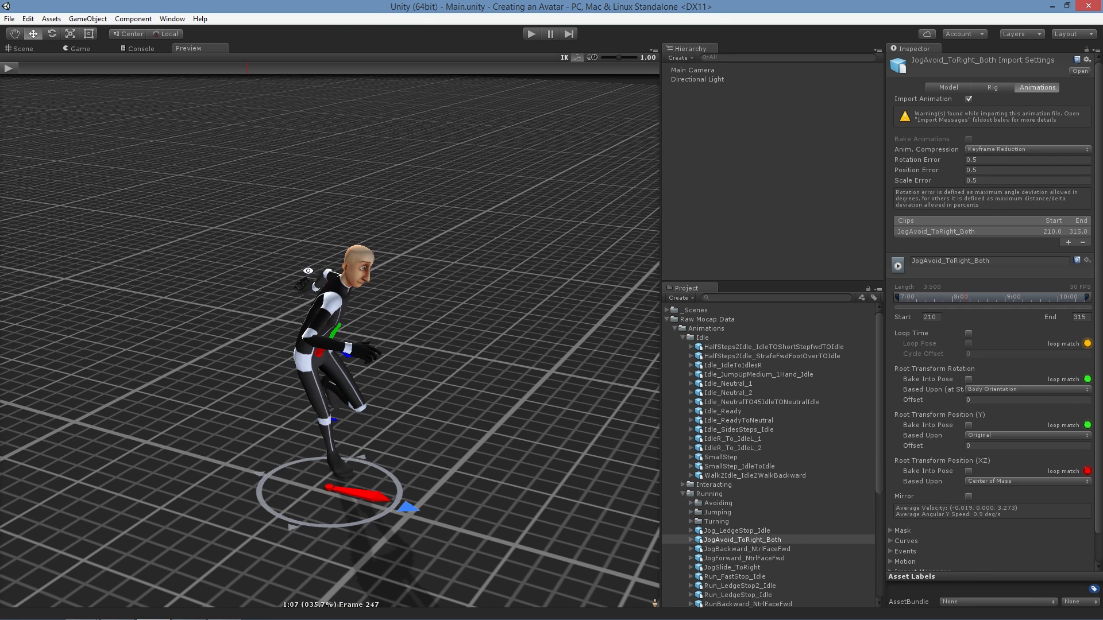
- Play the JogAvoid_ToRight_Both and Run_FastStop_Idle animations in the docked preview
left_click(9, 68)
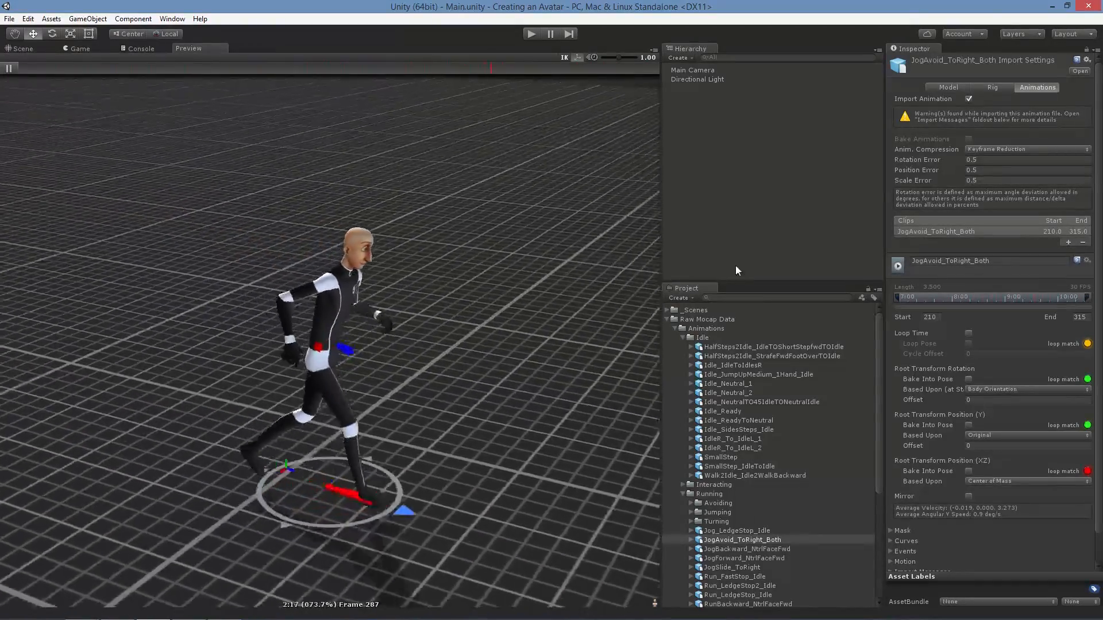
left_click(747, 578)
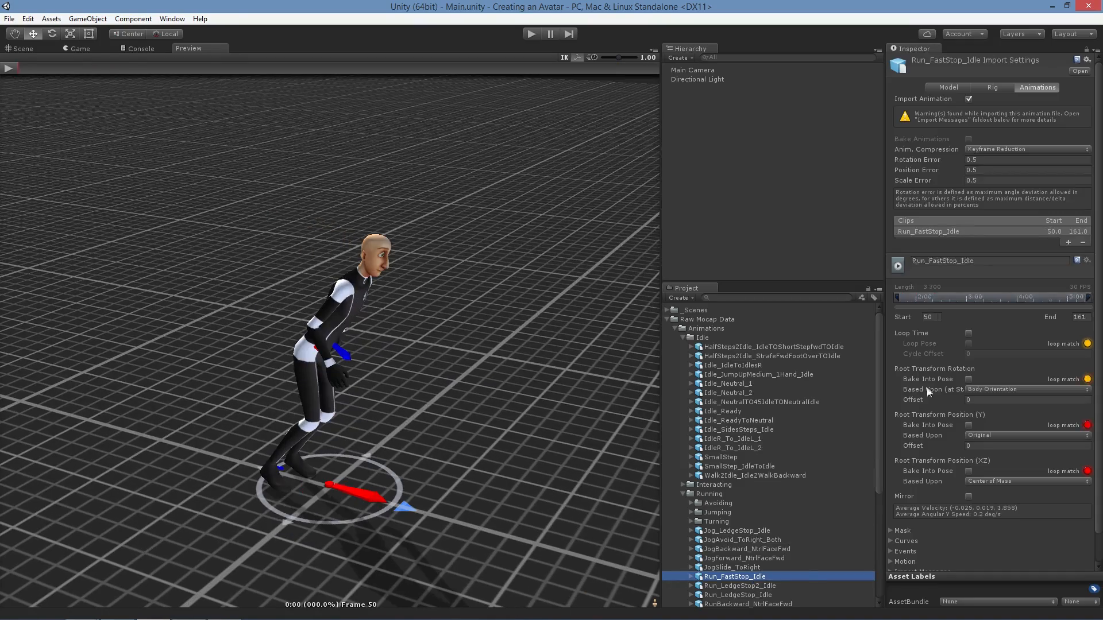
left_click(7, 67)
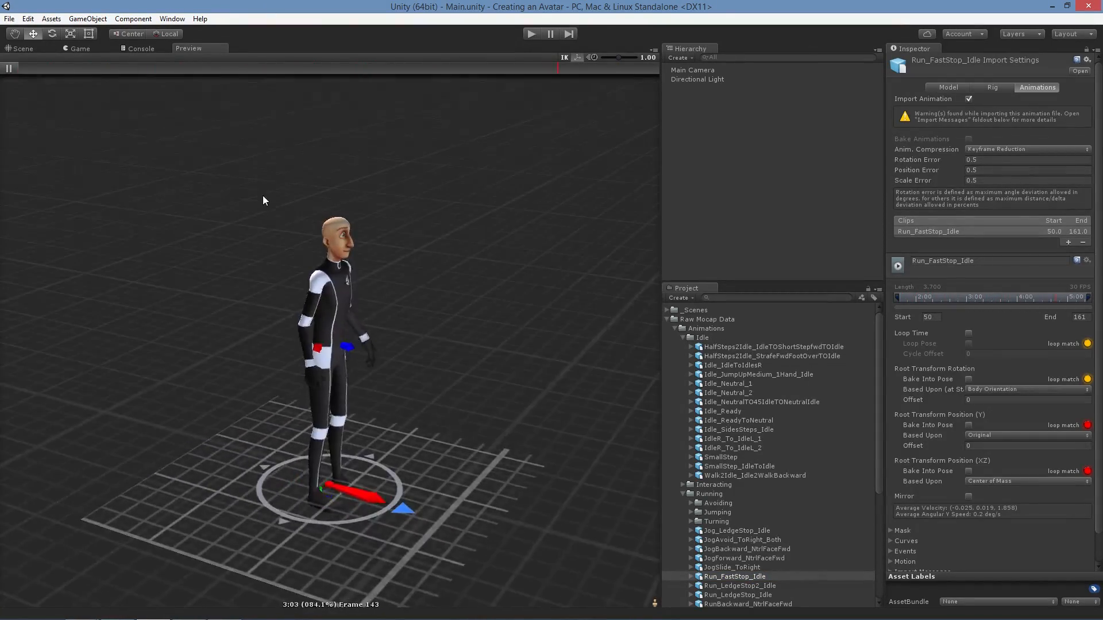
- Play the RunBackward_NtrlFaceFwd animation from the Running folder in the docked preview and pause it
scroll(769, 513, "down", 3)
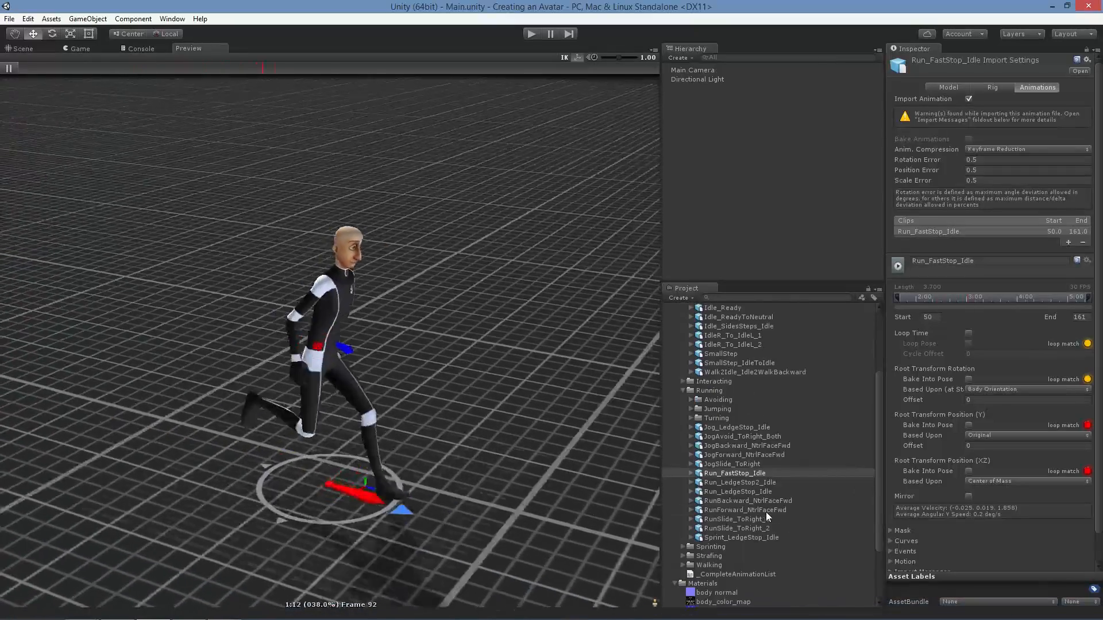
left_click(738, 501)
left_click(8, 68)
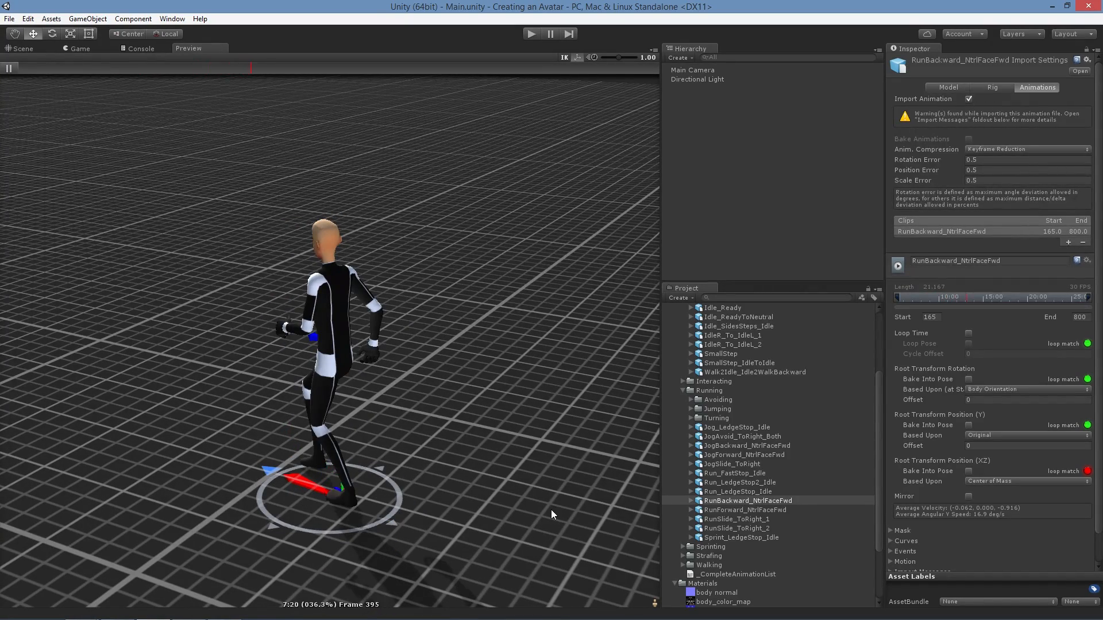
left_click(17, 67)
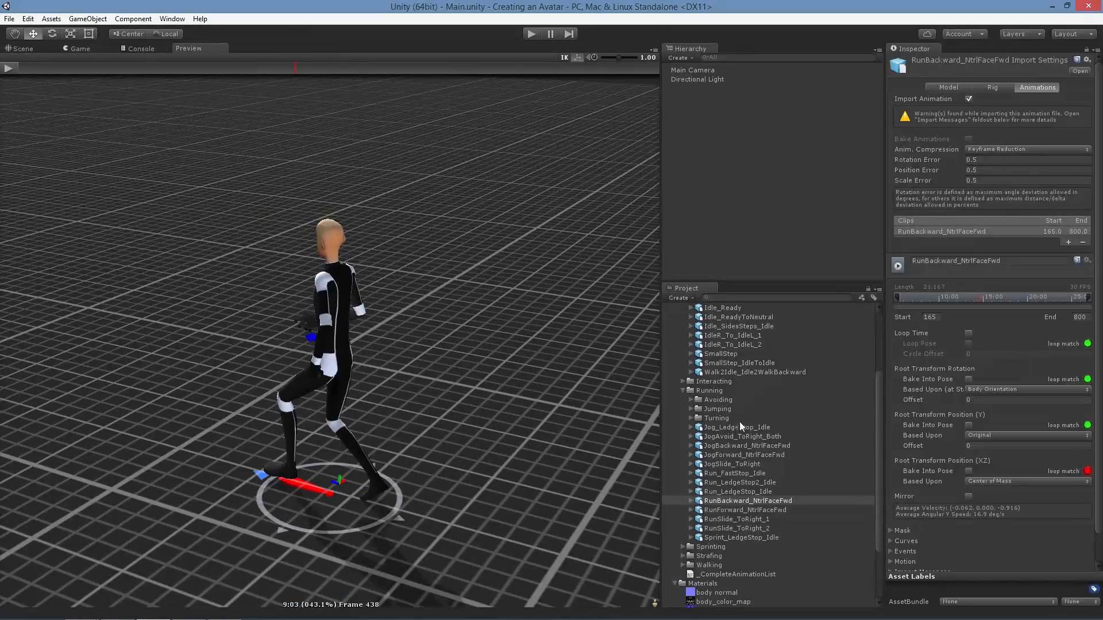
- Play the JogForward_NtrlFaceFwd animation in the docked preview, and bring up the Jog_LedgeStop_Idle clip
left_click(740, 455)
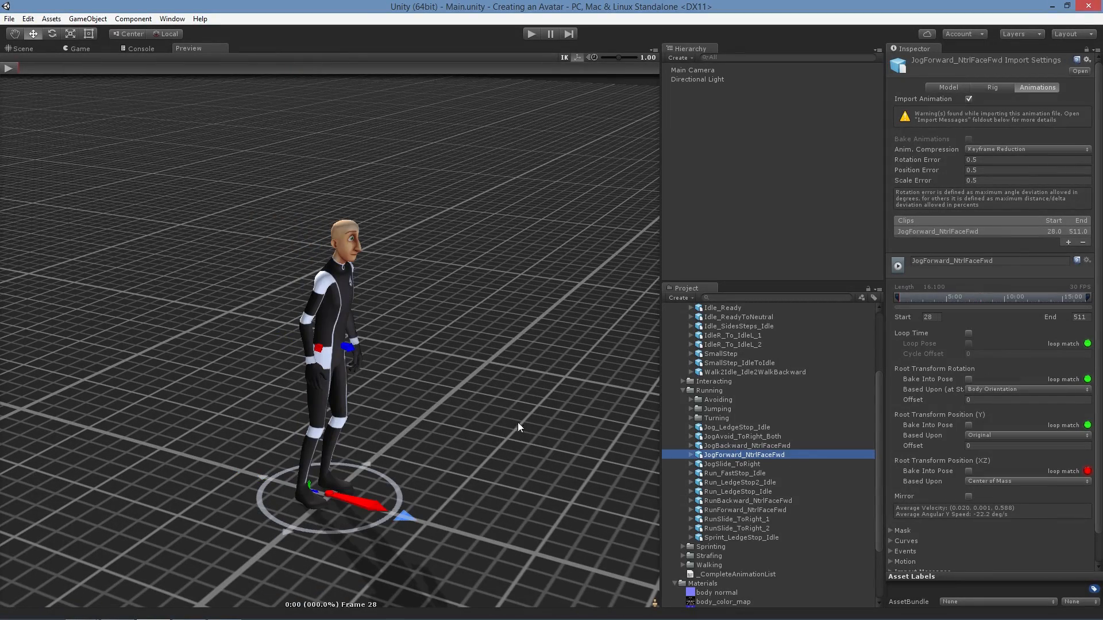
left_click(9, 68)
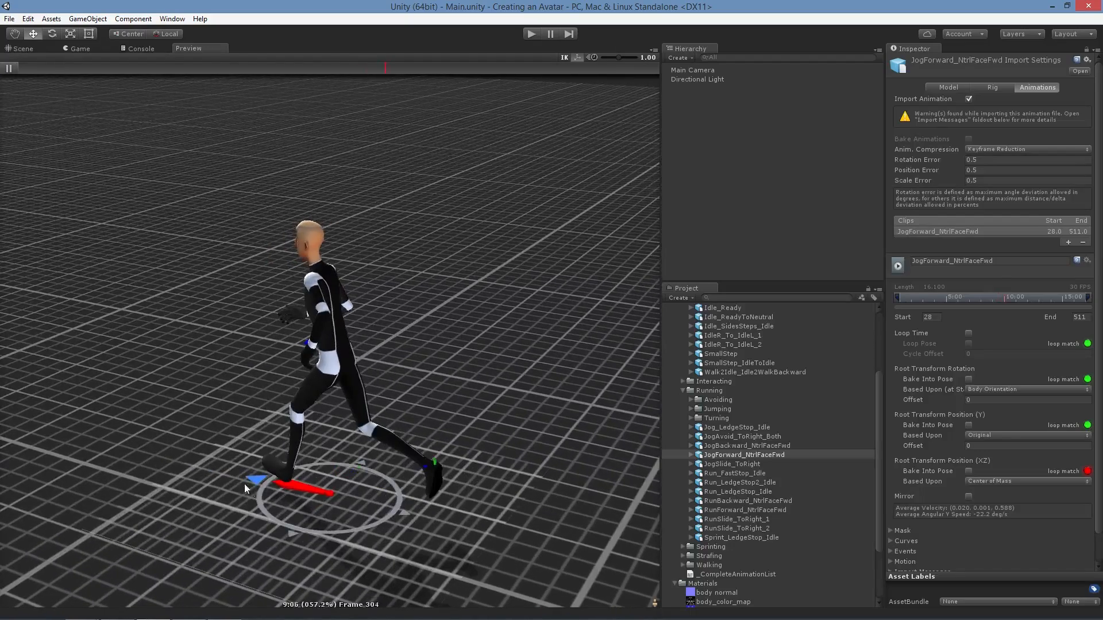
left_click(739, 428)
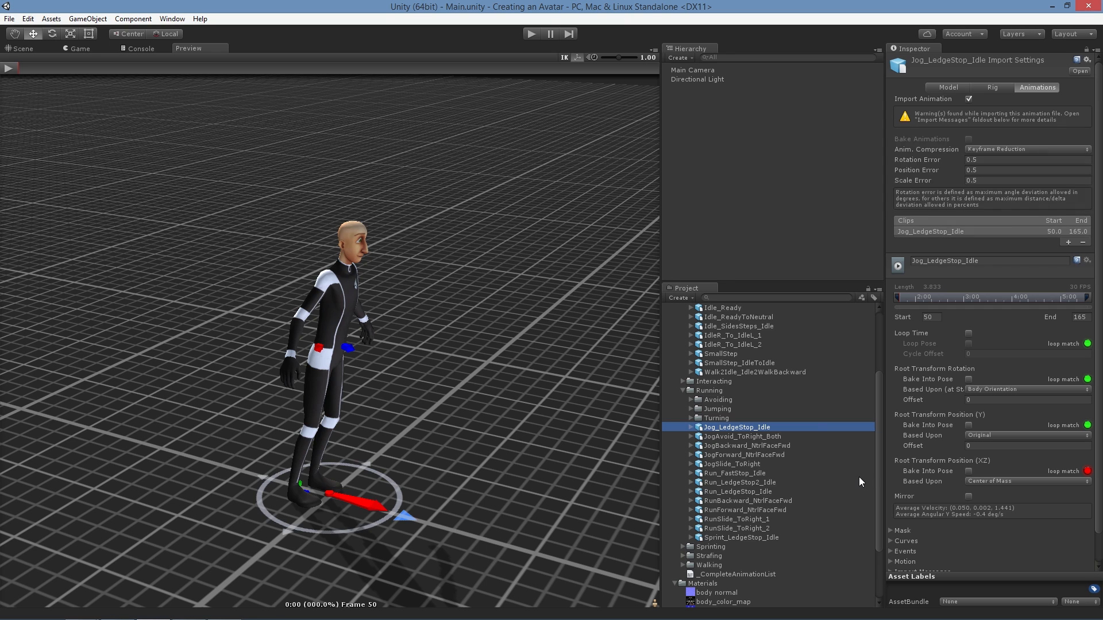
- Collapse the Running and Animations folders and open the rig import settings of the DefaultAvatar model
left_click(681, 390)
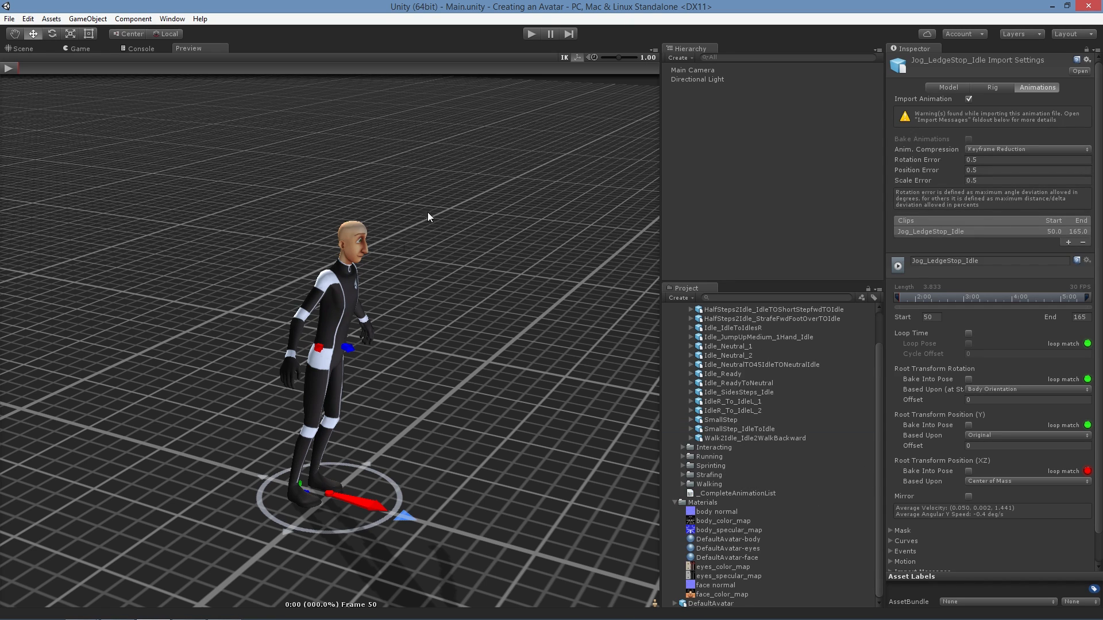
scroll(669, 322, "up", 2)
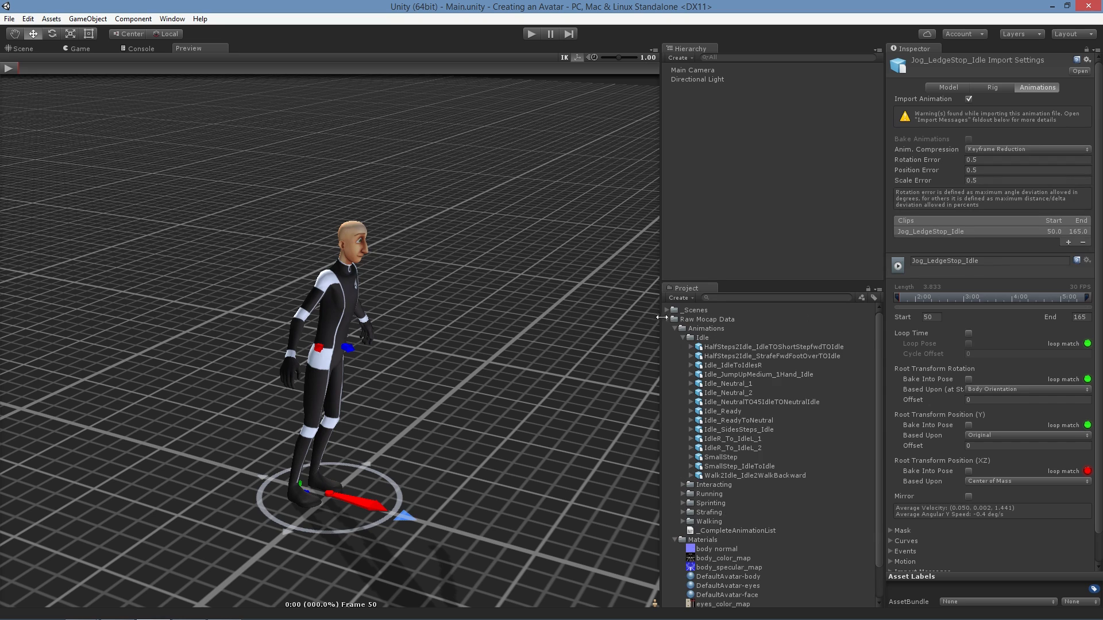
left_click(675, 329)
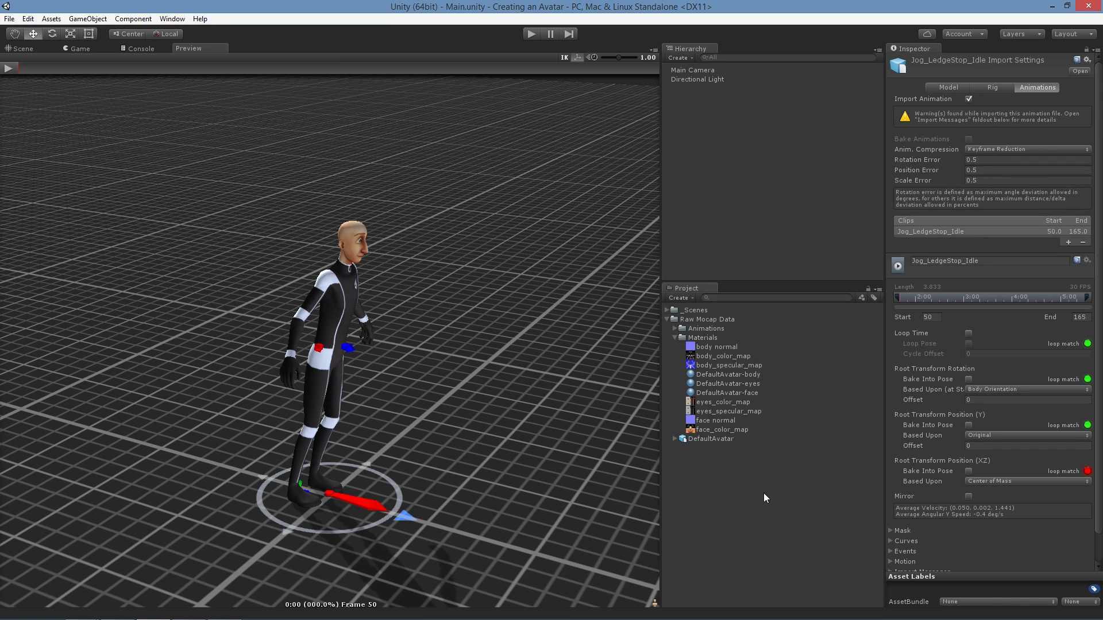
left_click(702, 437)
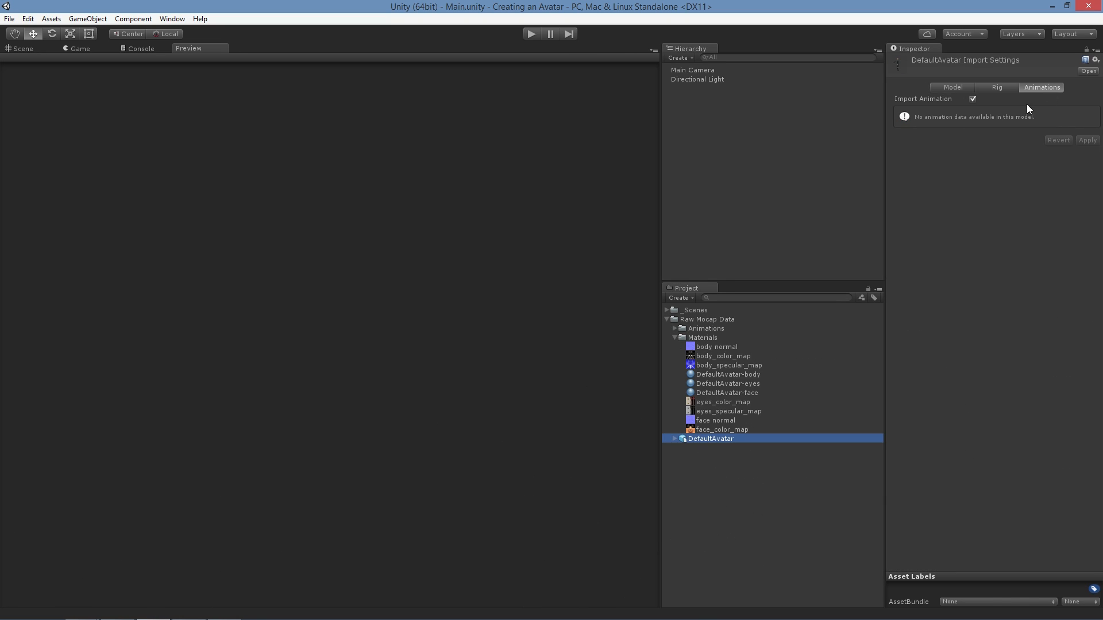
left_click(998, 87)
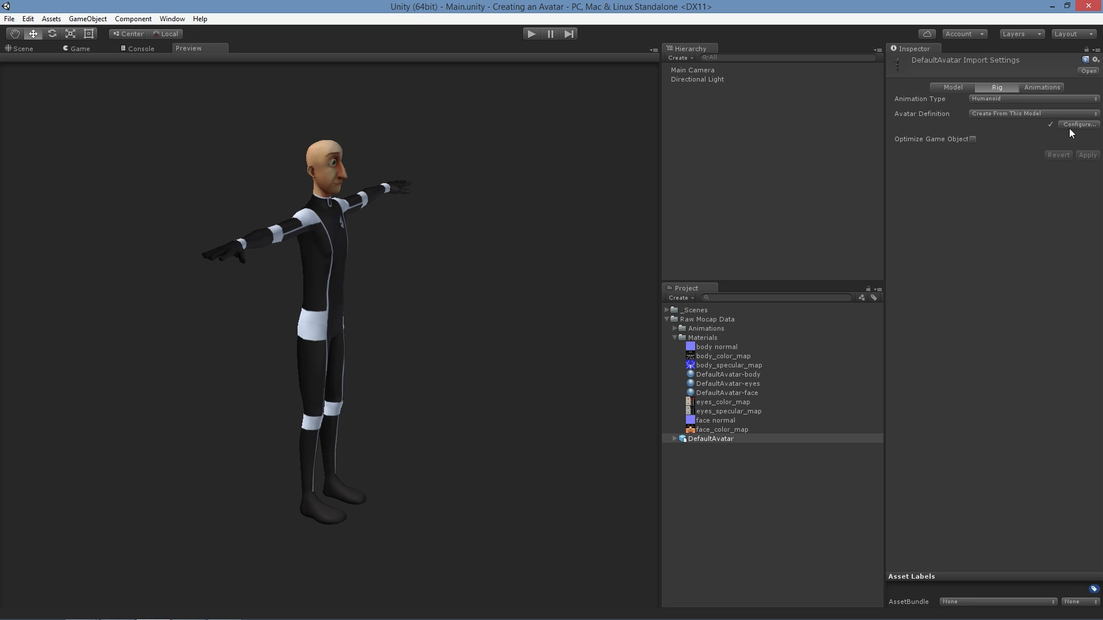
- Set the DefaultAvatar model's animation type to None and apply the change
left_click(1024, 99)
left_click(1000, 111)
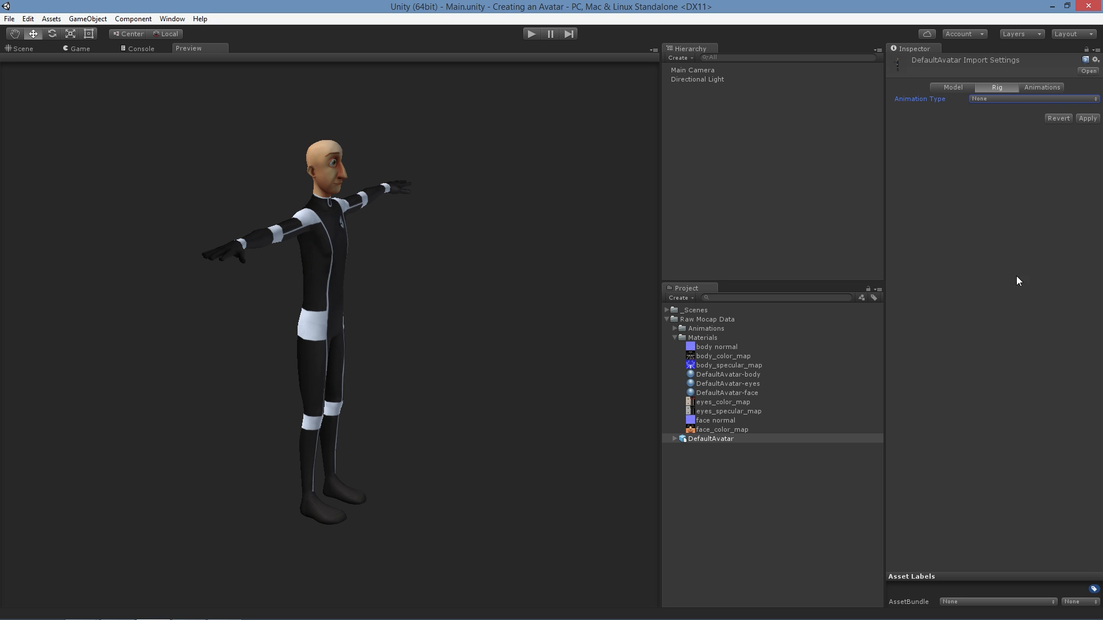
left_click(1081, 118)
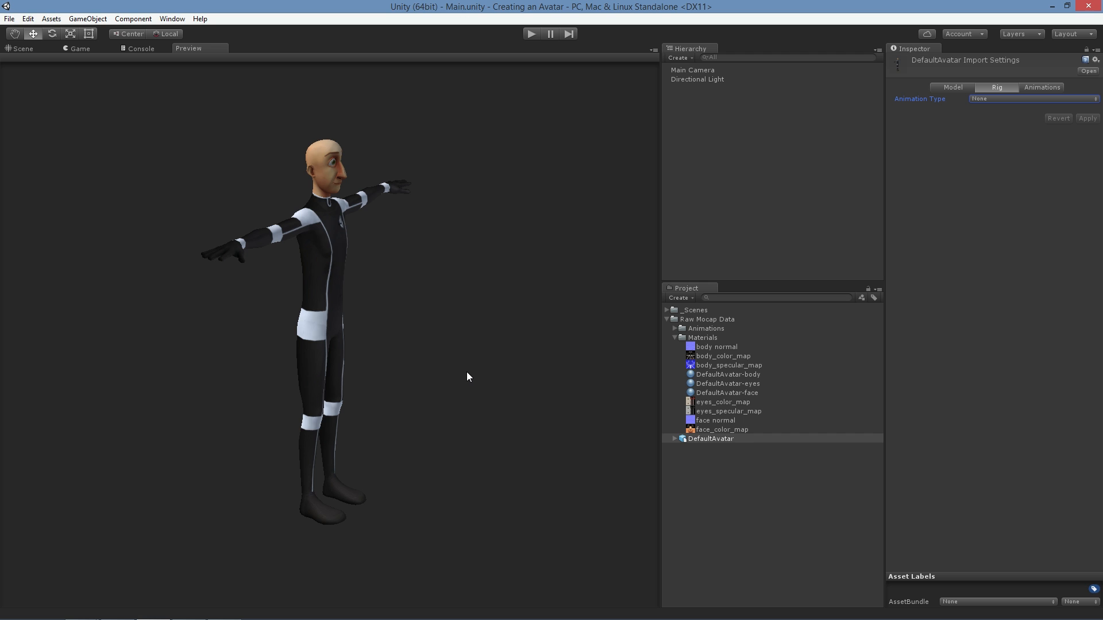
- Set DefaultAvatar's animation type to Humanoid with the avatar definition Create From This Model, and apply the settings
left_click(1004, 99)
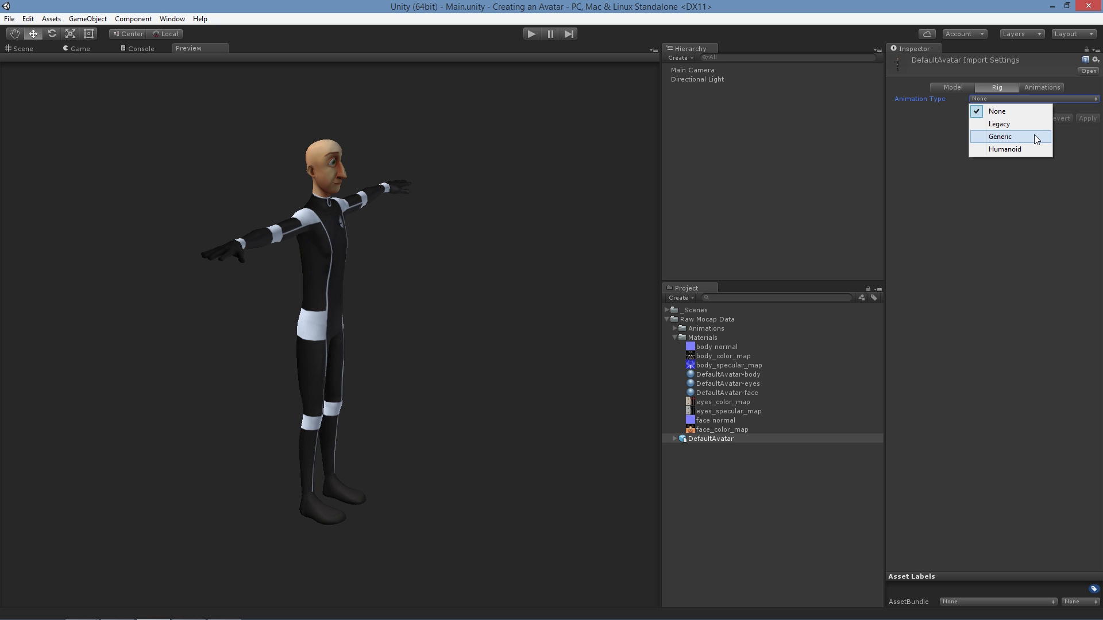
left_click(1041, 151)
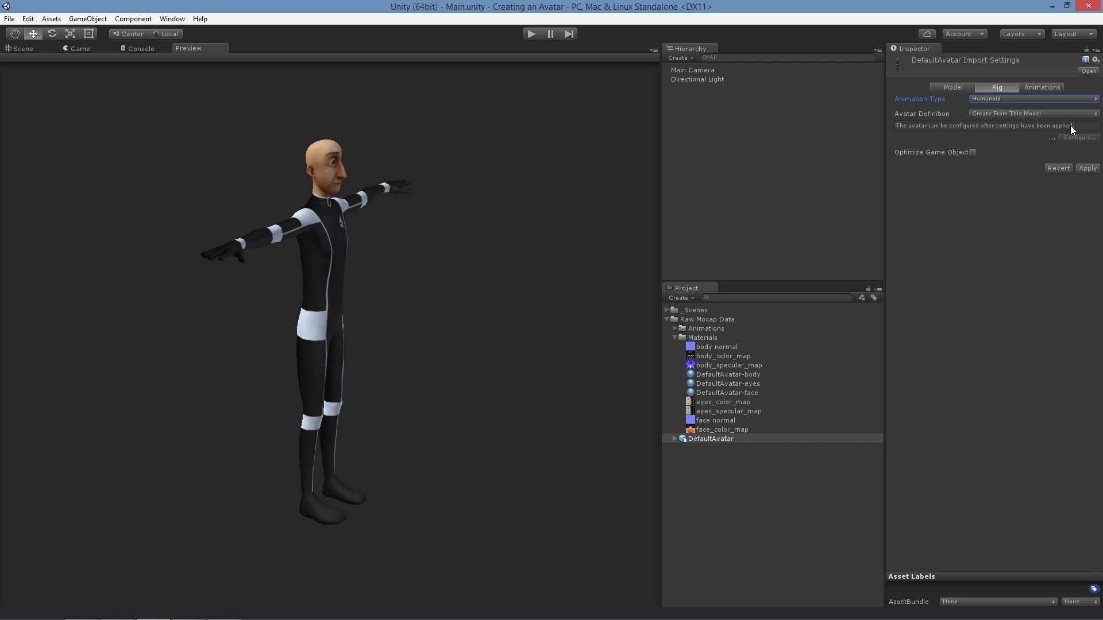
left_click(1025, 116)
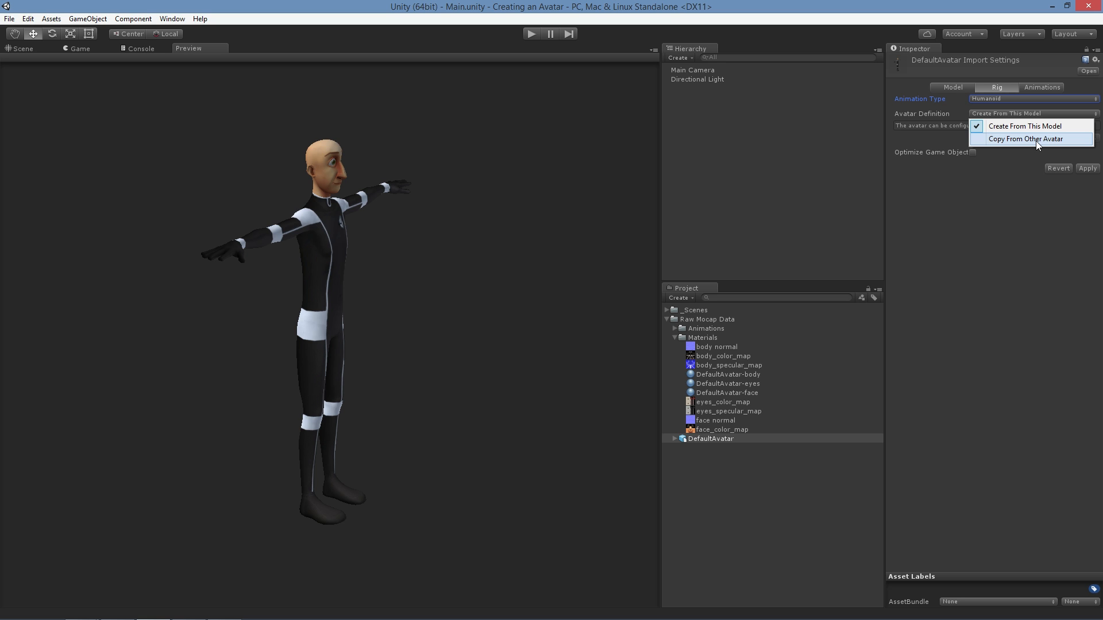
left_click(1033, 128)
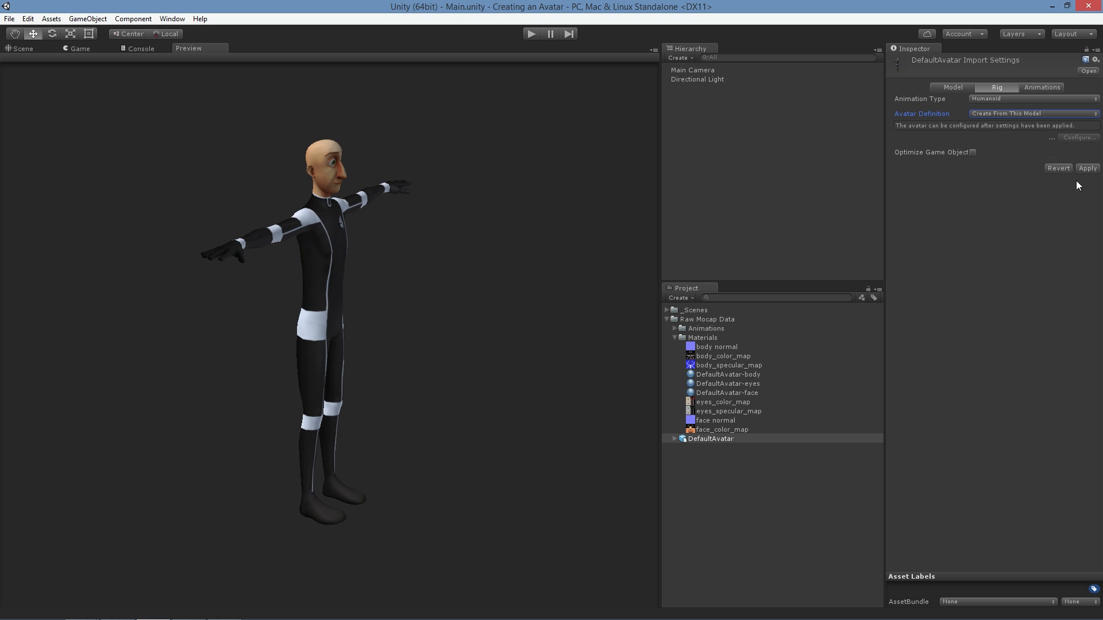
left_click(1087, 169)
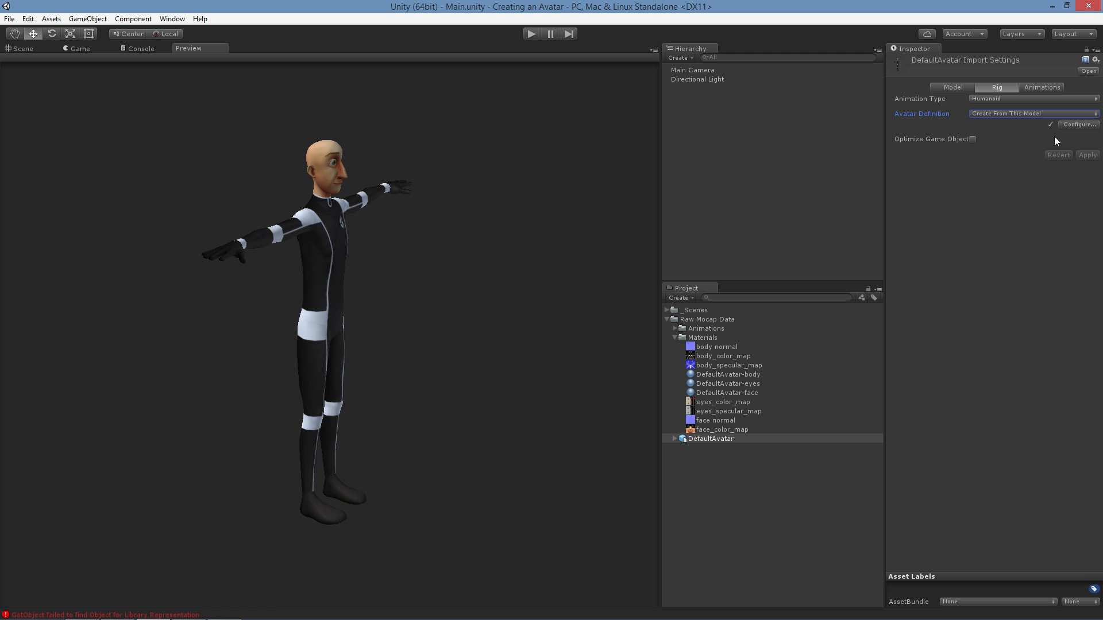
- Open the DefaultAvatar avatar configuration and examine the bone mappings of the body, head and left hand
left_click(1079, 124)
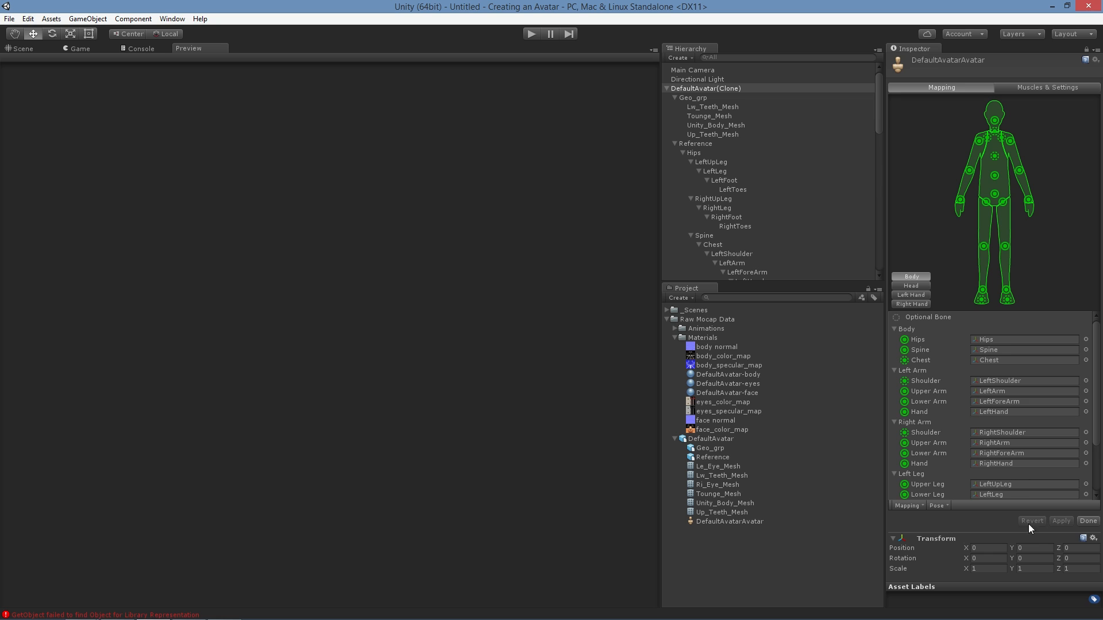
left_click_drag(1096, 410, 1094, 477)
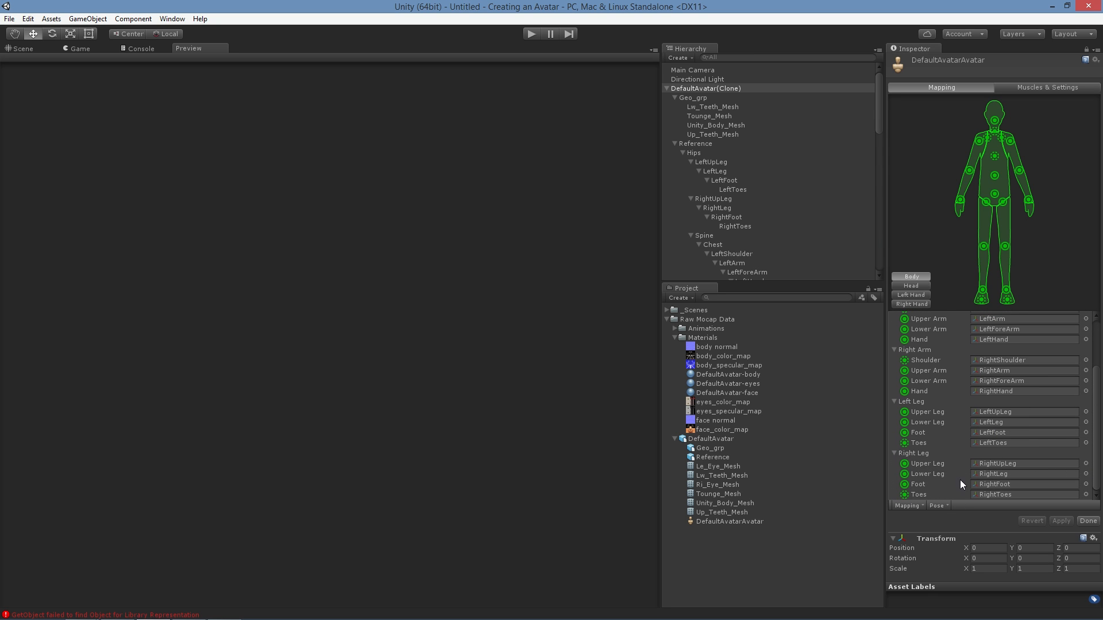
scroll(1003, 402, "up", 3)
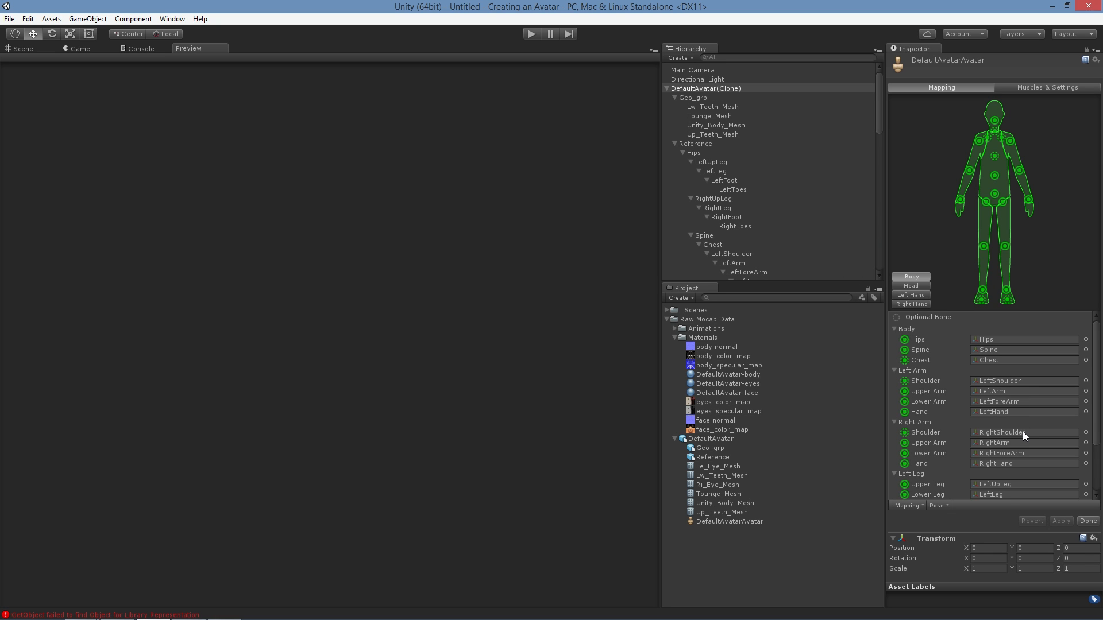
scroll(973, 432, "down", 3)
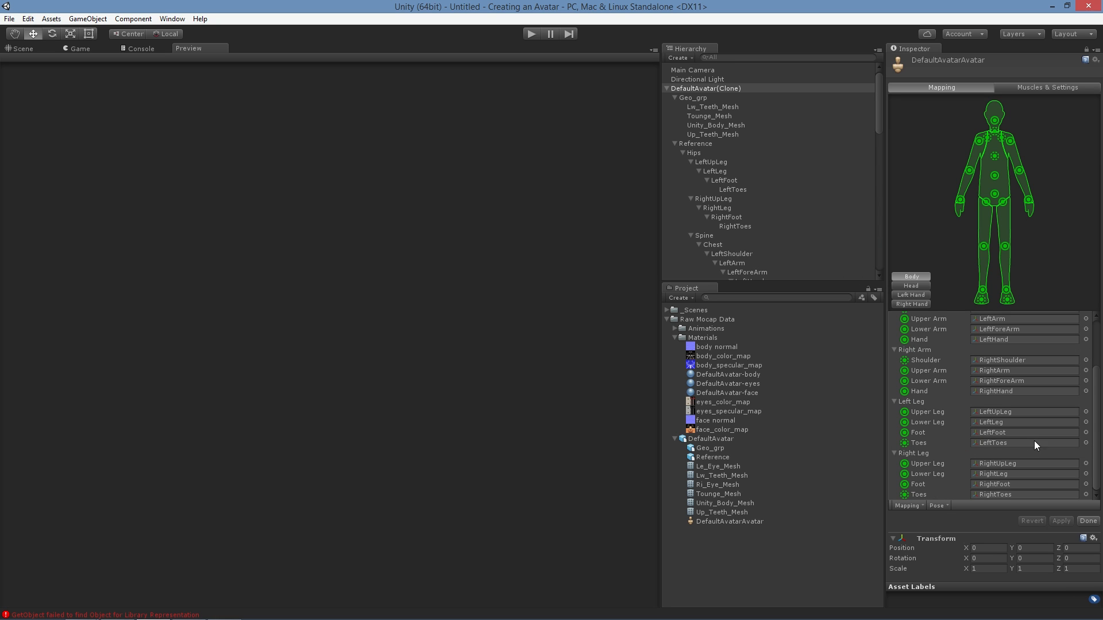
scroll(973, 447, "up", 3)
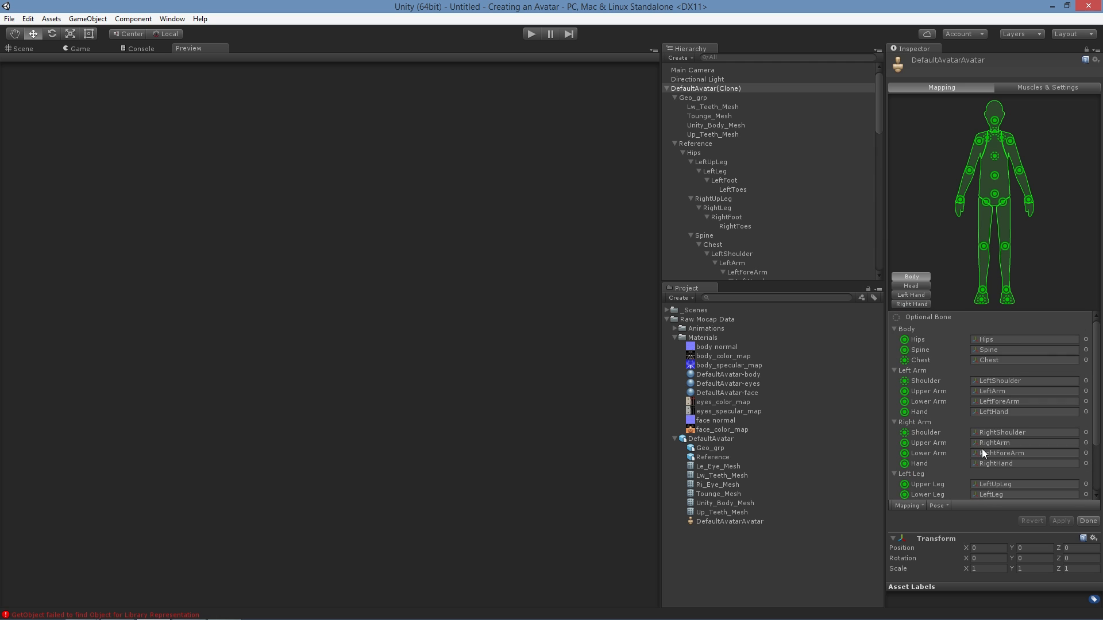
left_click(913, 286)
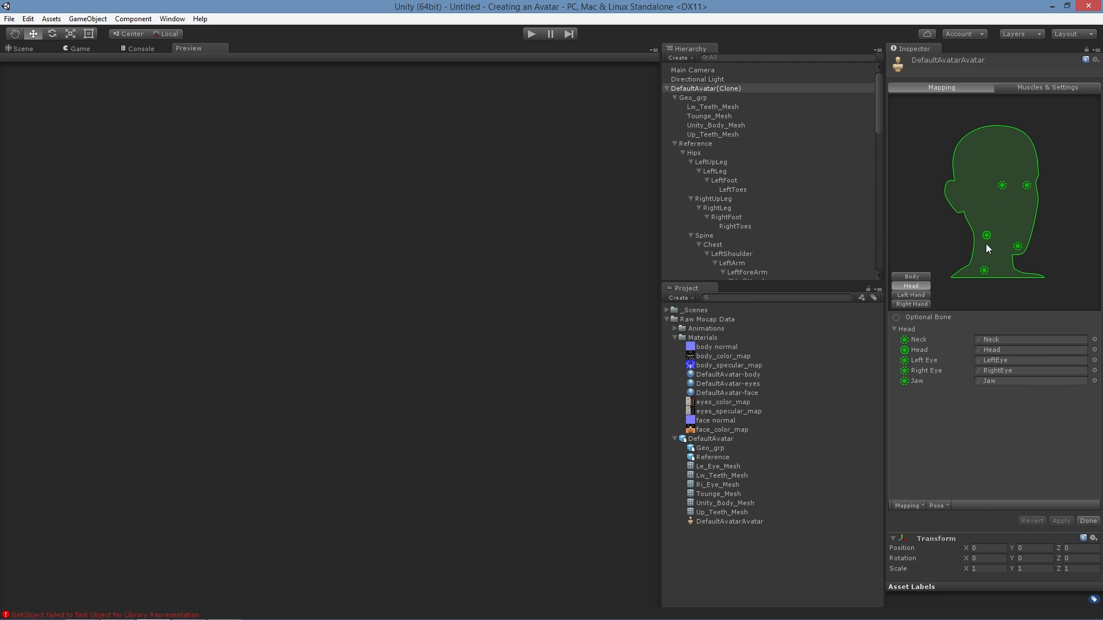
left_click(920, 296)
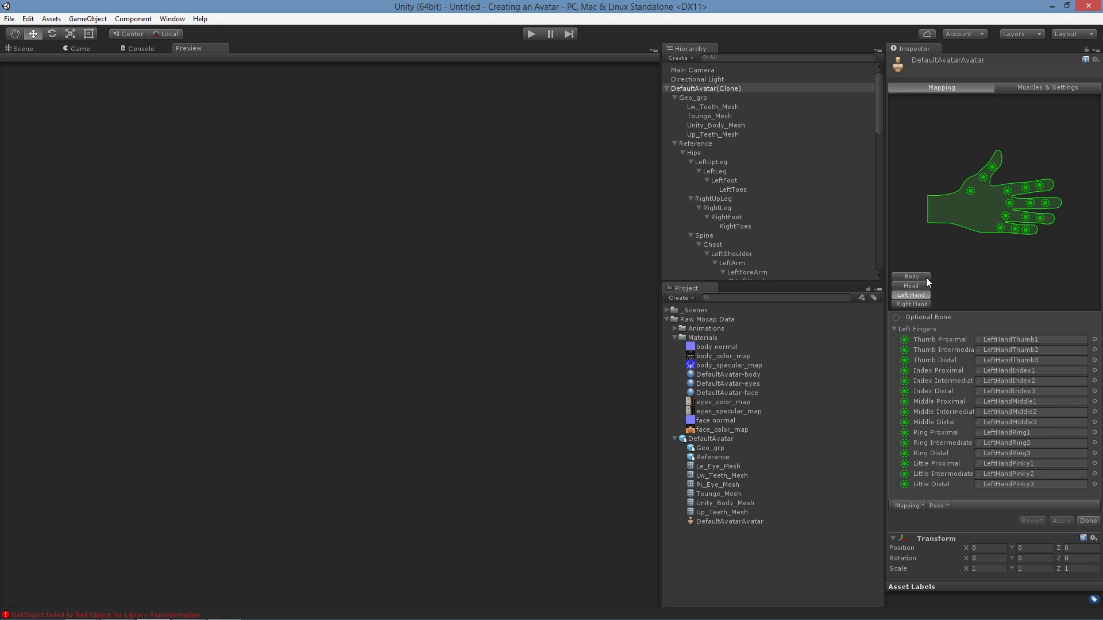
left_click(926, 278)
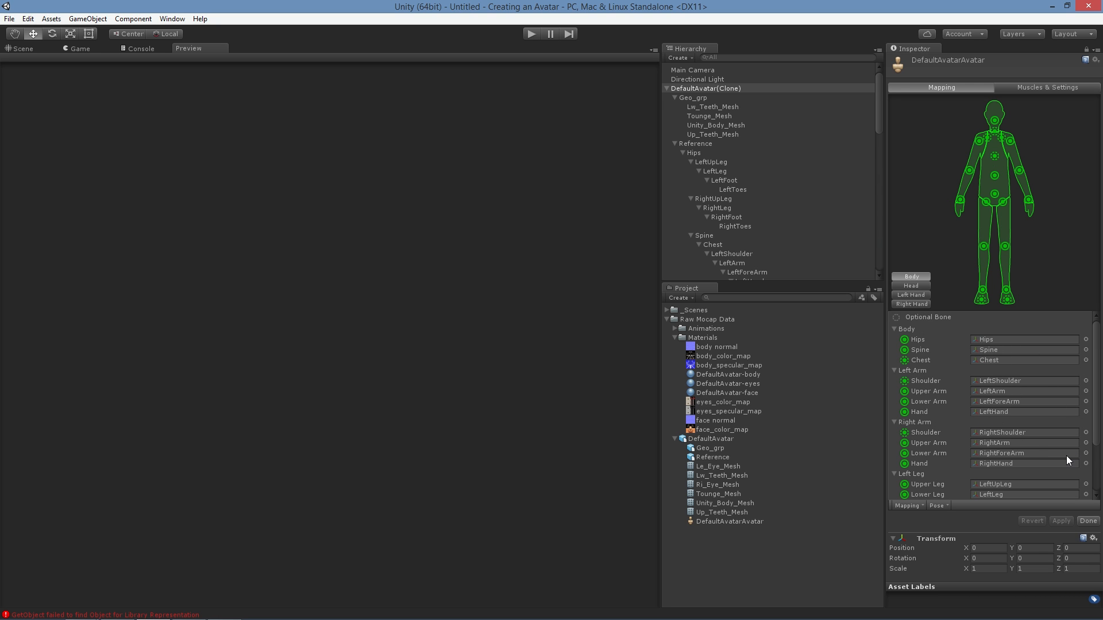
- Clear the bone assigned to the left Upper Arm, apply the mapping and leave the avatar configuration
left_click(997, 390)
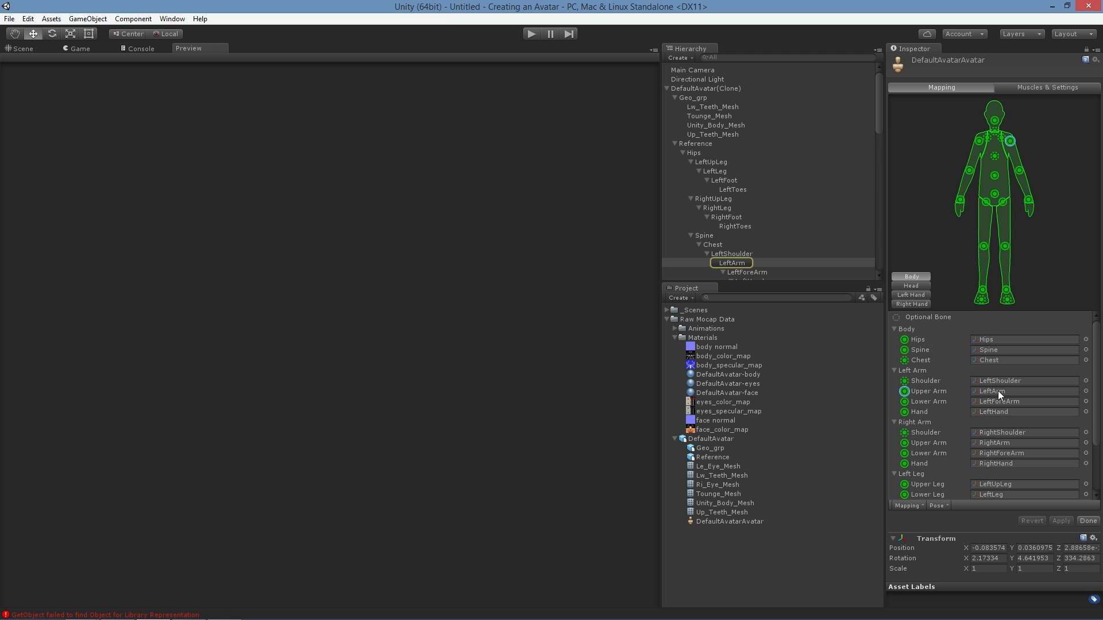
key("Delete")
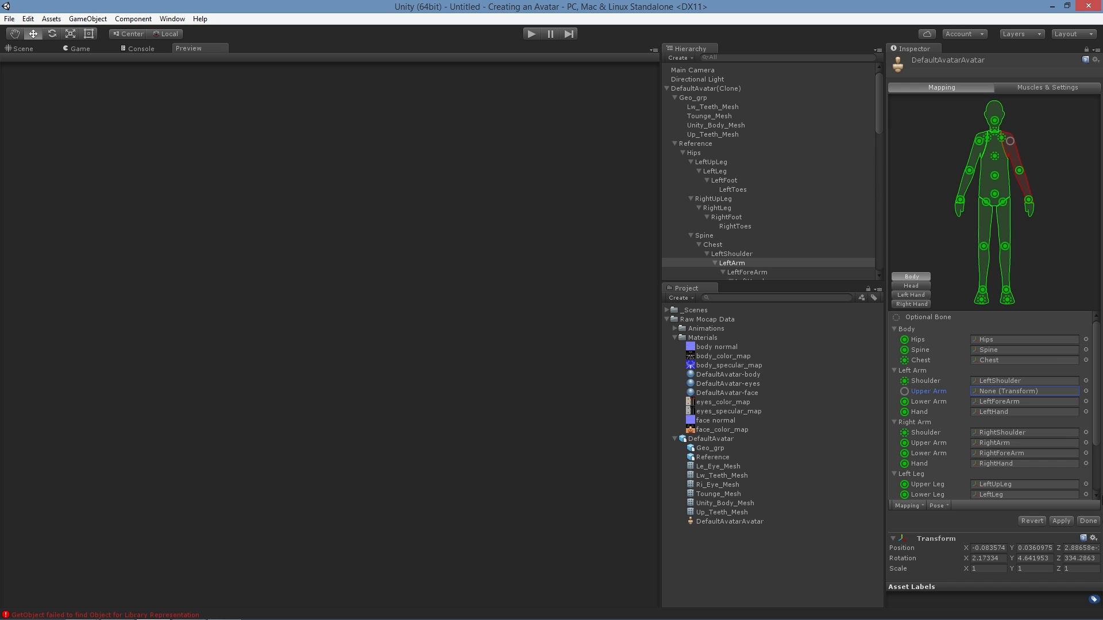
left_click(1068, 521)
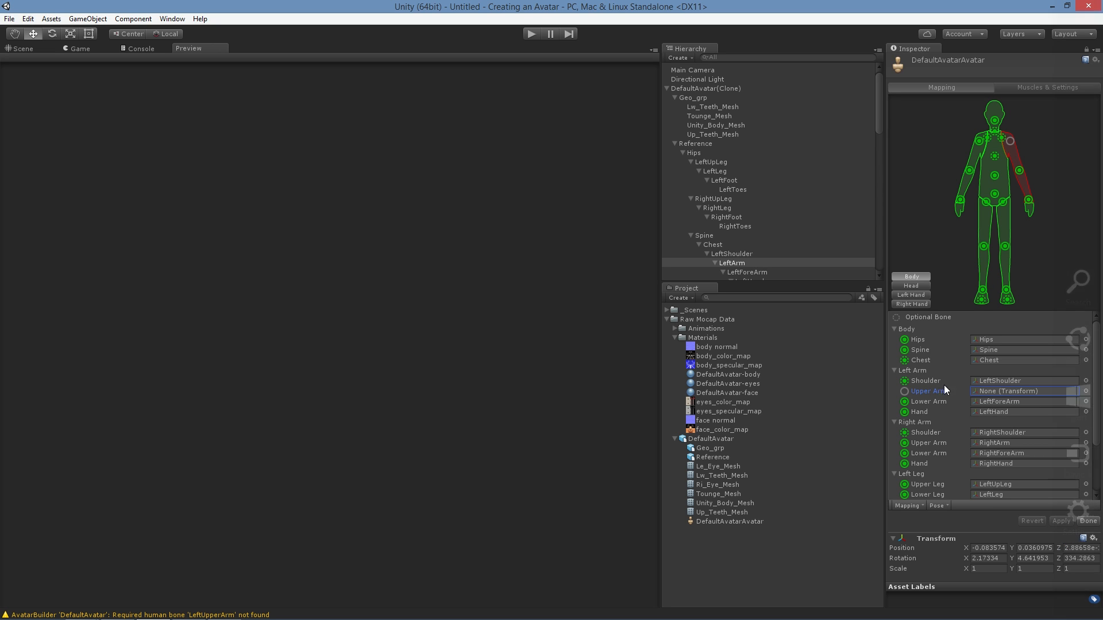
left_click(1087, 521)
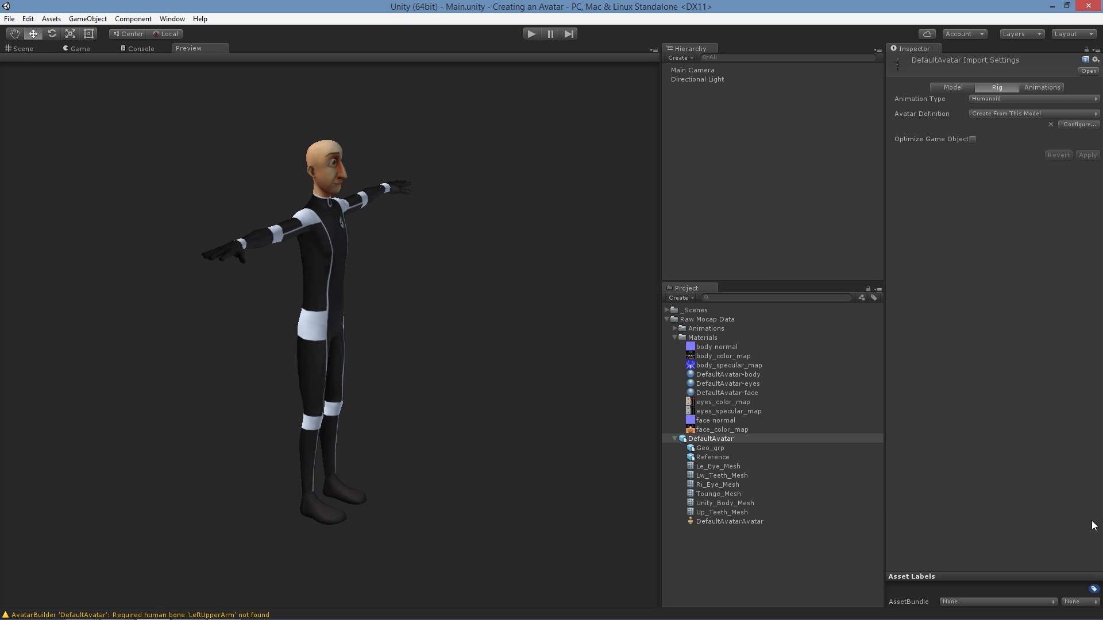
- Reopen the avatar configuration and assign the LeftArm bone from the hierarchy to the left Upper Arm slot
left_click(1070, 124)
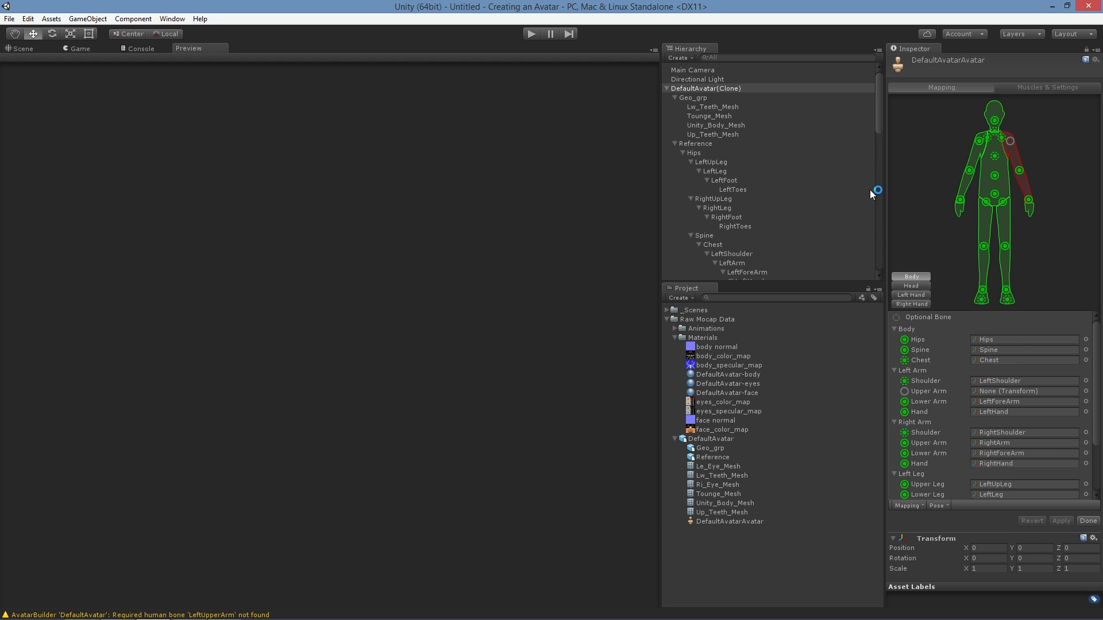
left_click(1029, 391)
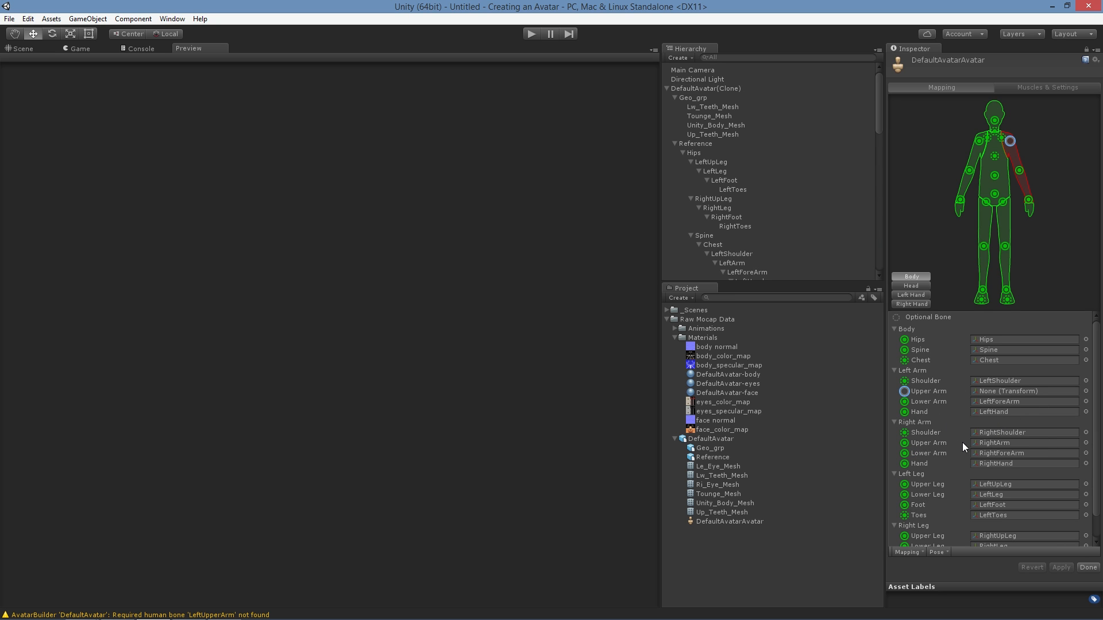
left_click(987, 442)
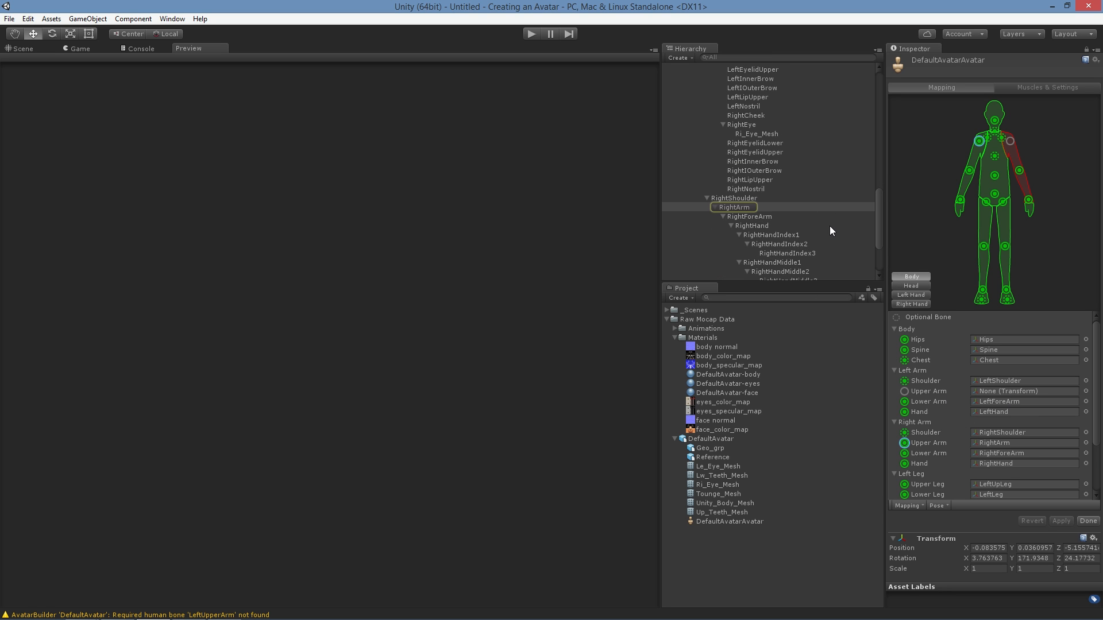
scroll(829, 230, "up", 12)
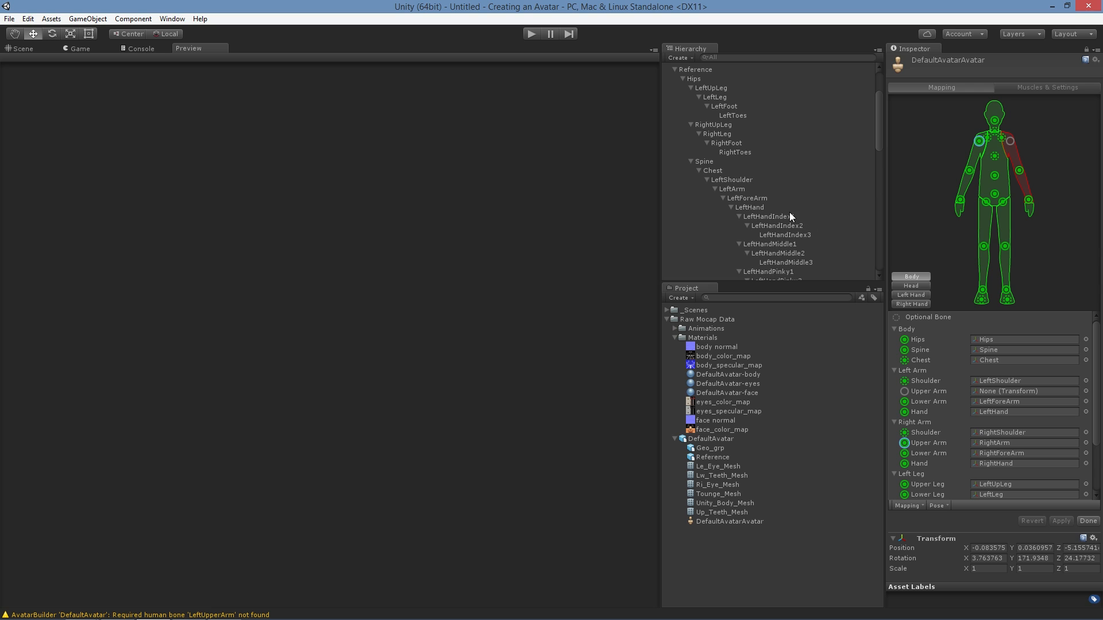
left_click_drag(735, 189, 1025, 393)
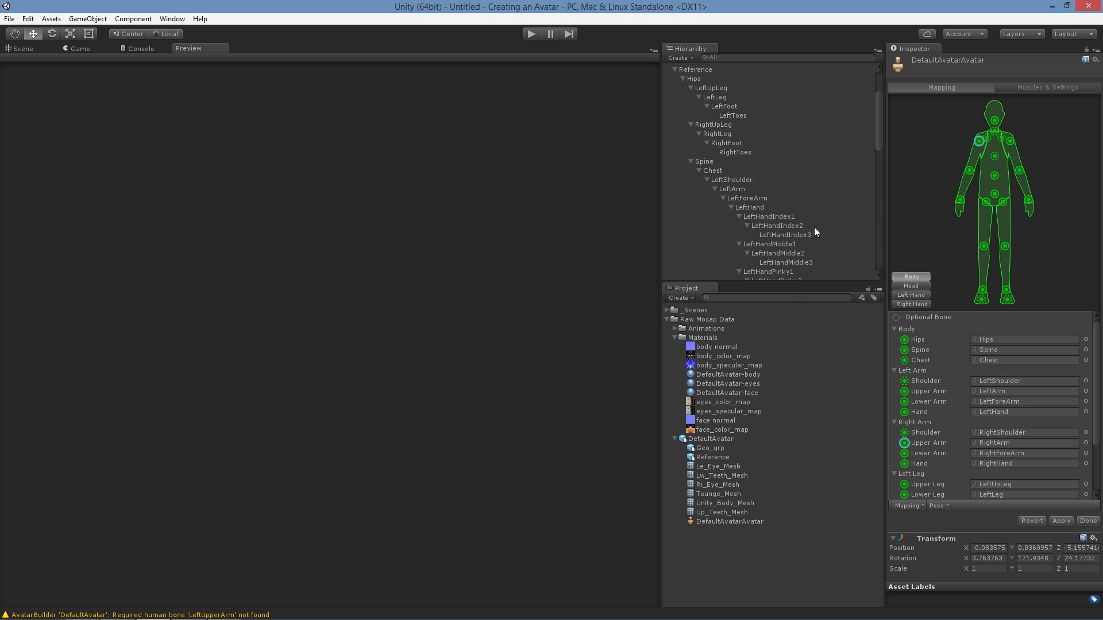
- Undo a trial assignment of the LeftHand bone to the left Shoulder slot and apply the avatar mapping
left_click_drag(752, 210, 1028, 381)
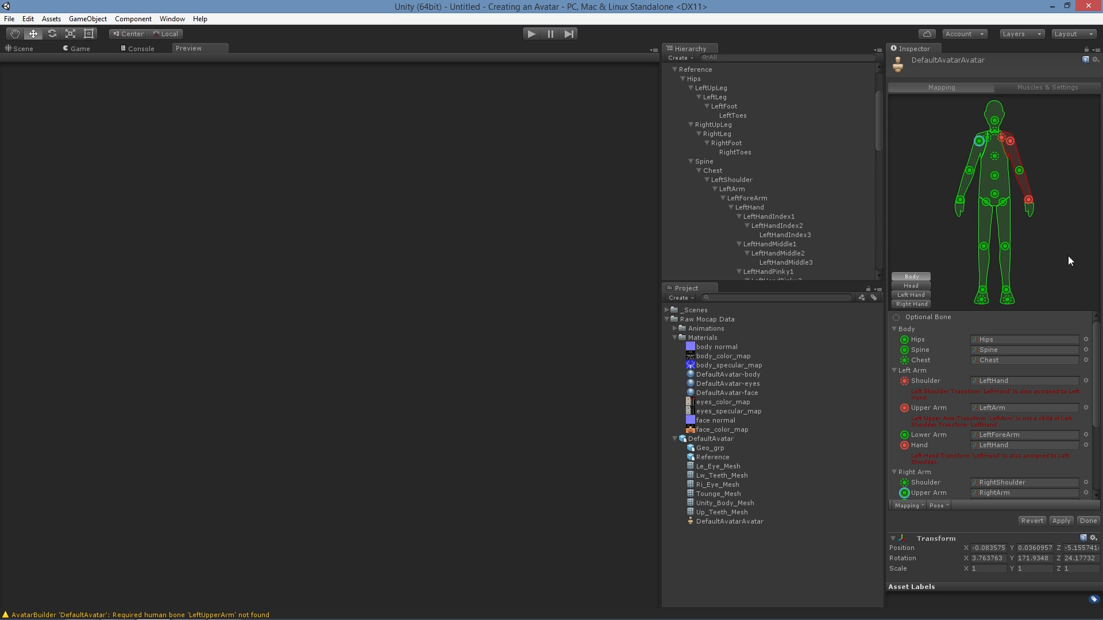
key("ctrl+z")
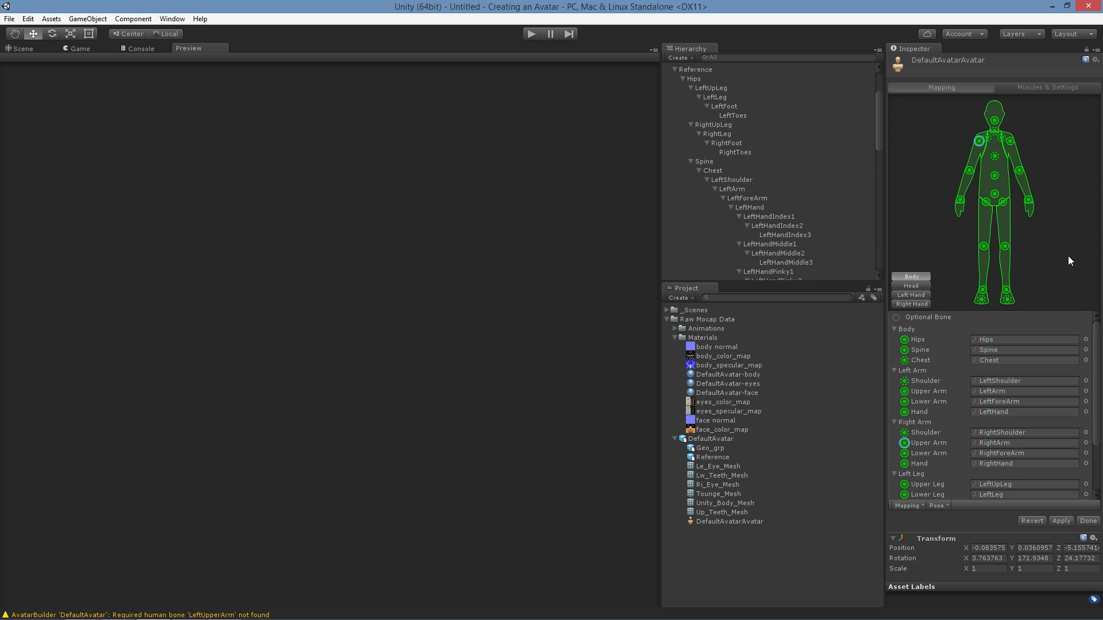
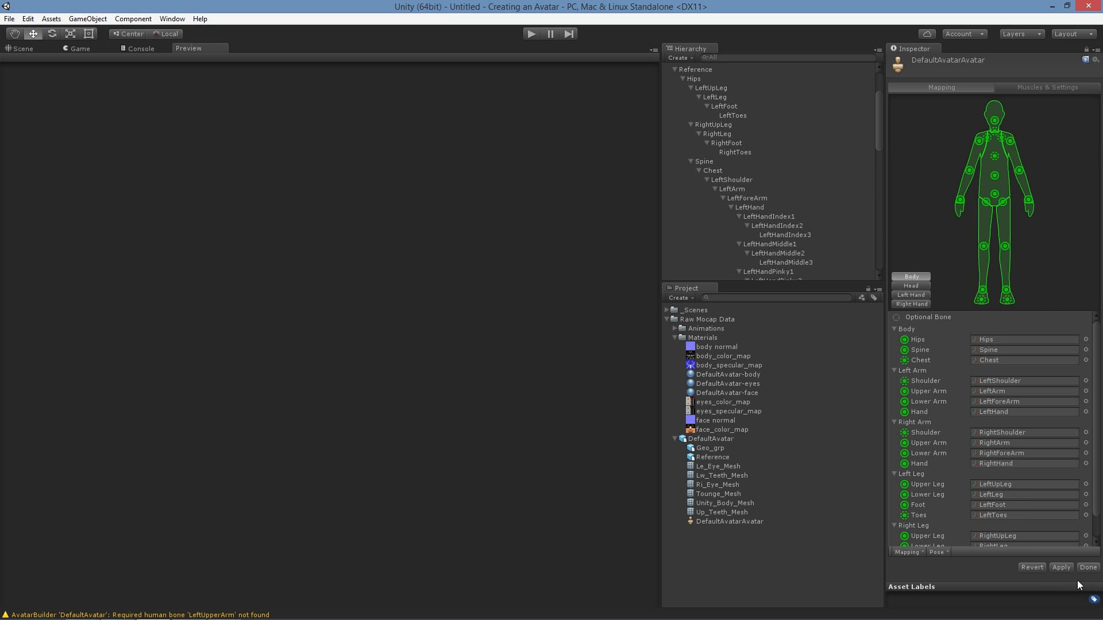
left_click(1063, 567)
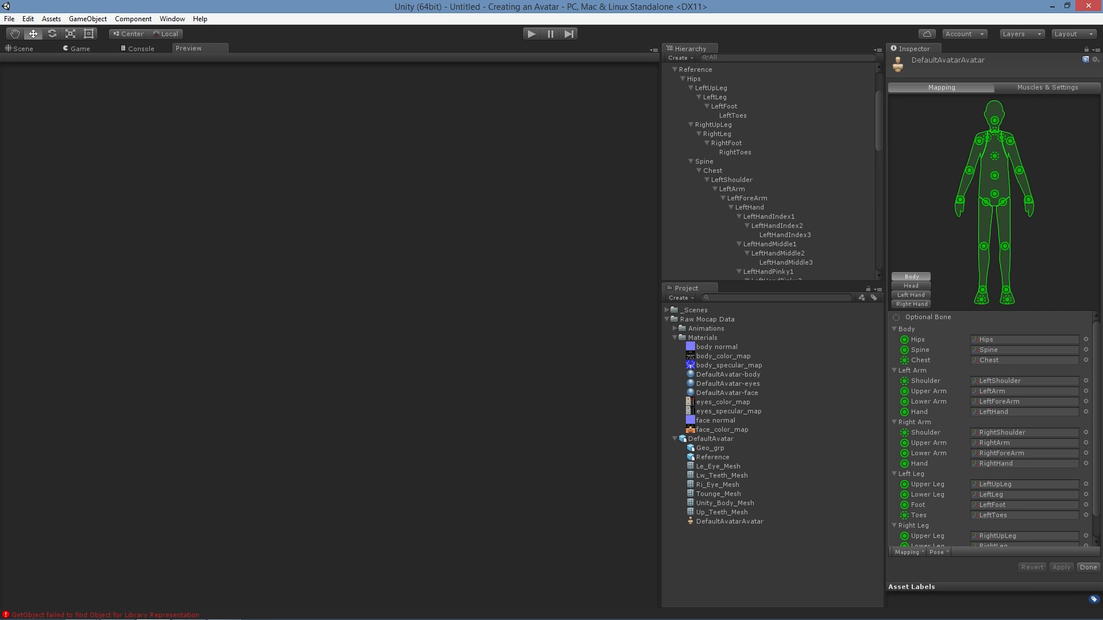
- Open the avatar's Muscles & Settings with the character in the Scene view and examine the Spine Front-Back and Neck Nod Down-Up ranges
left_click(1057, 88)
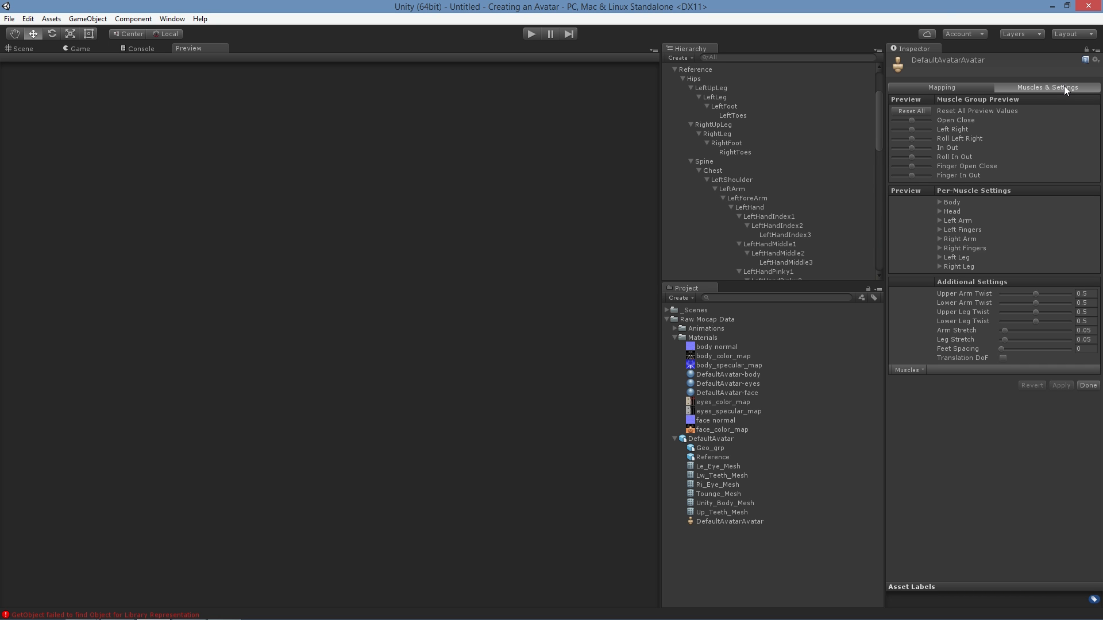
left_click(25, 47)
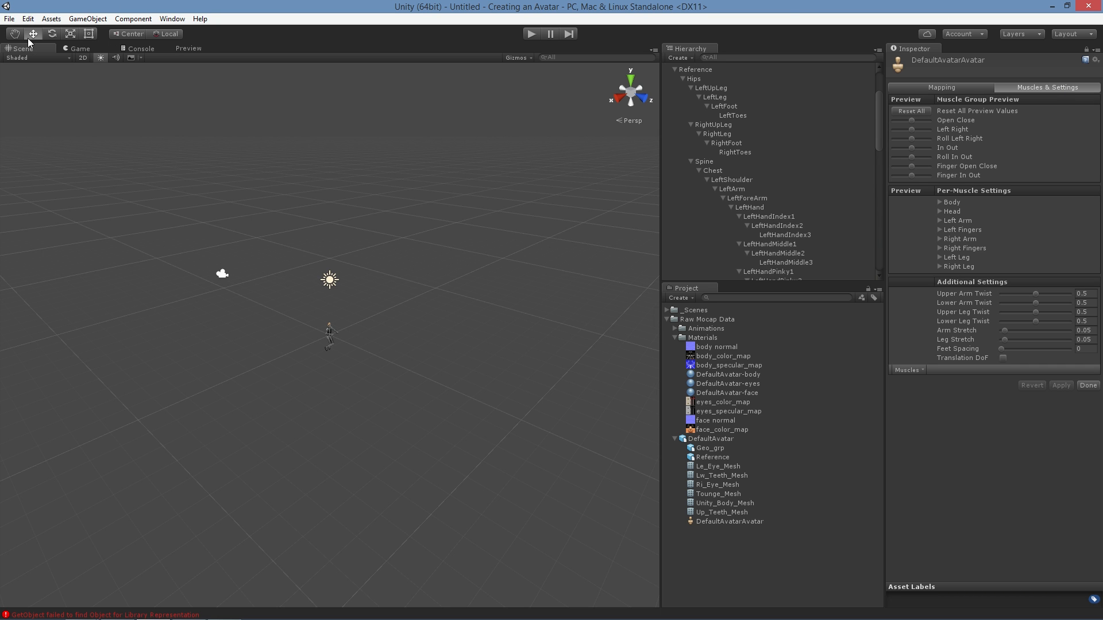
scroll(345, 343, "up", 10)
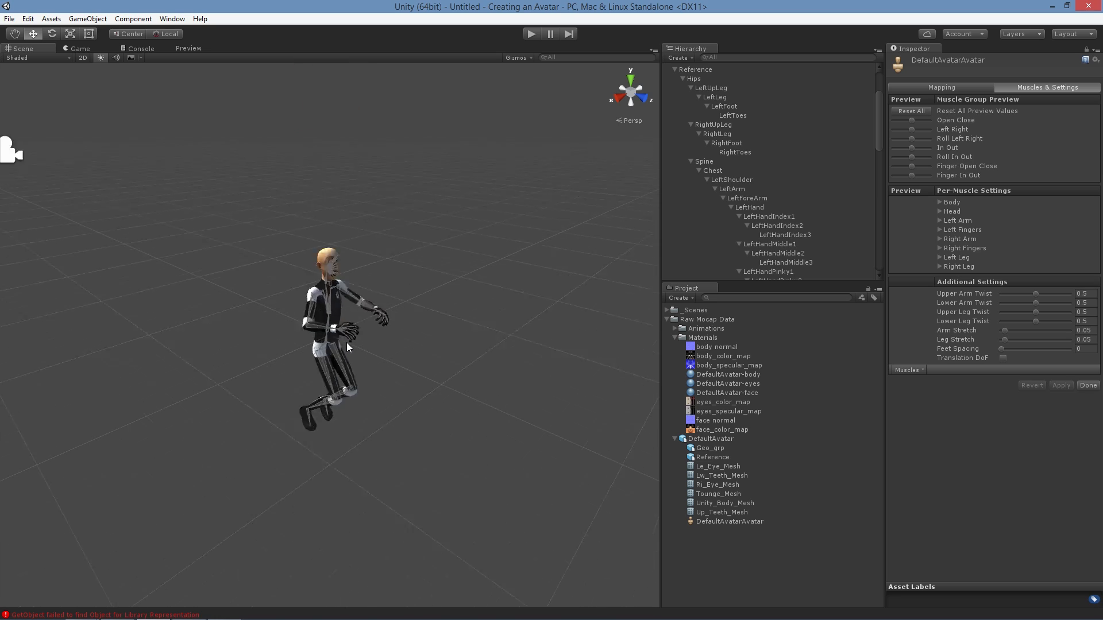
left_click_drag(346, 342, 521, 321, "alt")
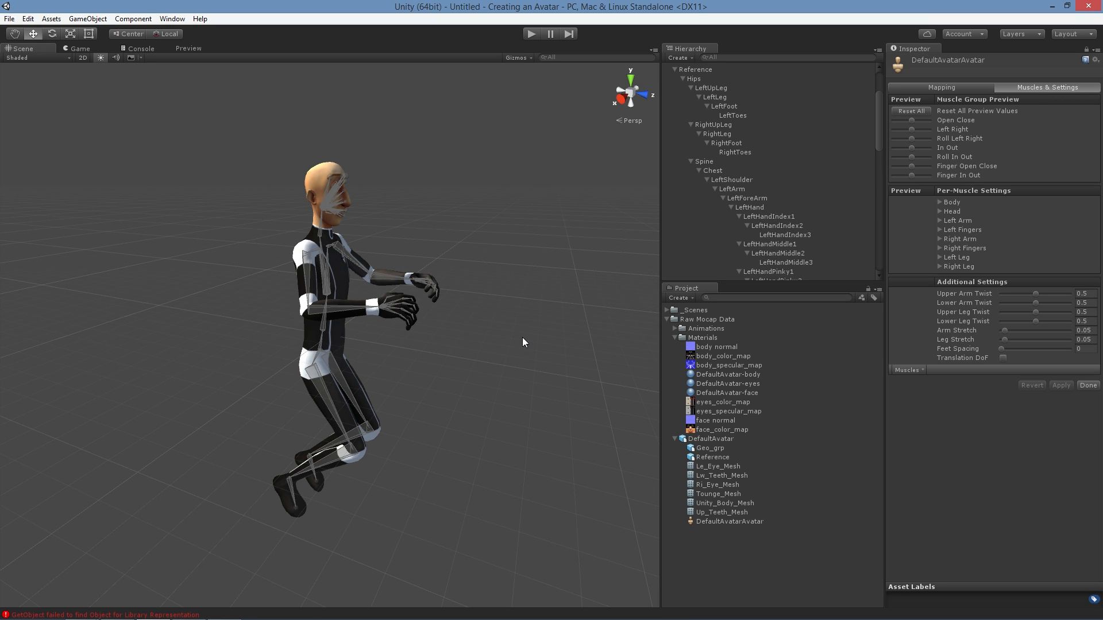
left_click(939, 202)
left_click(939, 266)
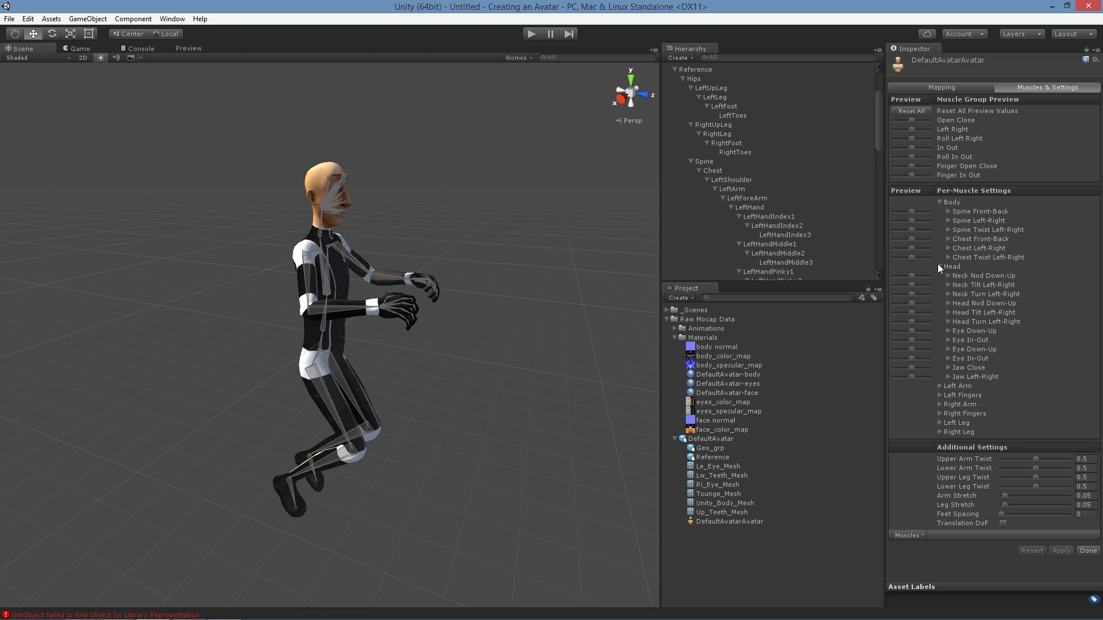
left_click(948, 275)
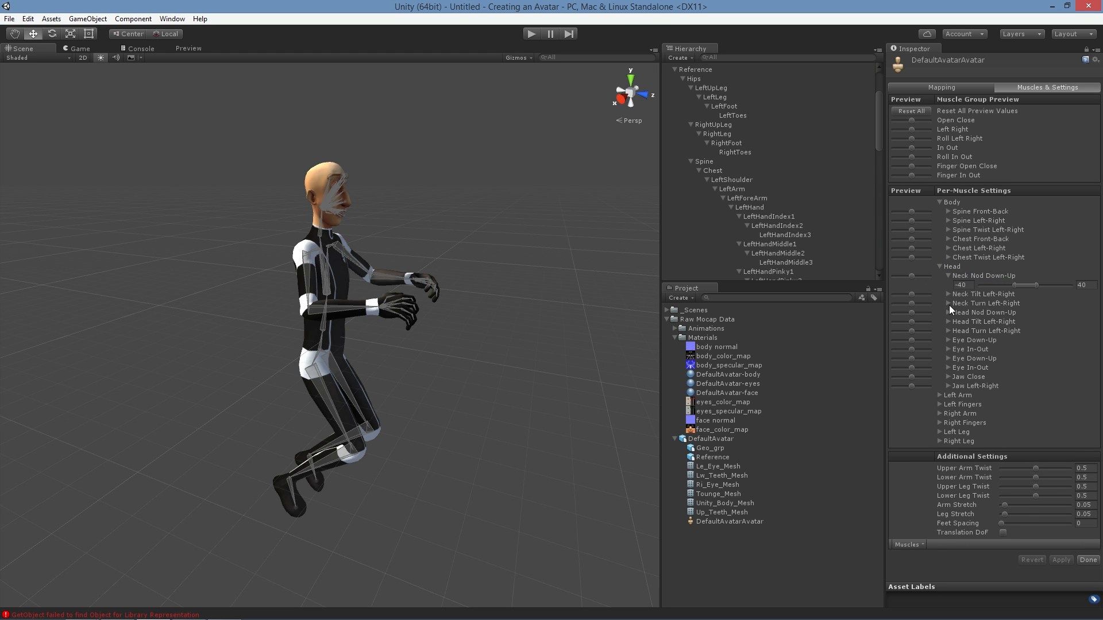
left_click(948, 211)
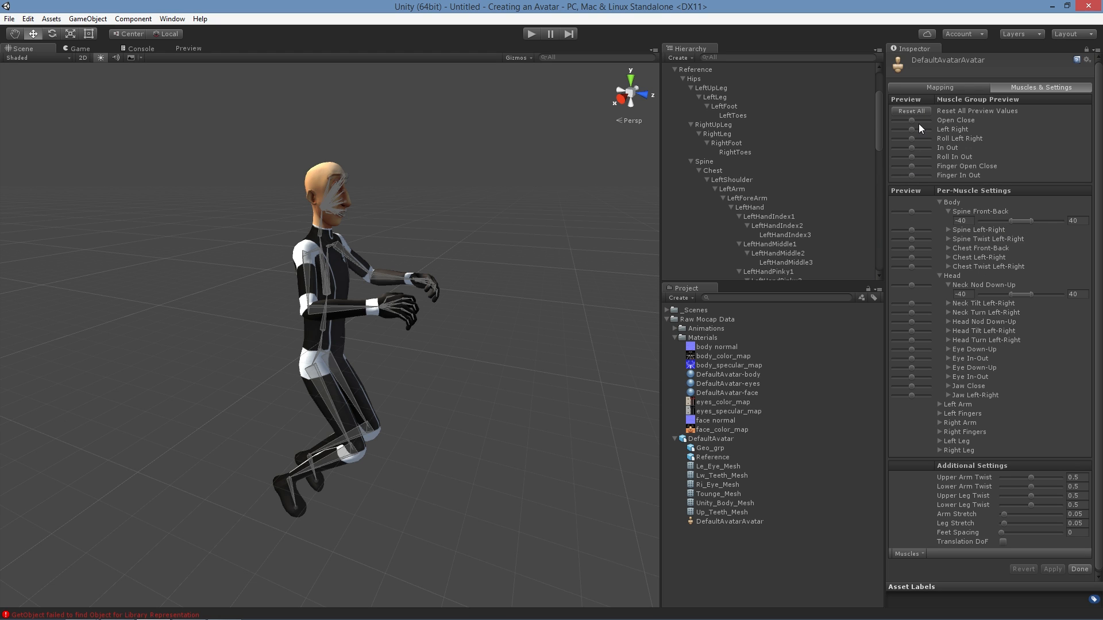
- Try the maximum Open Close preview with the Spine Front-Back range widened to about -103 and 76.59, reverting the range and resetting the preview
left_click_drag(912, 121, 977, 108)
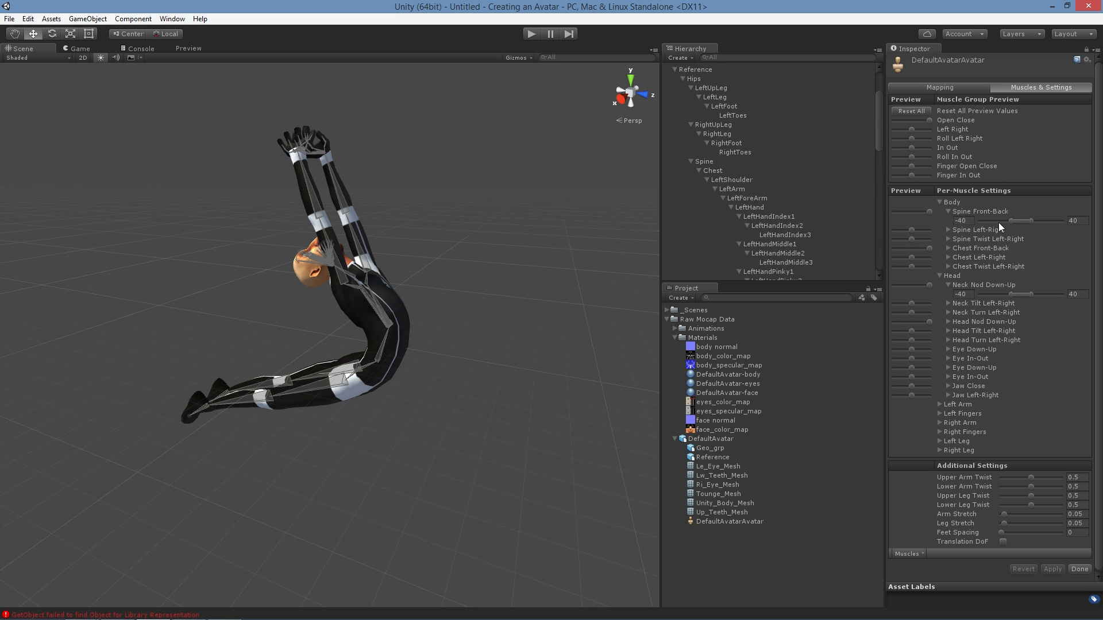
mouse_move(1010, 220)
left_mouse_down()
mouse_move(1024, 219)
mouse_move(981, 227)
mouse_move(997, 222)
left_mouse_up()
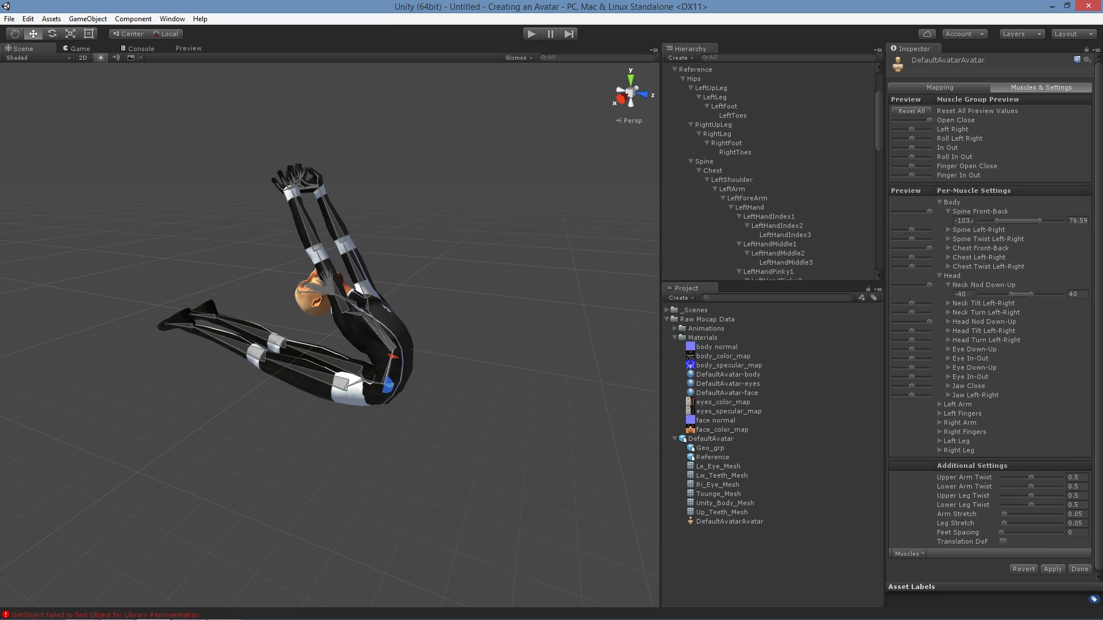
left_click(1022, 569)
left_click_drag(928, 123, 916, 123)
left_click(918, 110)
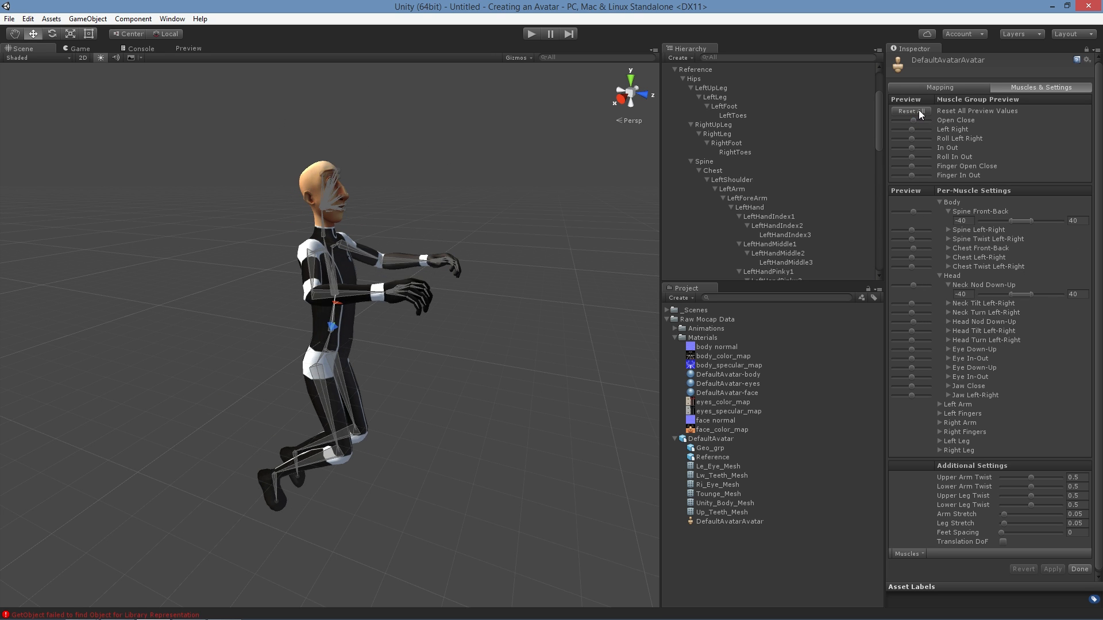
- Return to the avatar's bone mapping, bring the whole character into view and enforce the T-pose
left_click(947, 87)
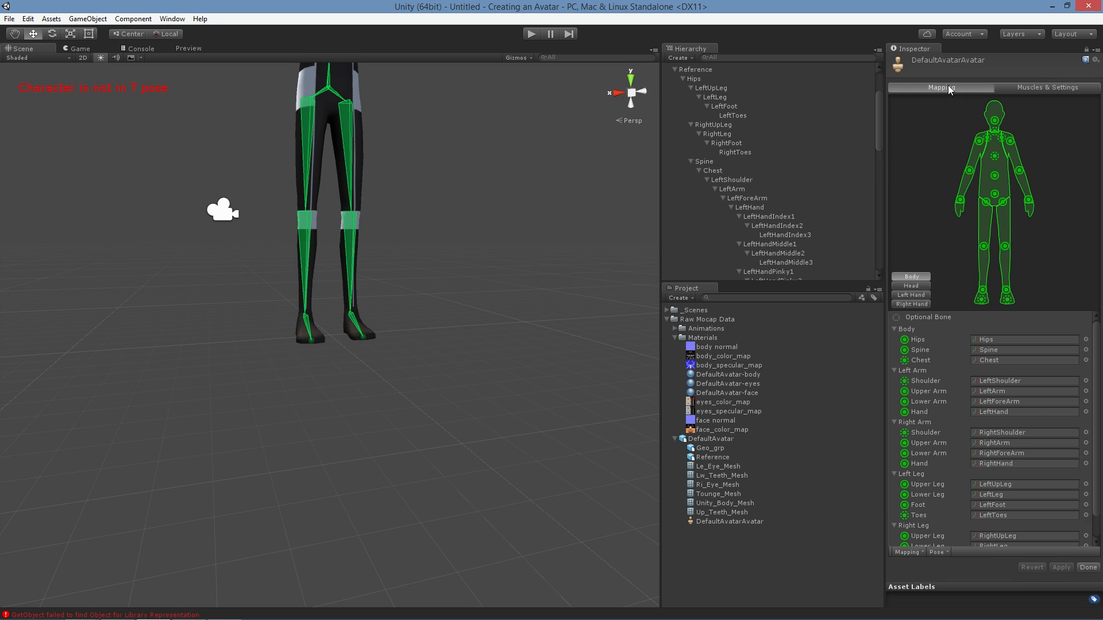
left_click_drag(483, 204, 472, 232, "alt")
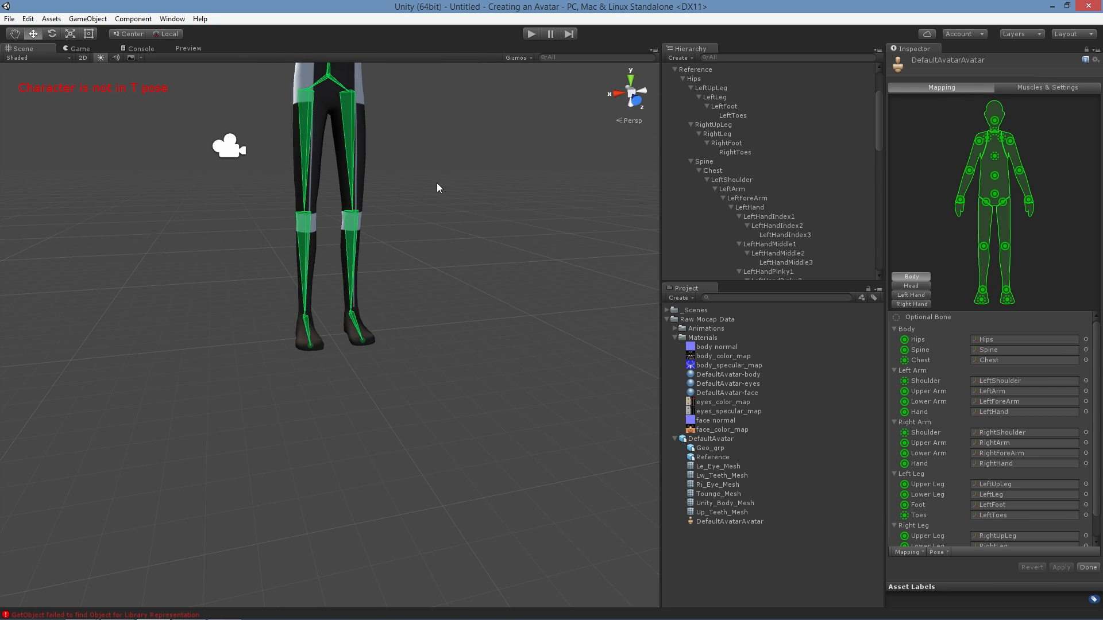
left_click_drag(430, 172, 438, 374, "alt")
scroll(438, 377, "down", 3)
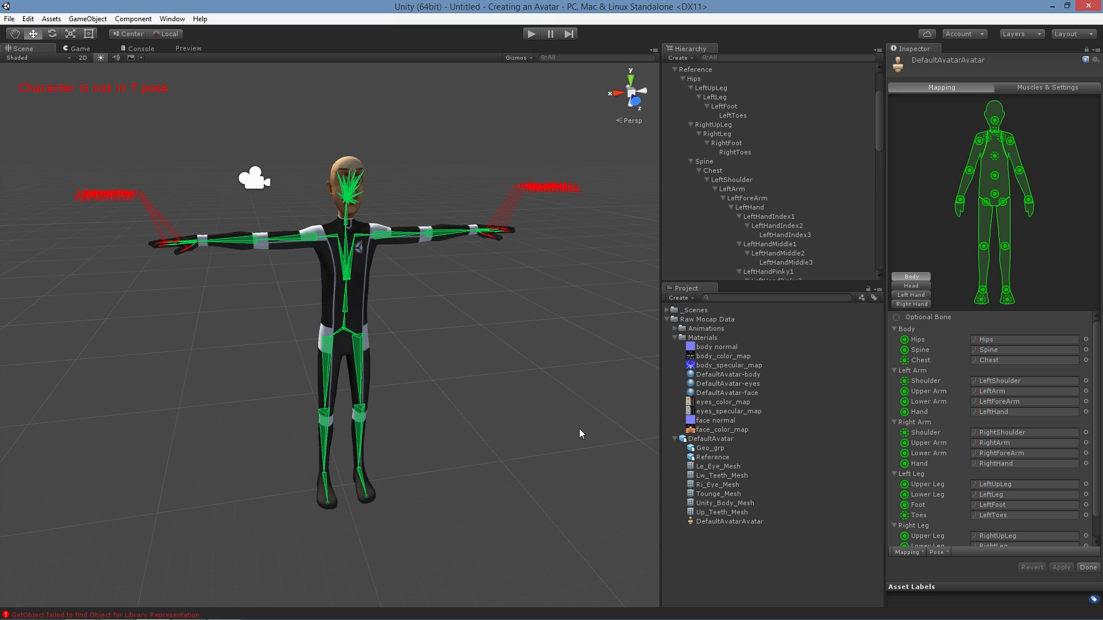
scroll(1010, 455, "down", 1)
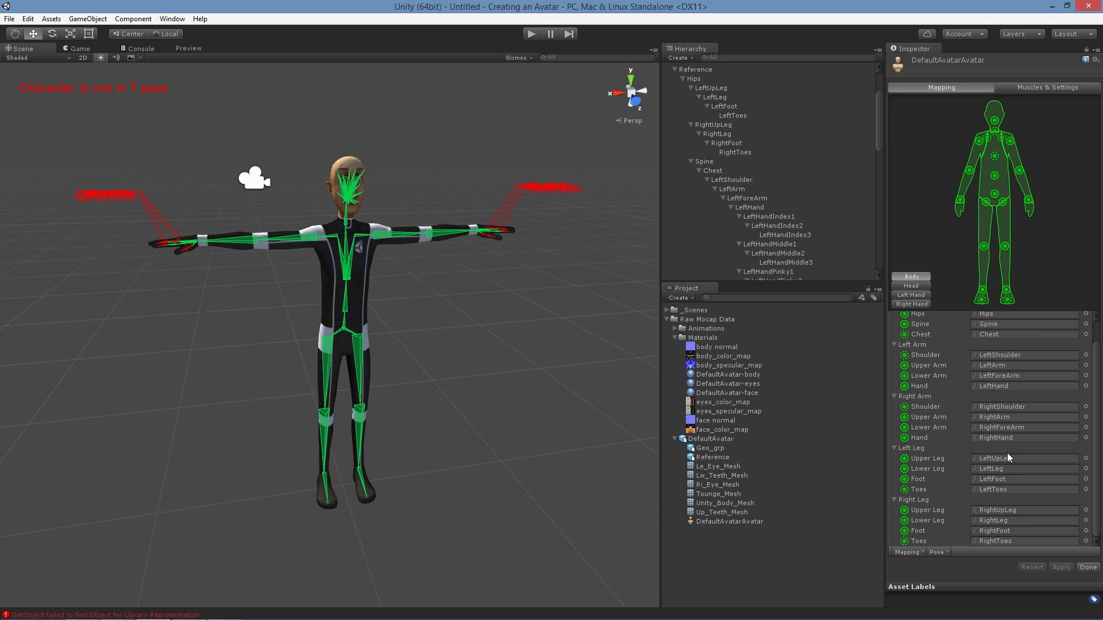
left_click(939, 552)
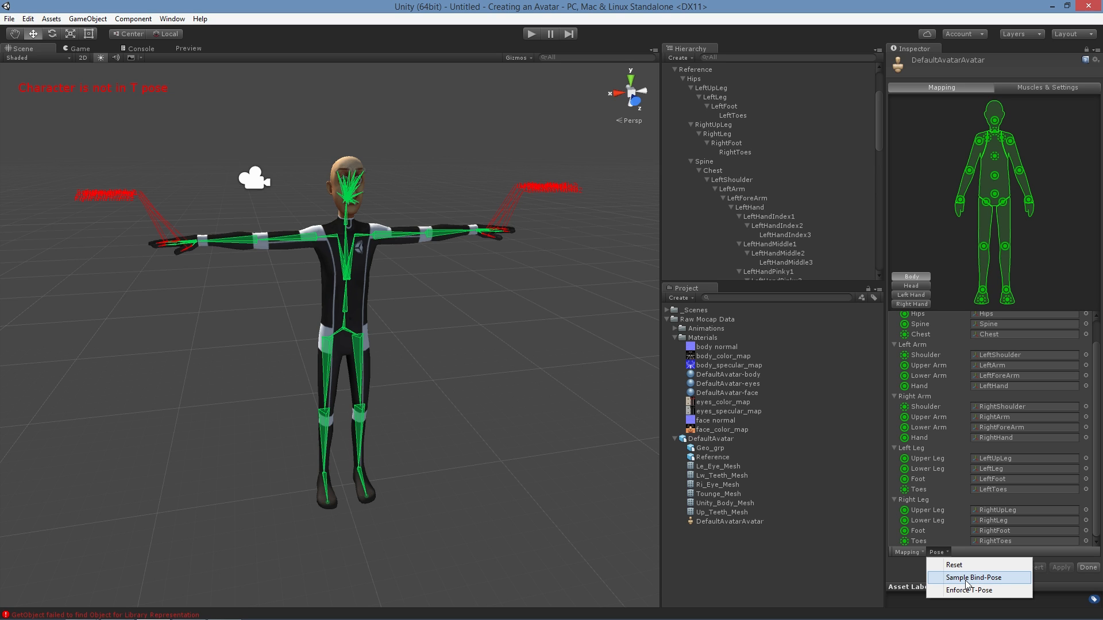
left_click(995, 590)
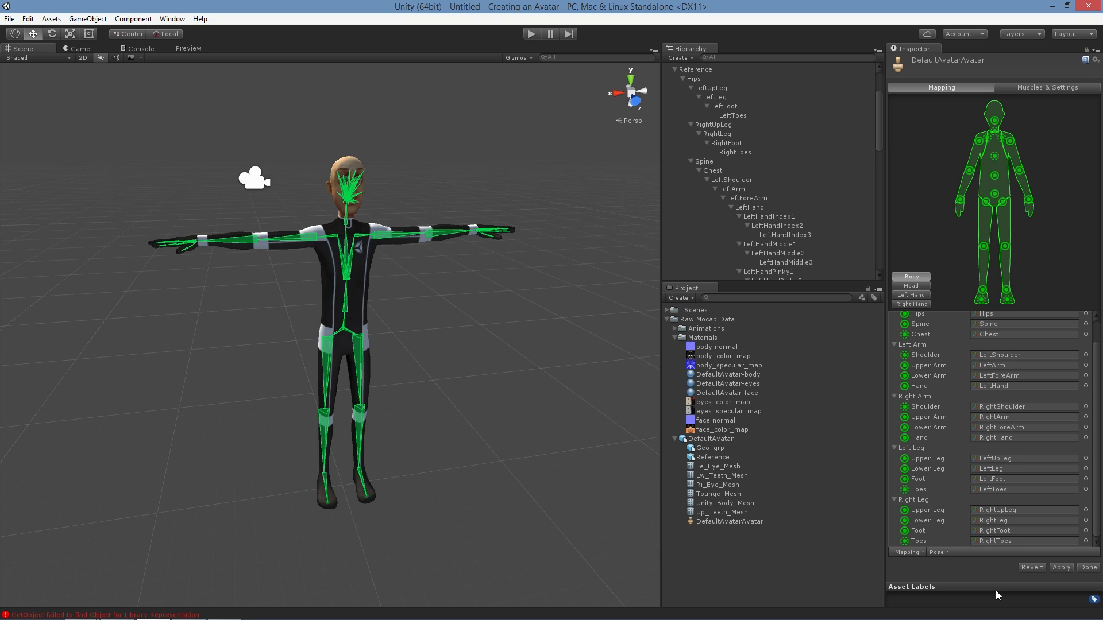
- Check the left Shoulder bone and leave the avatar configuration, reverting the unapplied import settings
mouse_move(995, 619)
left_click(1007, 357)
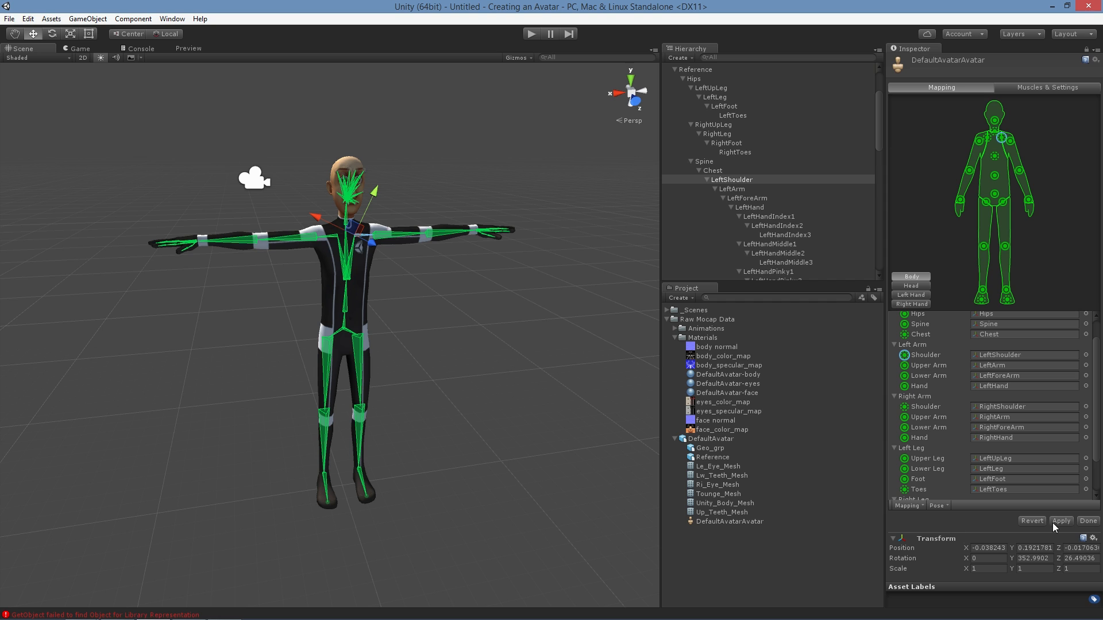
left_click(1088, 521)
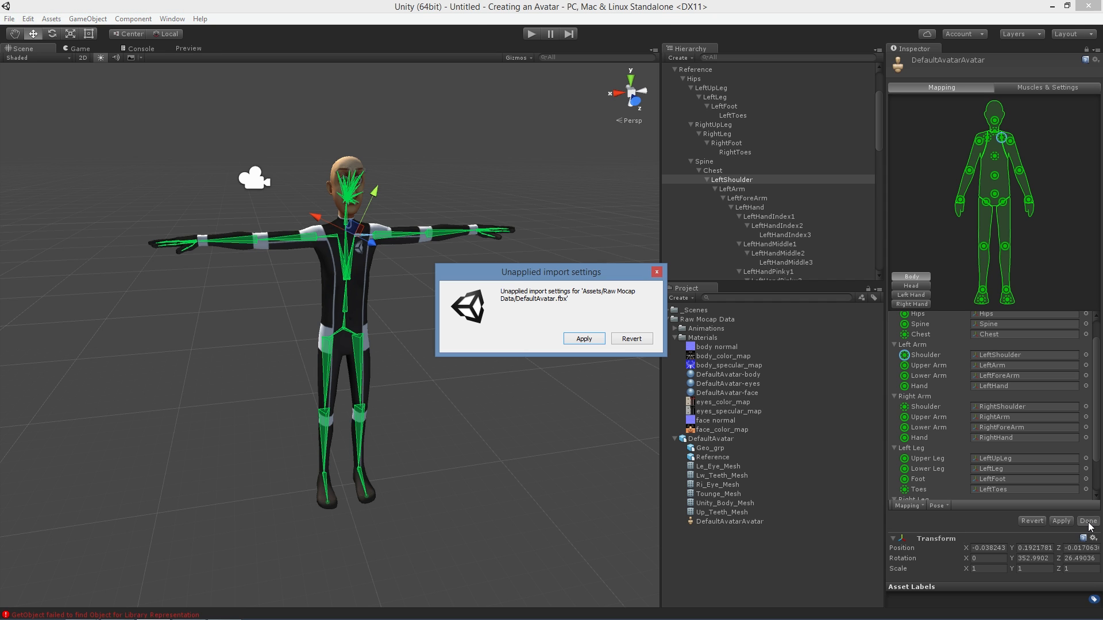
left_click(645, 339)
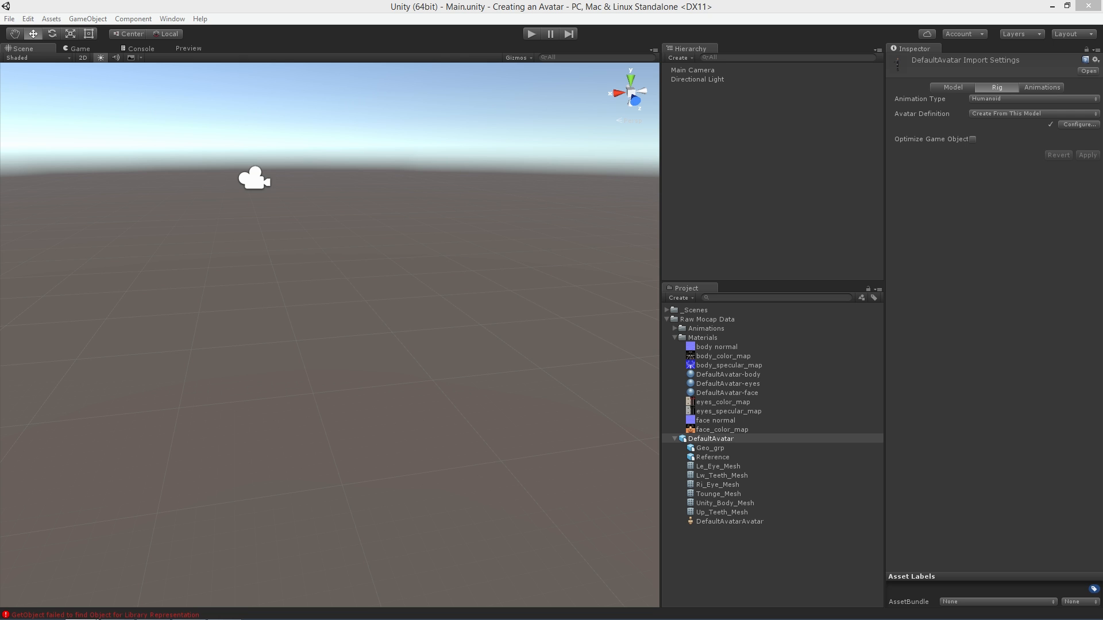
- Browse the Idle animations folder and preview the Idle_IdleToIdlesR clip on the character at about frame 601
left_click(676, 368)
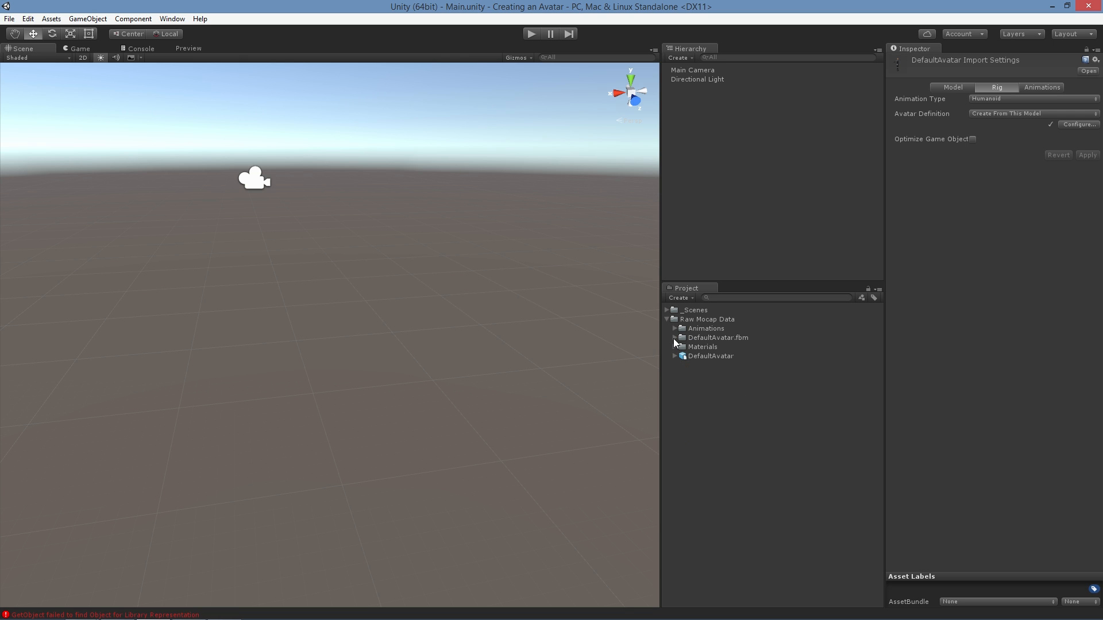
left_click(674, 338)
left_click(675, 338)
left_click(674, 328)
left_click(691, 356)
left_click(691, 384)
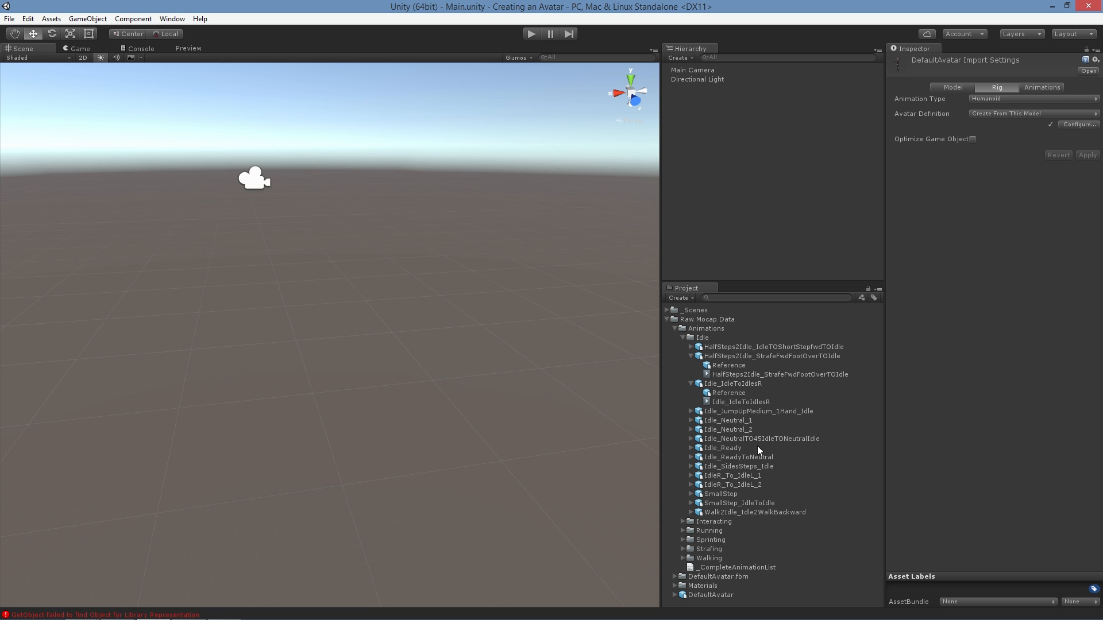
left_click(729, 404)
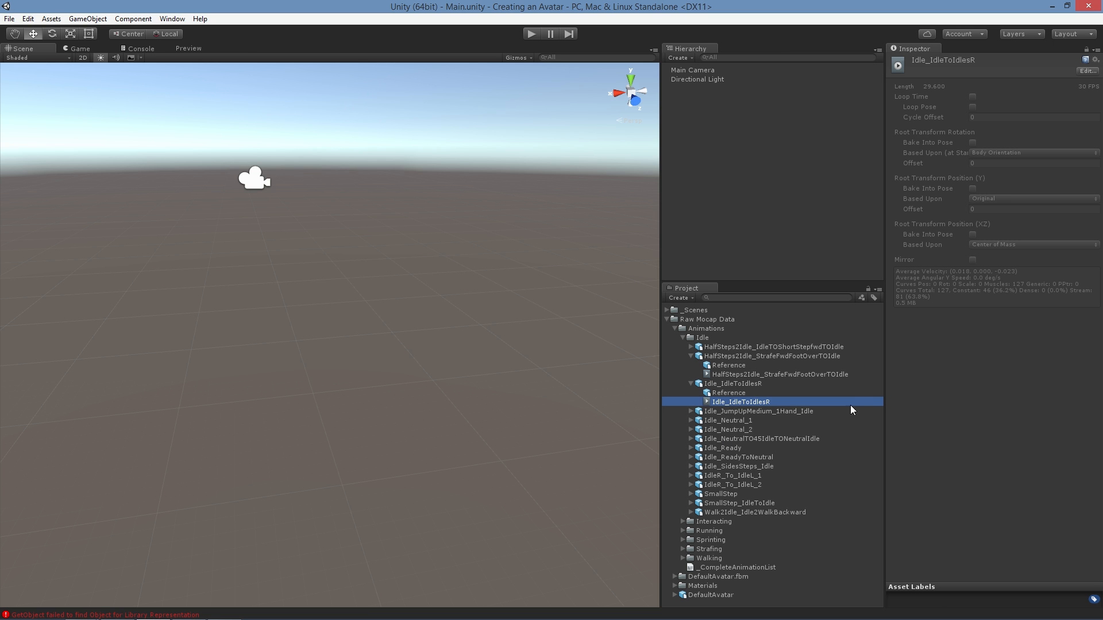
left_click(197, 47)
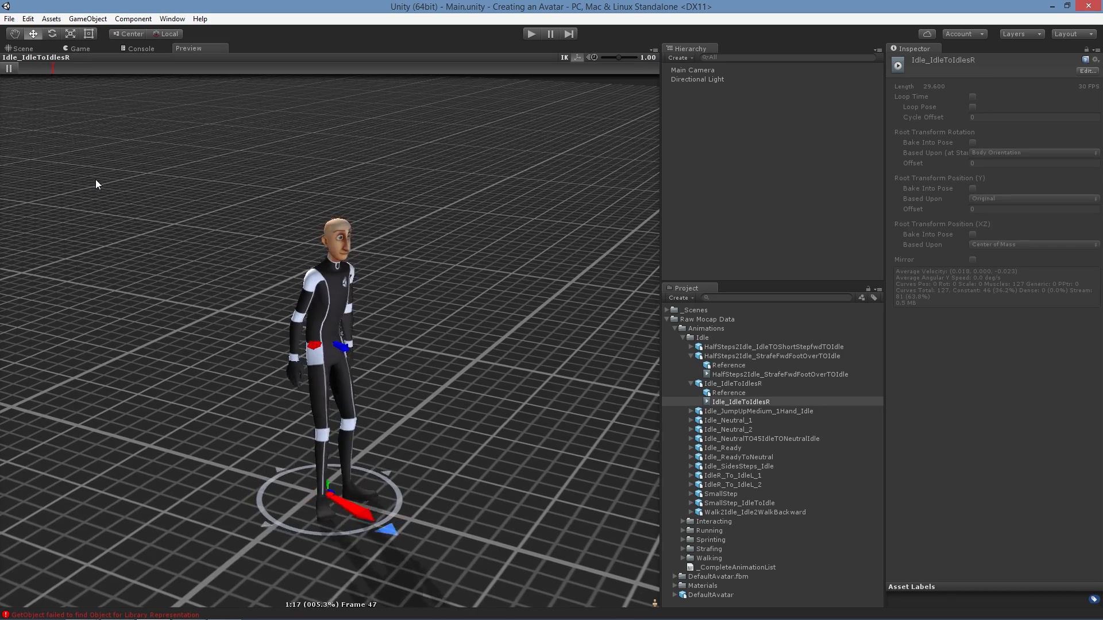
left_click(452, 67)
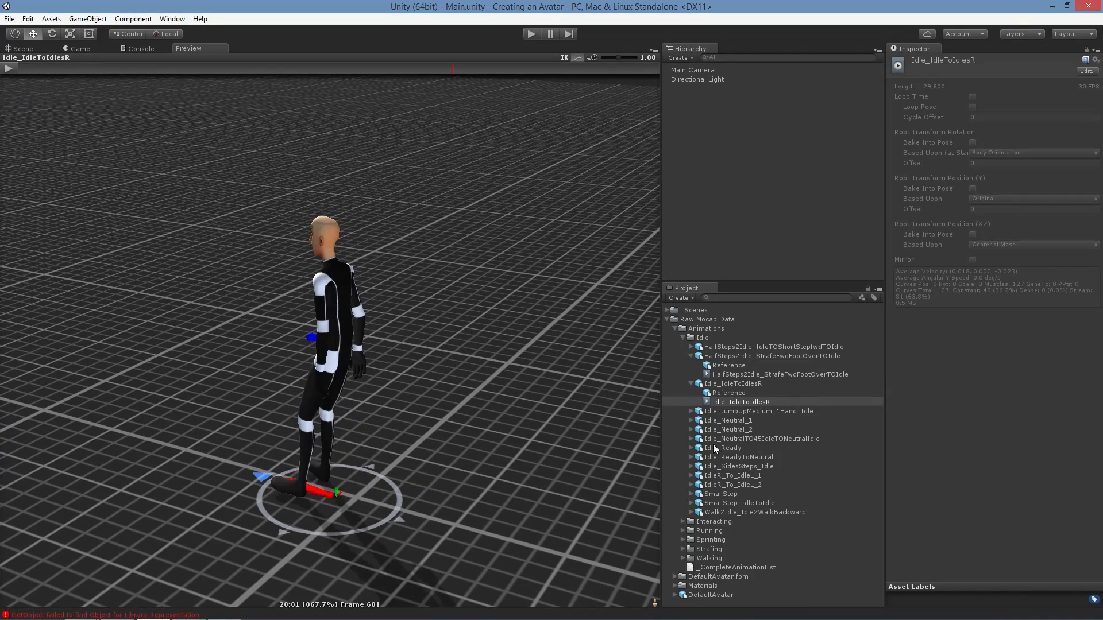
- Turn off Import Animation in DefaultAvatar's import settings and apply the change
left_click(683, 338)
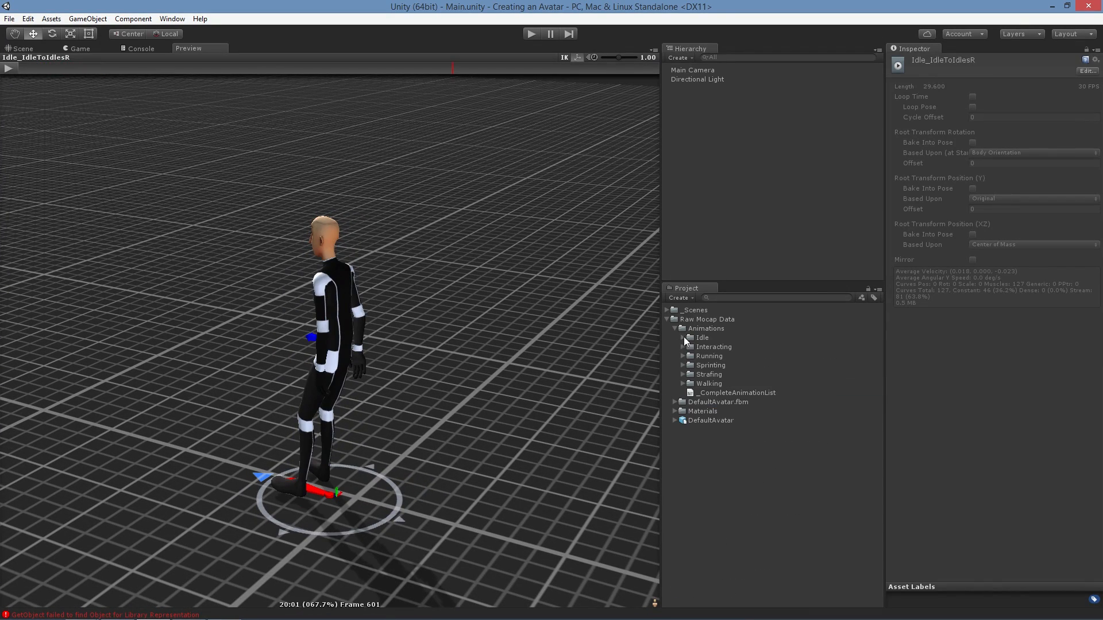
left_click(706, 420)
left_click(1044, 88)
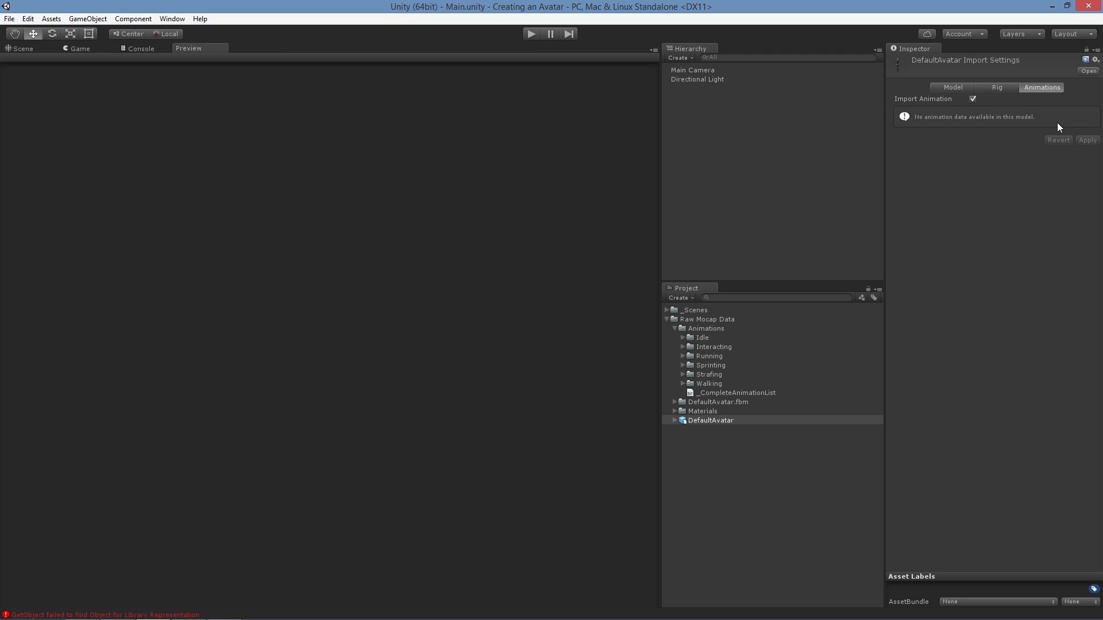
left_click(972, 99)
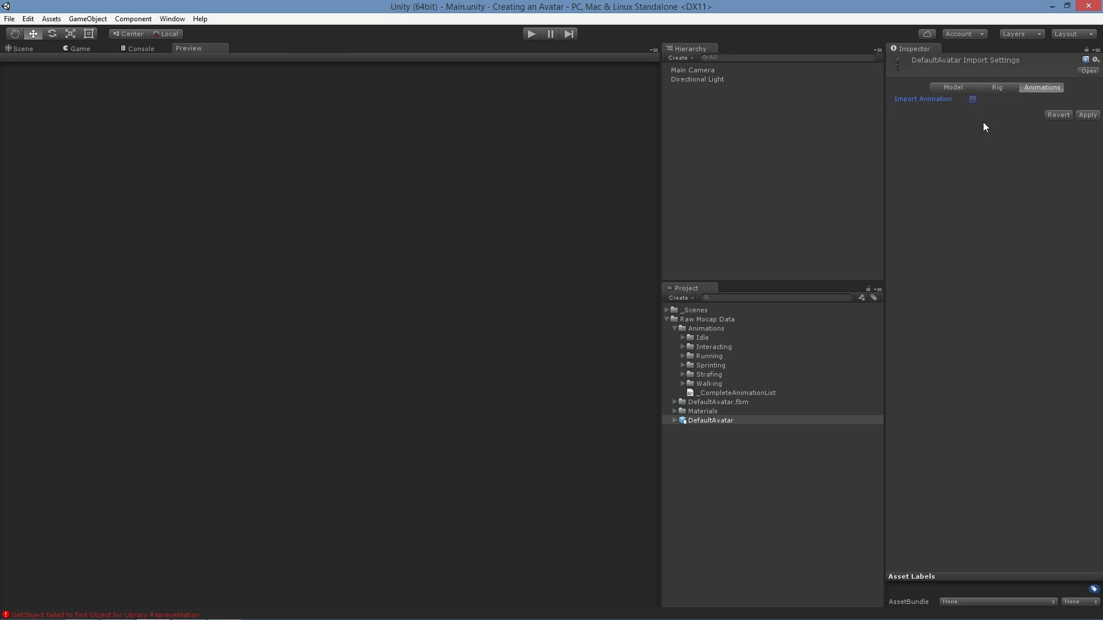
left_click(1085, 115)
key("alt+Tab")
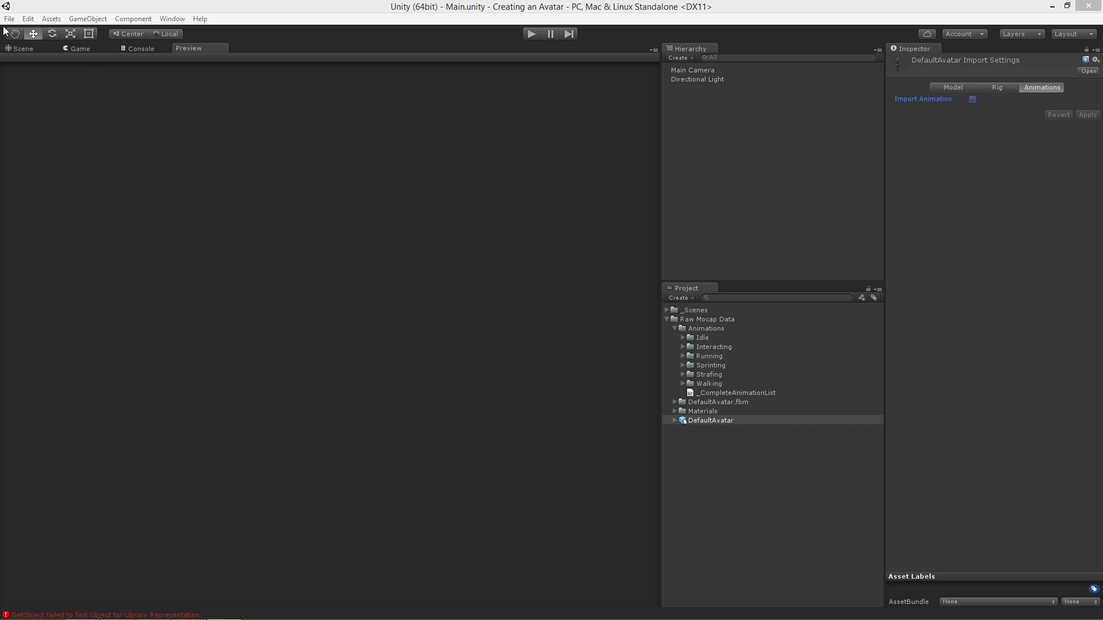
- Add the DefaultAvatar model to the scene hierarchy and locate the Controller field of its Animator component
left_click(30, 48)
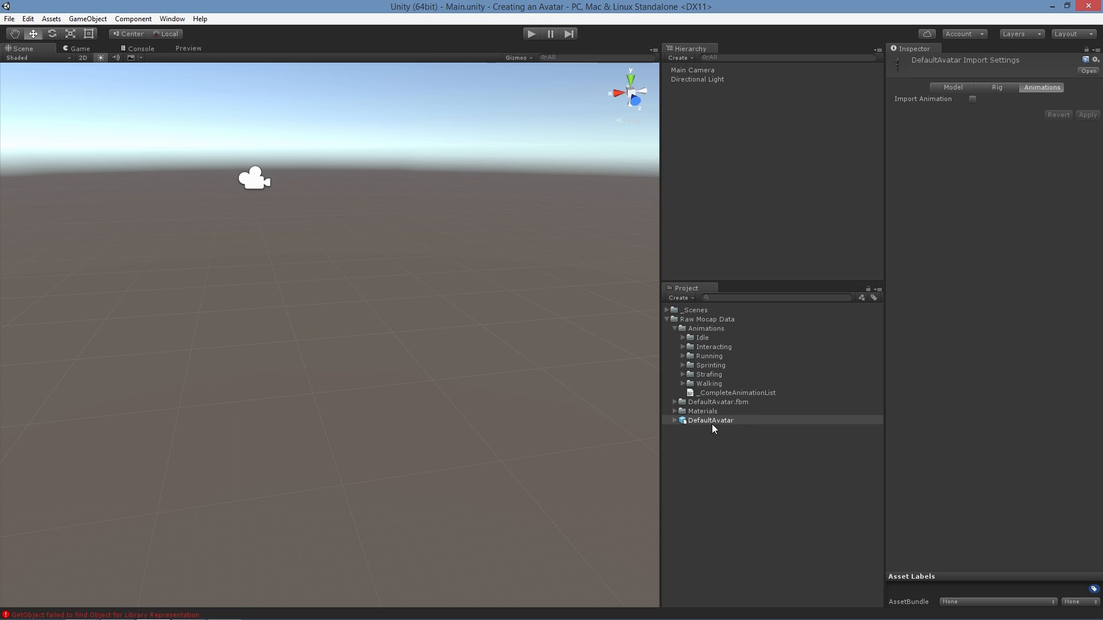
left_click_drag(713, 426, 763, 169)
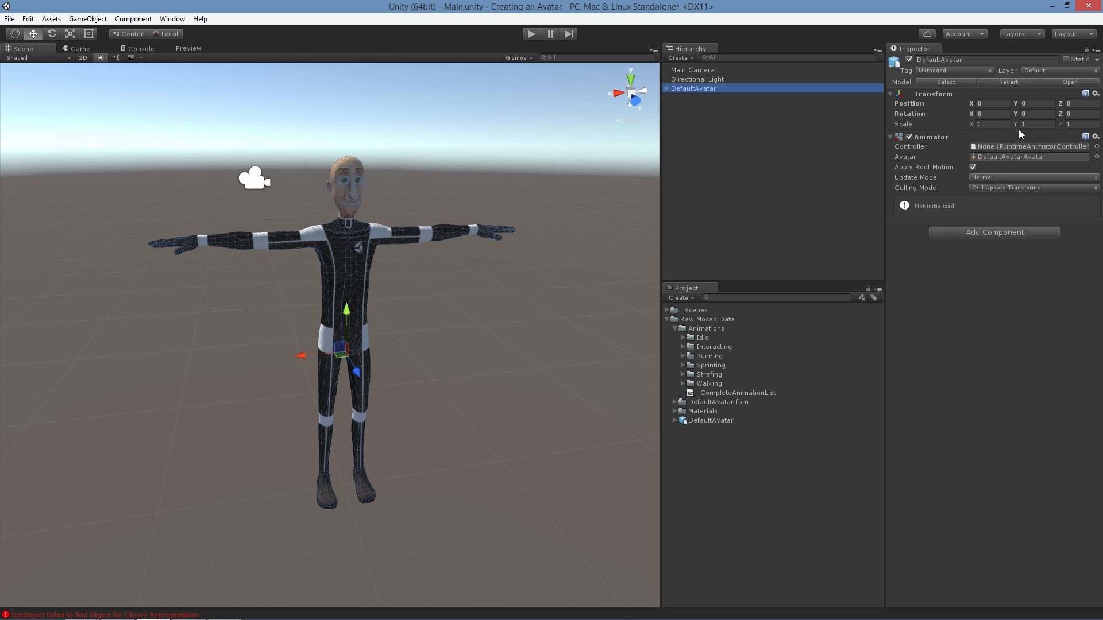
left_click(1005, 147)
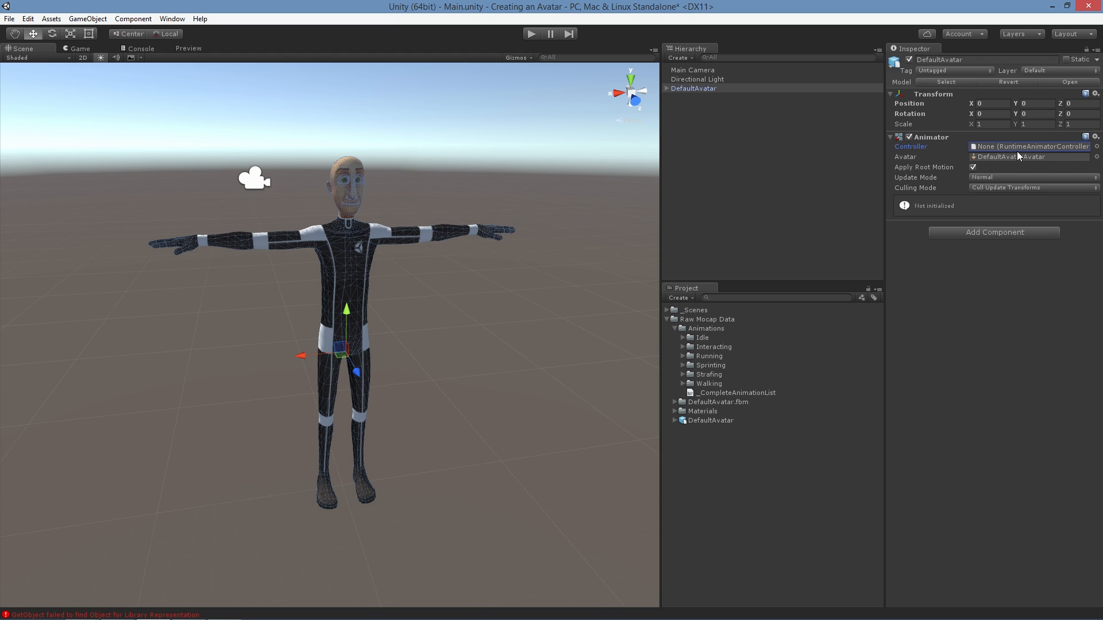
- Create an Animator Controller asset named DefaultController at the project's root level
left_click(1017, 157)
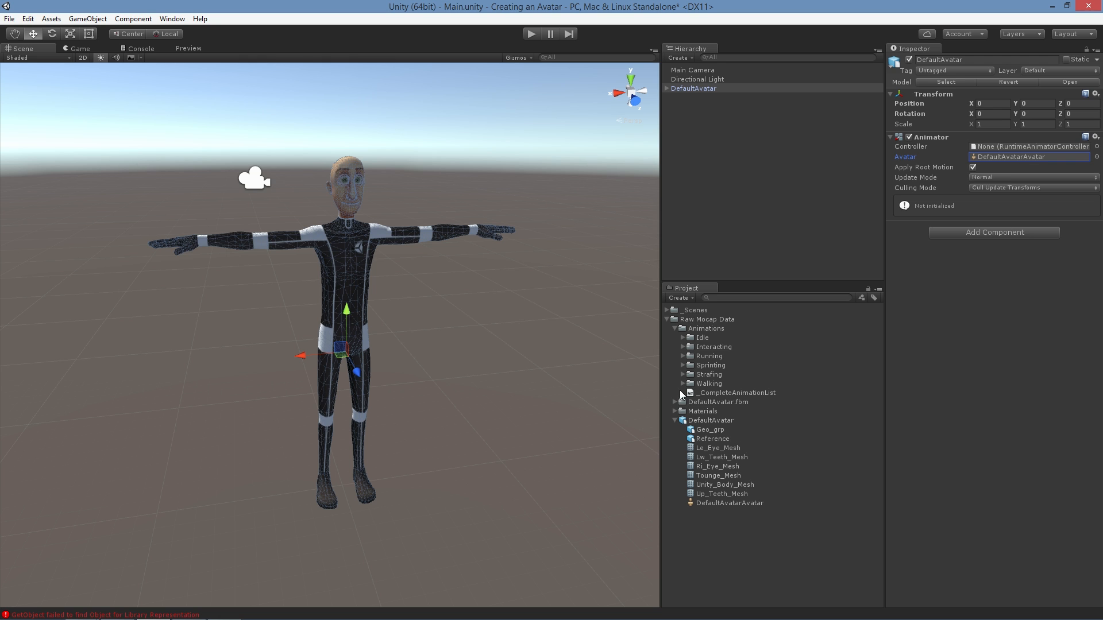
left_click(665, 319)
left_click(680, 298)
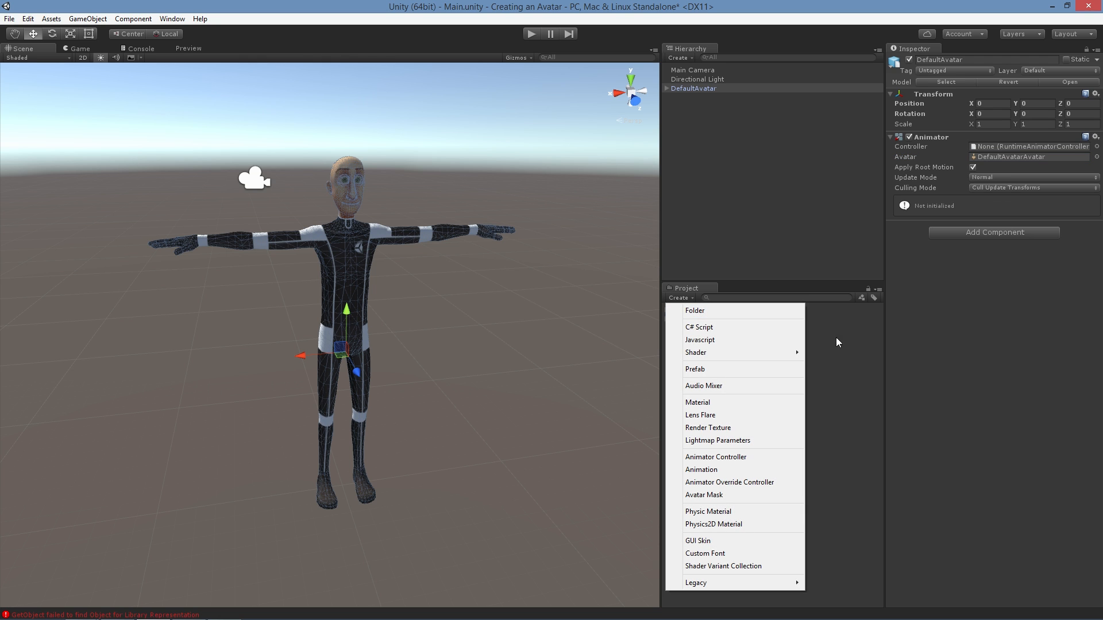
left_click(777, 456)
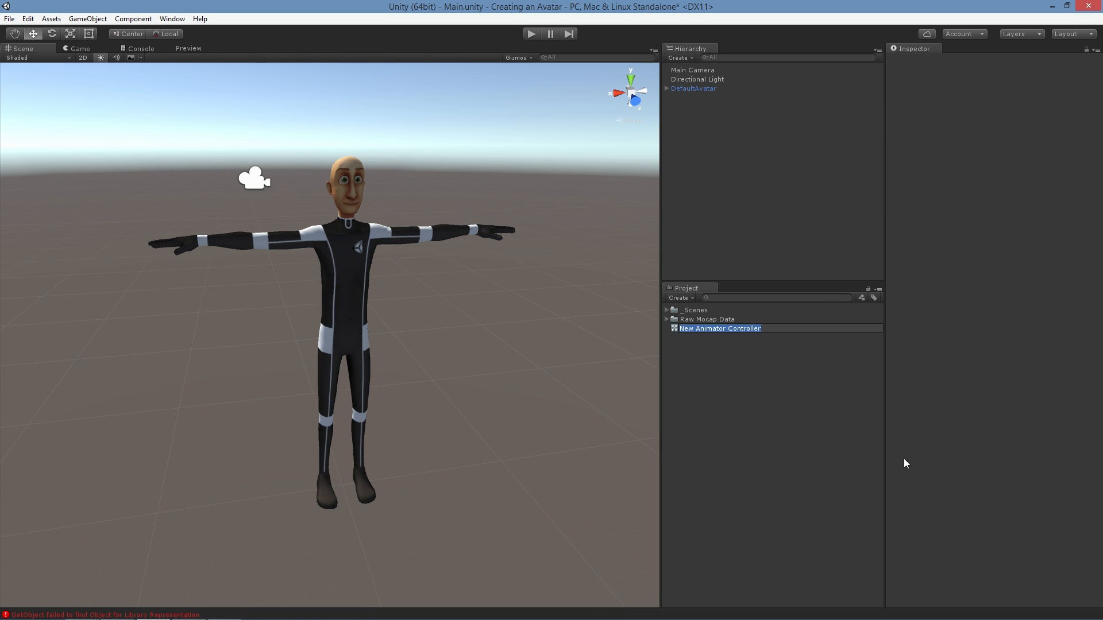
type("Dr")
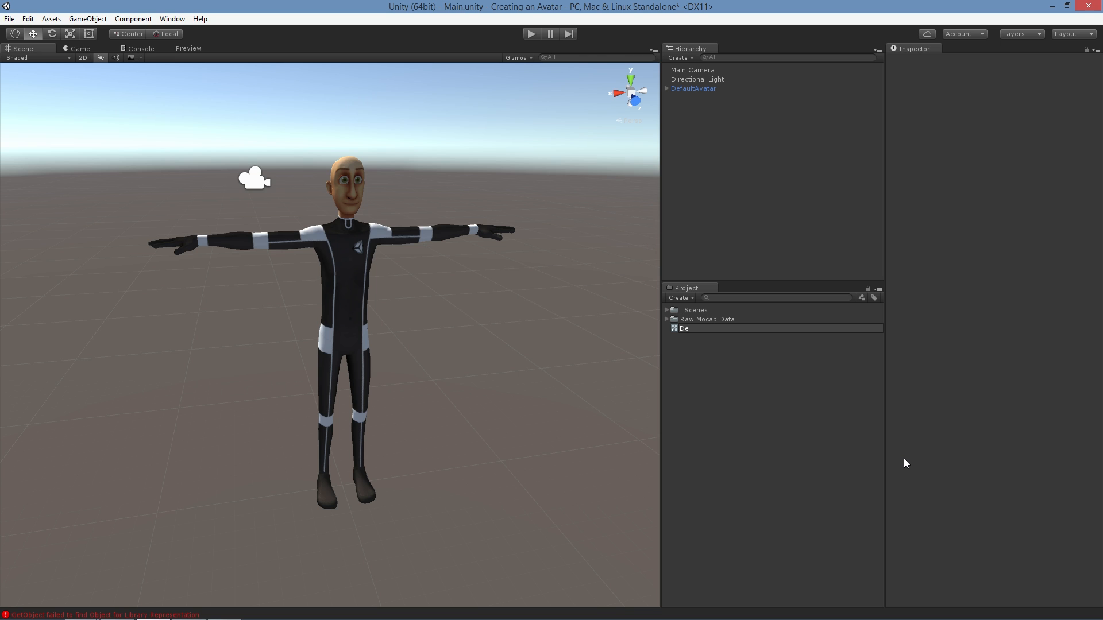
type("faultController")
key("Return")
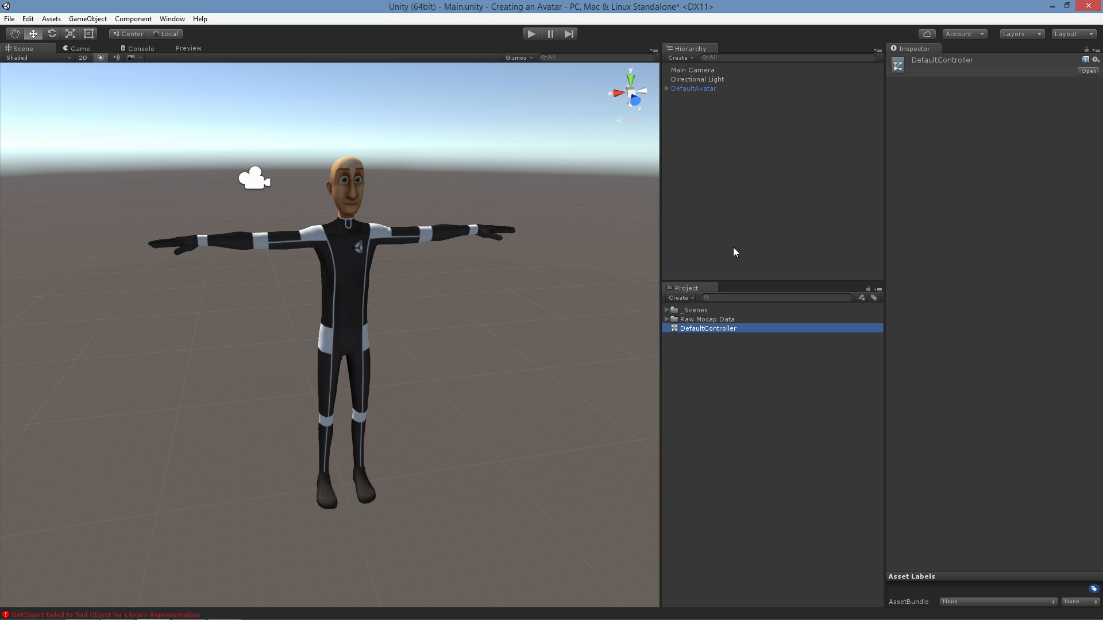
- Assign DefaultController as the Controller of DefaultAvatar's Animator component and open its state graph
left_click(710, 92)
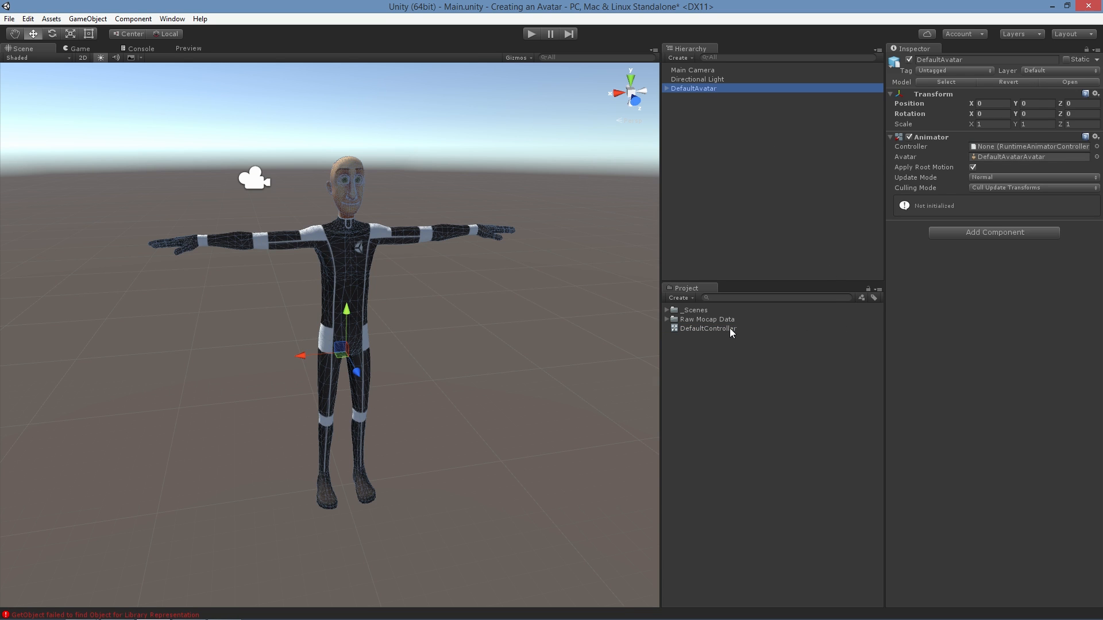
left_click_drag(730, 329, 1033, 152)
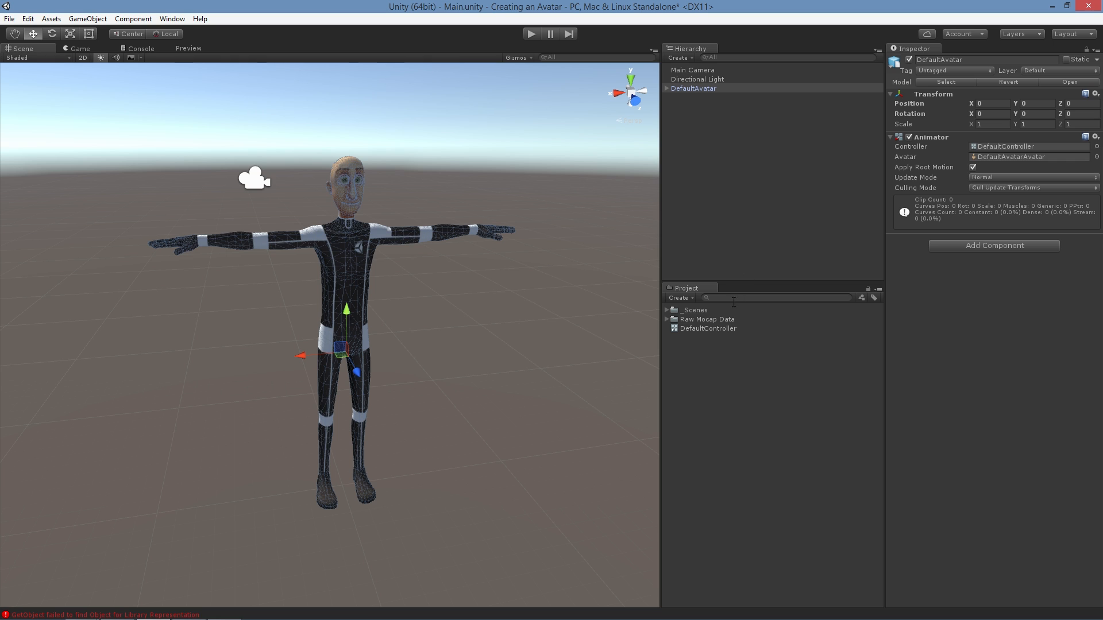
double_click(721, 328)
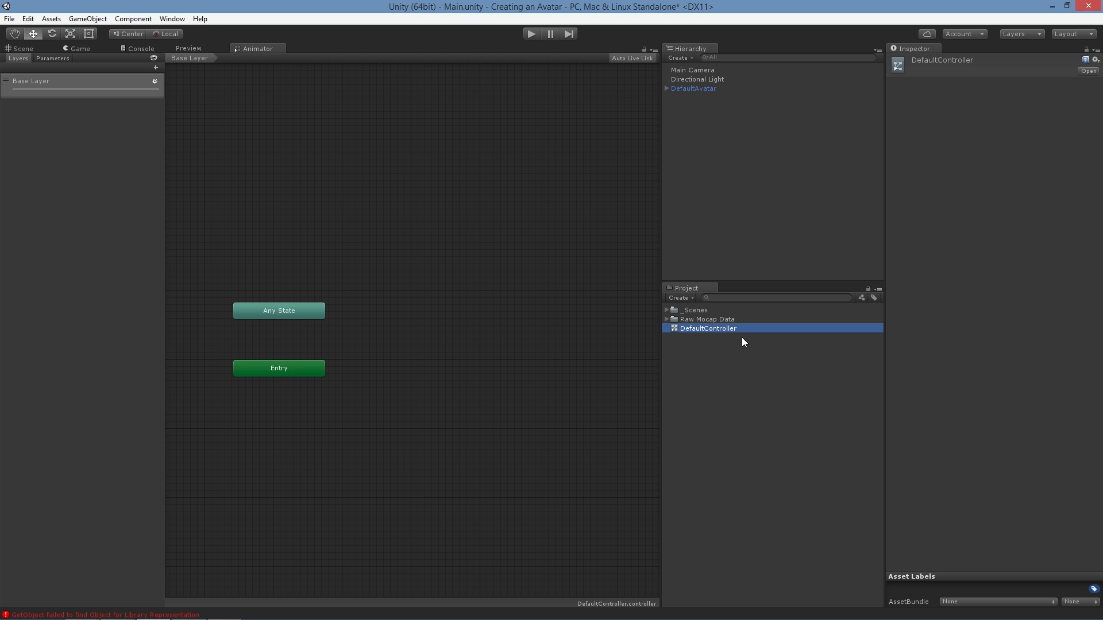
left_click(425, 304)
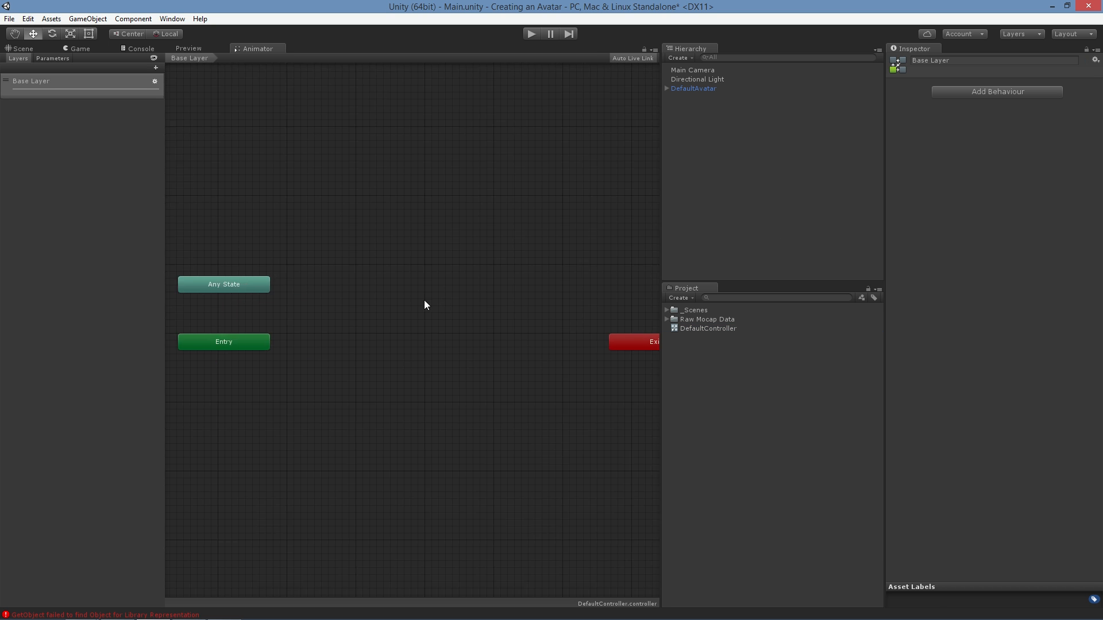
middle_click_drag(425, 305, 435, 378)
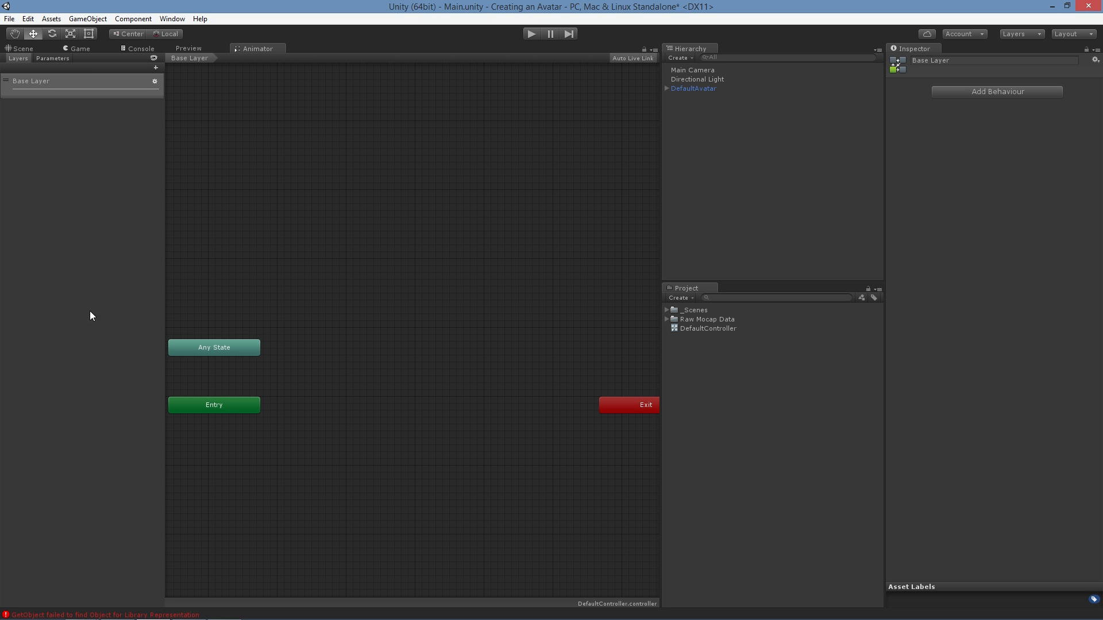
- Expand the Animations folder with all its subfolders, skim the mocap clips it contains, and collapse it again
left_click(666, 319)
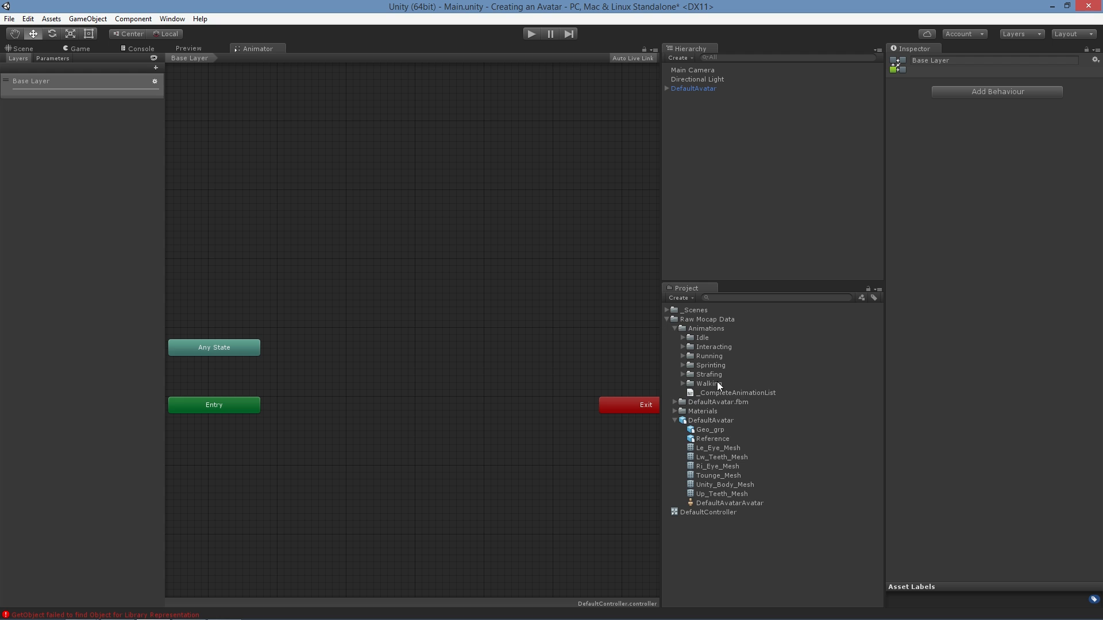
left_click(674, 329)
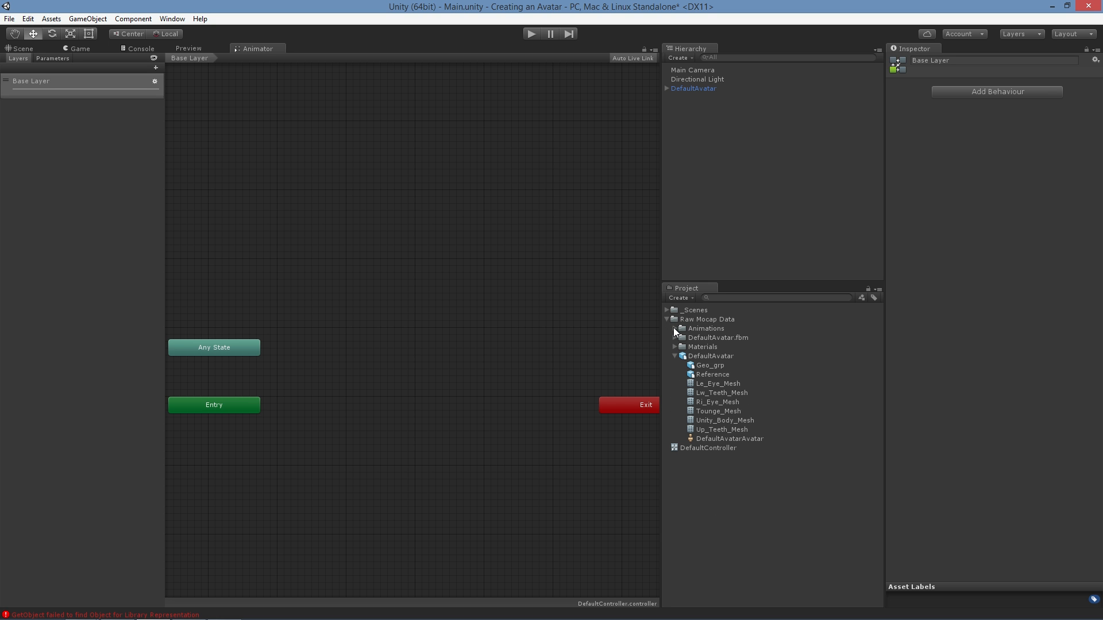
left_click(674, 328, "alt")
scroll(749, 397, "down", 15)
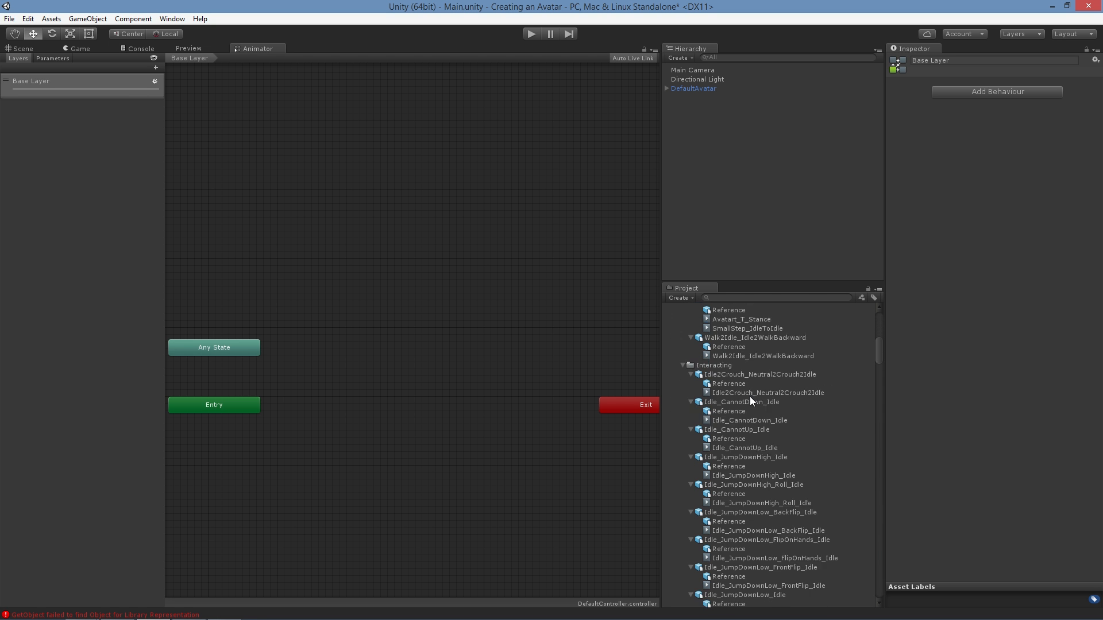
scroll(751, 397, "down", 15)
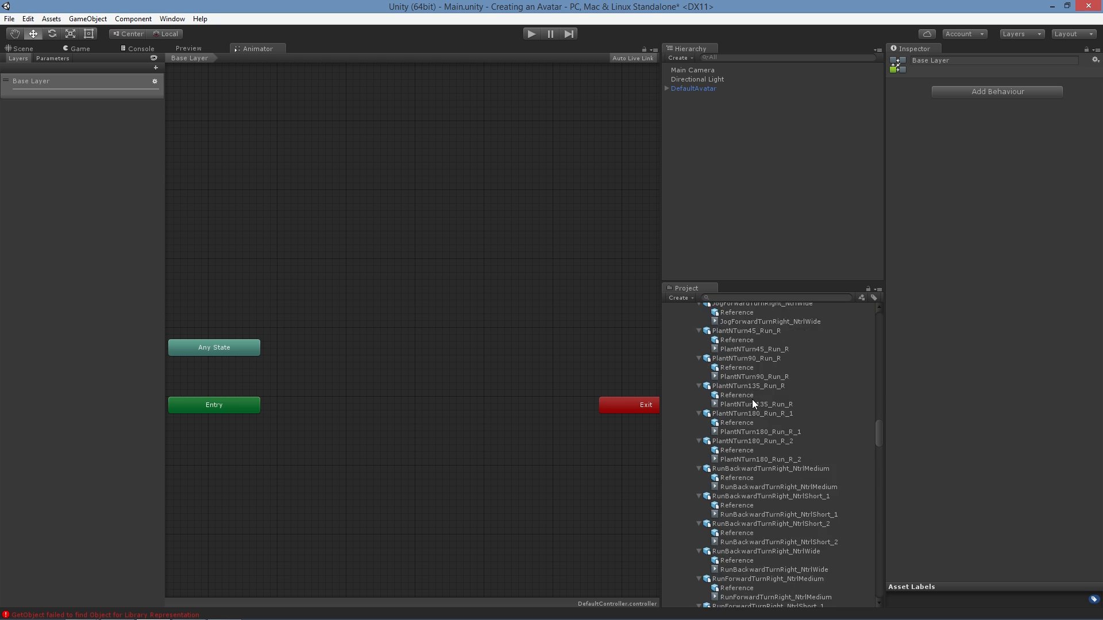
scroll(750, 385, "up", 20)
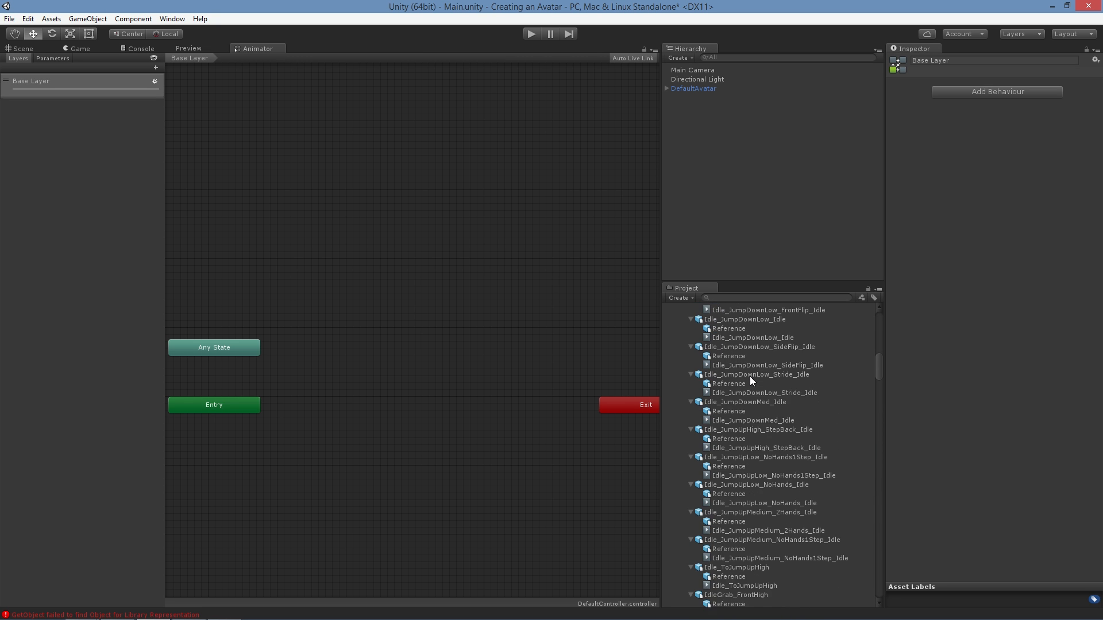
key("alt")
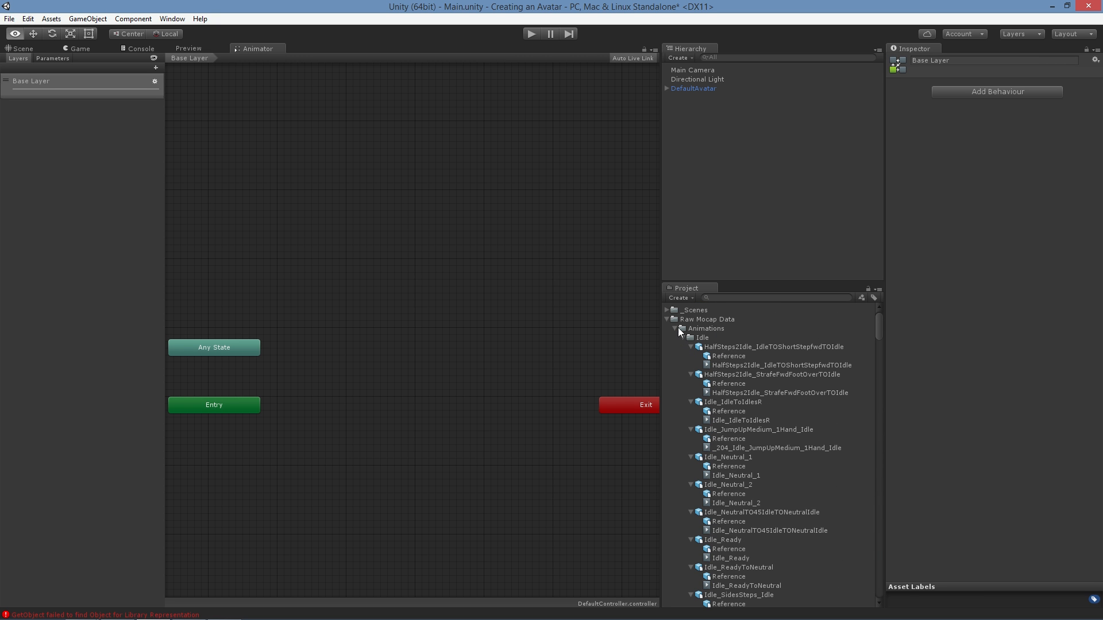
left_click(675, 328, "alt")
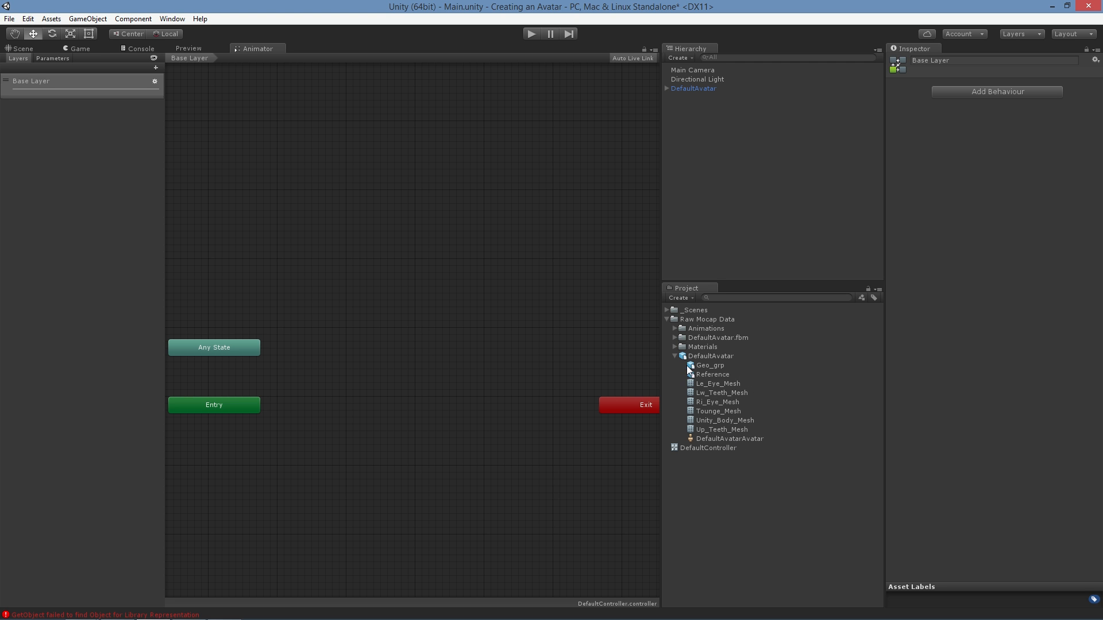
- Create a folder named WalkingAnimations at the project's root level
left_click(675, 357)
right_click(702, 401)
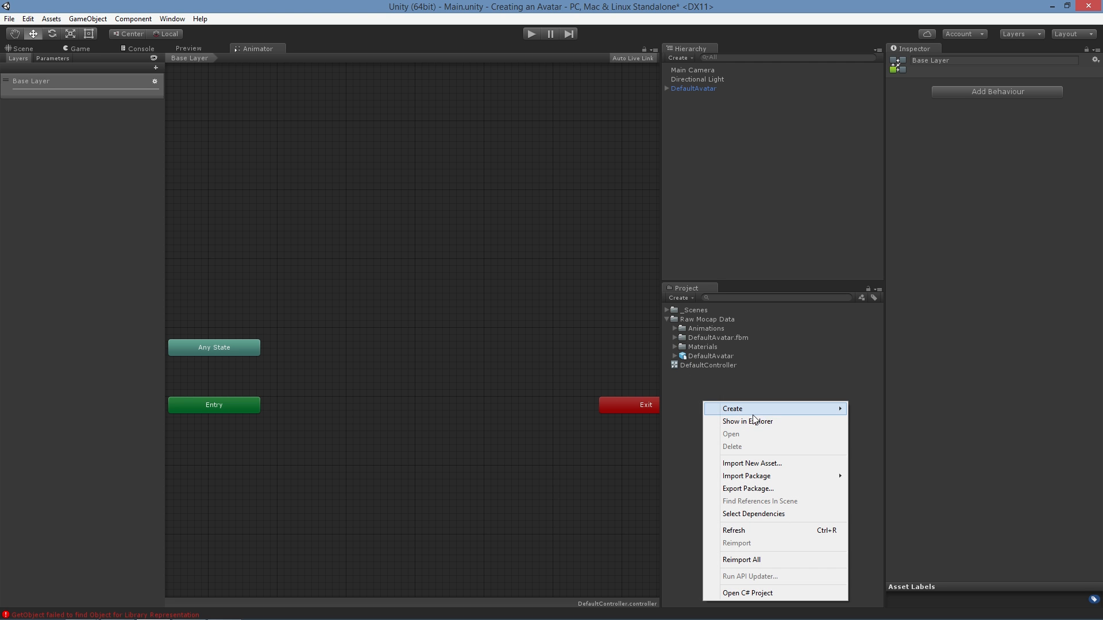
mouse_move(764, 410)
left_click(895, 134)
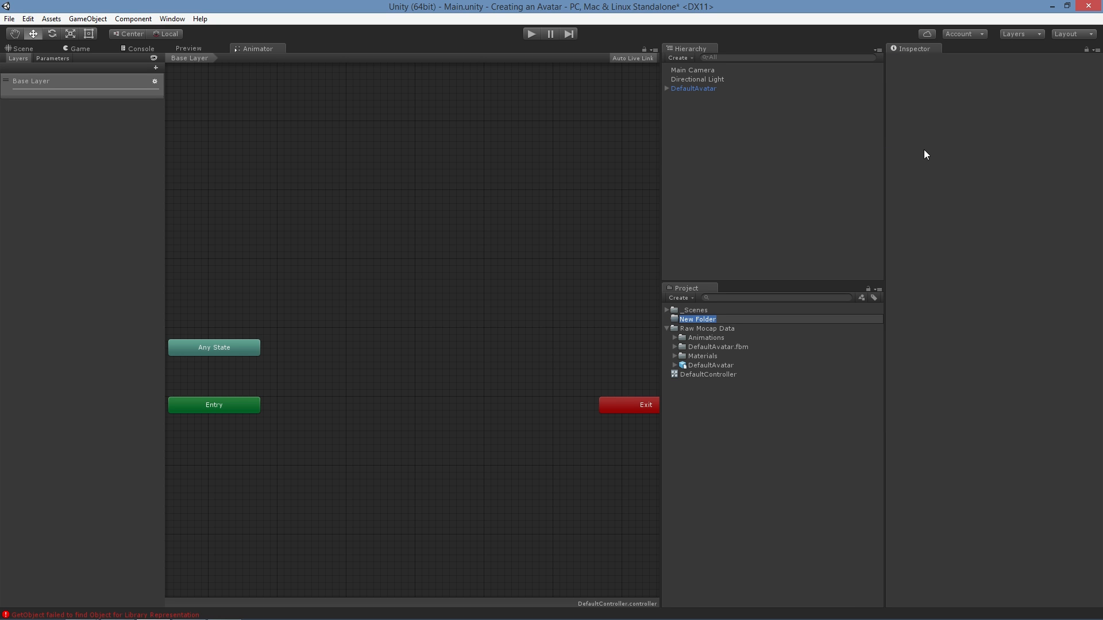
type("WalkingAnimations")
key("Return")
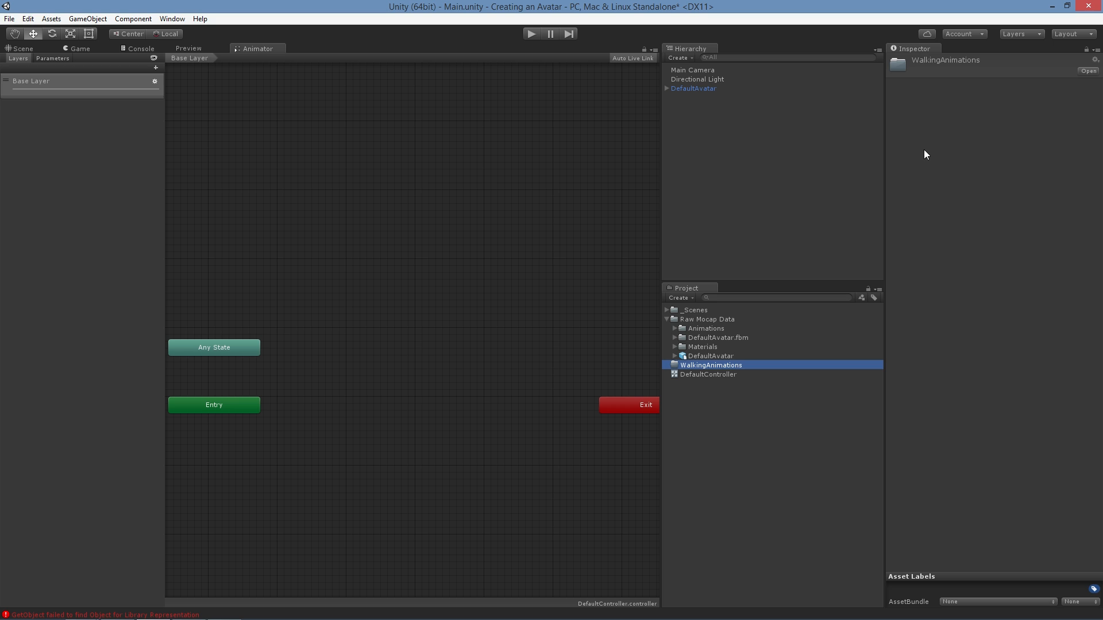
- Expand the Strafing animations folder and rename the WalkingAnimations folder as _WalkingAnimations
left_click(674, 328)
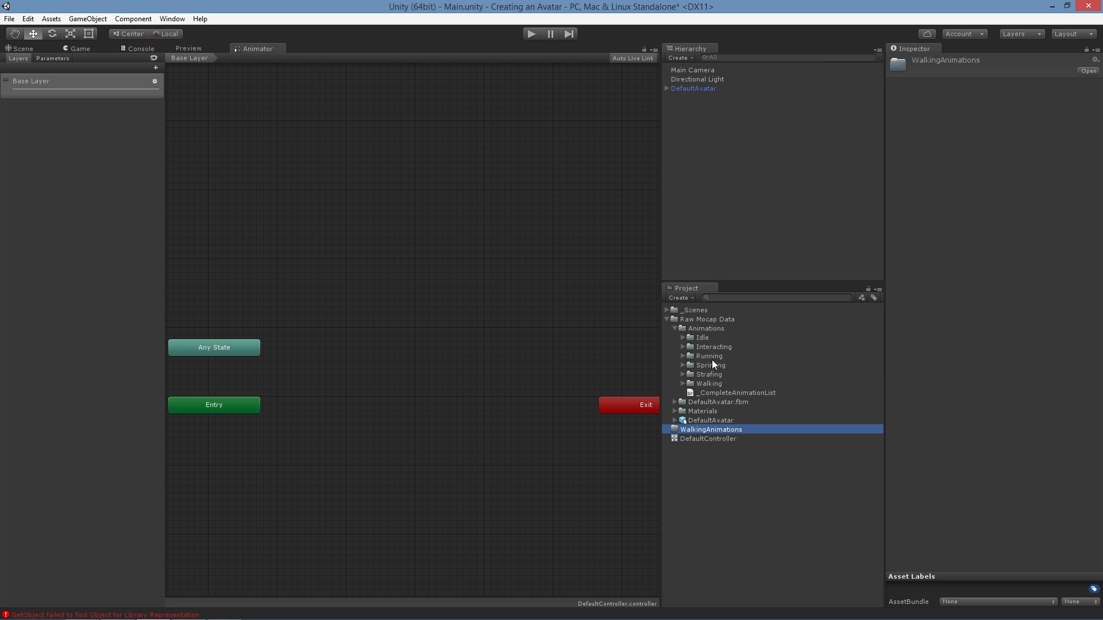
left_click(683, 374)
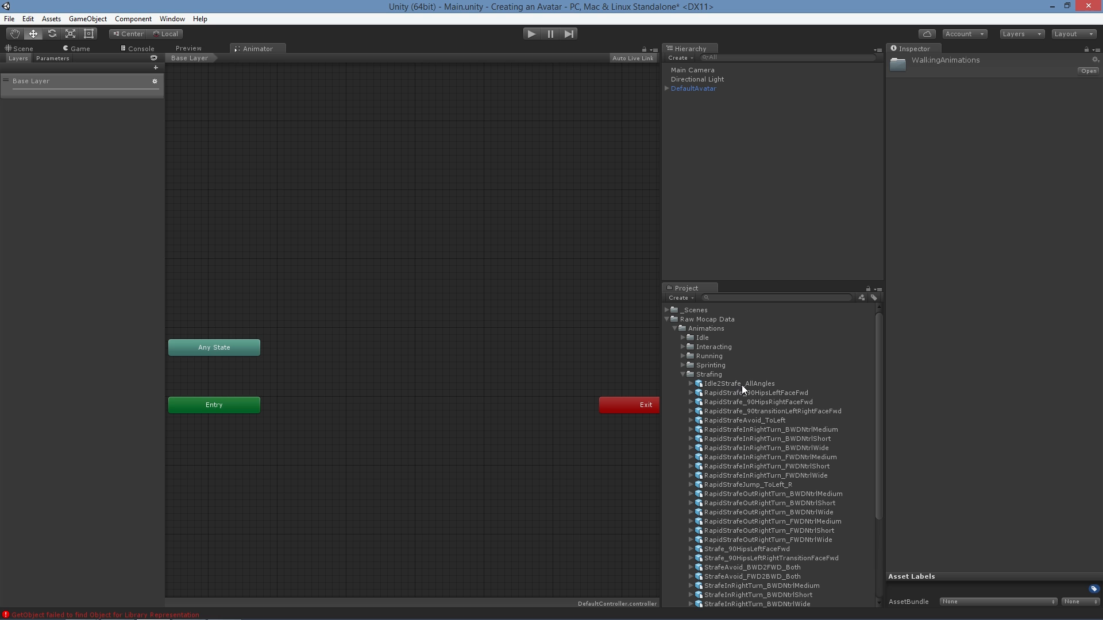
scroll(741, 394, "down", 5)
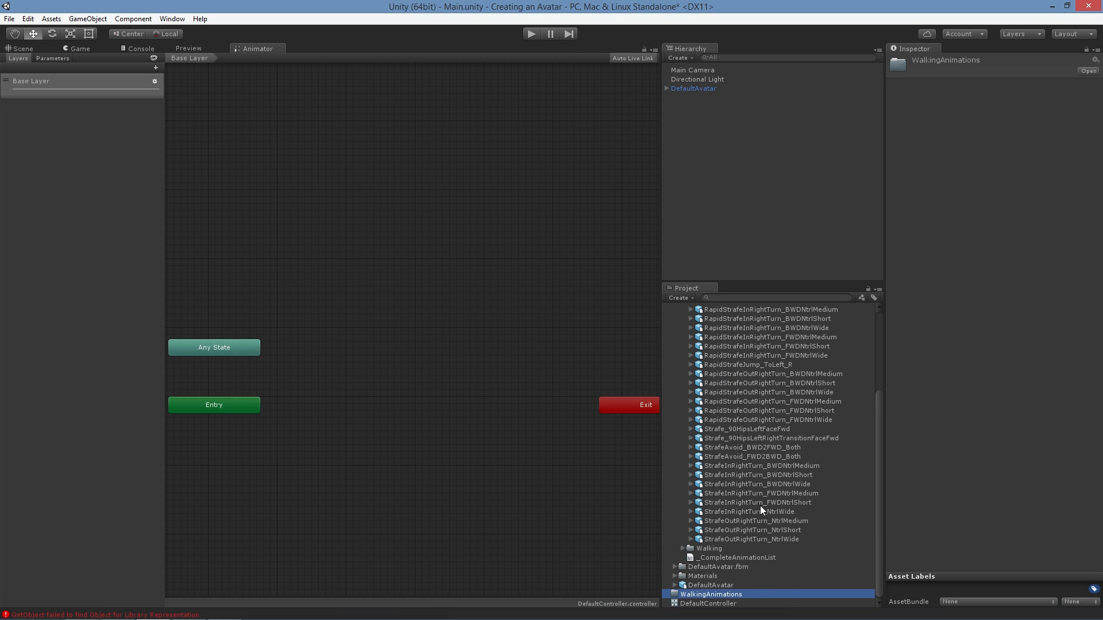
left_click(708, 596)
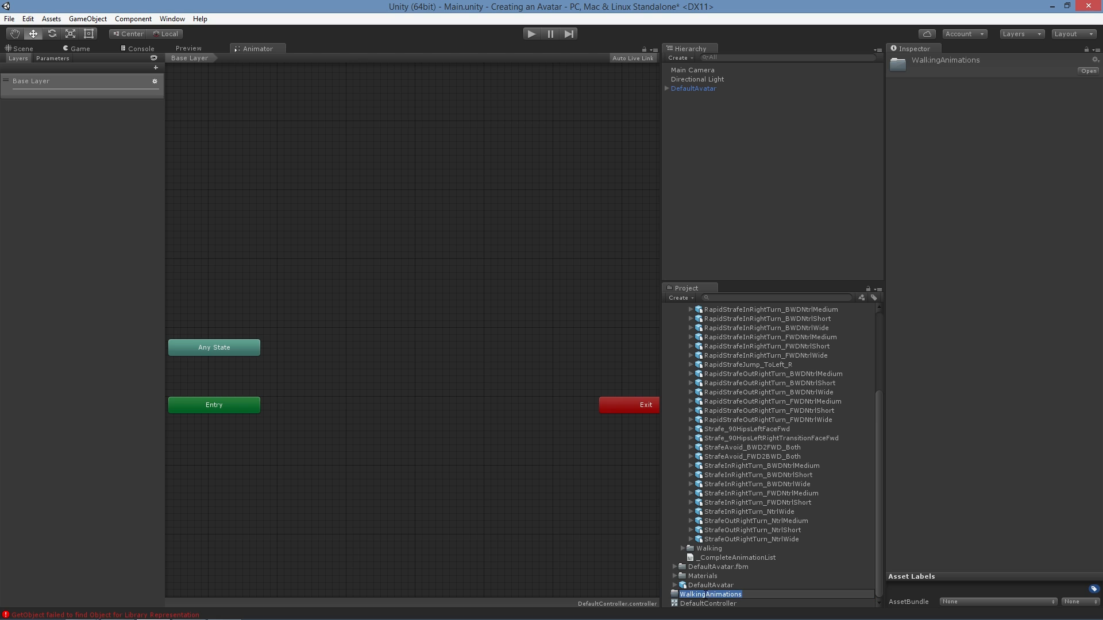
double_click(707, 596)
left_click(679, 598)
type("_")
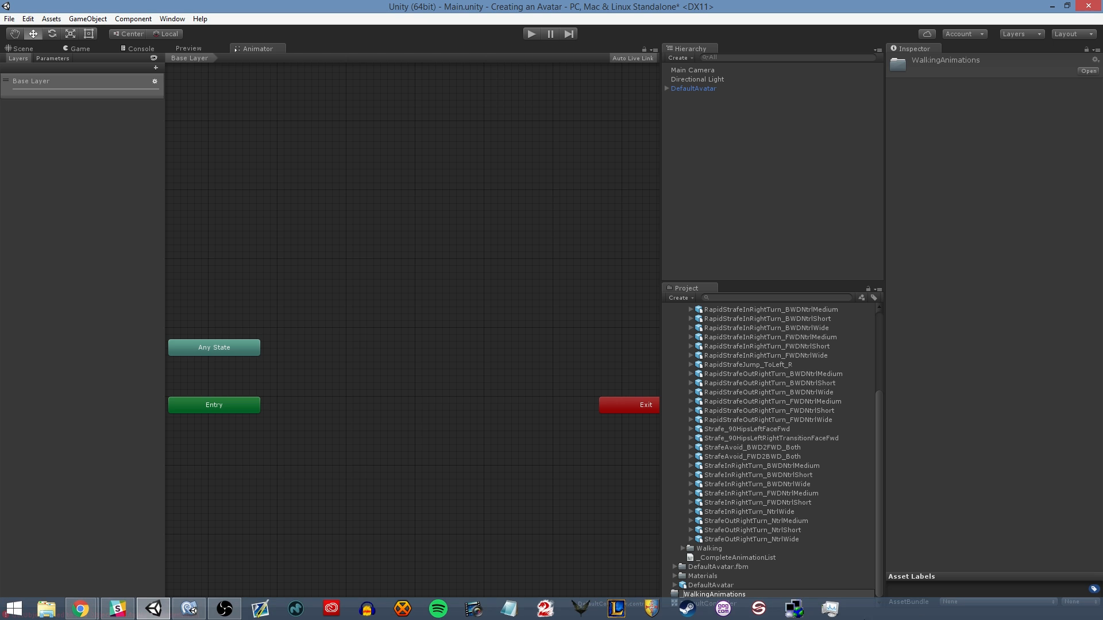
key("Return")
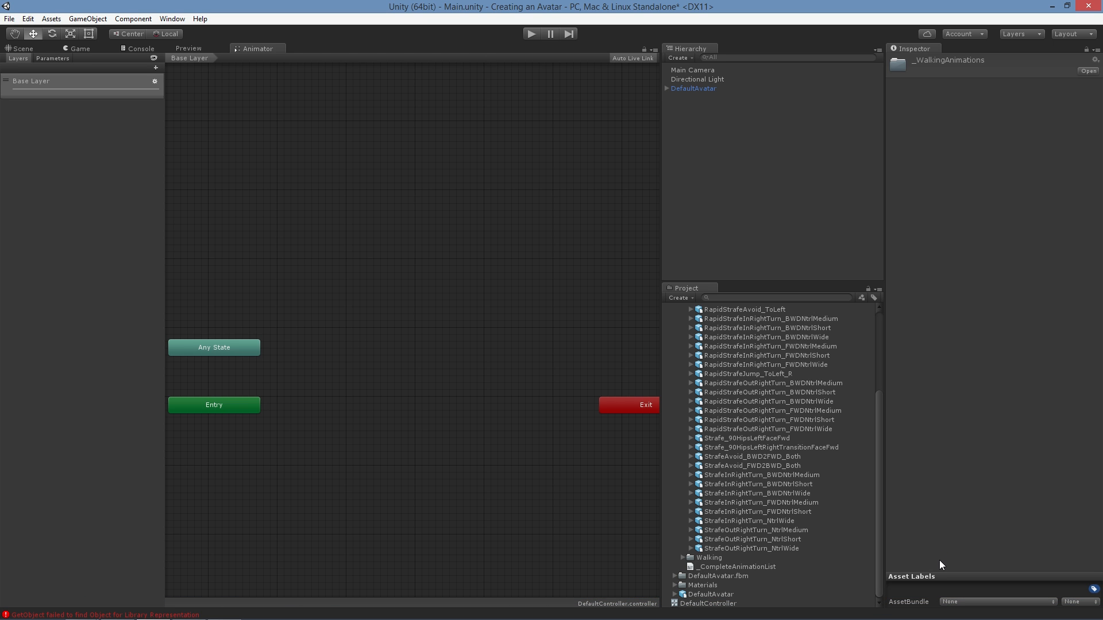
- Move Idle2Strafe_AllAngles from the Strafing folder and Idle_Neutral_1 from the Idle folder into _WalkingAnimations
scroll(802, 413, "up", 5)
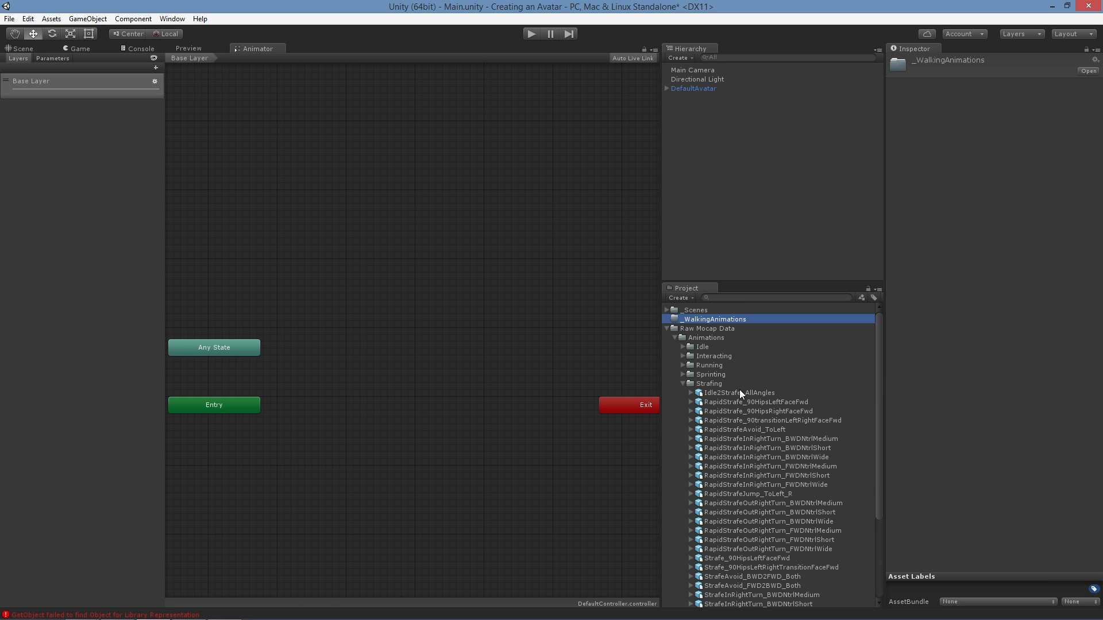
left_click_drag(716, 393, 720, 321)
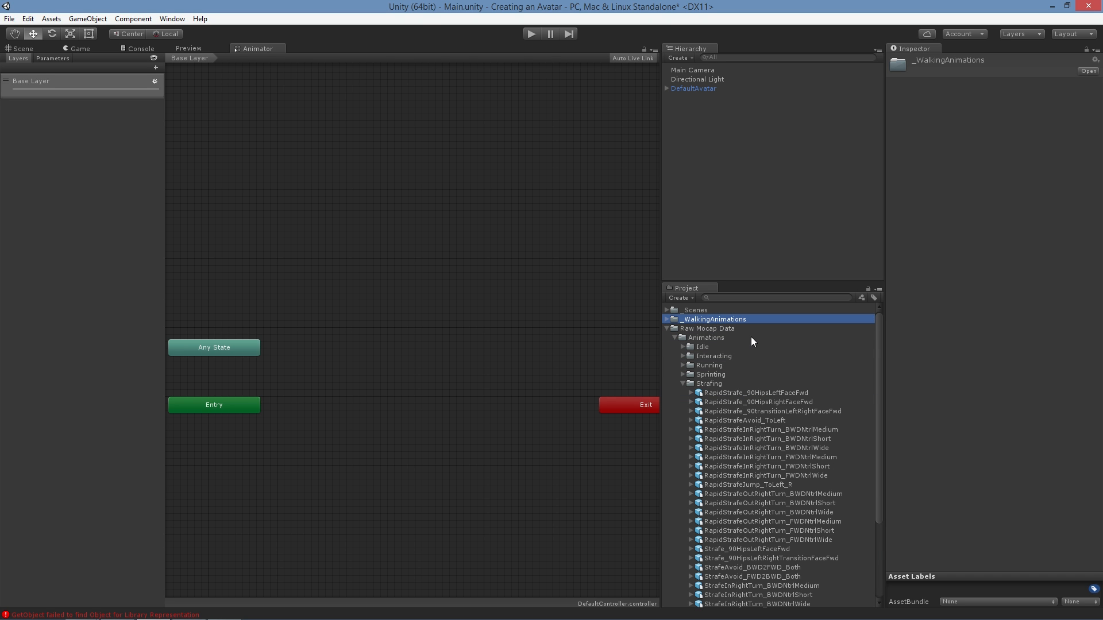
left_click(683, 384)
left_click(683, 347)
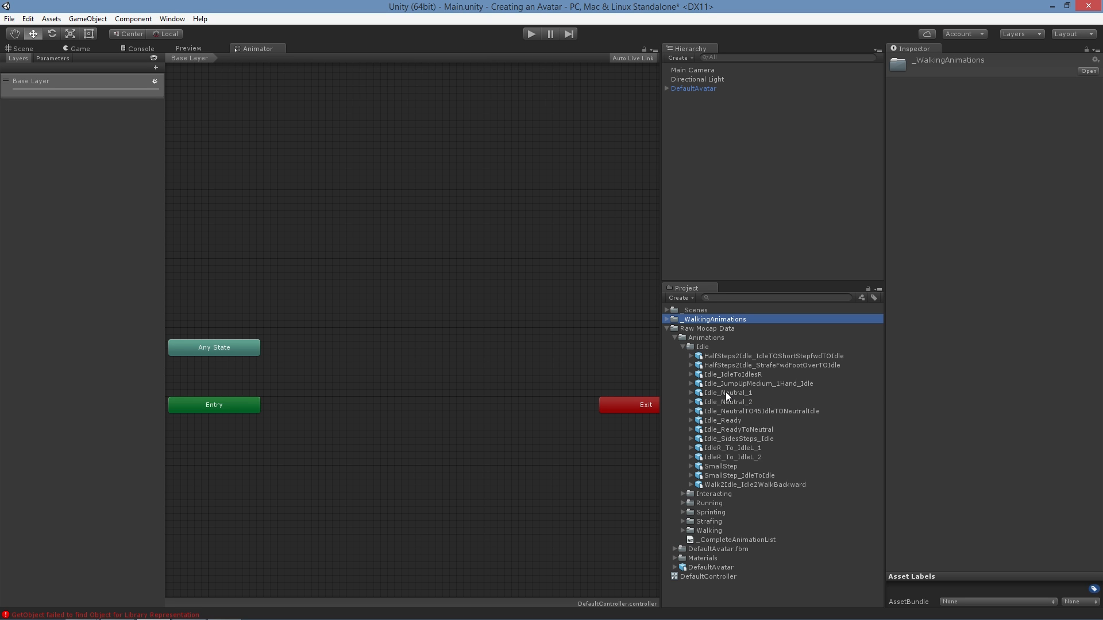
left_click_drag(727, 394, 709, 318)
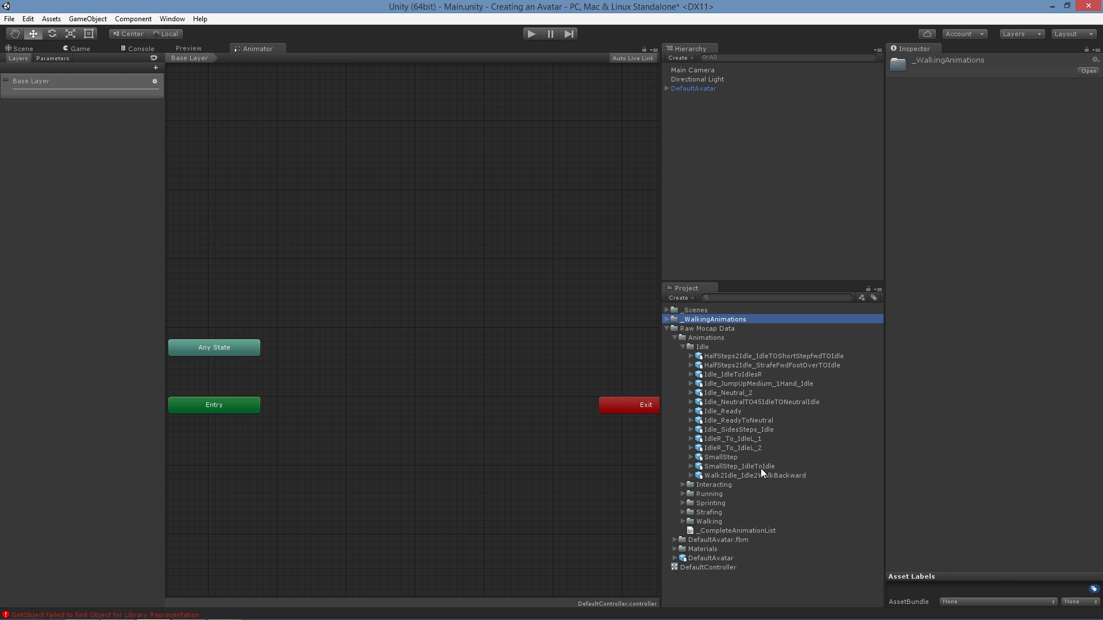
left_click(682, 345)
- Move WalkBackward_NtrlFaceFwd and WalkFWD from the Walking folder into _WalkingAnimations
left_click(682, 393)
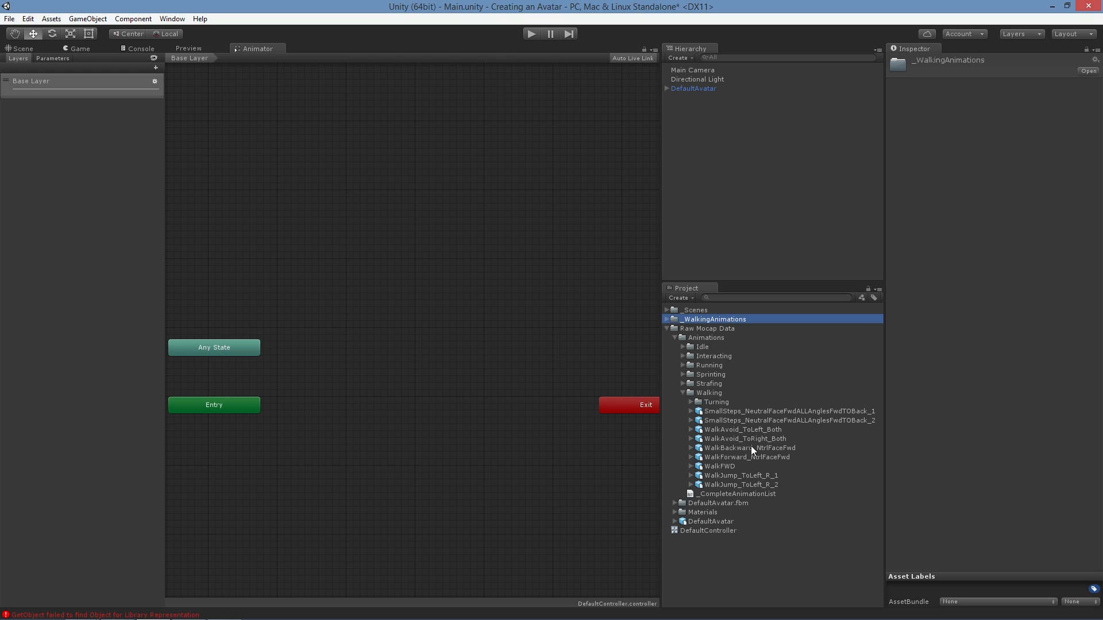
left_click_drag(703, 450, 737, 322)
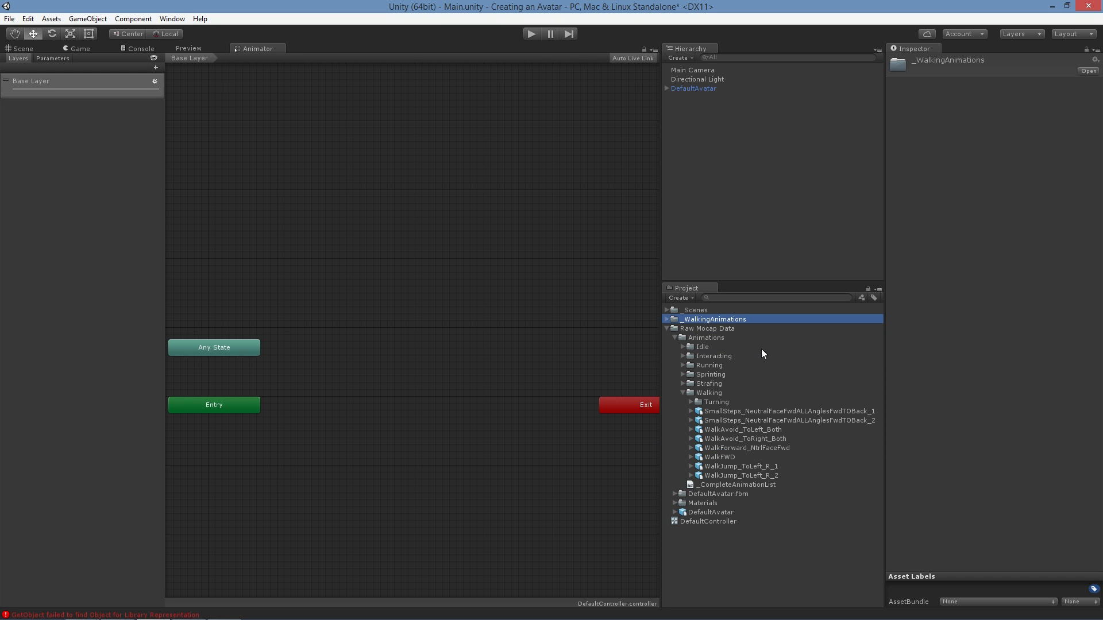
left_click_drag(729, 456, 739, 320)
left_click(683, 393)
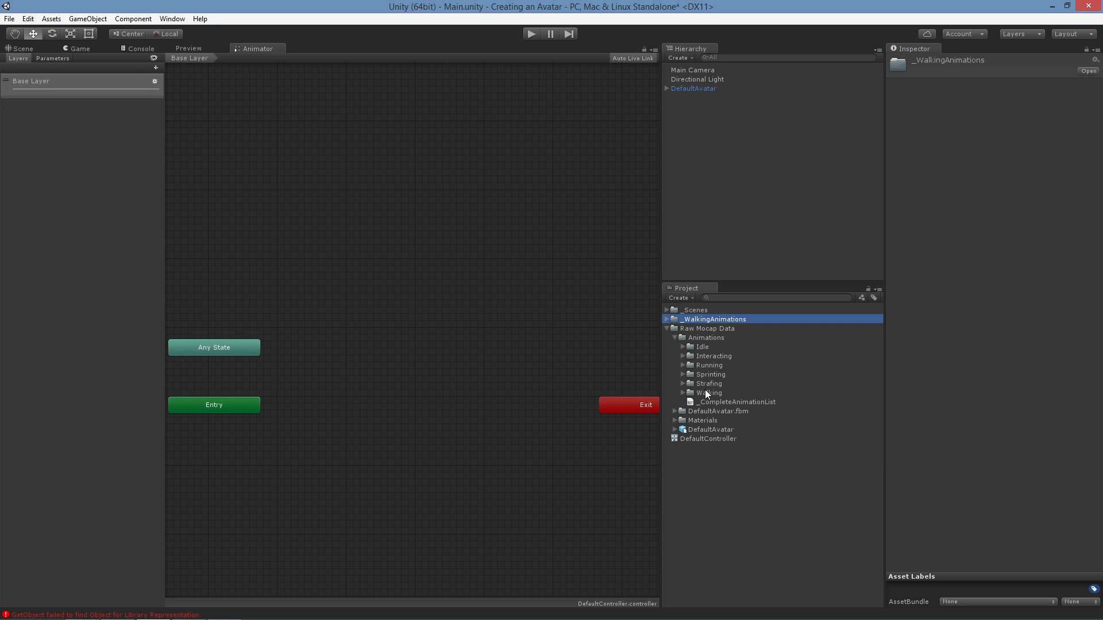
- Collapse the Raw Mocap Data folder and select all four animation files inside _WalkingAnimations
left_click(667, 328)
left_click(667, 319)
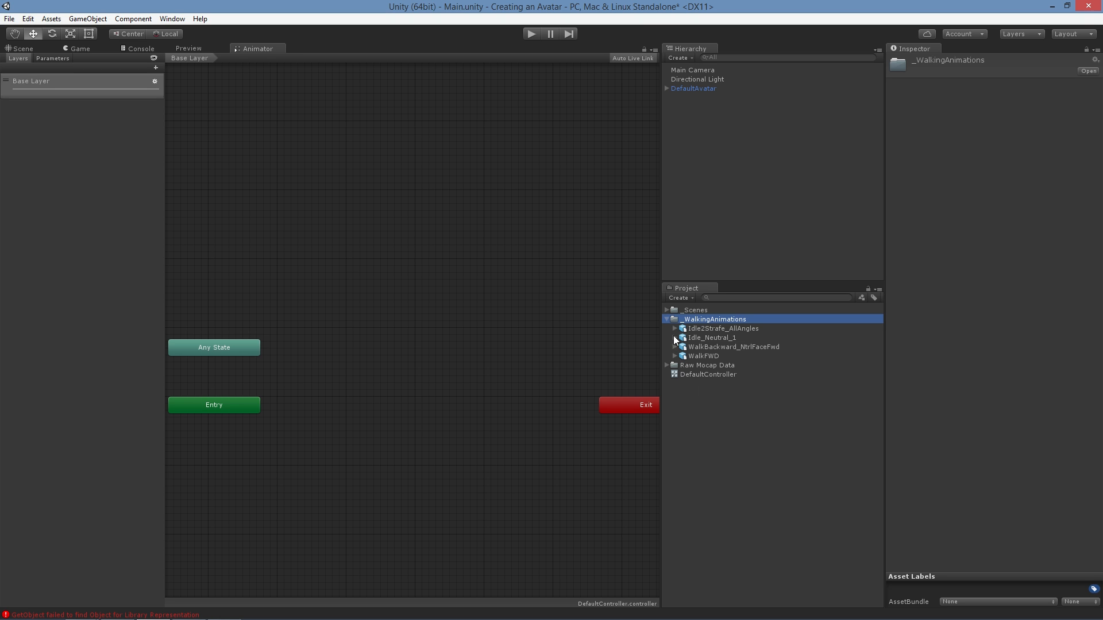
left_click(721, 329)
left_click(722, 355, "shift")
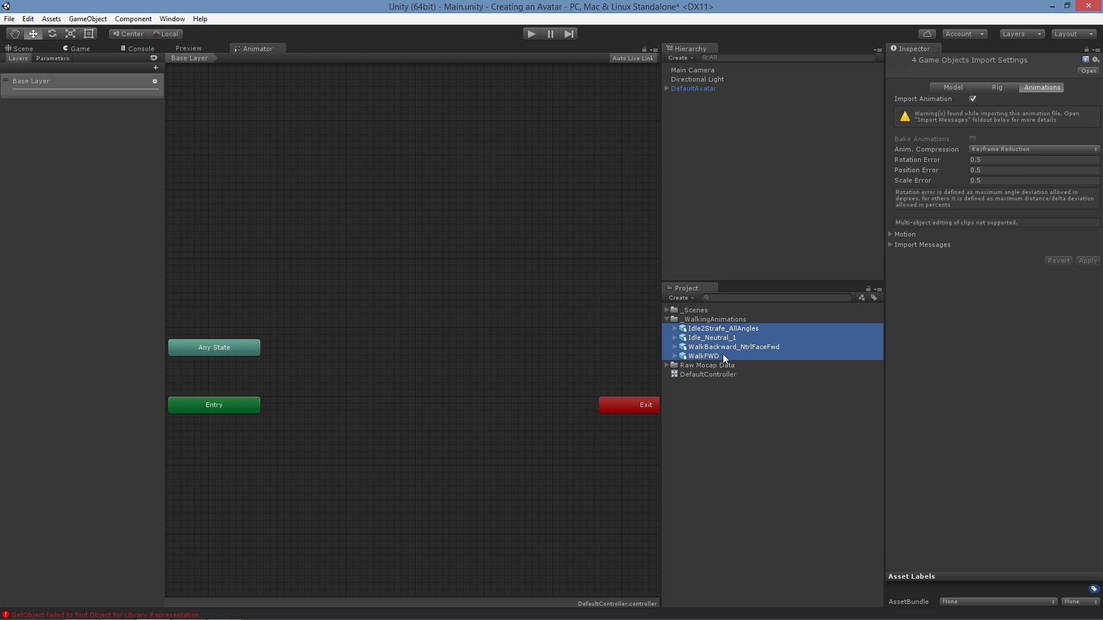
- Update the Humanoid rig source of the four walking animation files to DefaultAvatarAvatar and apply the import settings
left_click(1002, 91)
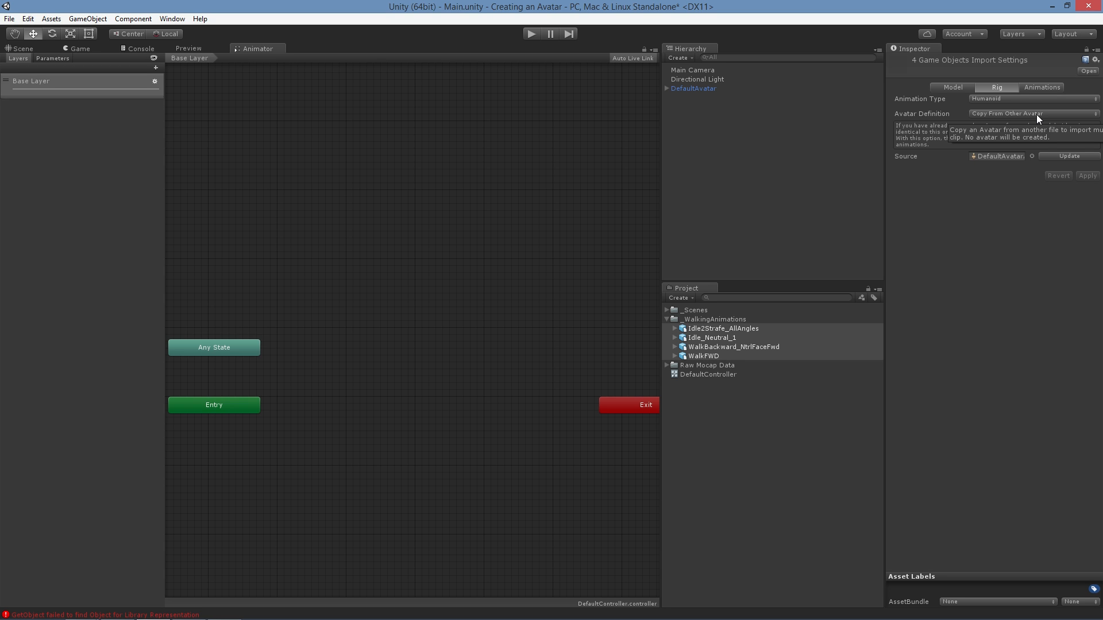
left_click(1005, 158)
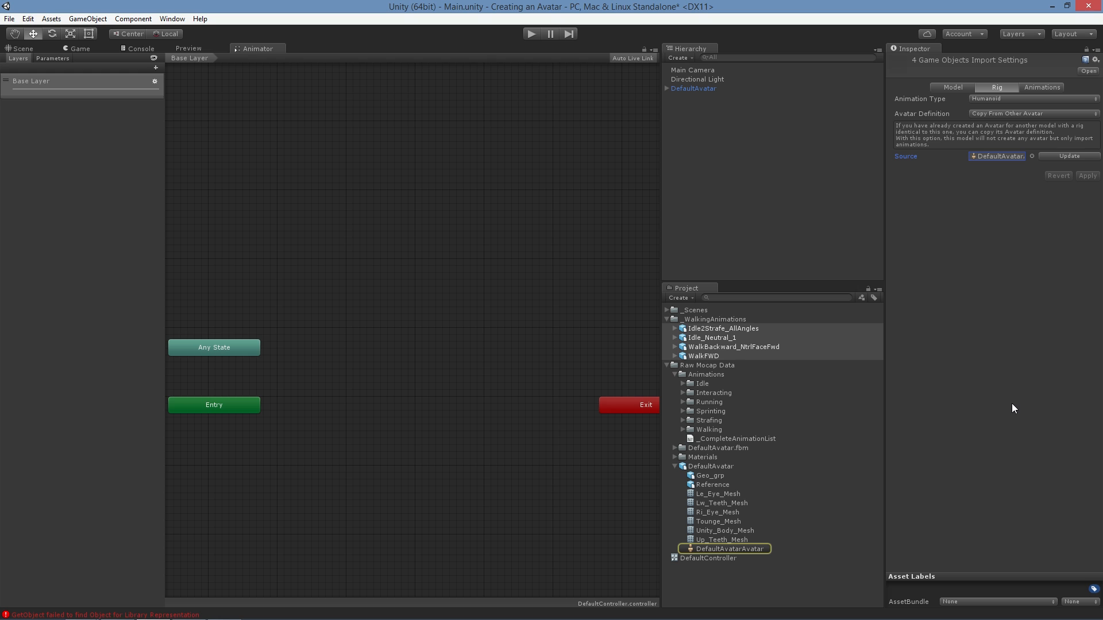
left_click(1066, 156)
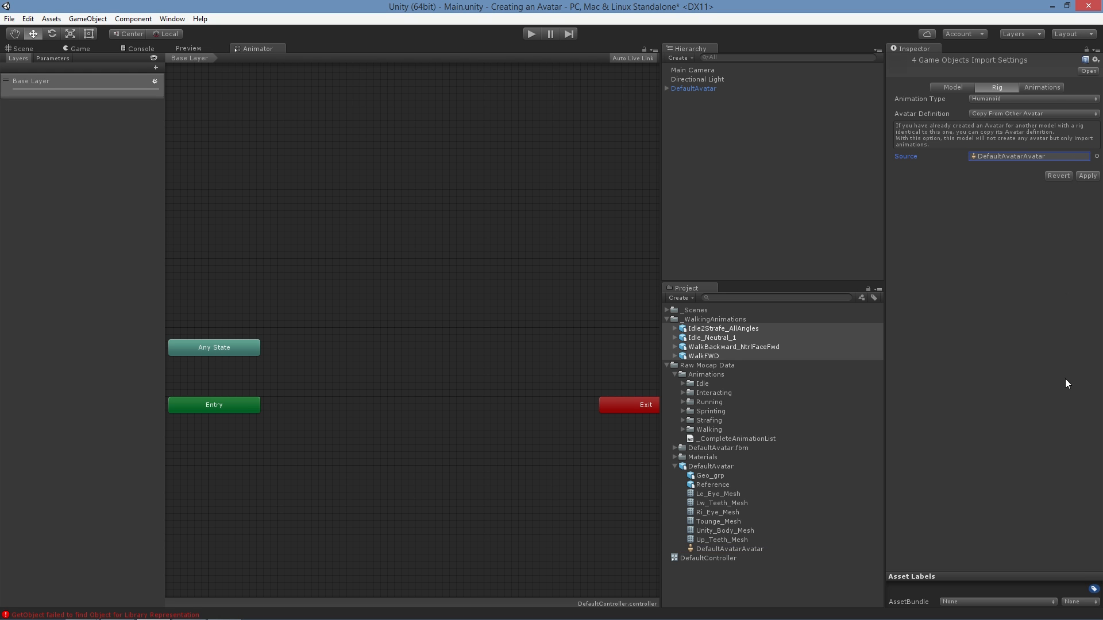
left_click(1087, 175)
left_click(775, 372)
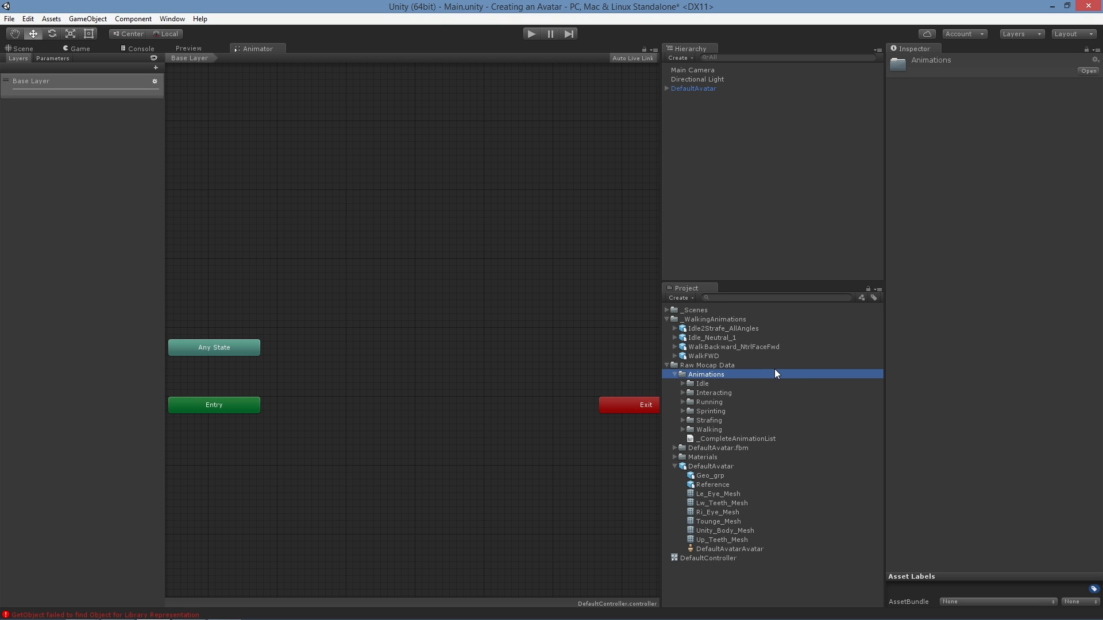
- Review the model, rig and animation import settings of Idle_Neutral_1 in the _WalkingAnimations folder
left_click(743, 338)
left_click(1040, 88)
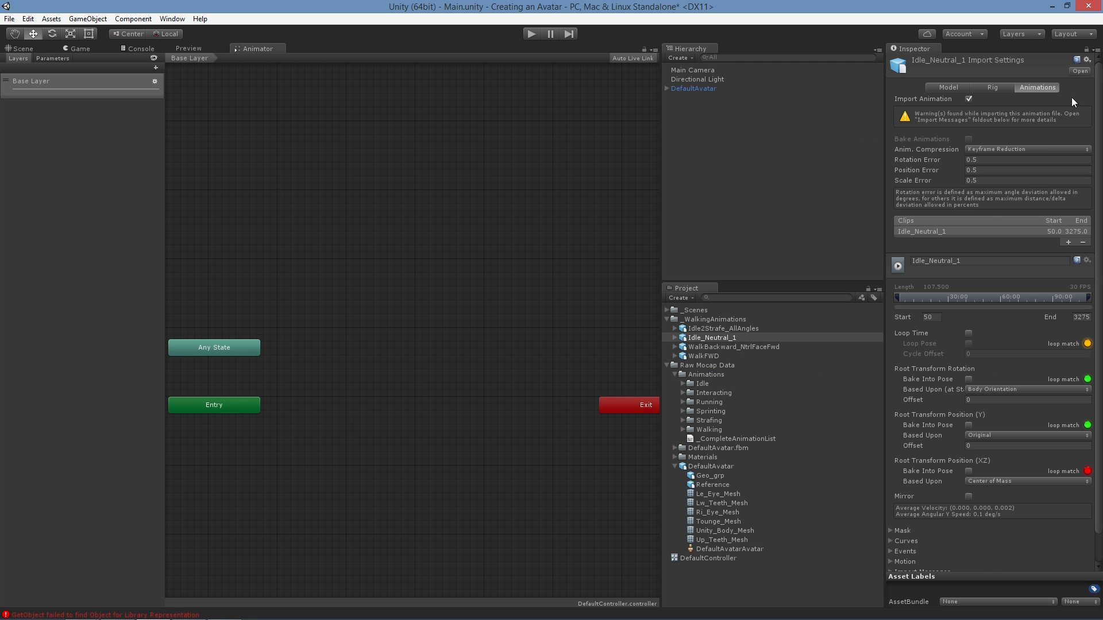
left_click(946, 88)
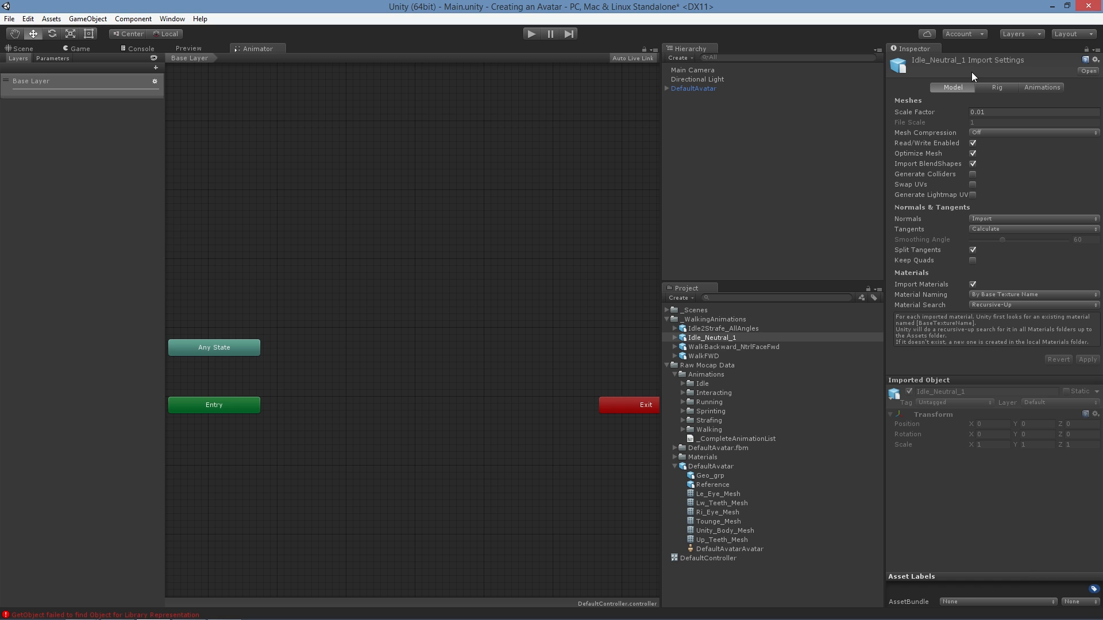
left_click(989, 88)
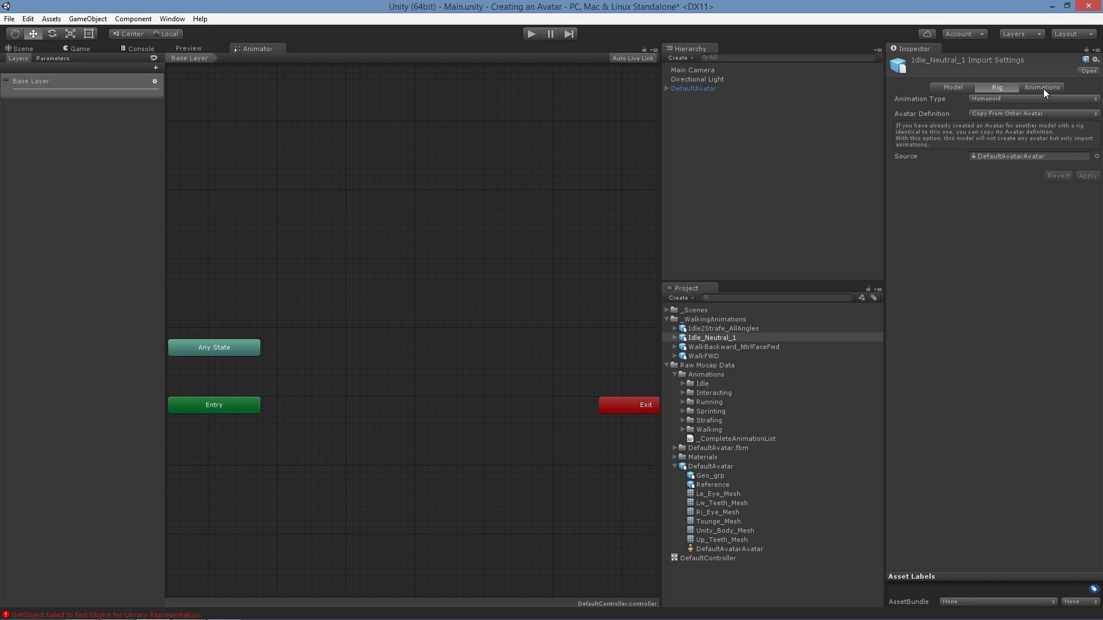
left_click(961, 90)
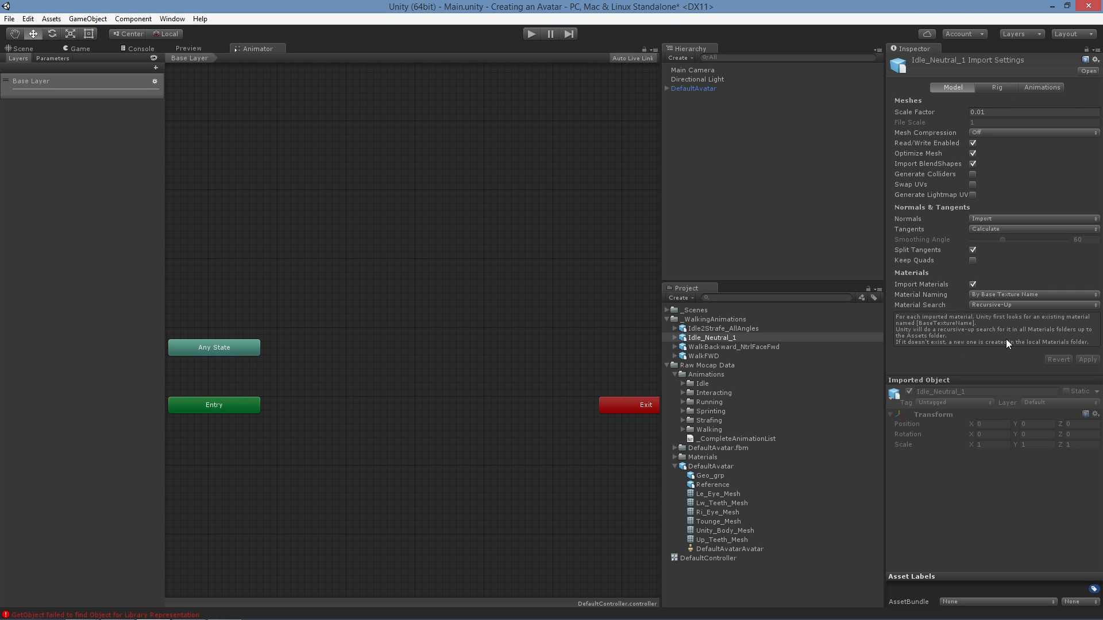
left_click(1041, 89)
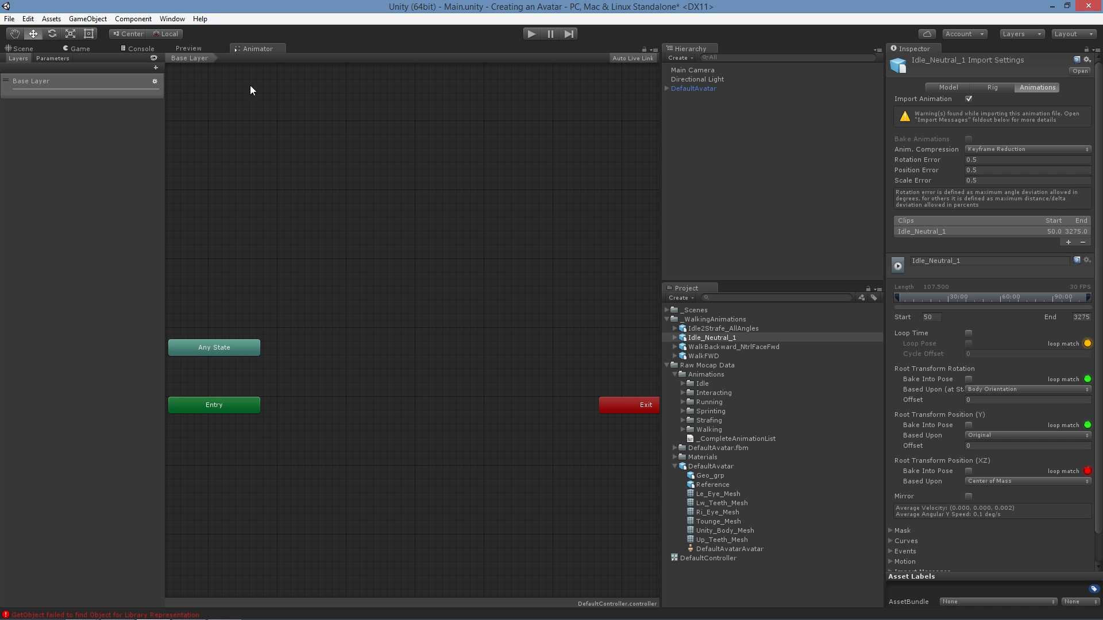
- Preview the Idle_Neutral_1 animation on the avatar, pause playback and inspect the clip's name
left_click(190, 49)
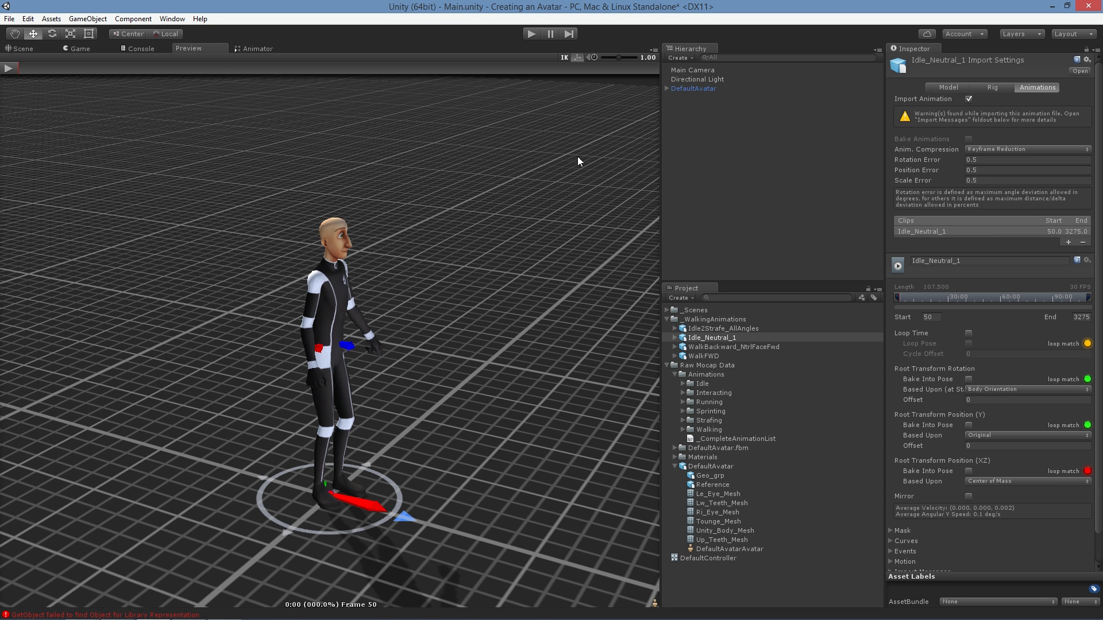
left_click(8, 68)
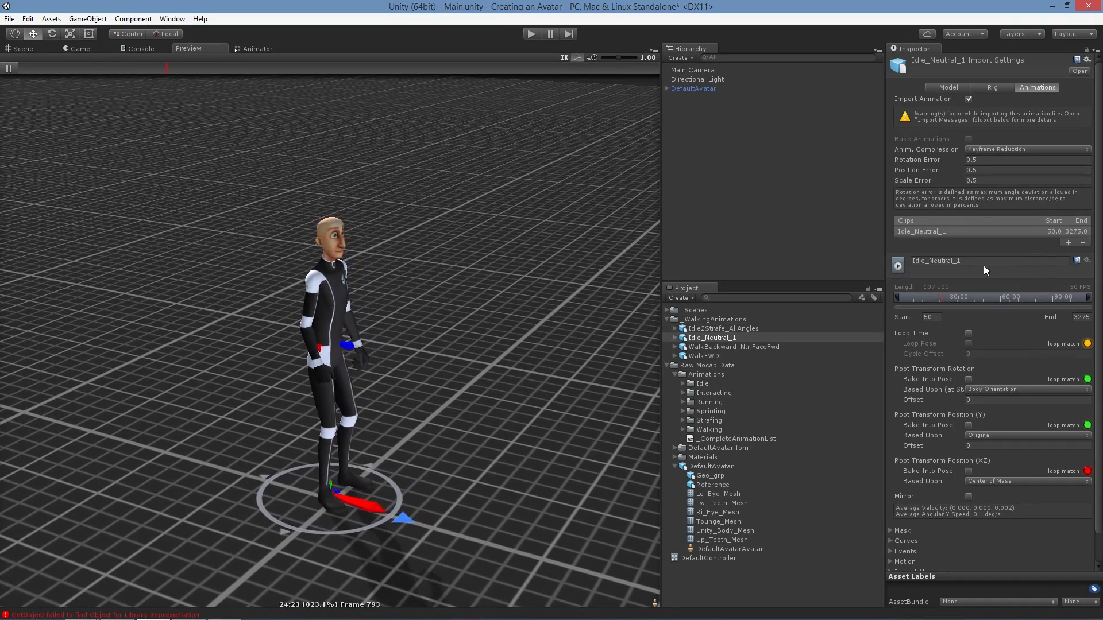
left_click(9, 68)
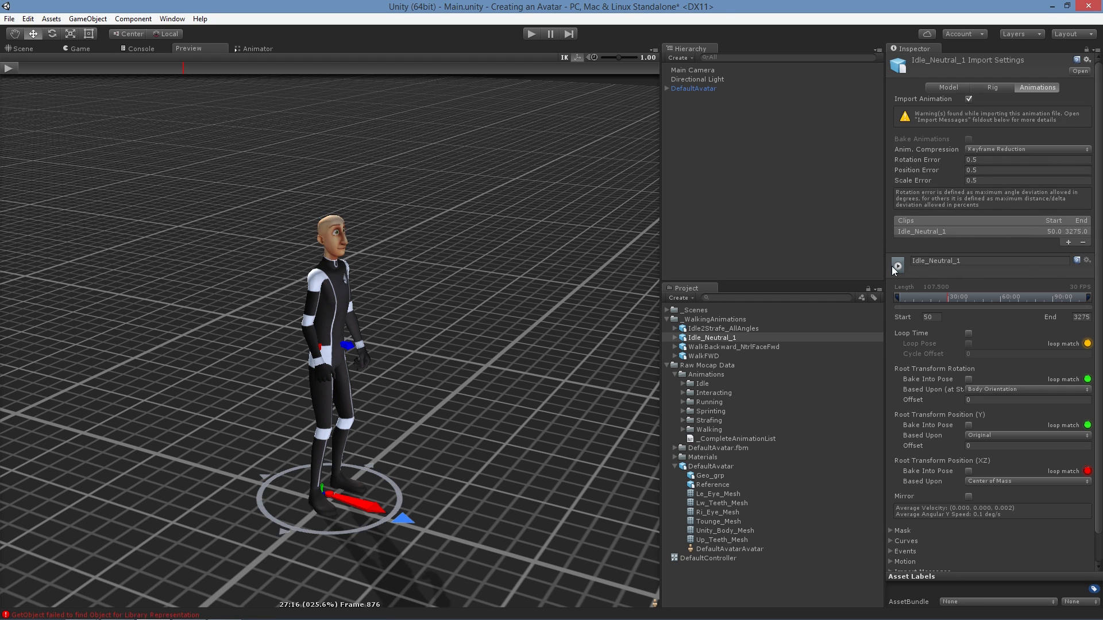
left_click(974, 259)
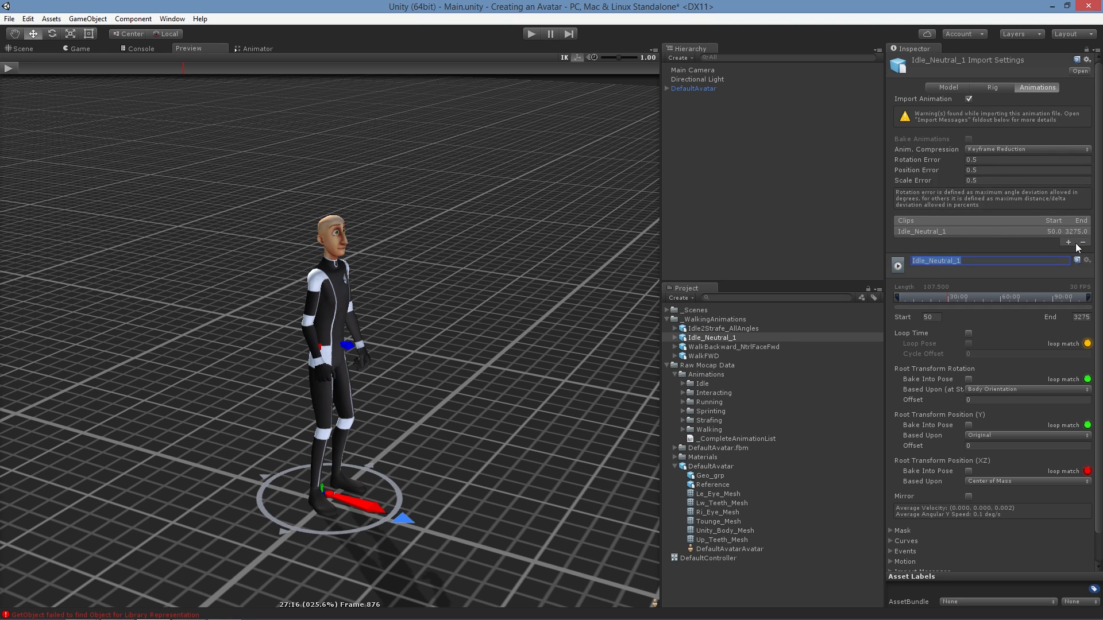
left_click(1005, 262)
- Enable Loop Time and Loop Pose for the Idle_Neutral_1 clip
scroll(944, 295, "down", 2)
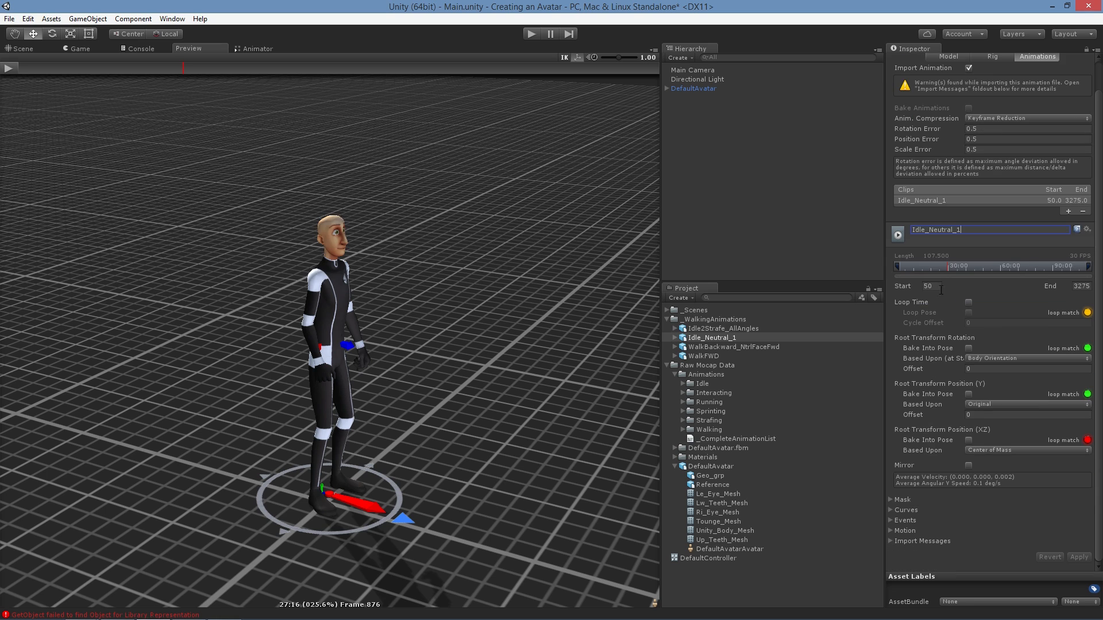
scroll(934, 274, "up", 4)
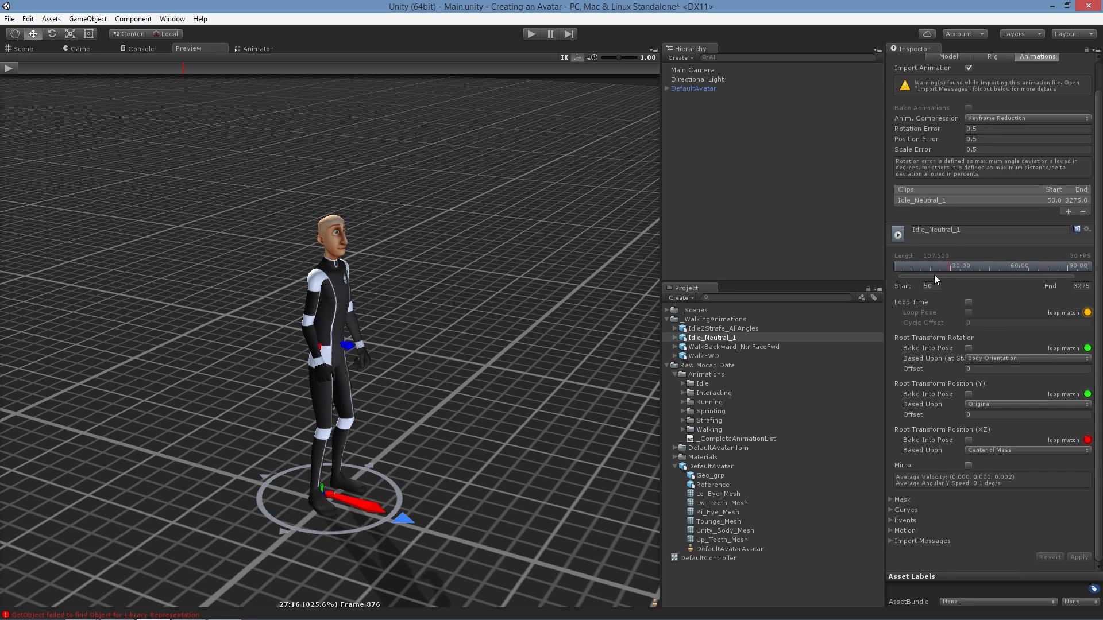
scroll(934, 280, "down", 4)
scroll(1036, 274, "up", 6)
scroll(1034, 274, "down", 6)
left_click(969, 302)
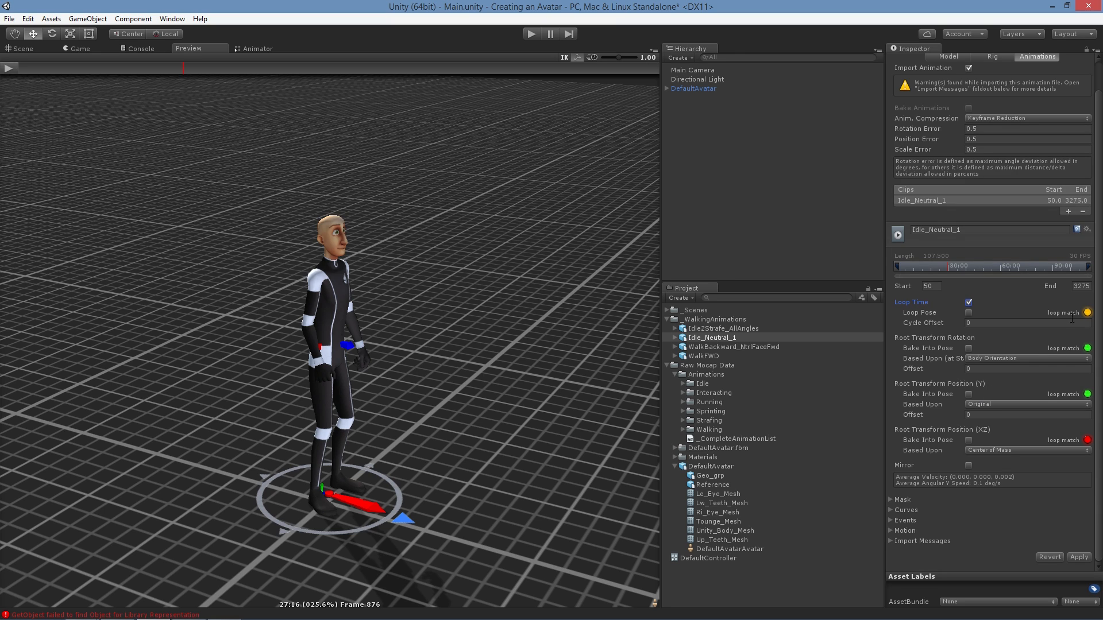
left_click(968, 313)
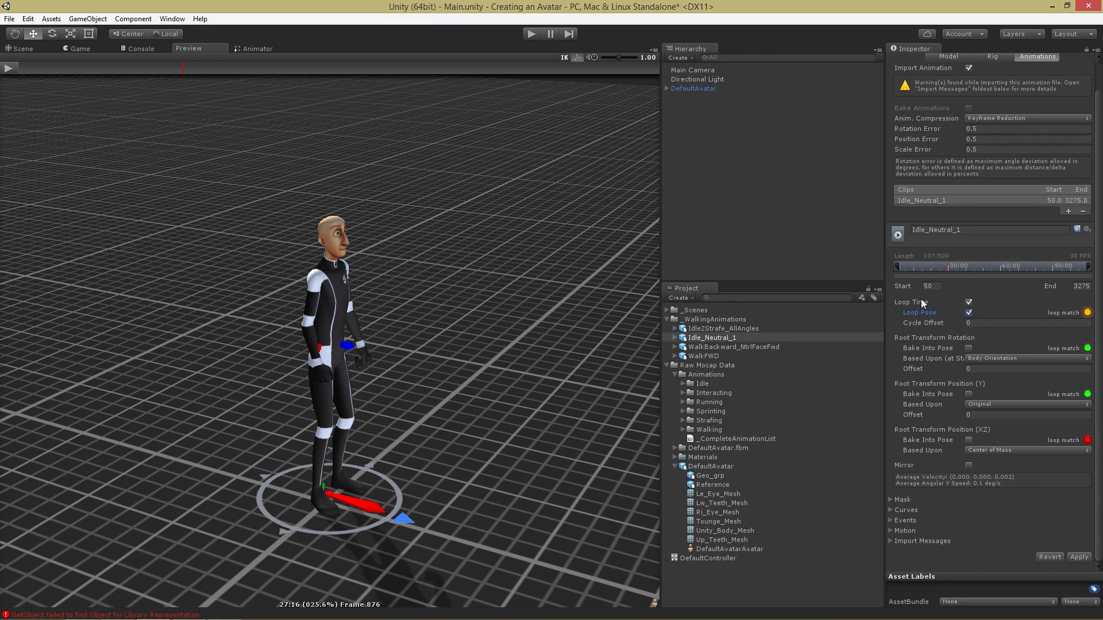
- Try starting the Idle_Neutral_1 clip at frame 653 and shortening its end, and restore its range to frames 50 to 3275
left_click(969, 313)
mouse_move(897, 264)
left_mouse_down()
mouse_move(926, 270)
mouse_move(911, 284)
mouse_move(933, 284)
mouse_move(945, 264)
mouse_move(969, 268)
mouse_move(932, 280)
mouse_move(1056, 297)
mouse_move(901, 306)
mouse_move(940, 301)
mouse_move(932, 307)
left_mouse_up()
left_click(969, 302)
left_click(968, 312)
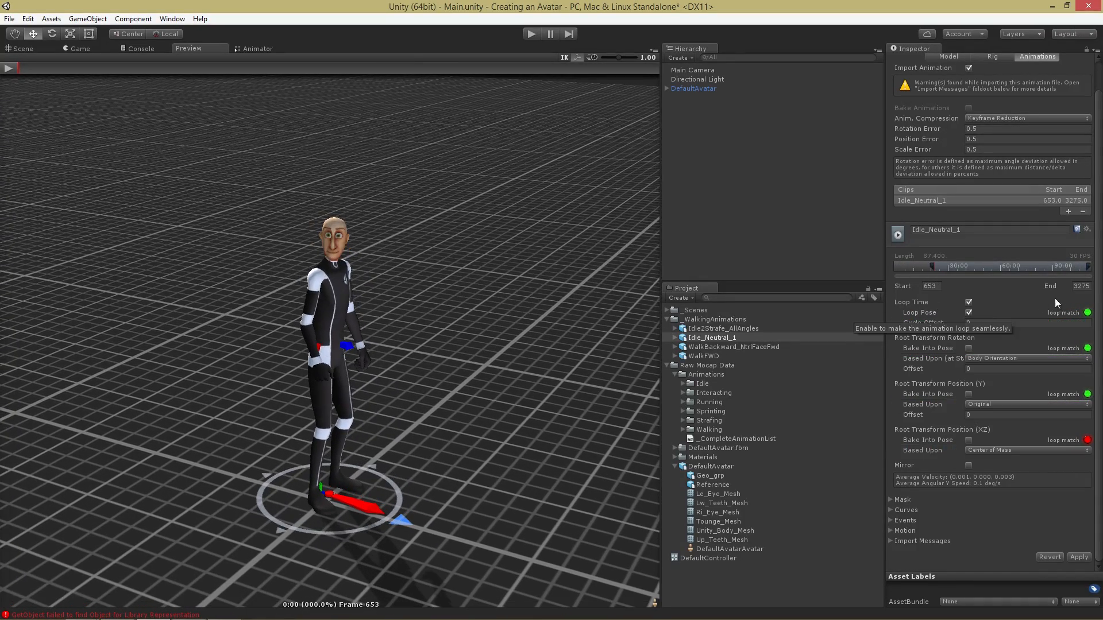
mouse_move(1087, 267)
left_mouse_down()
mouse_move(1029, 274)
mouse_move(1046, 266)
left_mouse_up()
mouse_move(928, 267)
left_mouse_down()
mouse_move(962, 276)
mouse_move(898, 291)
mouse_move(906, 304)
left_mouse_up()
left_click_drag(1048, 266, 1094, 269)
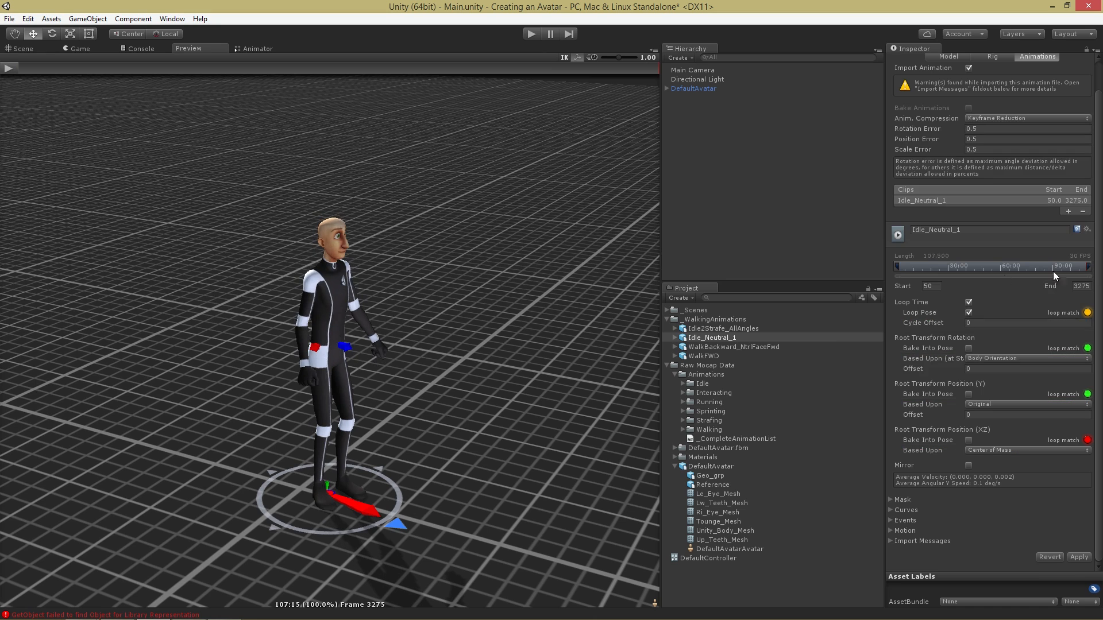
- Try trimming the Idle_Neutral_1 clip to frames 653 through 1138, and return its end to frame 3275
left_click_drag(897, 265, 932, 264)
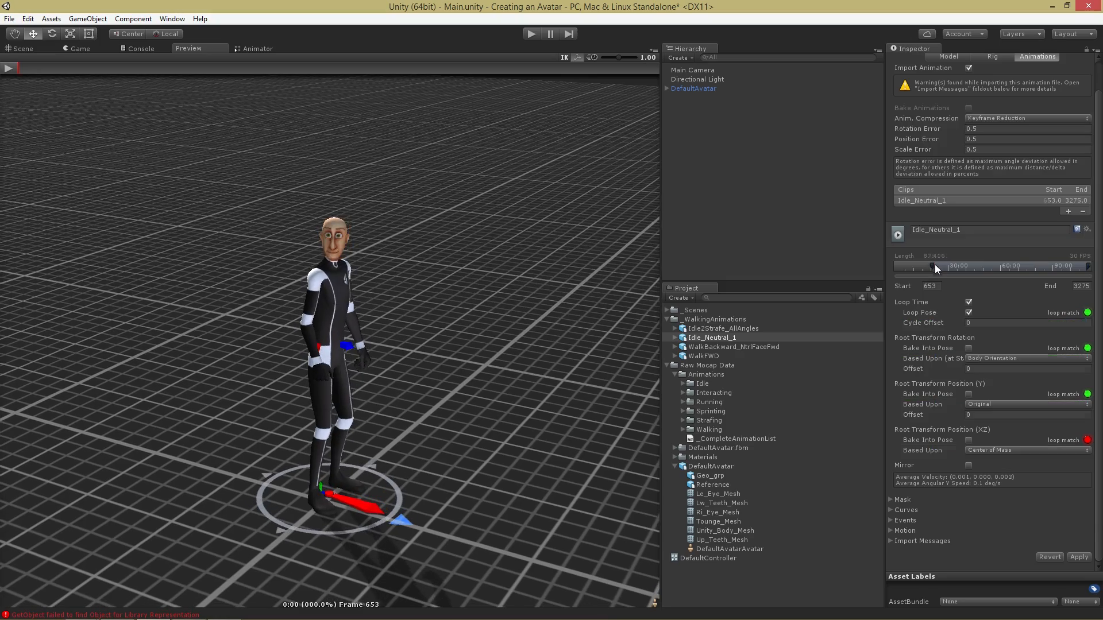
mouse_move(1085, 266)
left_mouse_down()
mouse_move(977, 284)
mouse_move(1015, 287)
mouse_move(1029, 281)
mouse_move(953, 287)
mouse_move(963, 287)
left_mouse_up()
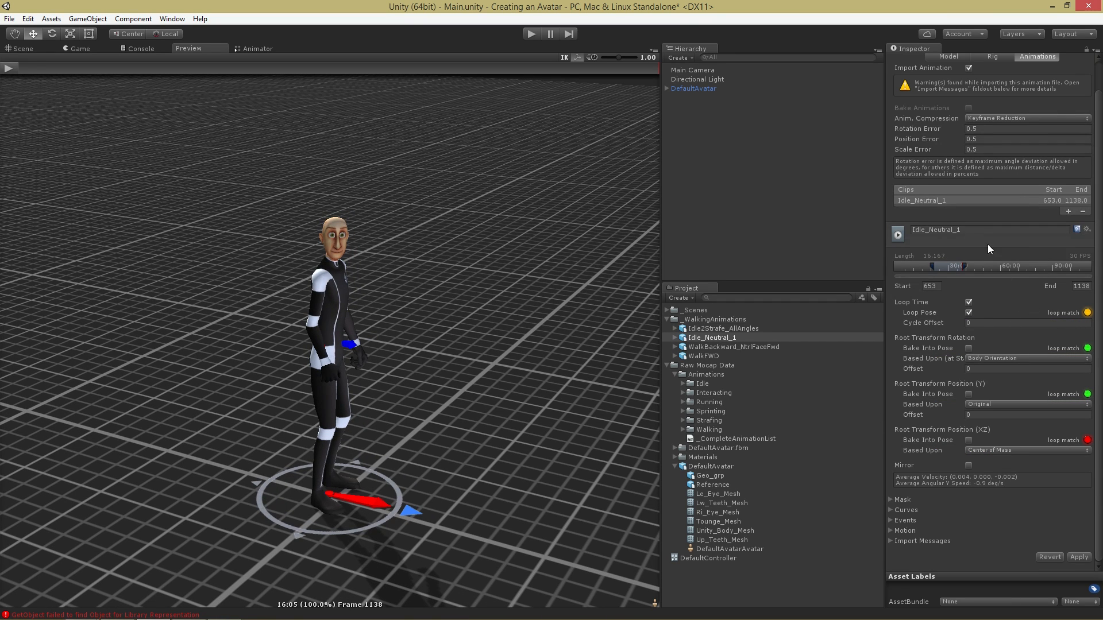
left_click_drag(966, 265, 1090, 265)
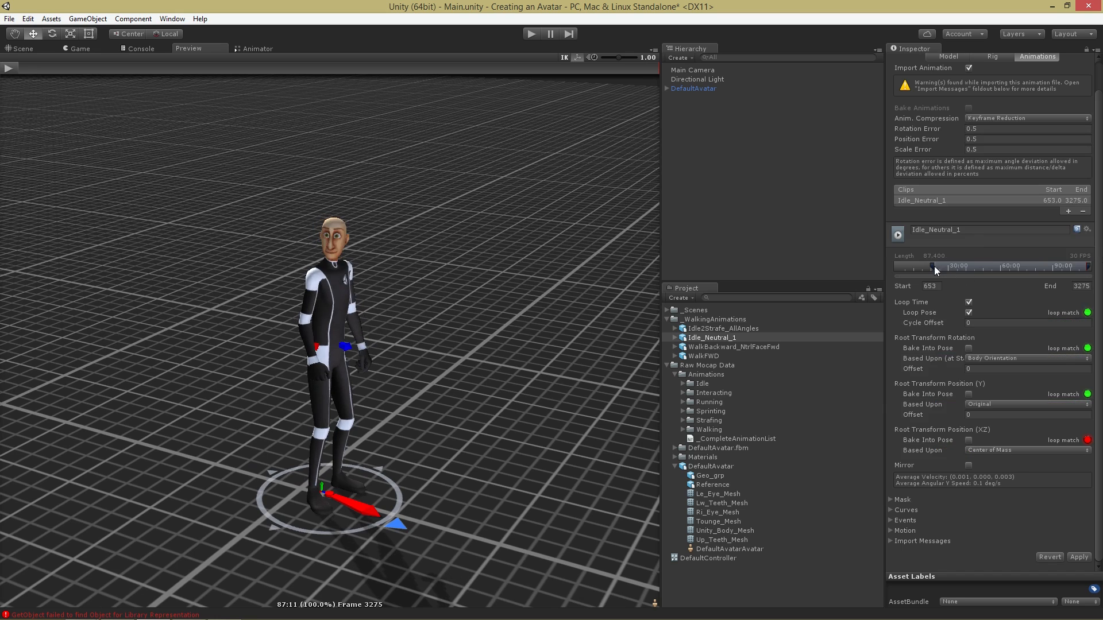
- Trim the Idle_Neutral_1 clip to start at frame 226 and end at frame 742, and preview its playback
mouse_move(931, 267)
left_mouse_down()
mouse_move(867, 275)
mouse_move(907, 272)
left_mouse_up()
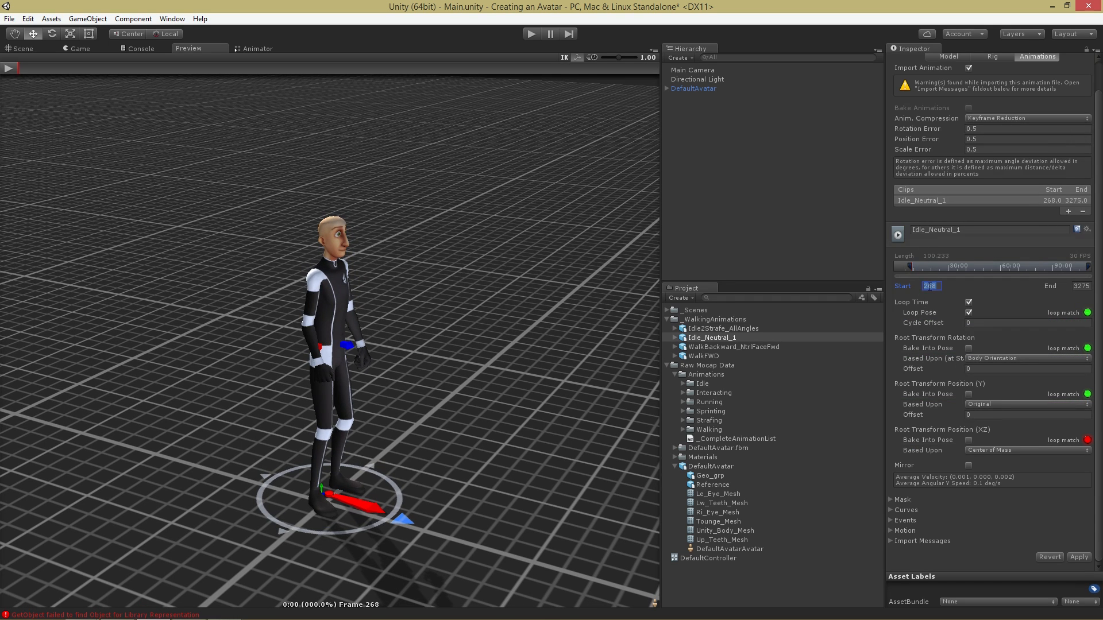
type("226")
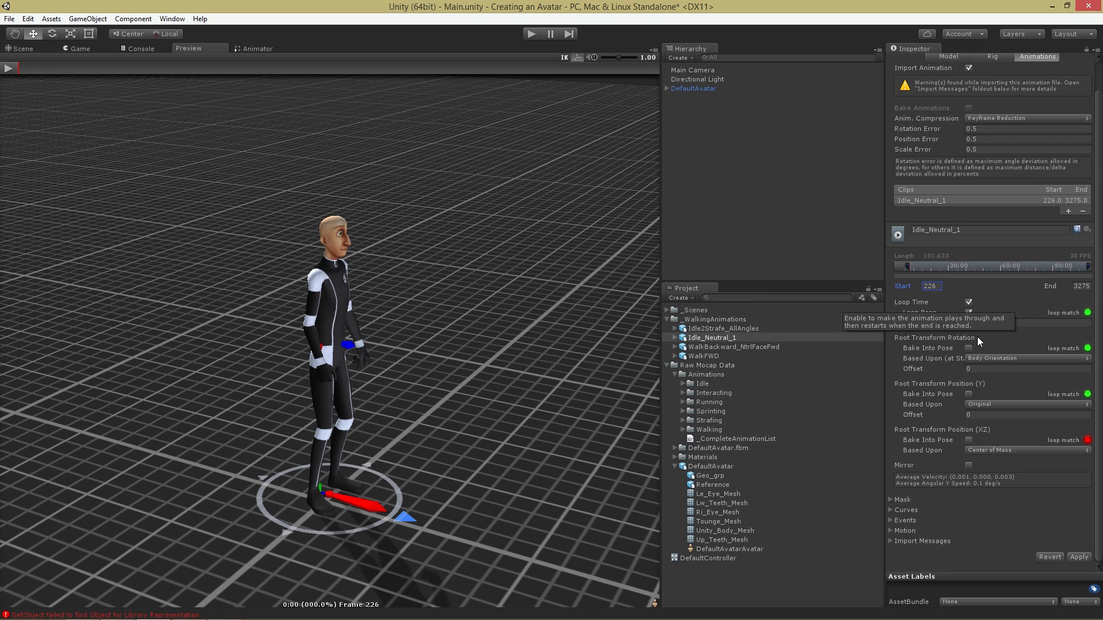
left_click(9, 67)
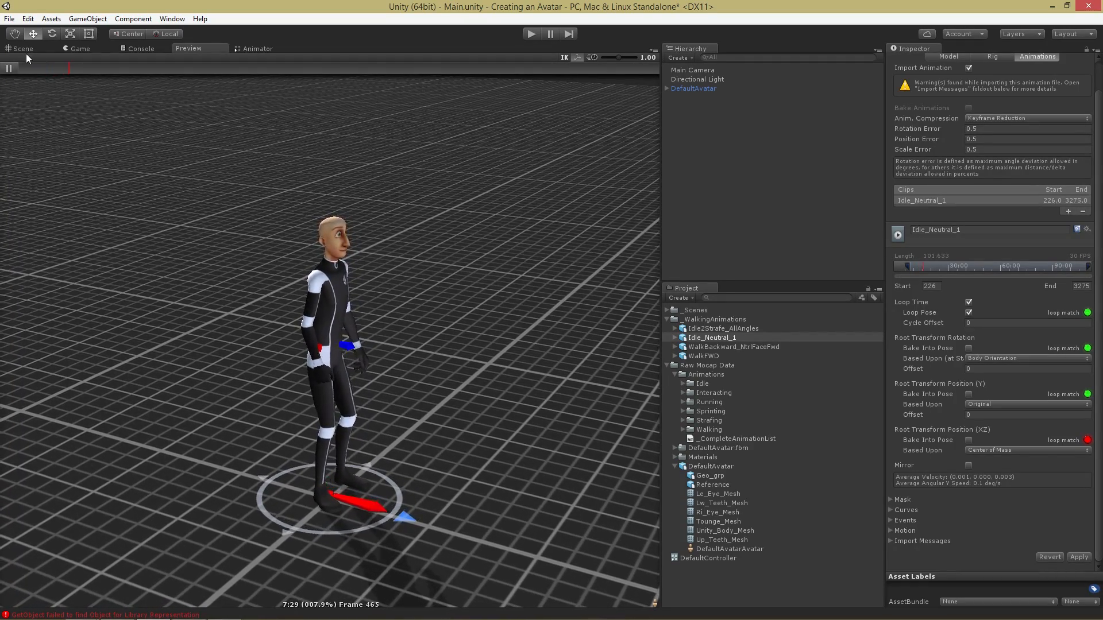
left_click(8, 68)
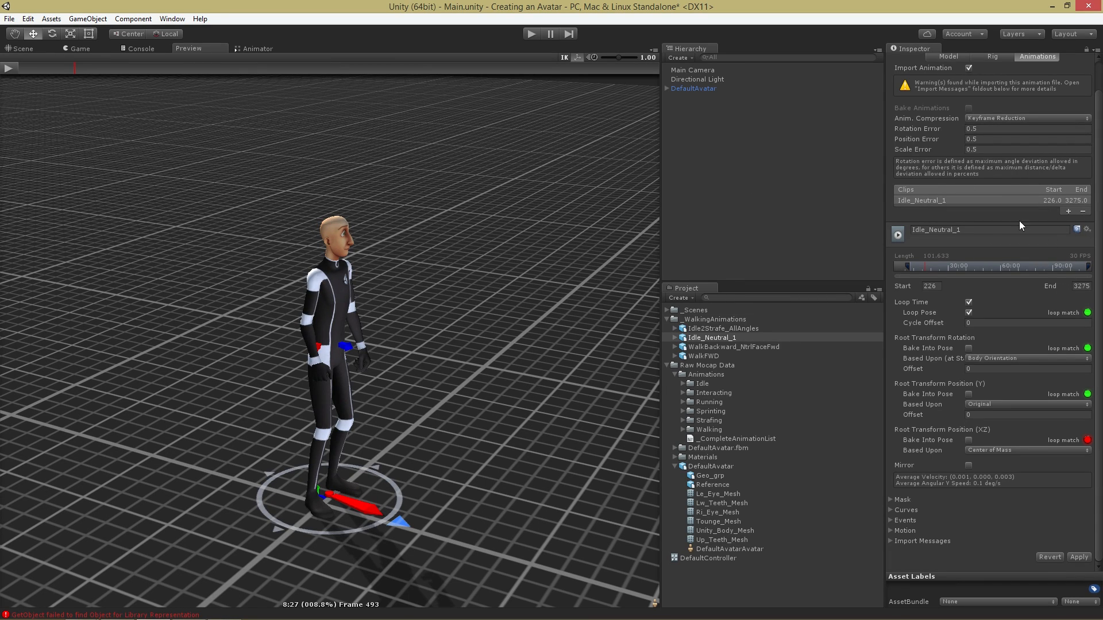
left_click(1083, 286)
type("742")
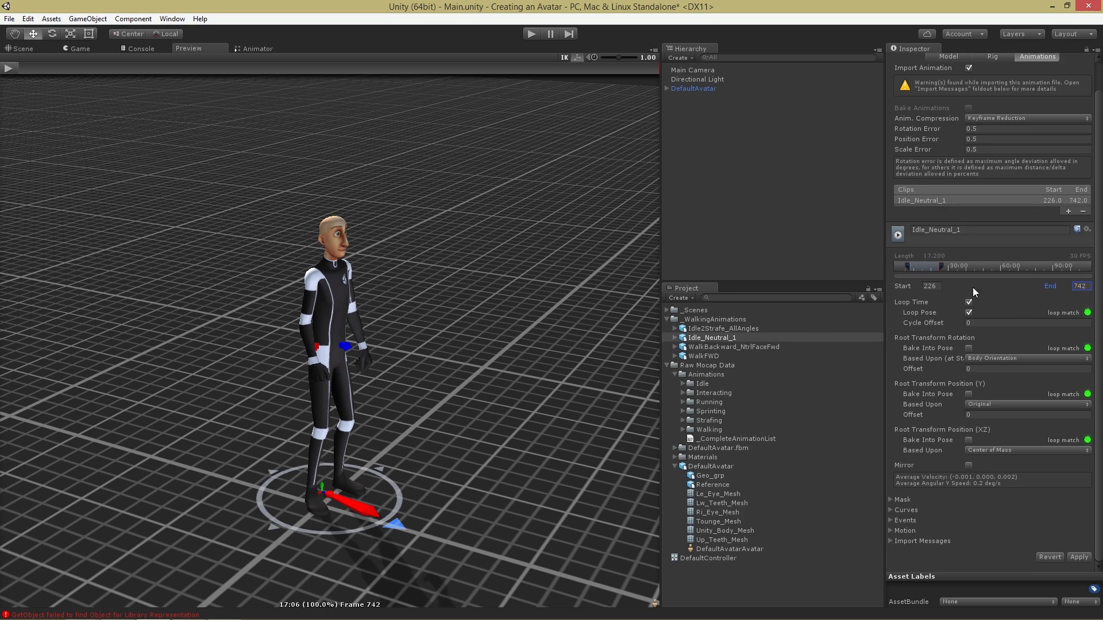
left_click(8, 68)
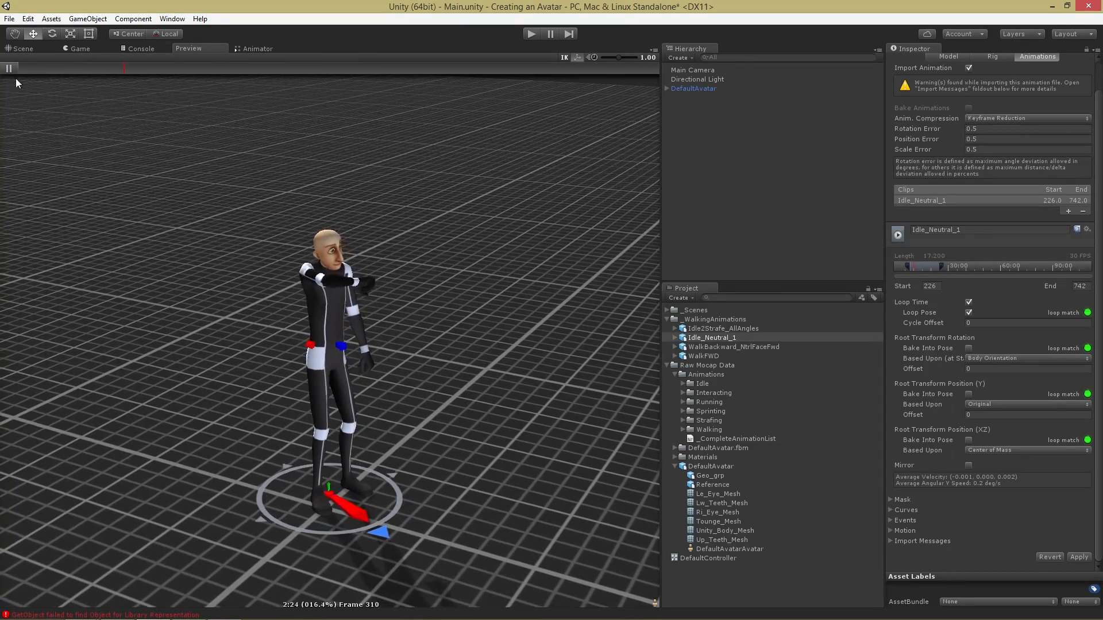
left_click(8, 68)
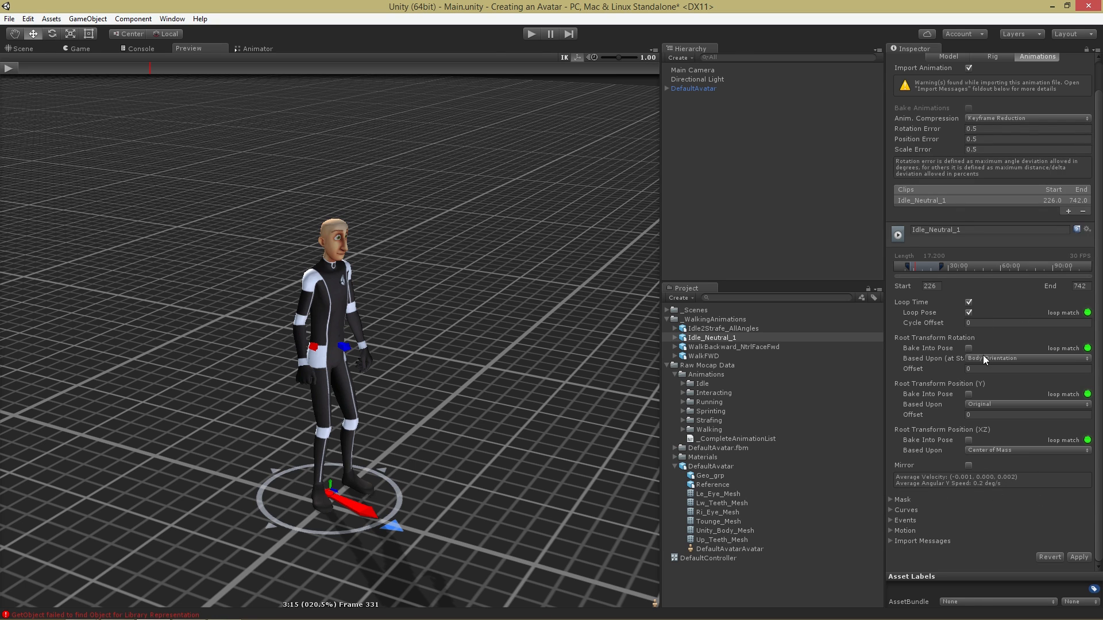
- Bake Idle_Neutral_1's Root Transform Rotation and Position (Y) into the pose, apply the import settings, and preview the clip
left_click(970, 349)
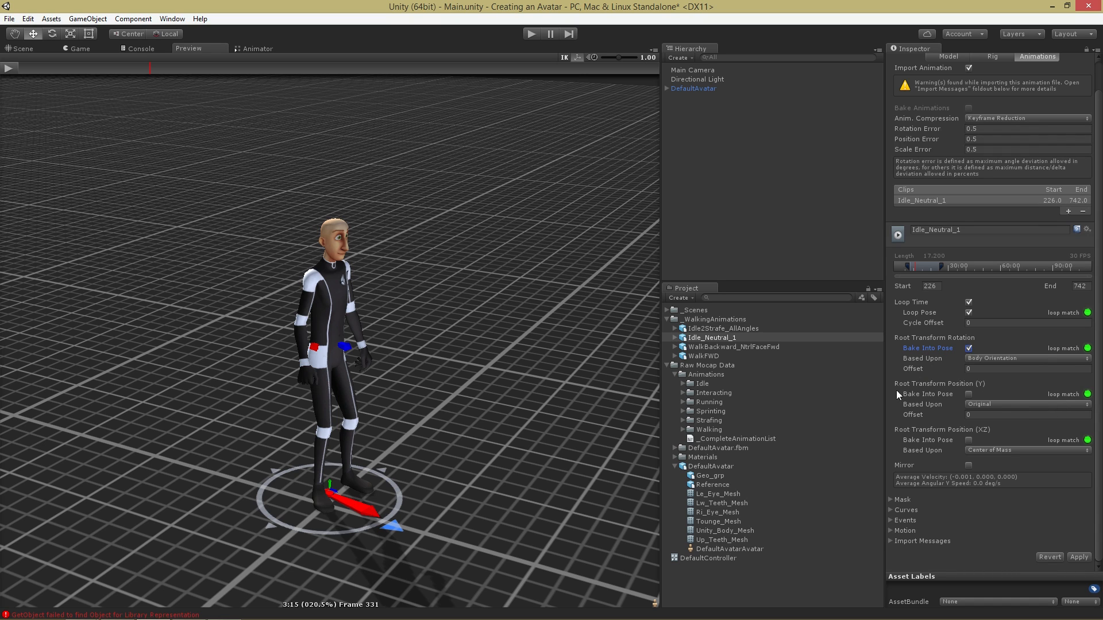
left_click(968, 394)
left_click(1079, 558)
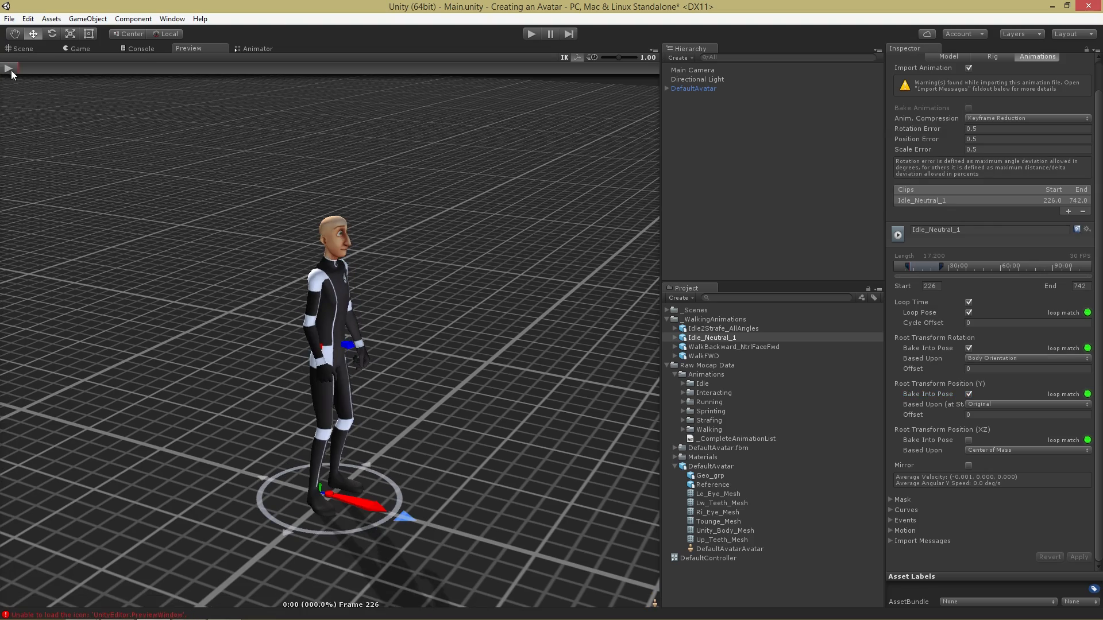
left_click(11, 69)
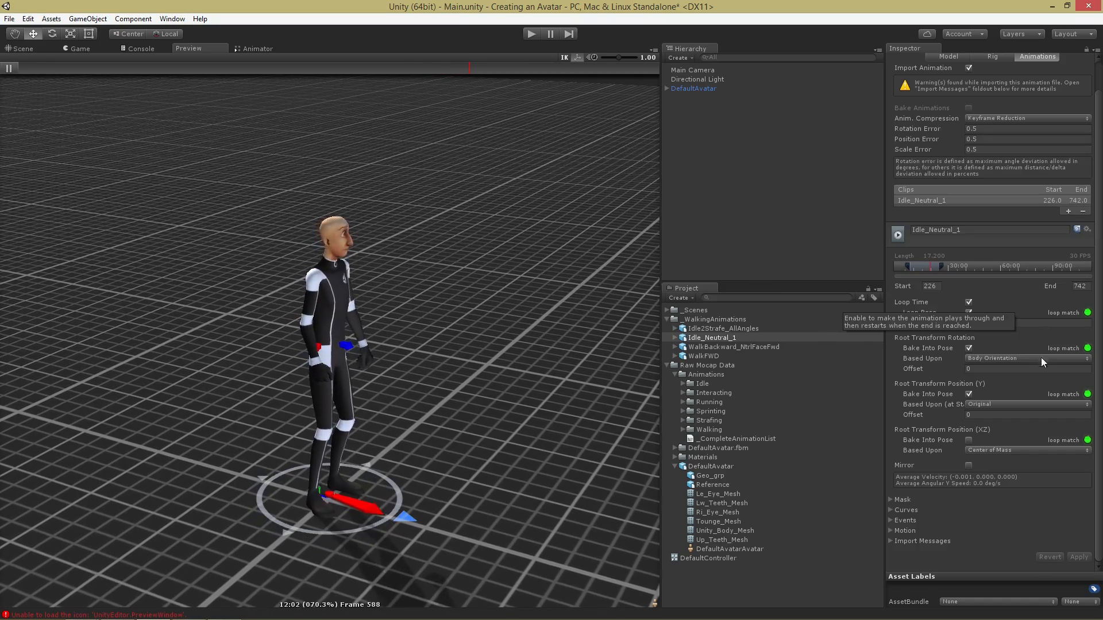
left_click(61, 68)
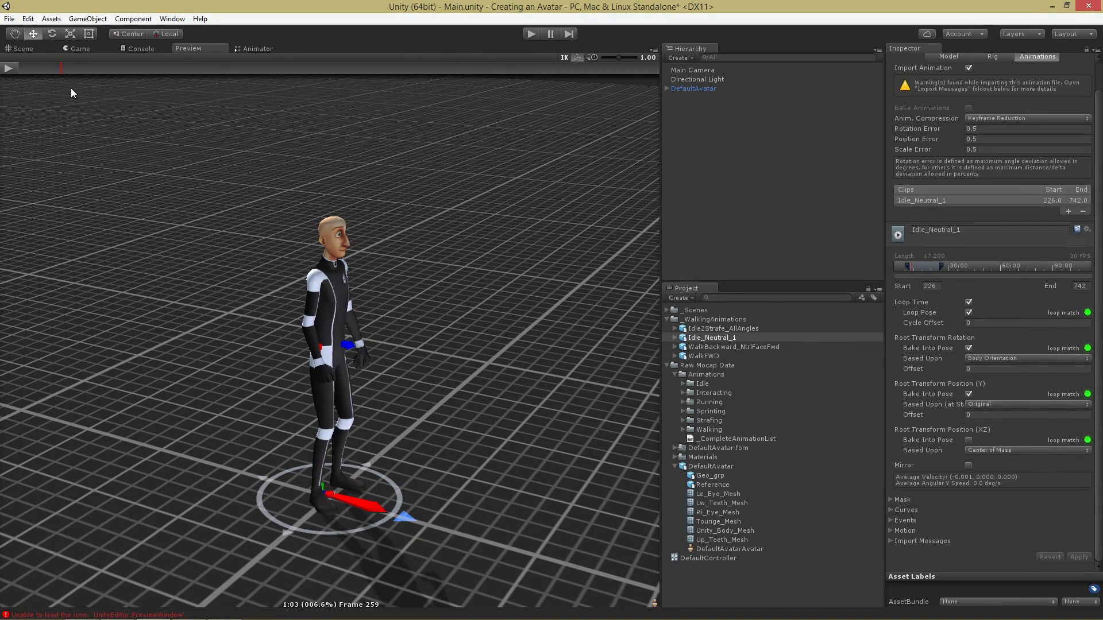
- Select the WalkFWD animation and preview its walk cycle from the start
left_click(707, 354)
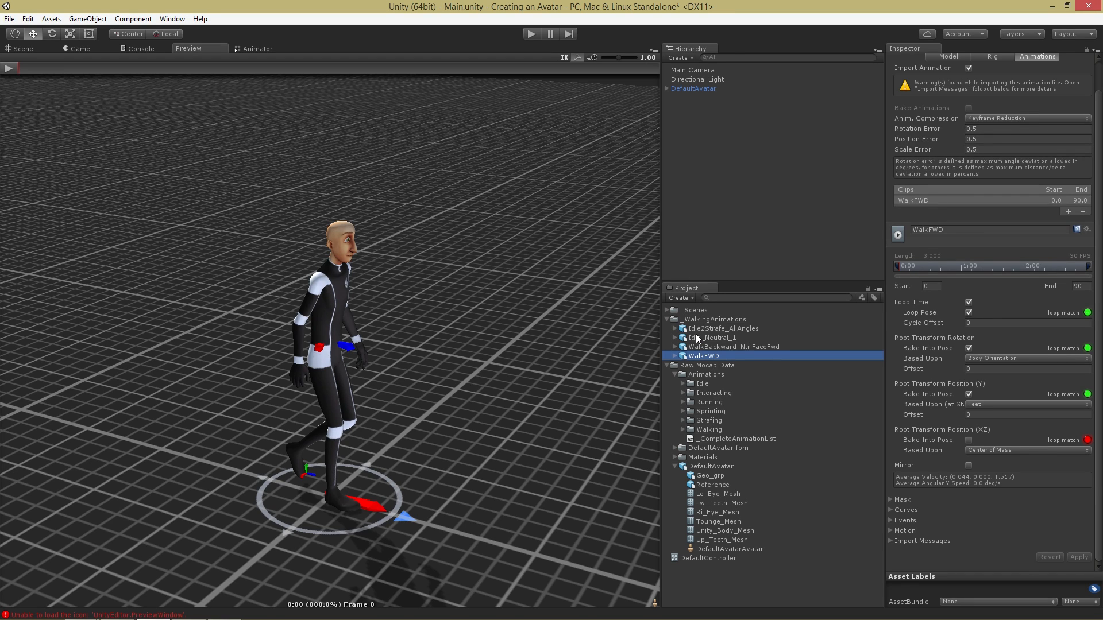
left_click(8, 68)
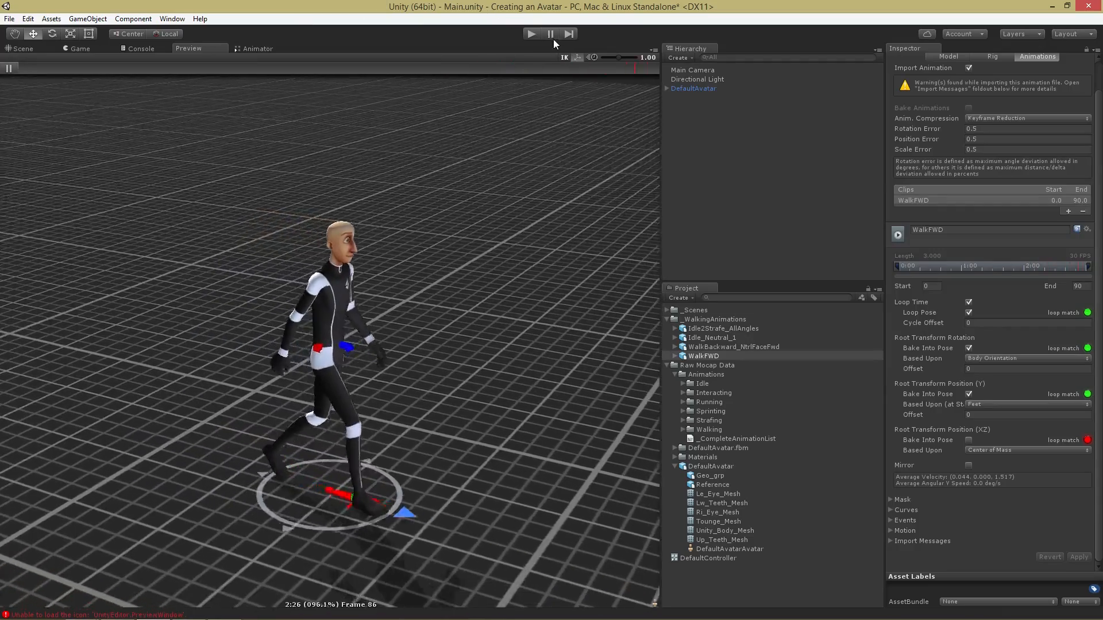
left_click(531, 34)
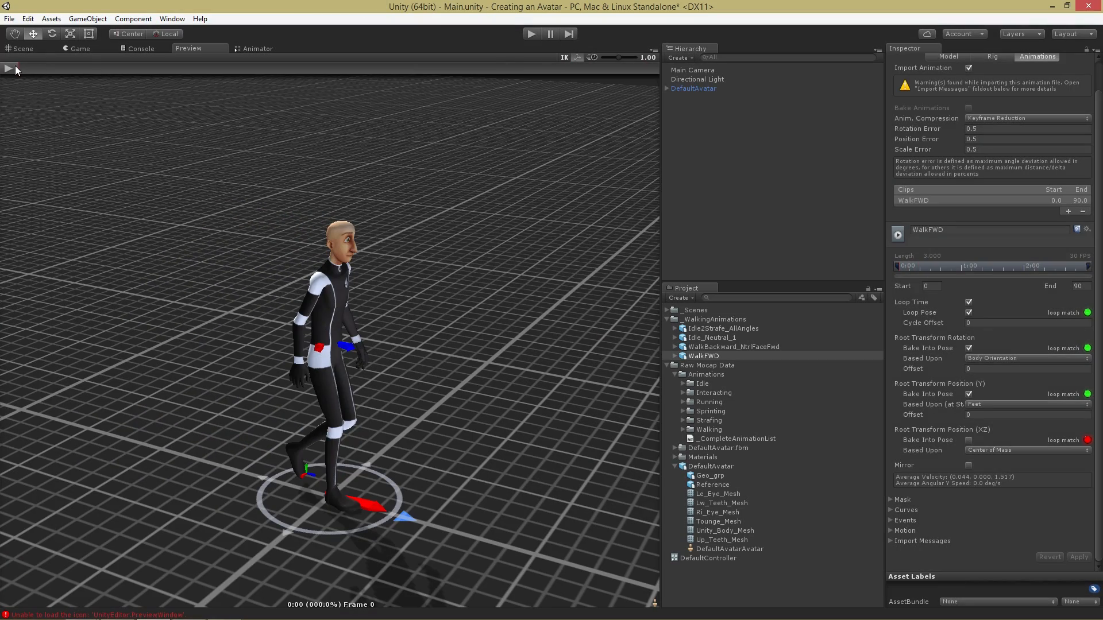
left_click(9, 68)
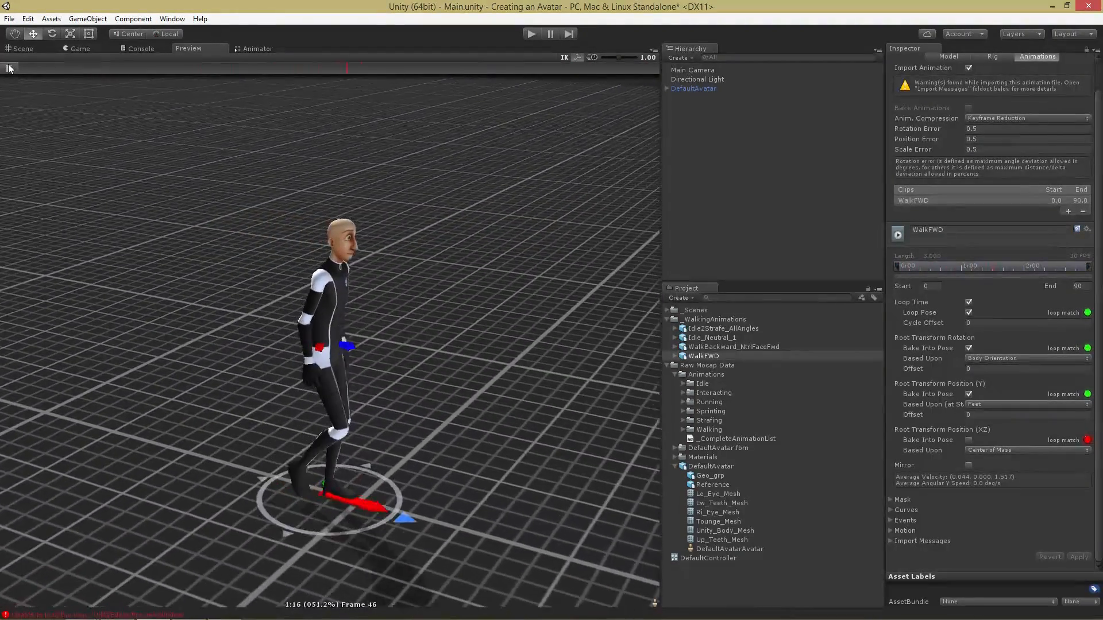
left_click(9, 69)
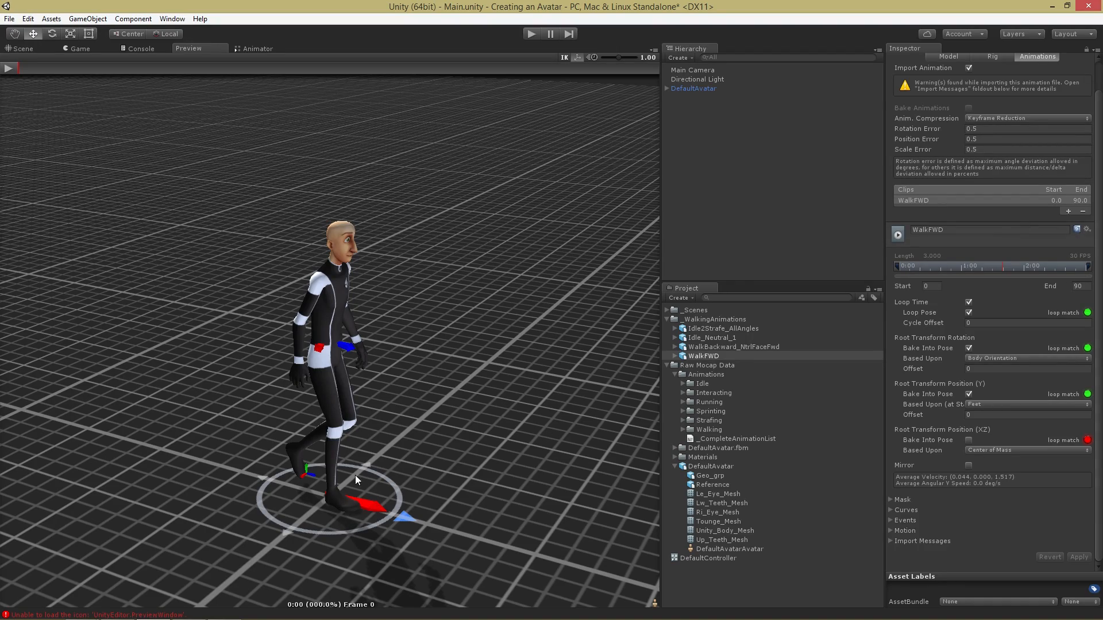
left_click(15, 69)
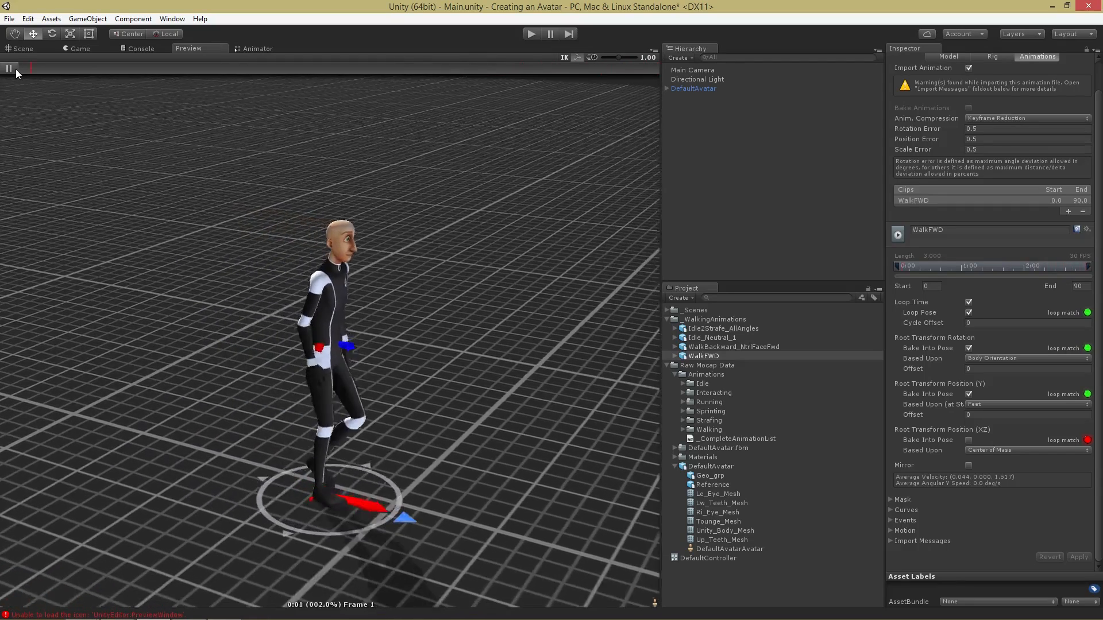
left_click(15, 71)
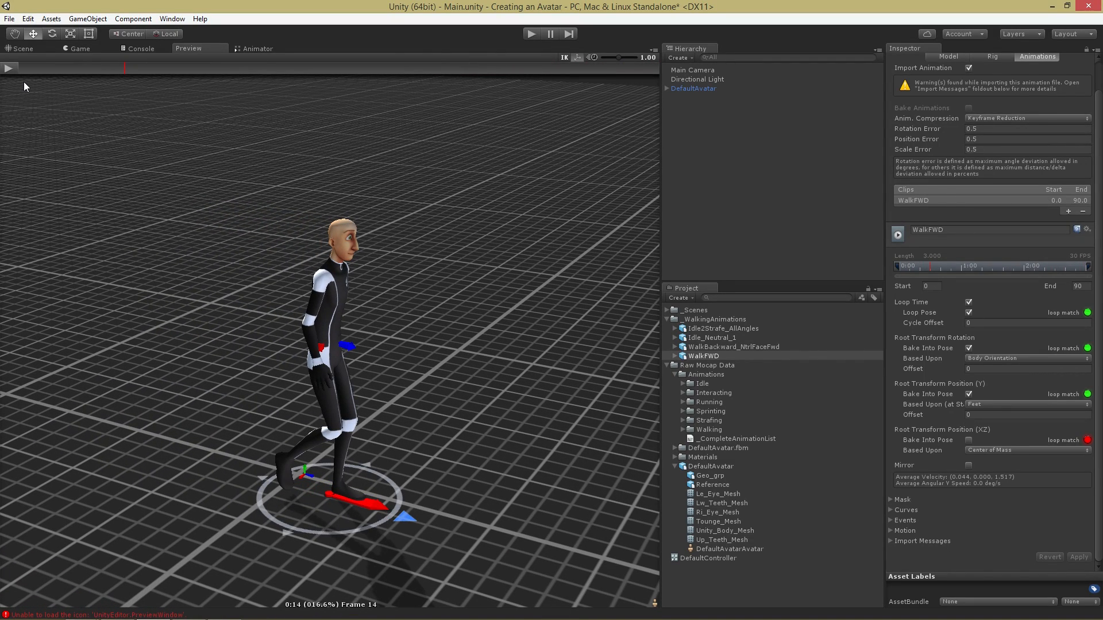
- Check the WalkFWD clip's starting pose and loop curves, and shorten the clip to end at frame 29
left_click(898, 266)
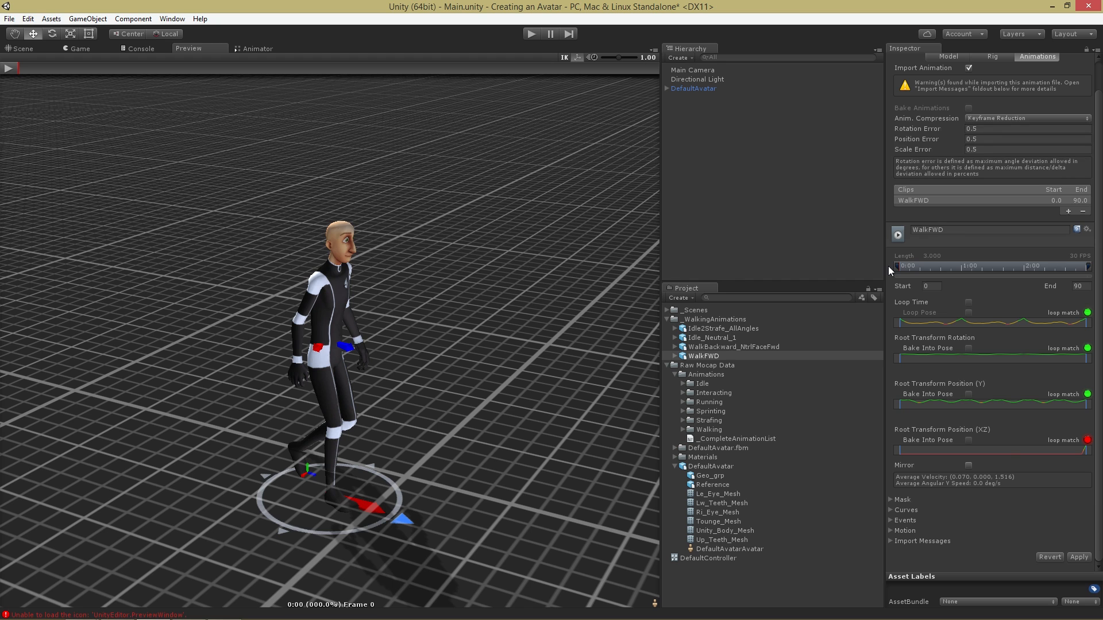
left_click_drag(898, 265, 897, 265)
left_click_drag(890, 269, 890, 269)
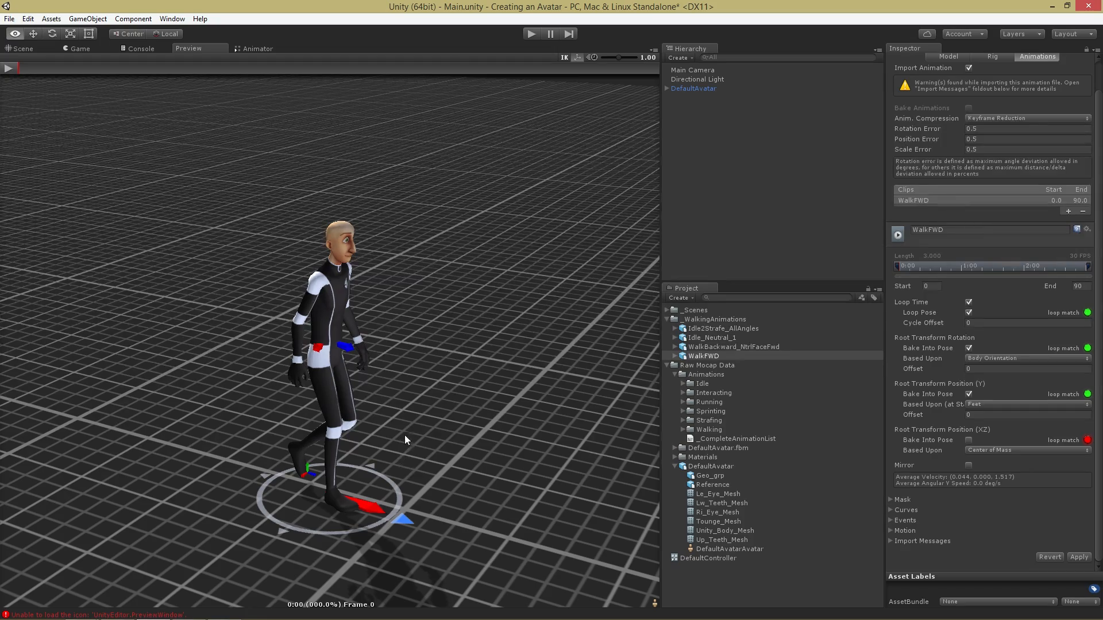
left_click_drag(405, 435, 511, 373, "alt")
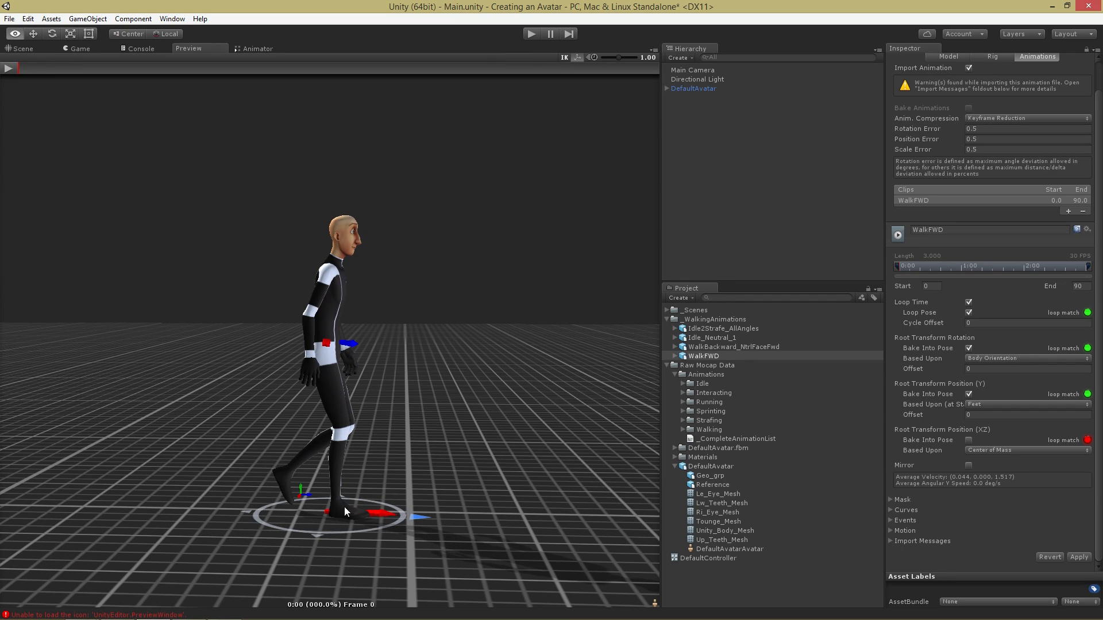
left_click_drag(343, 507, 468, 487, "alt")
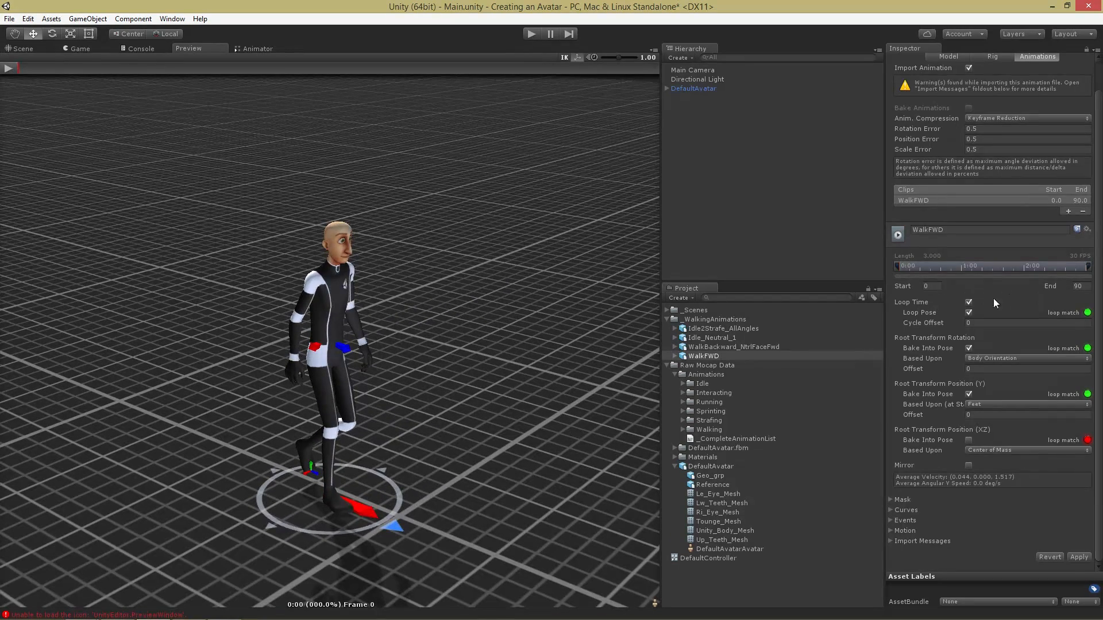
mouse_move(1088, 267)
left_mouse_down()
mouse_move(940, 315)
mouse_move(961, 308)
left_mouse_up()
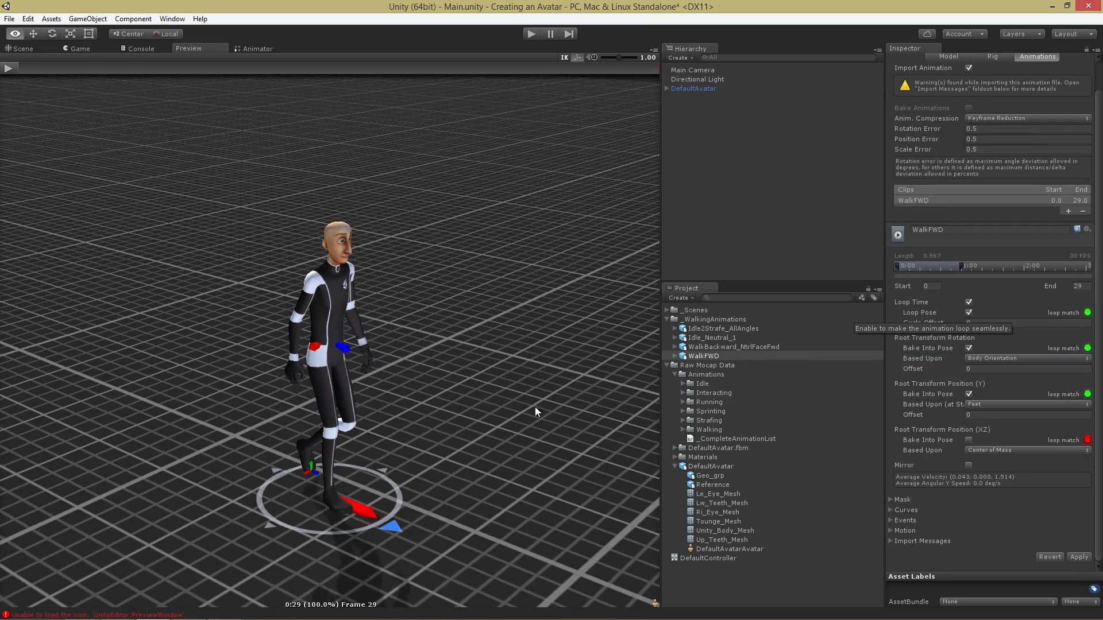
- Preview the shortened WalkFWD loop from the side and apply its import settings
left_click_drag(535, 412, 648, 349, "alt")
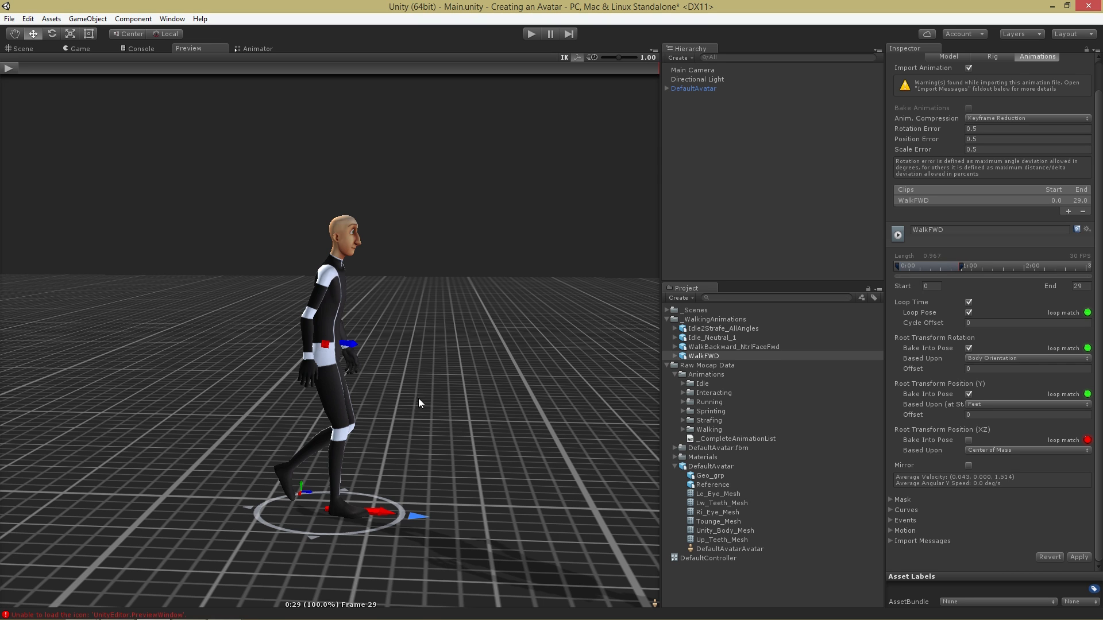
left_click(9, 68)
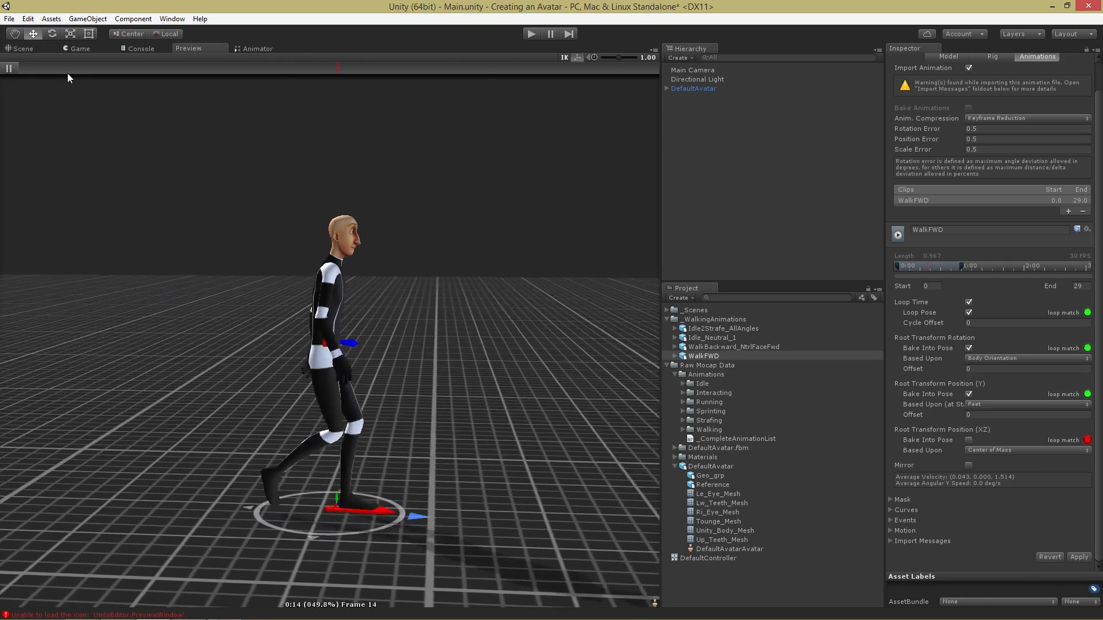
left_click(9, 68)
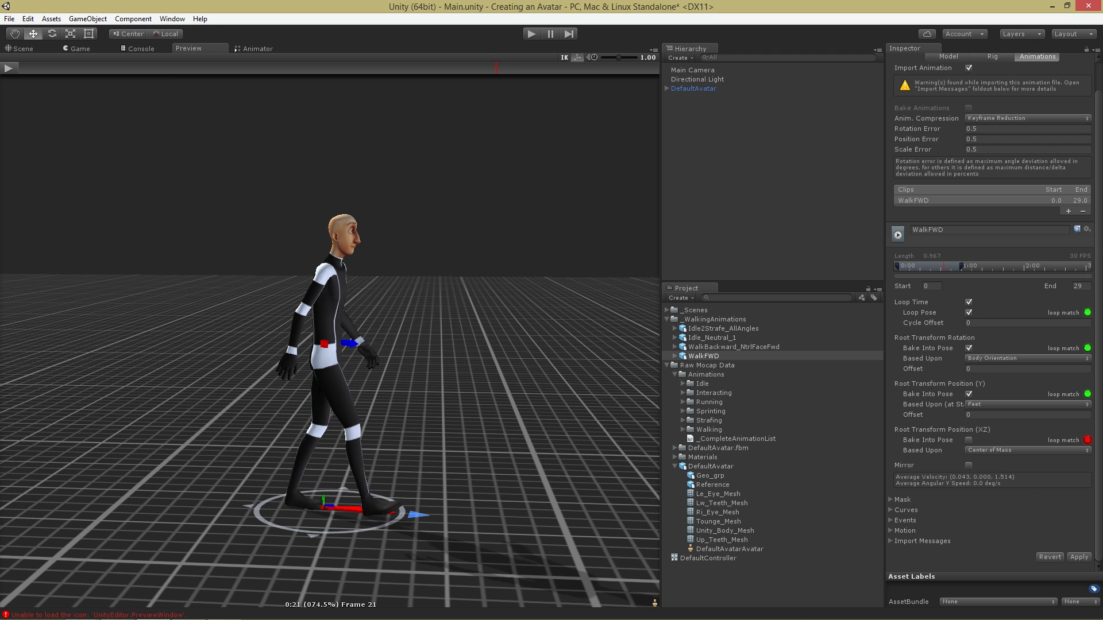
left_click(1080, 557)
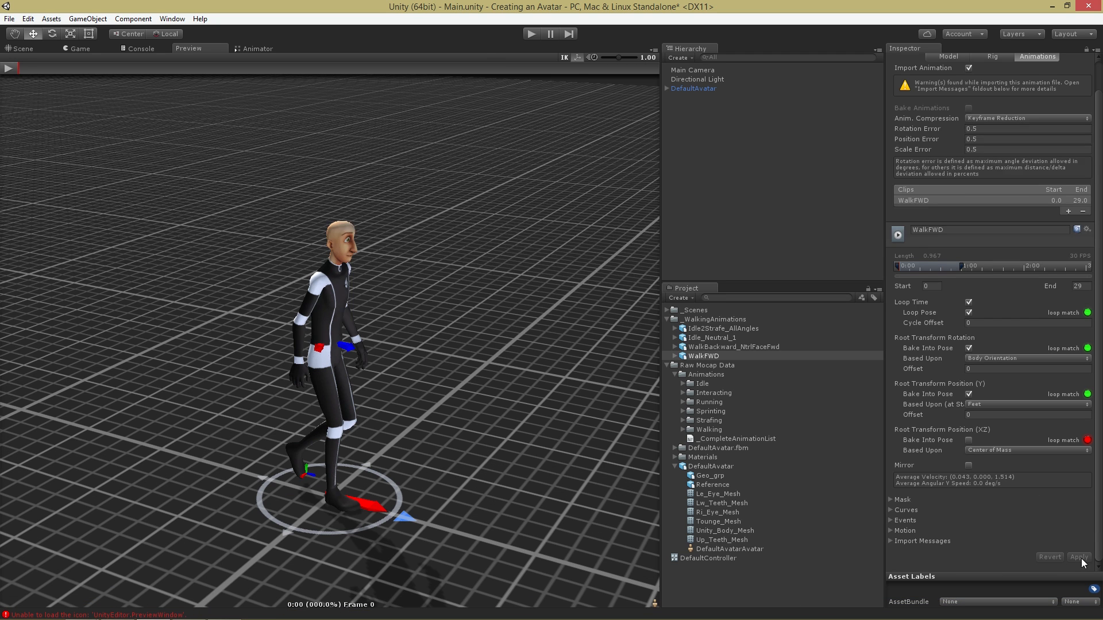
- Set WalkFWD's Root Transform Rotation offset to 1.63, apply the change, and preview the walk direction
left_click_drag(396, 518, 542, 539, "alt")
left_click(9, 68)
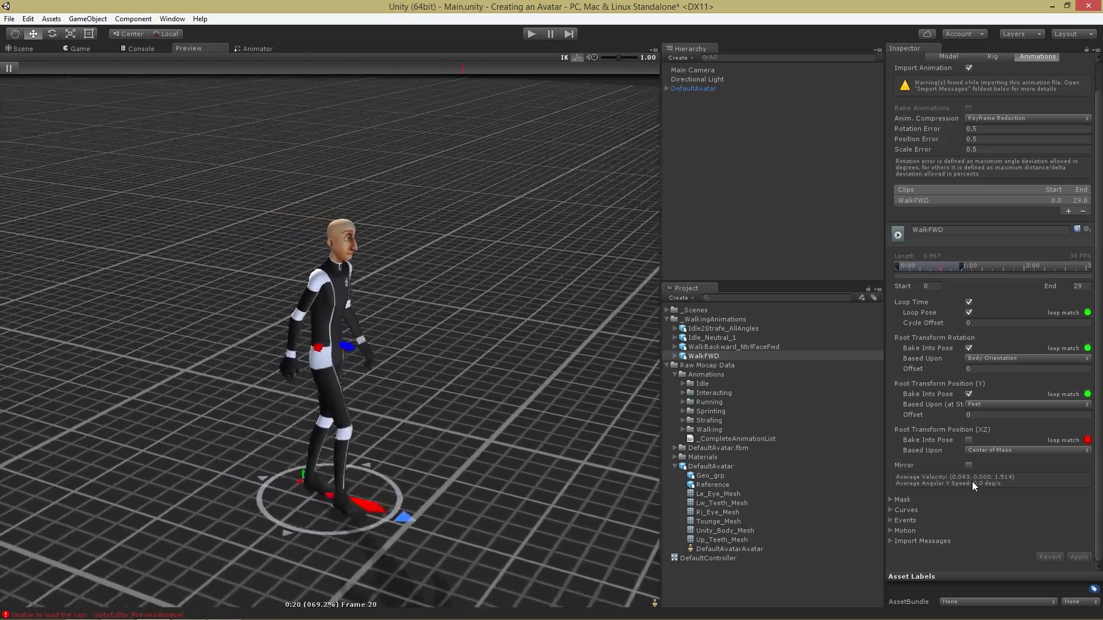
left_click(9, 68)
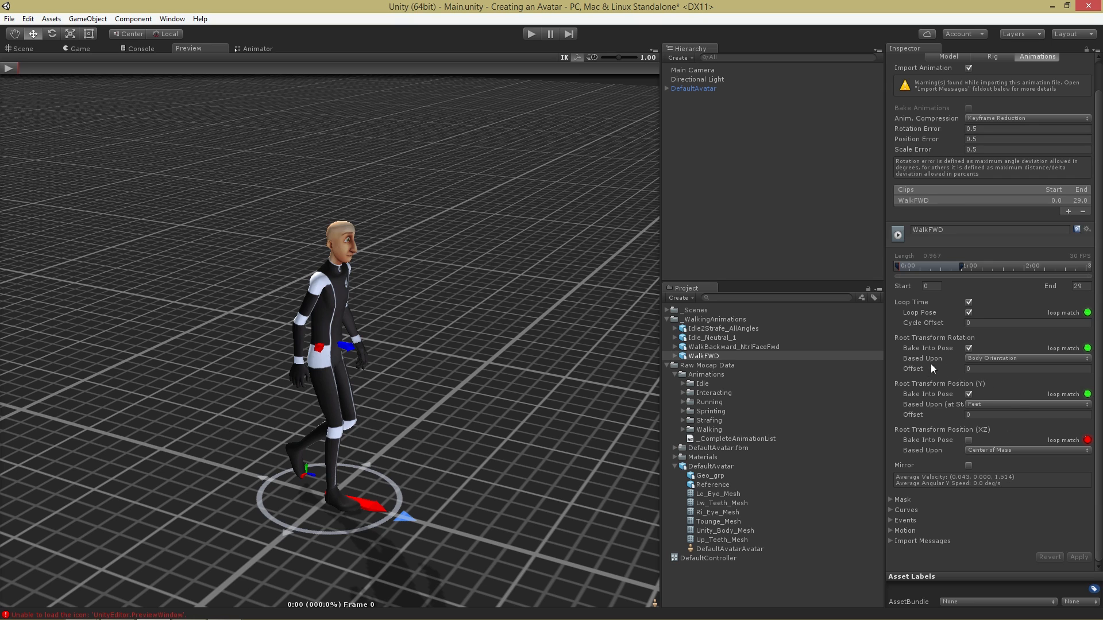
left_click_drag(912, 367, 931, 381)
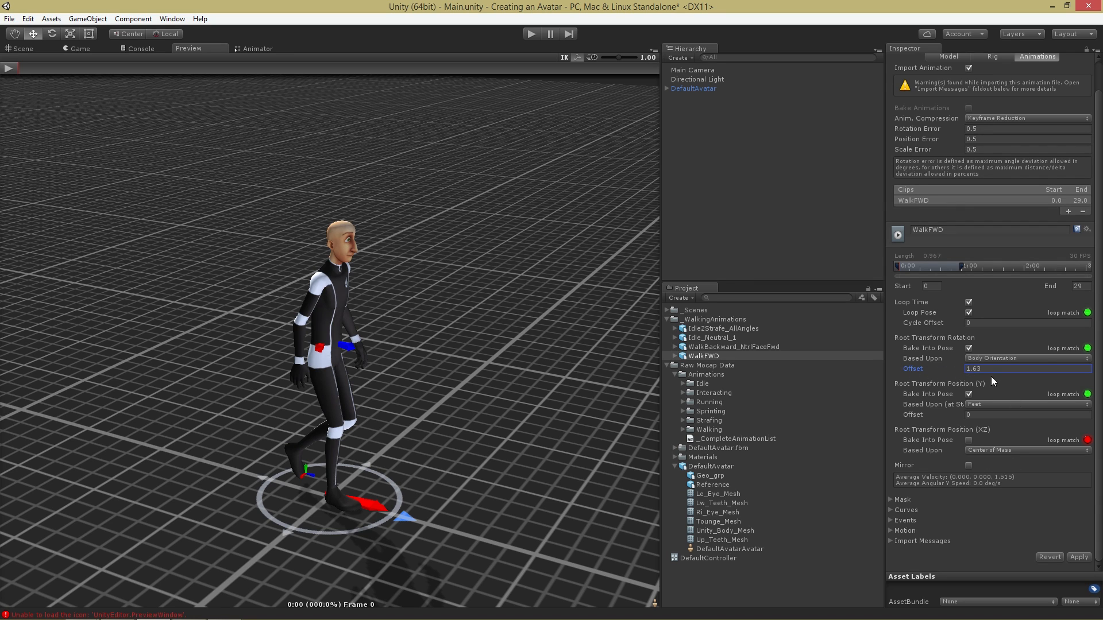
left_click(1078, 557)
left_click(8, 68)
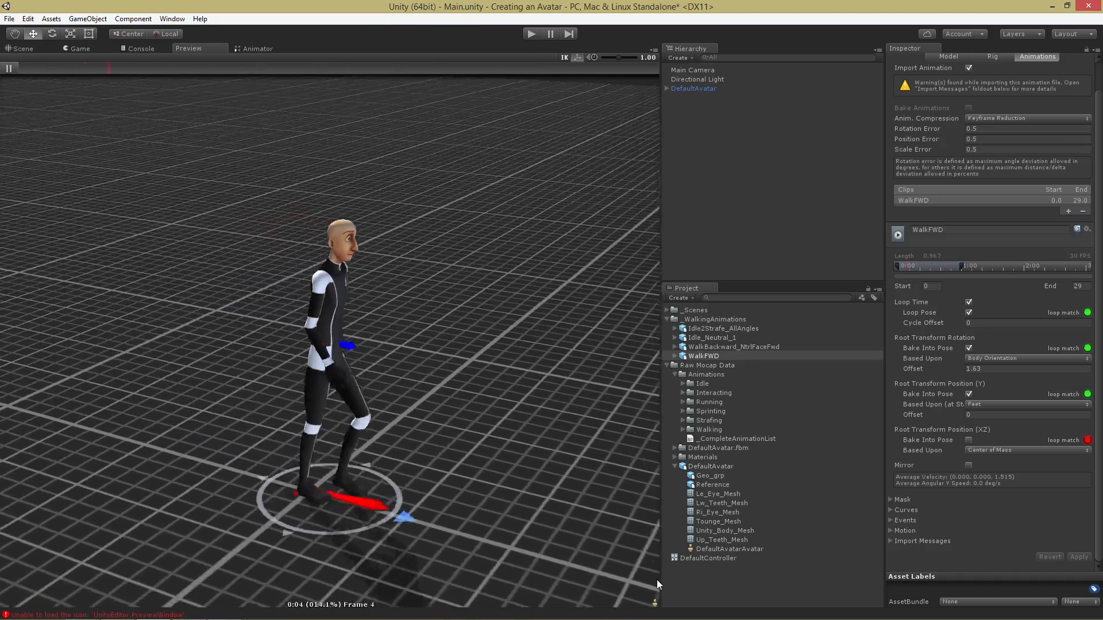
left_click(9, 68)
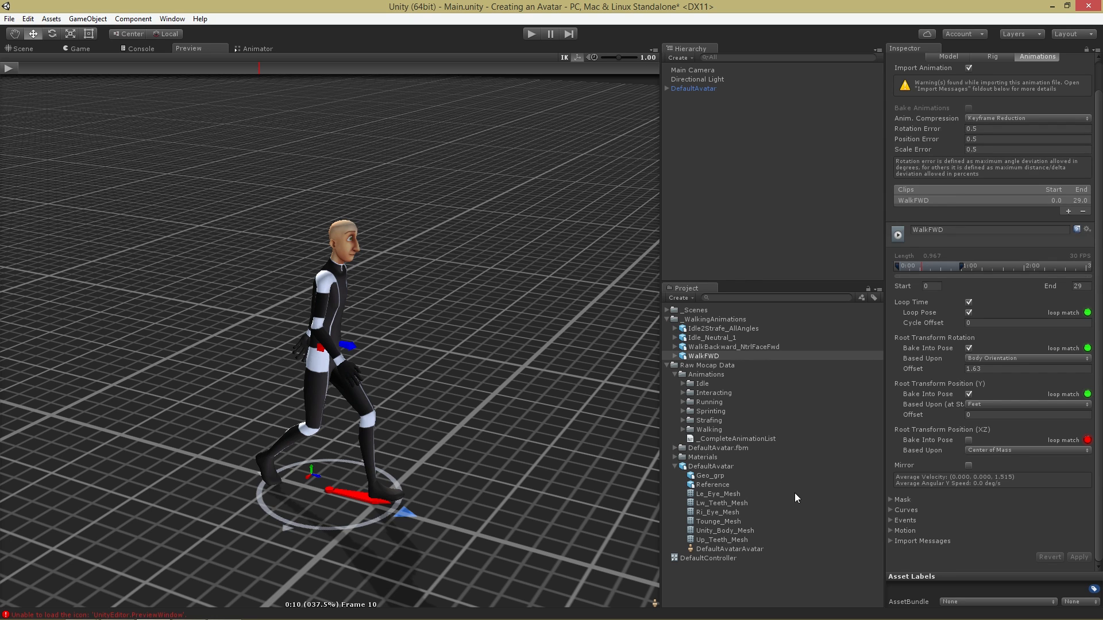
- Select the Idle2Strafe_AllAngles animation and preview the full clip's movement
left_click(734, 327)
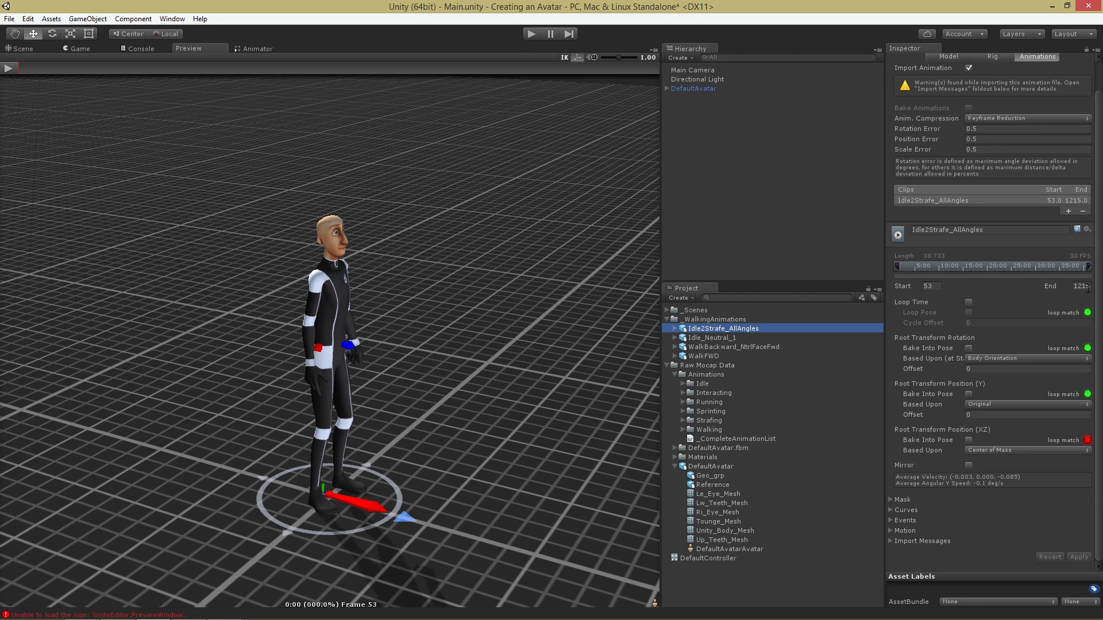
left_click(8, 68)
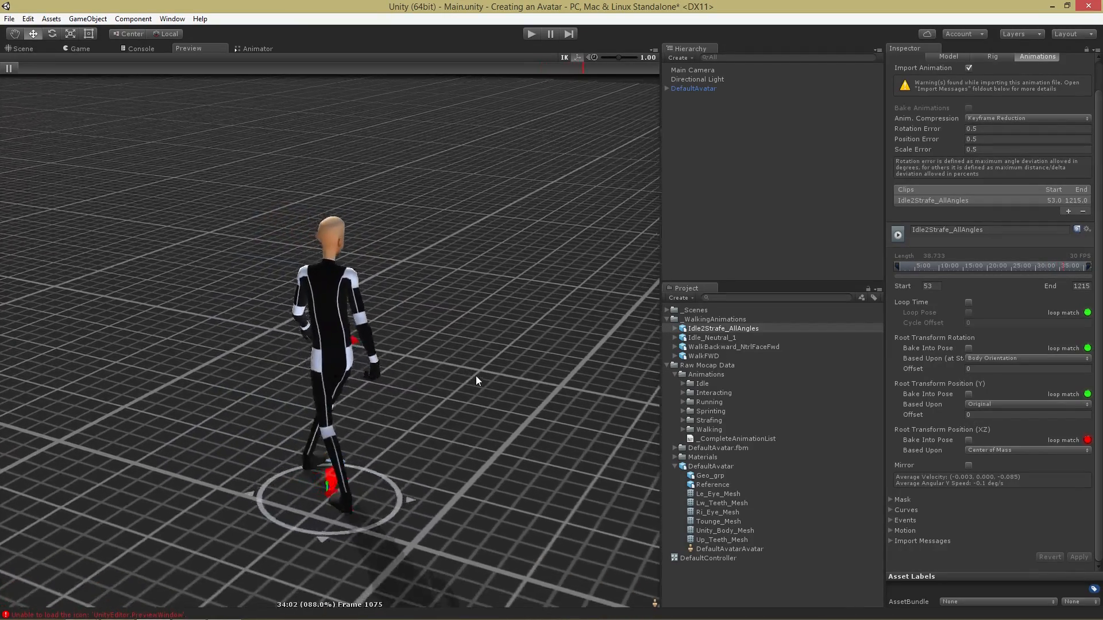
left_click(530, 35)
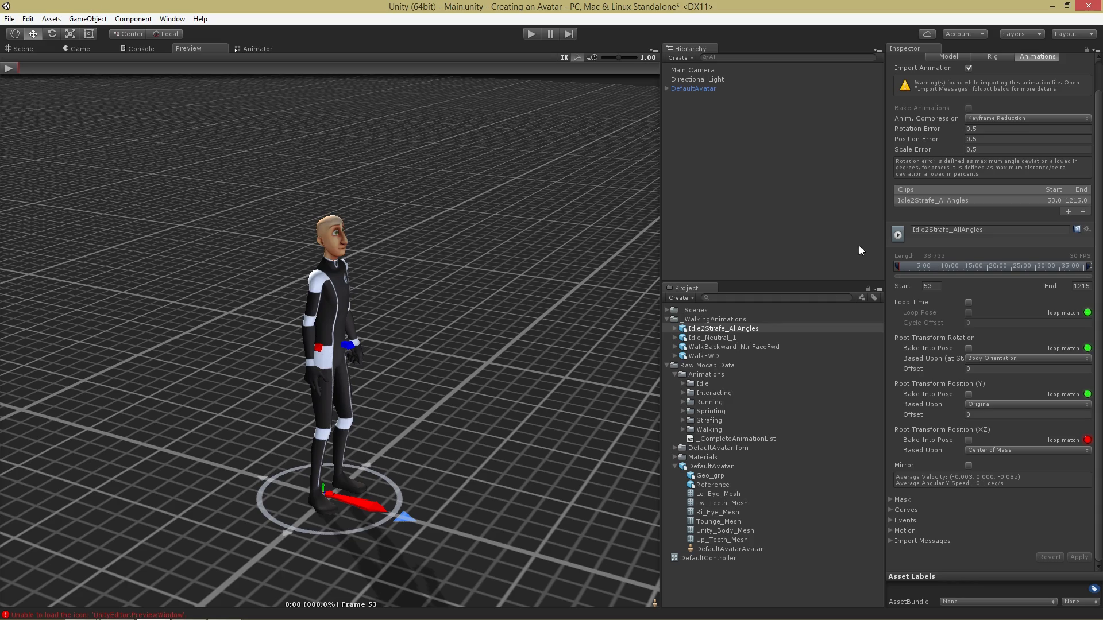
- Trim the beginning of the Idle2Strafe_AllAngles clip so it starts at frame 169, mid-stride
mouse_move(897, 267)
left_mouse_down()
mouse_move(922, 274)
mouse_move(874, 275)
mouse_move(910, 274)
left_mouse_up()
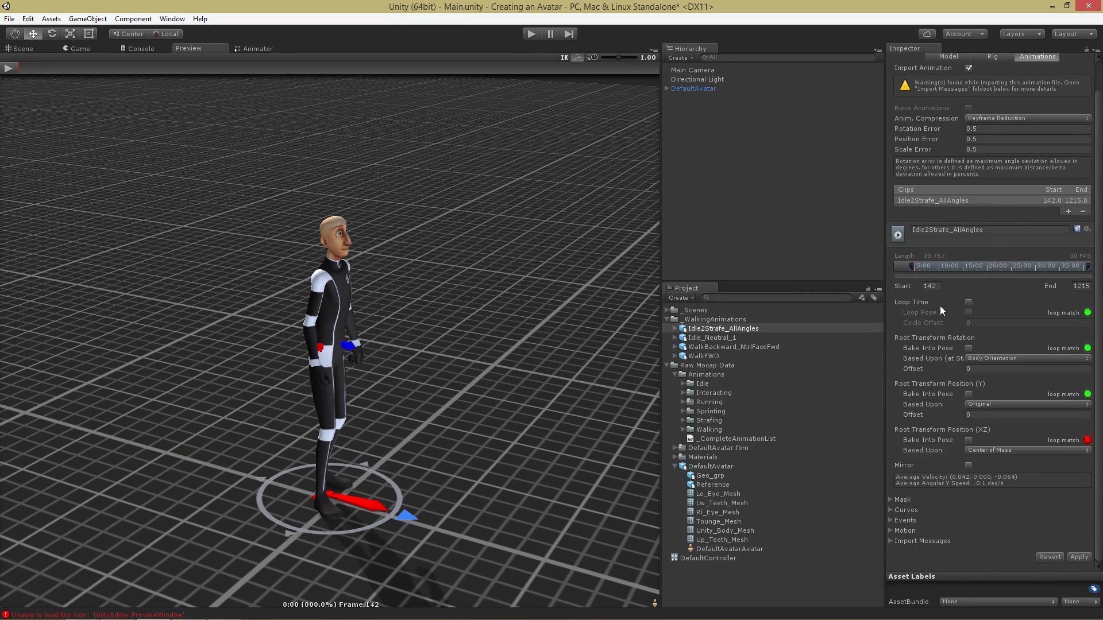
scroll(935, 277, "up", 5)
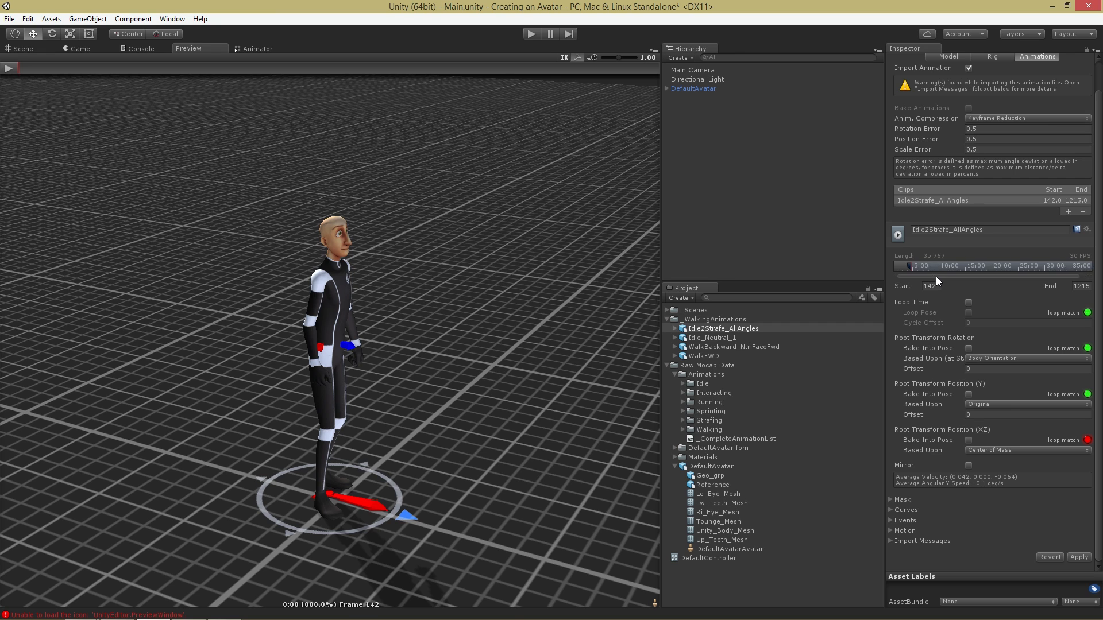
scroll(935, 277, "up", 3)
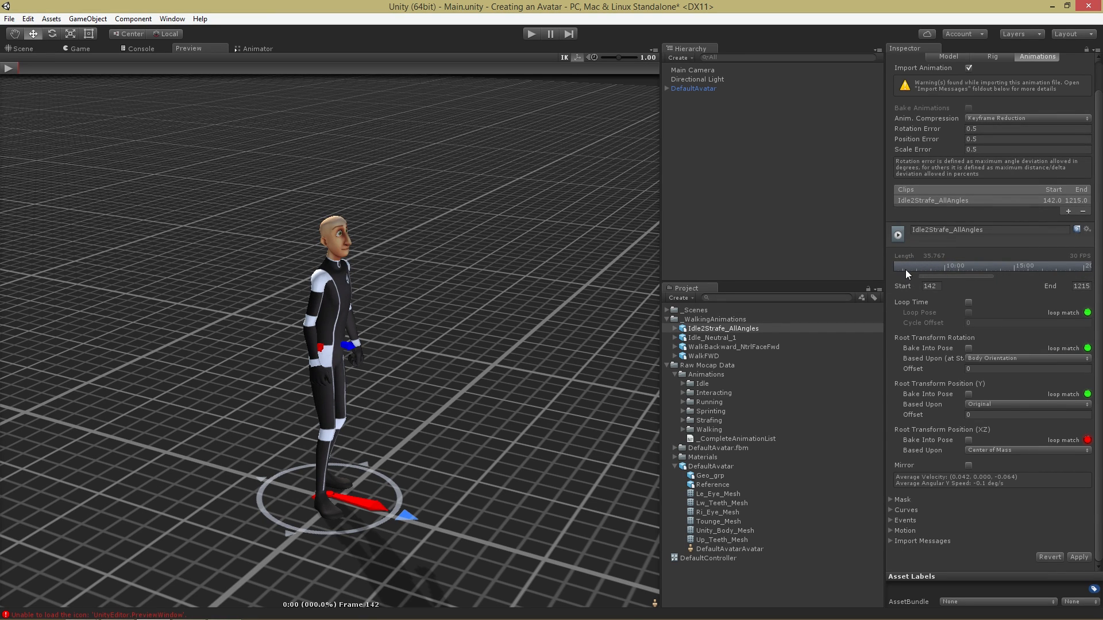
mouse_move(932, 275)
left_mouse_down()
mouse_move(917, 274)
mouse_move(936, 277)
mouse_move(937, 291)
left_mouse_up()
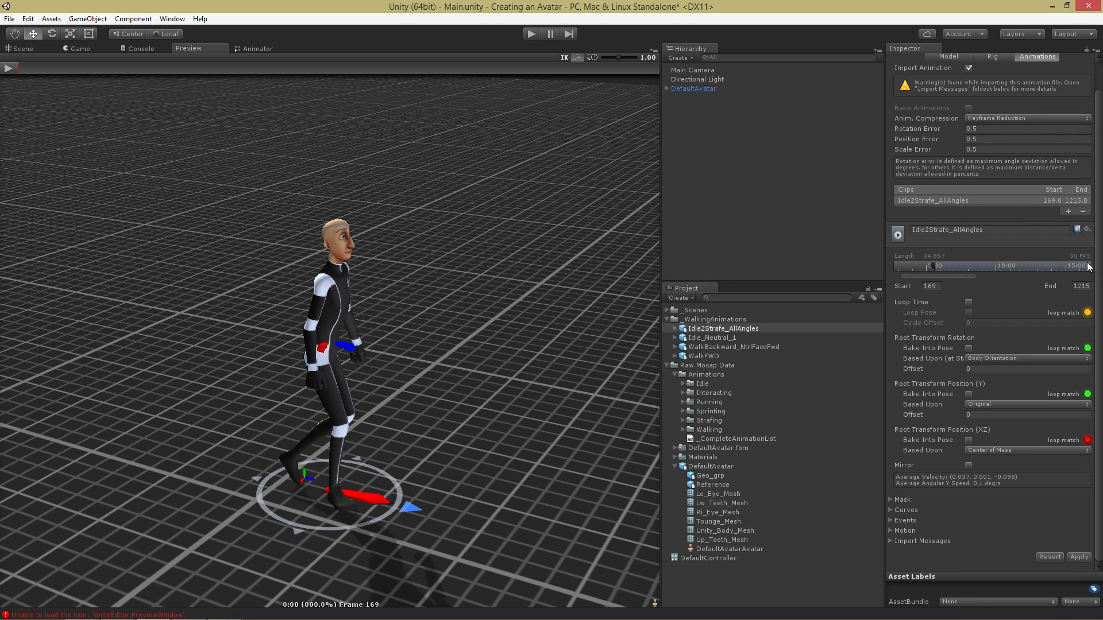
mouse_move(966, 277)
left_mouse_down()
mouse_move(1012, 287)
mouse_move(926, 289)
left_mouse_up()
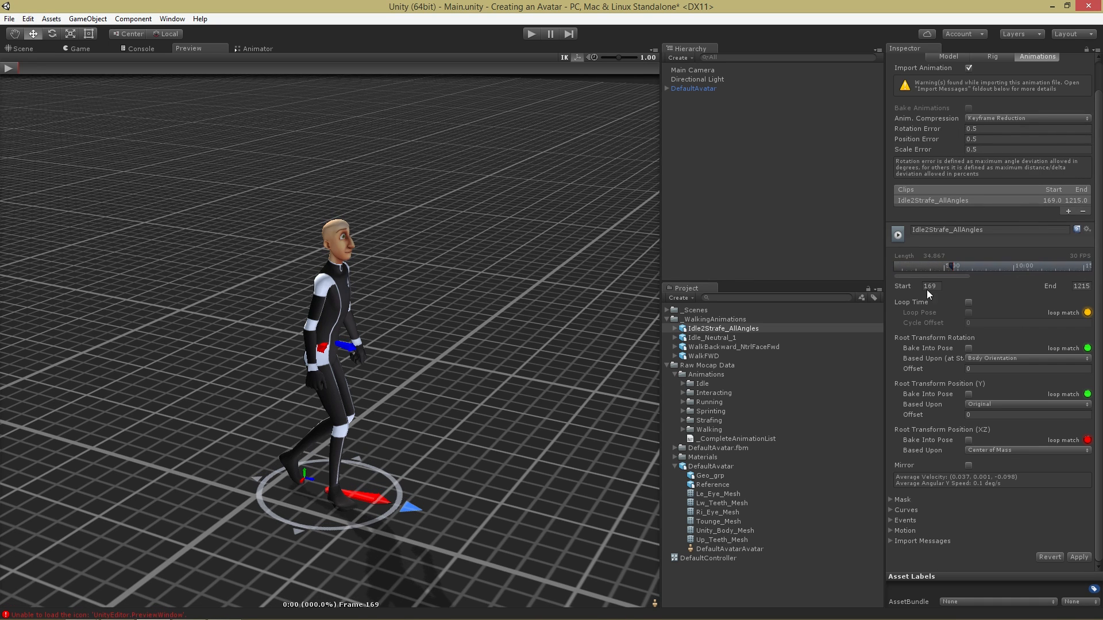
- Shorten the Idle2Strafe_AllAngles clip to end at frame 199, checking the loop match around frame 200
left_click(1082, 285)
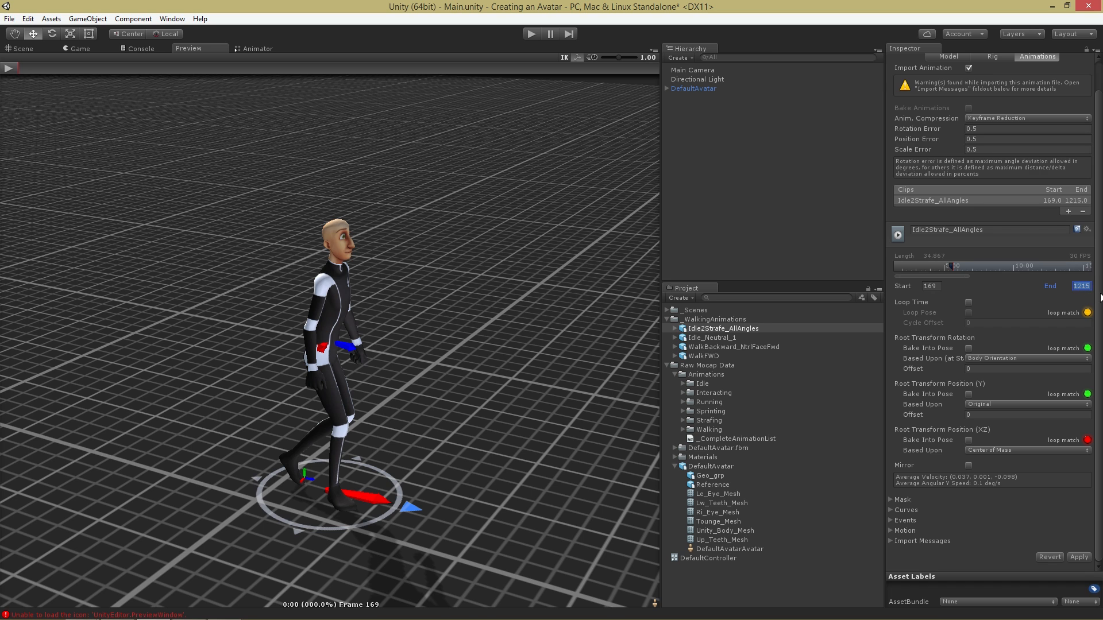
type("20")
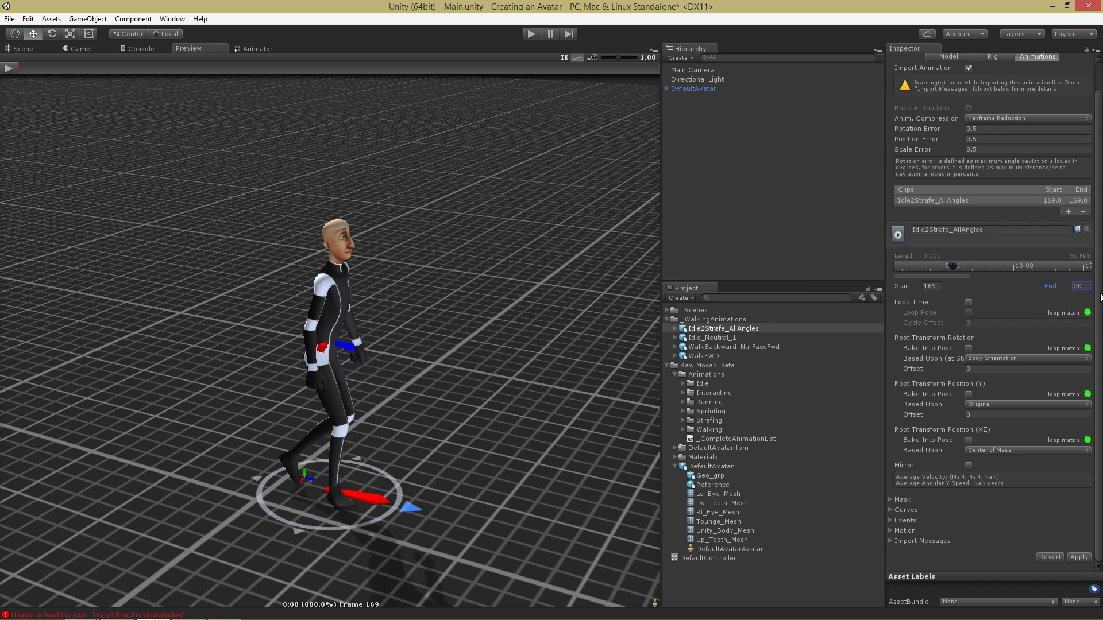
type("0")
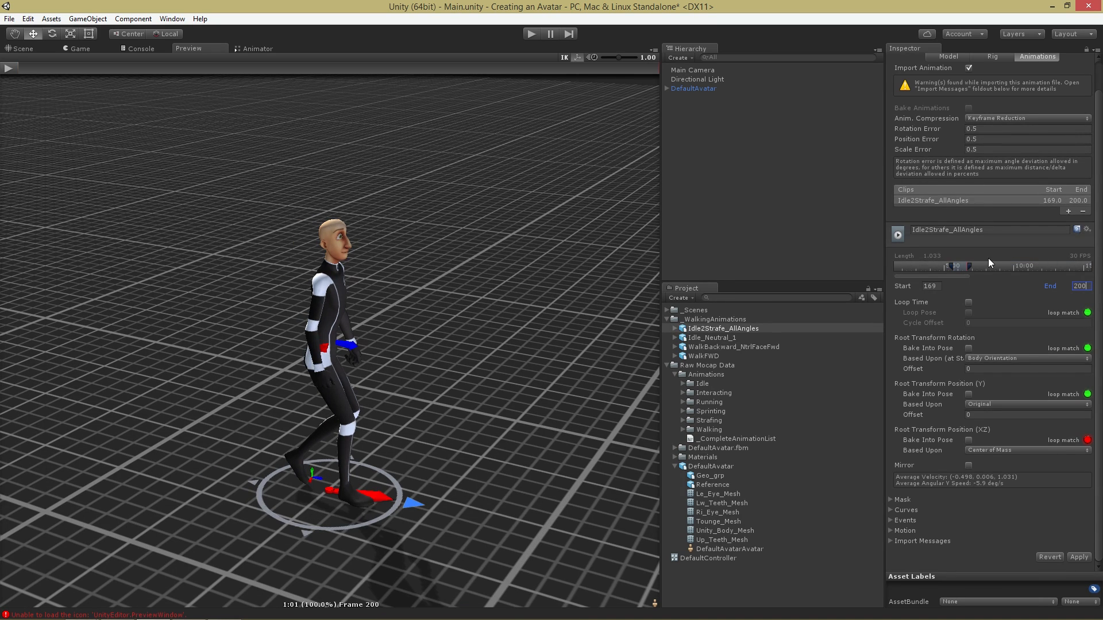
scroll(967, 276, "up", 2)
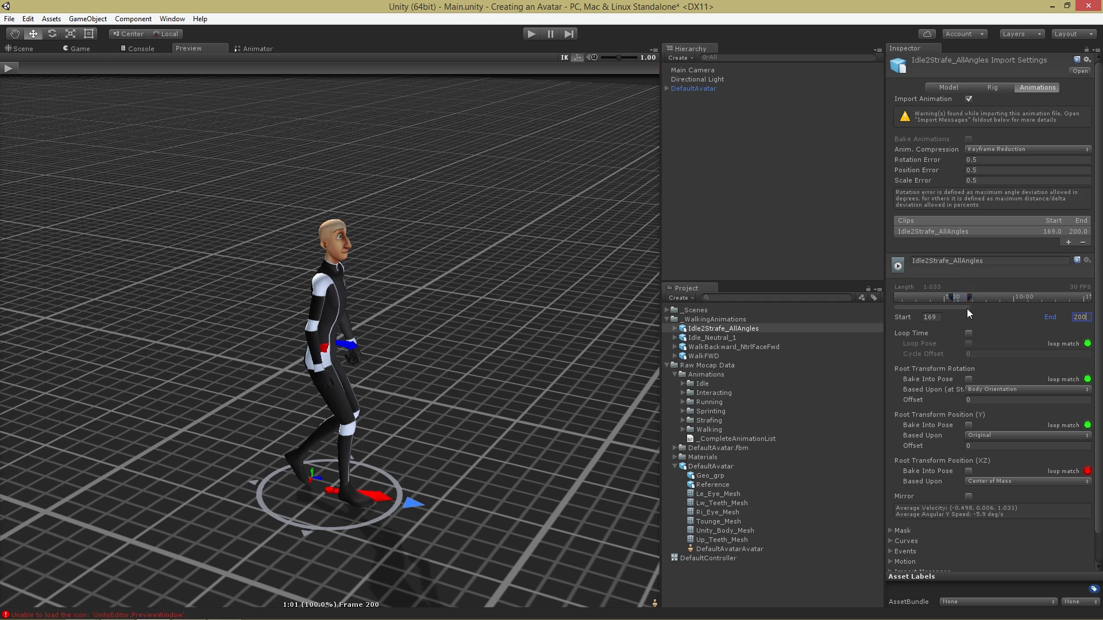
scroll(967, 305, "down", 2)
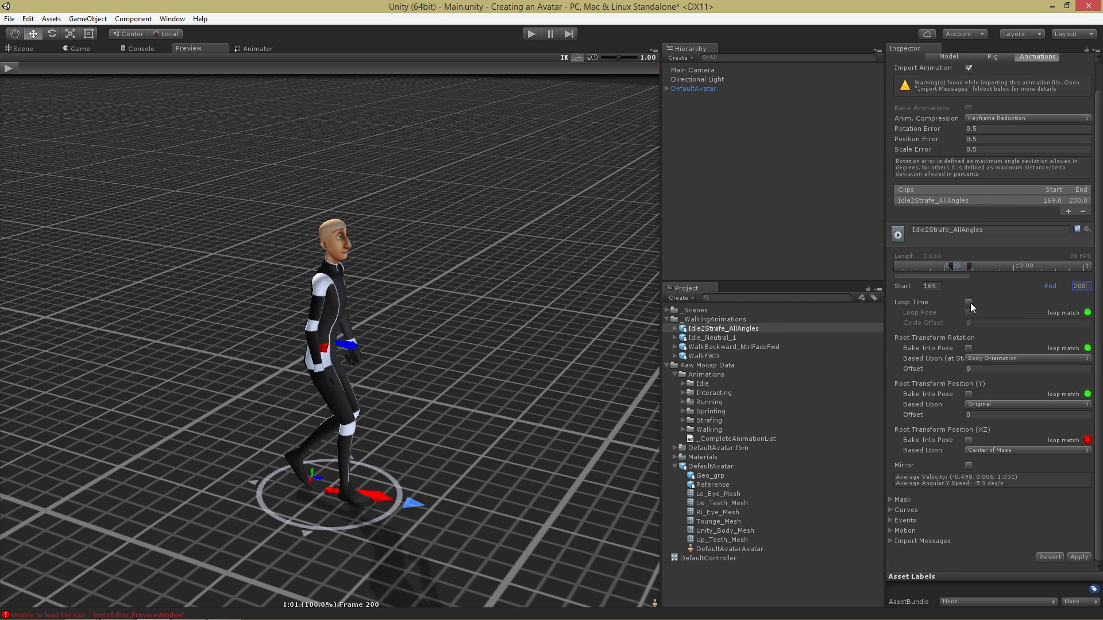
left_click(980, 273)
scroll(980, 273, "up", 10)
scroll(982, 277, "up", 2)
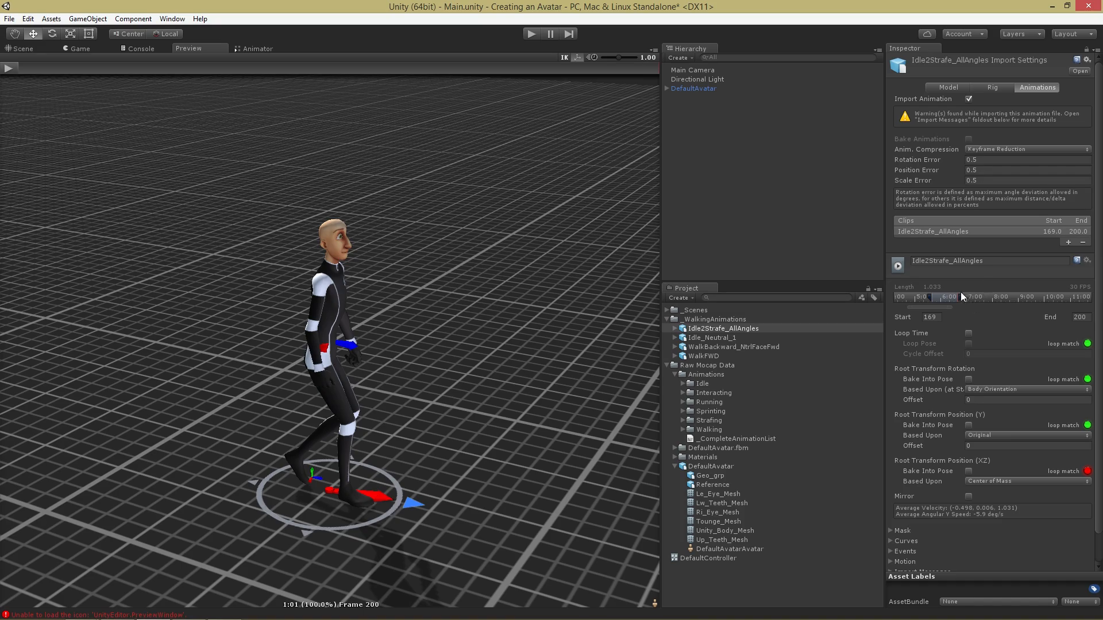
mouse_move(960, 292)
left_mouse_down()
mouse_move(988, 300)
mouse_move(929, 312)
mouse_move(959, 319)
left_mouse_up()
left_click(1080, 317)
type("199")
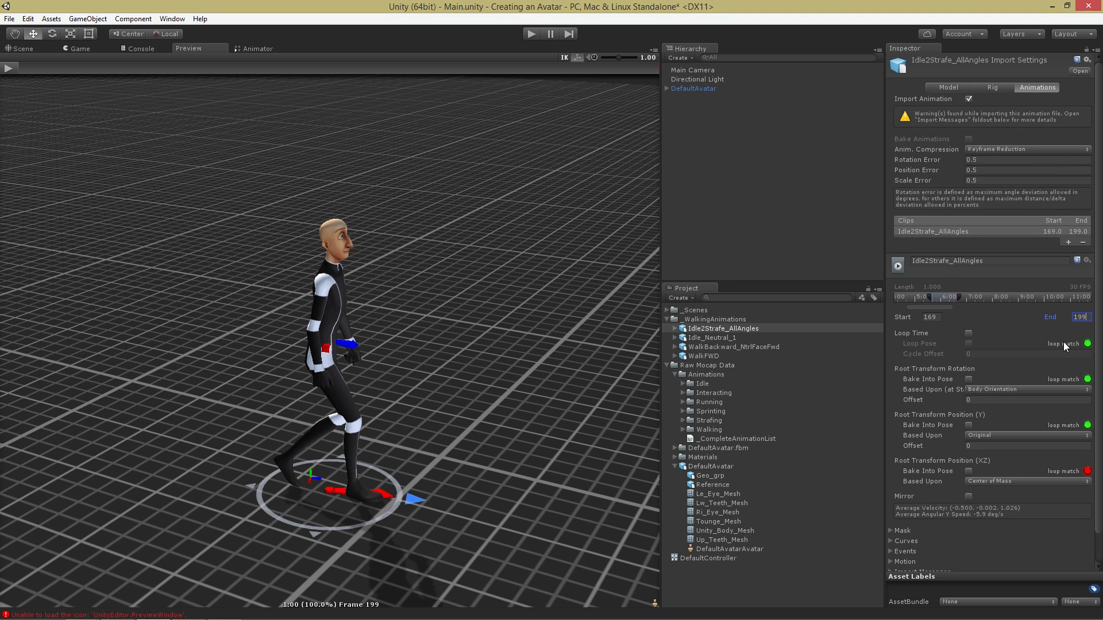
- Preview the trimmed clip, and enable Loop Time, Loop Pose, and Bake Into Pose for Root Transform Rotation and Position (Y)
left_click(11, 69)
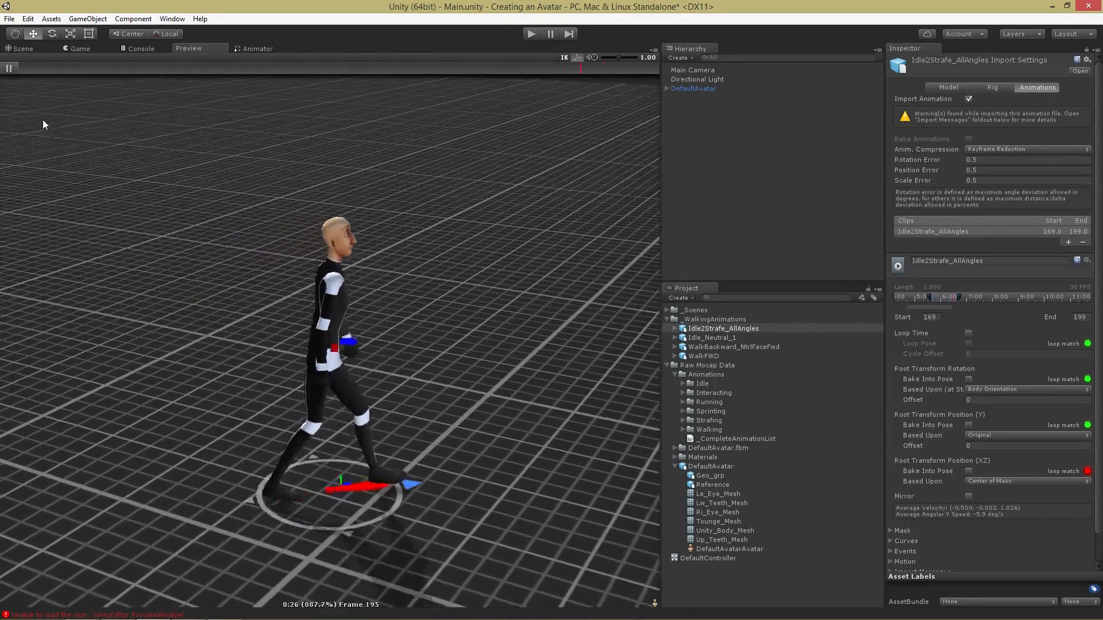
left_click(9, 69)
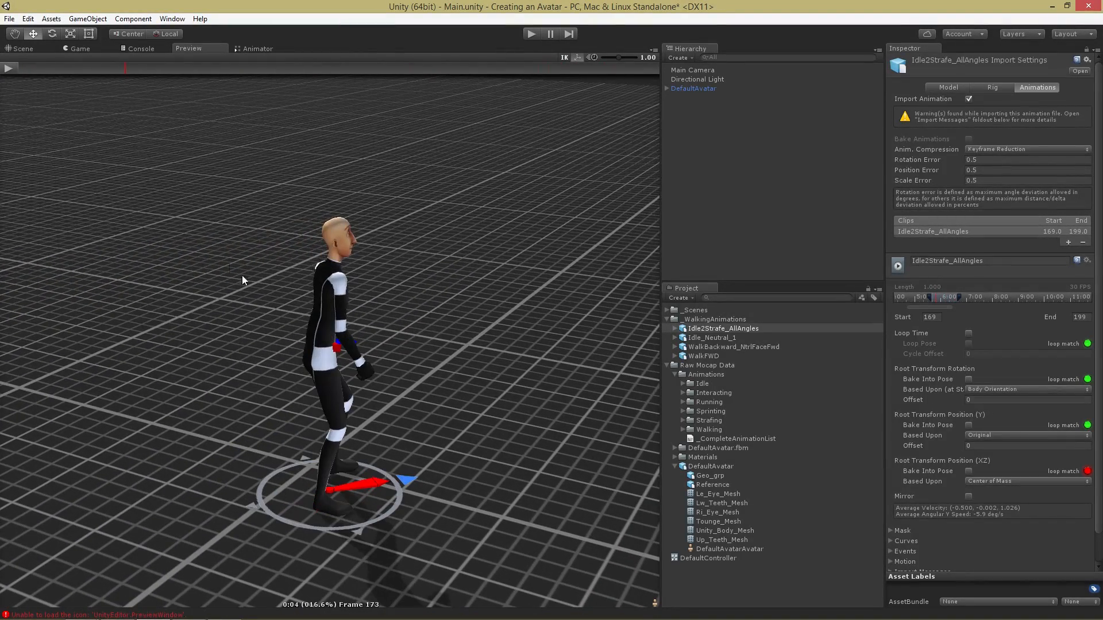
left_click(969, 333)
left_click(968, 344)
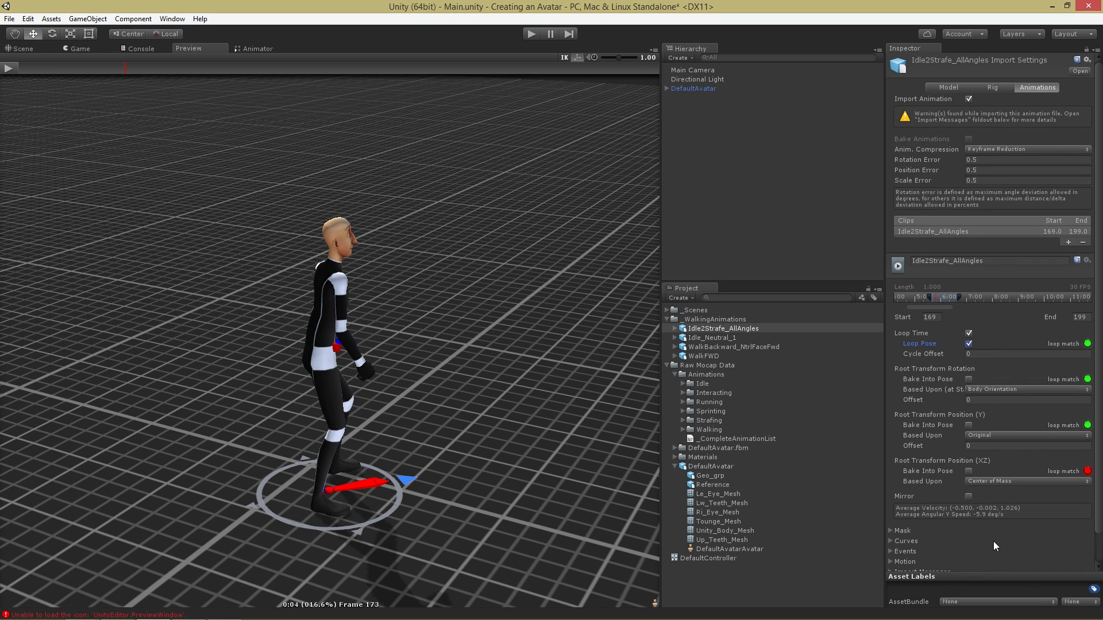
left_click(969, 378)
left_click(970, 426)
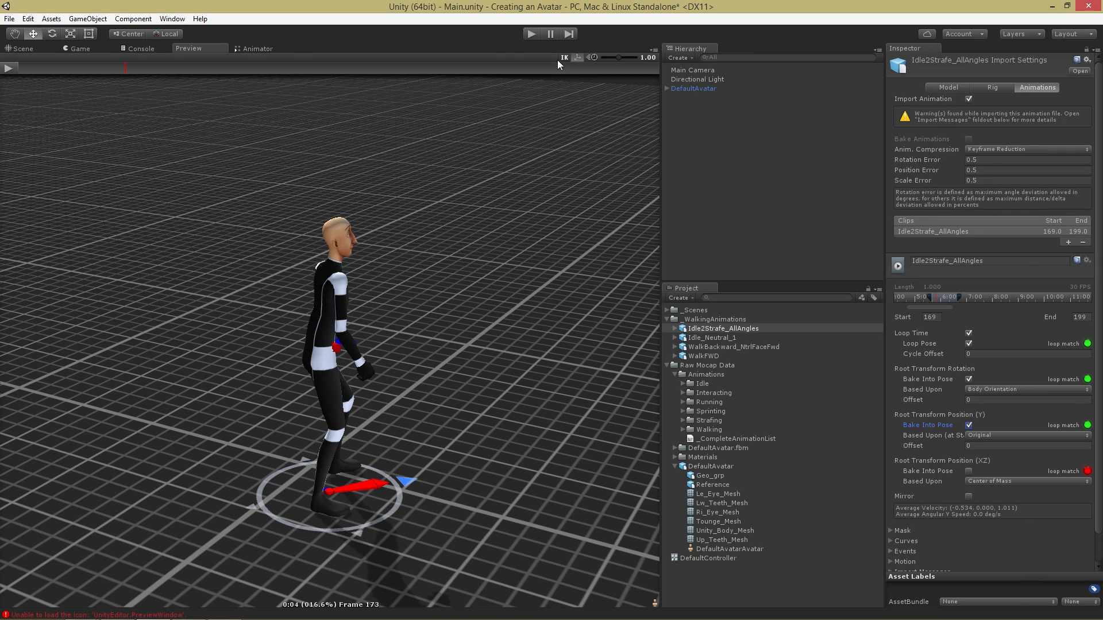
- Preview the looping diagonal walk and apply the clip's import settings
left_click(9, 68)
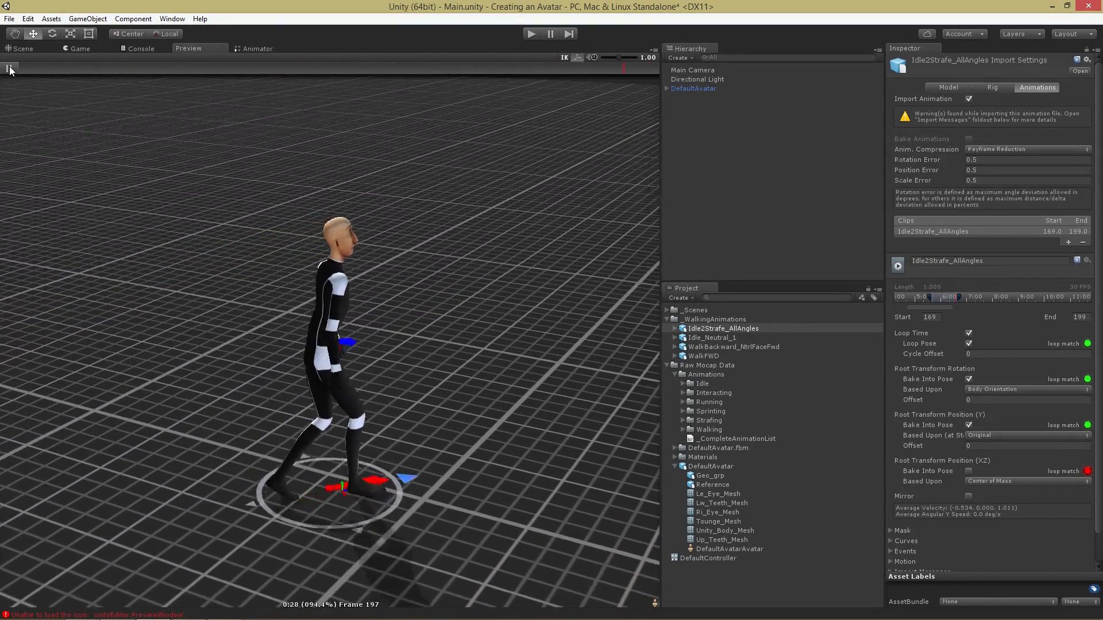
left_click(10, 67)
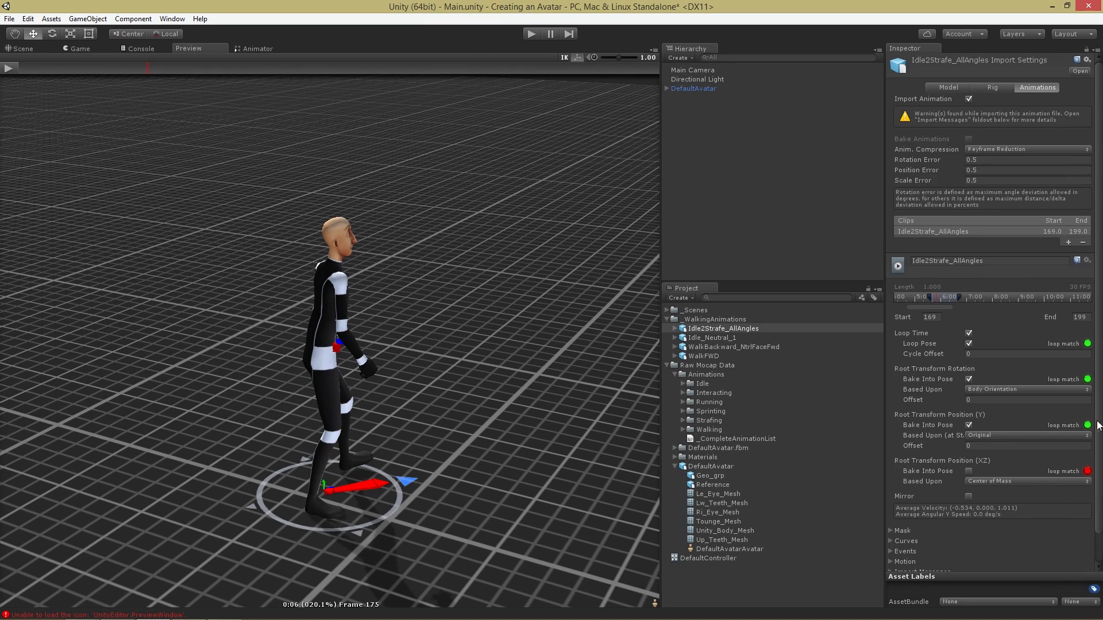
scroll(1098, 425, "down", 2)
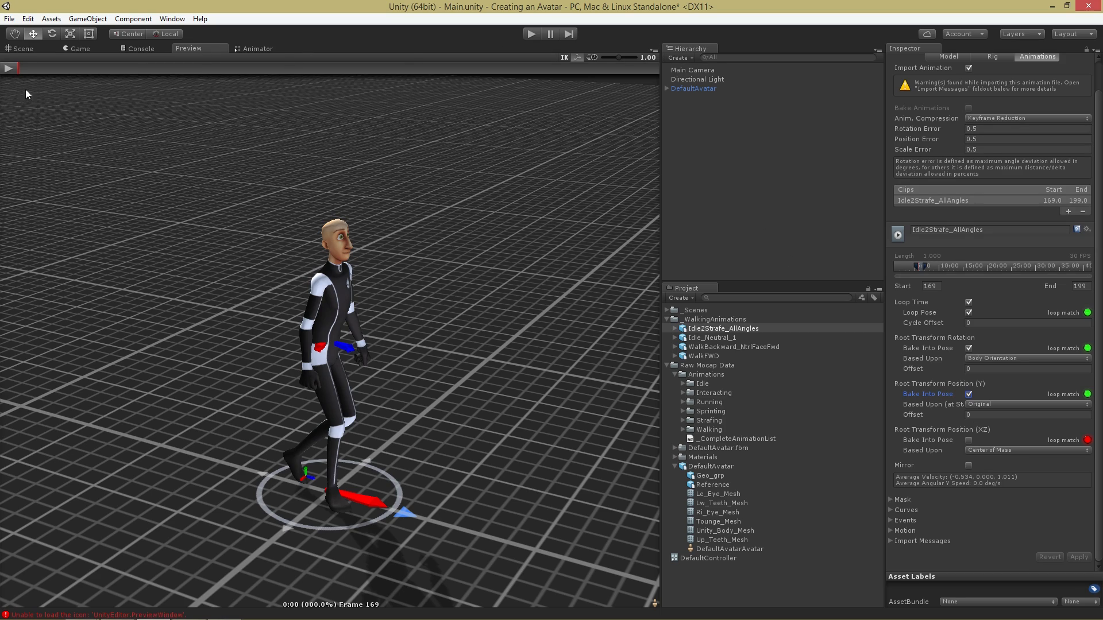
left_click(8, 68)
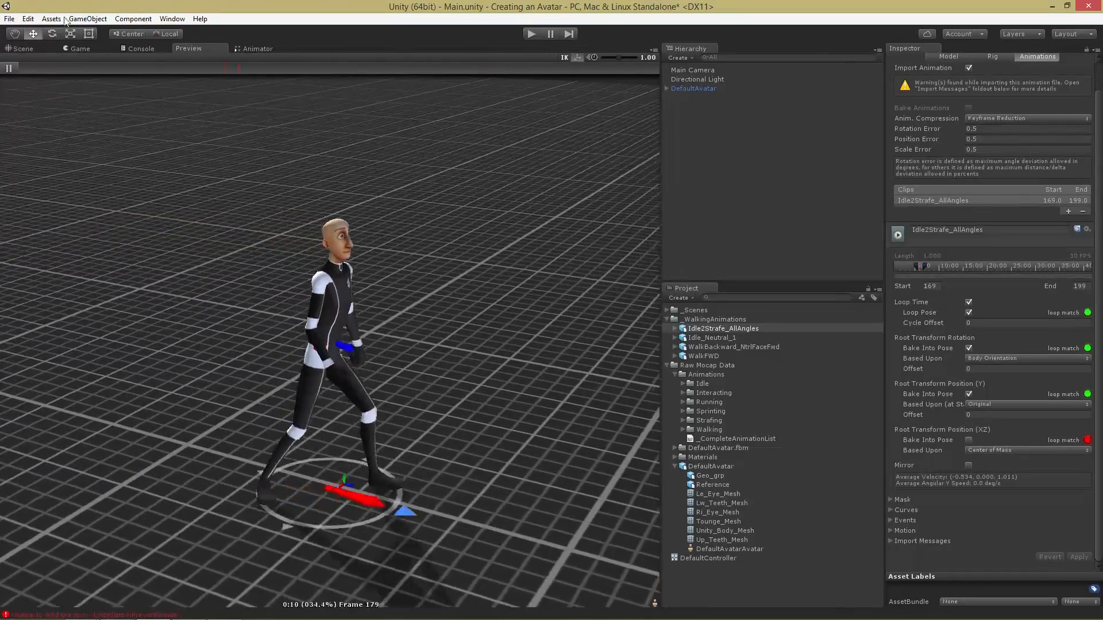
- Try the Mirror option on the clip and replay the walk to check its direction
left_click(969, 465)
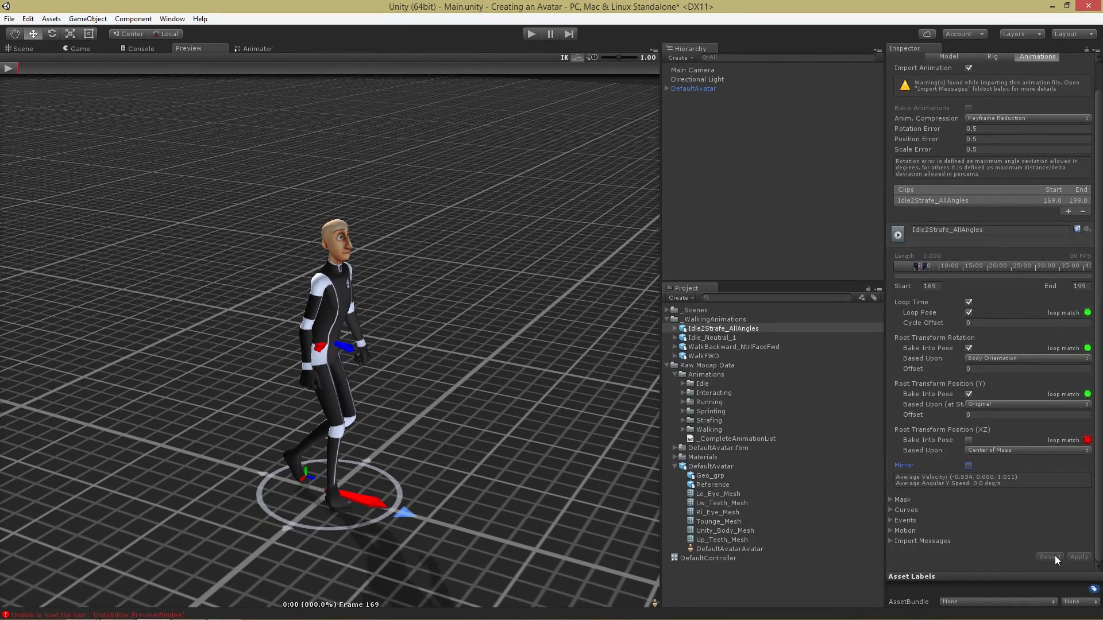
left_click(8, 68)
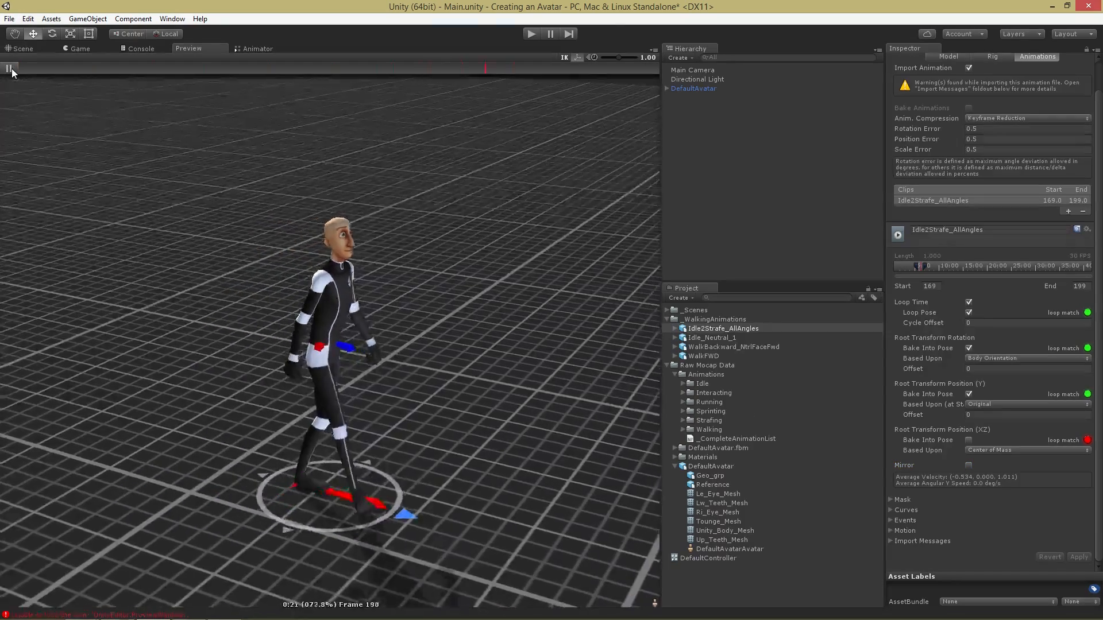
left_click(8, 69)
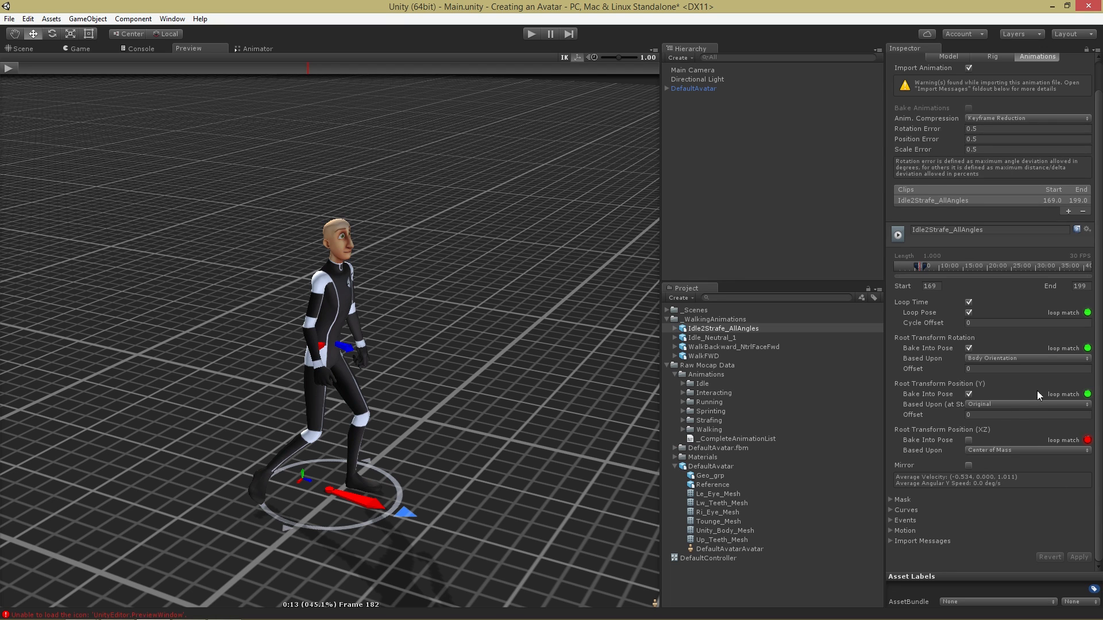
- Set the clip's Root Transform Rotation offset to 17.175, apply the change, and preview the walk direction
left_click(911, 368)
left_click_drag(917, 369, 156, 403)
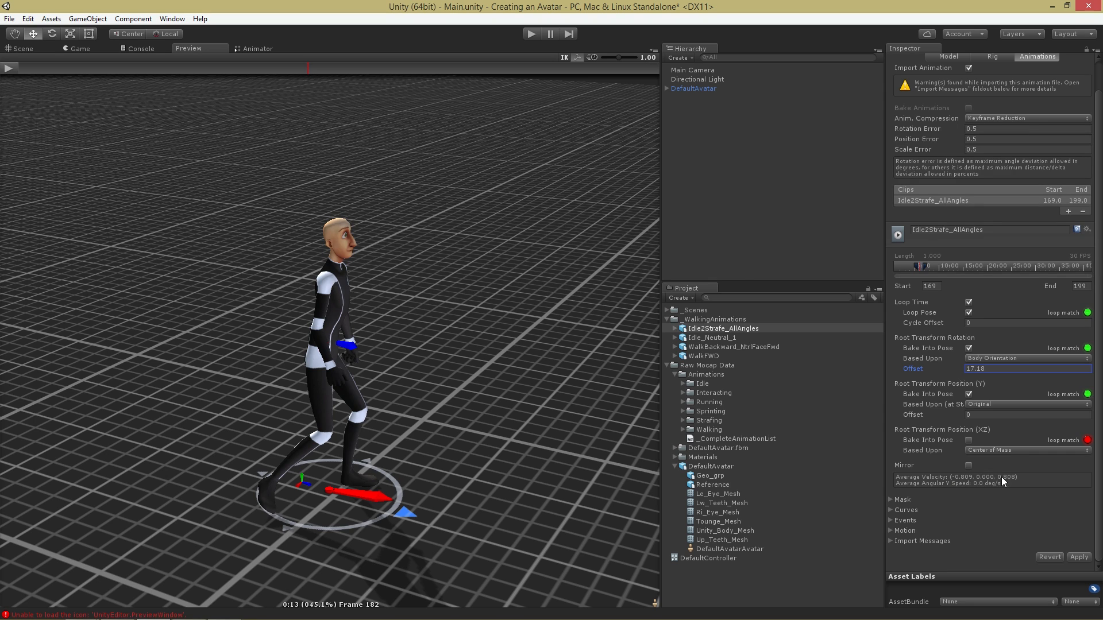
left_click(998, 369)
left_click(1003, 371)
left_click(1079, 557)
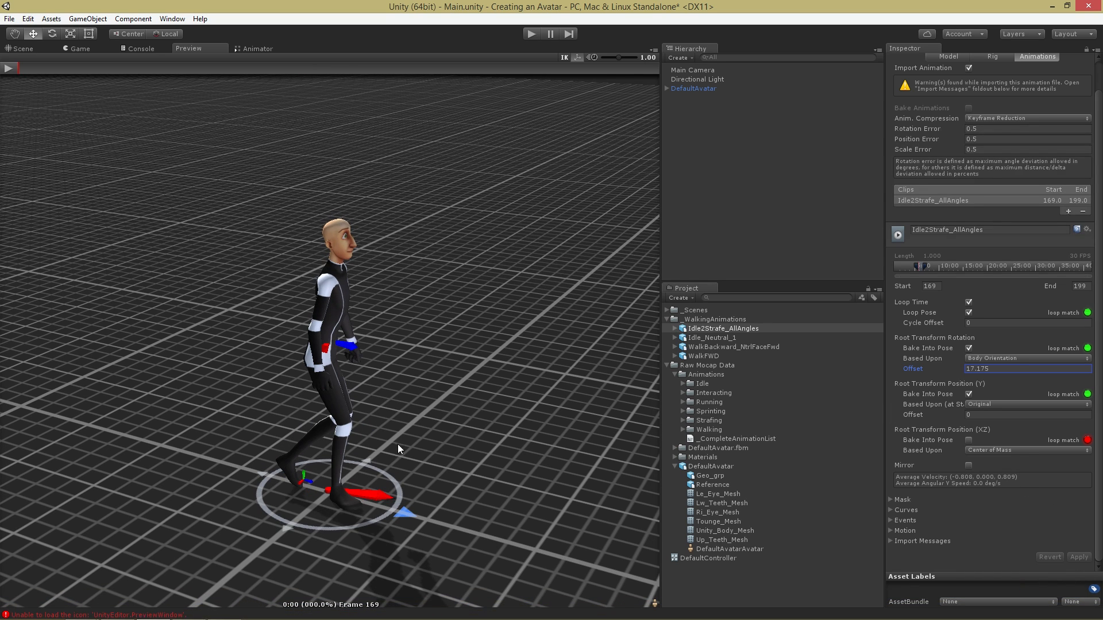
left_click(8, 68)
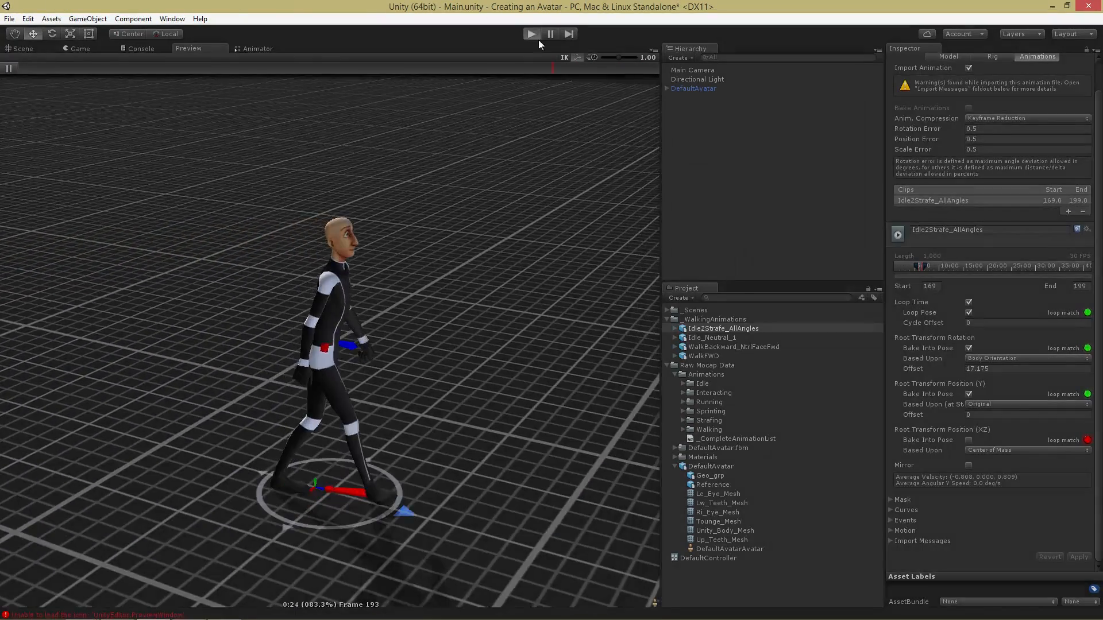
left_click(534, 34)
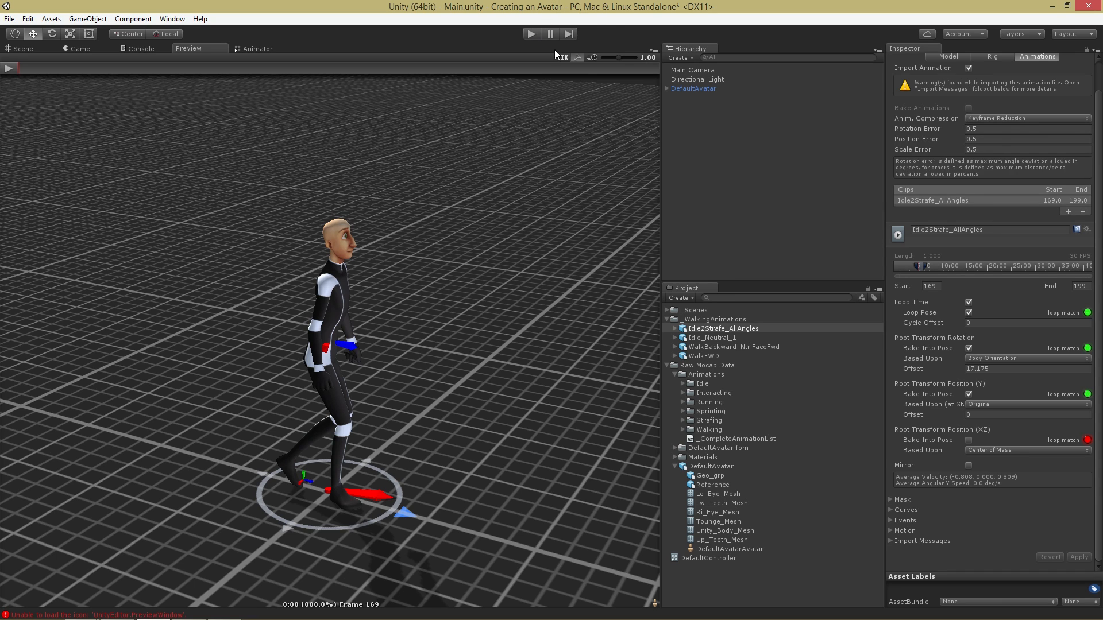
- Rename the trimmed Idle2Strafe_AllAngles clip to WalkFwdLeft
left_click(986, 227)
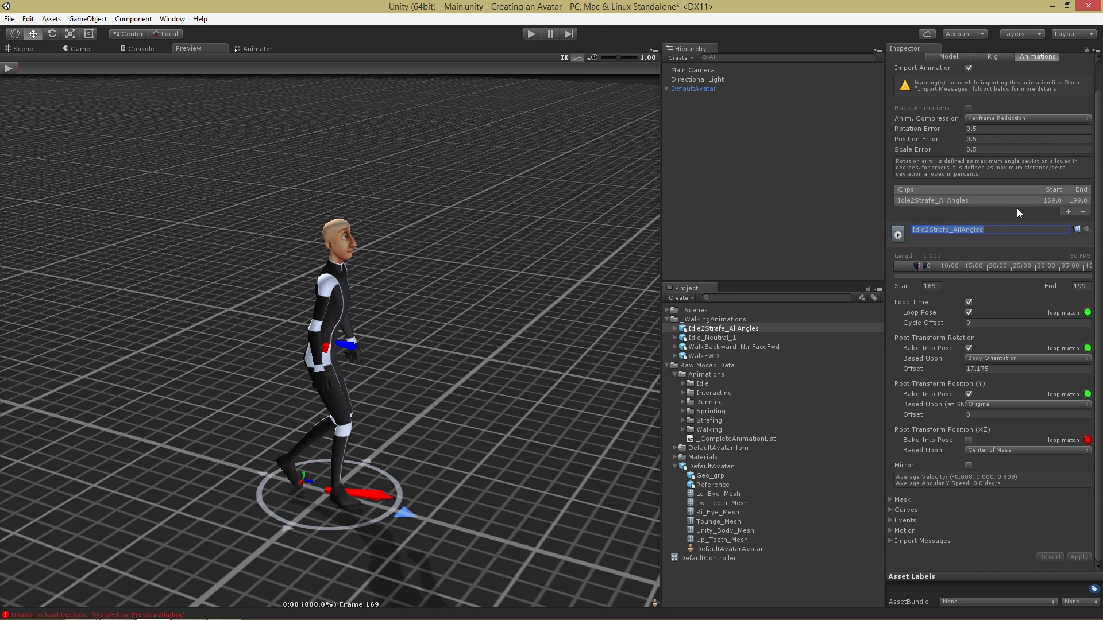
type("WalkFwdLeft")
key("Return")
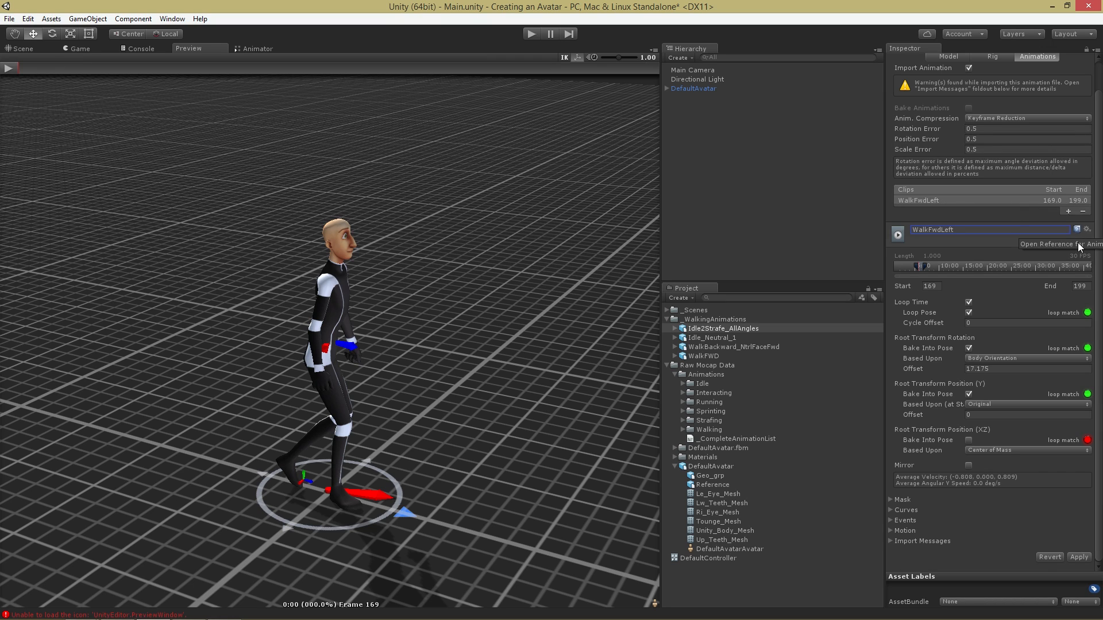
- Add a second clip to the Idle2Strafe_AllAngles animation and name it WalkFwdRight
left_click(1066, 211)
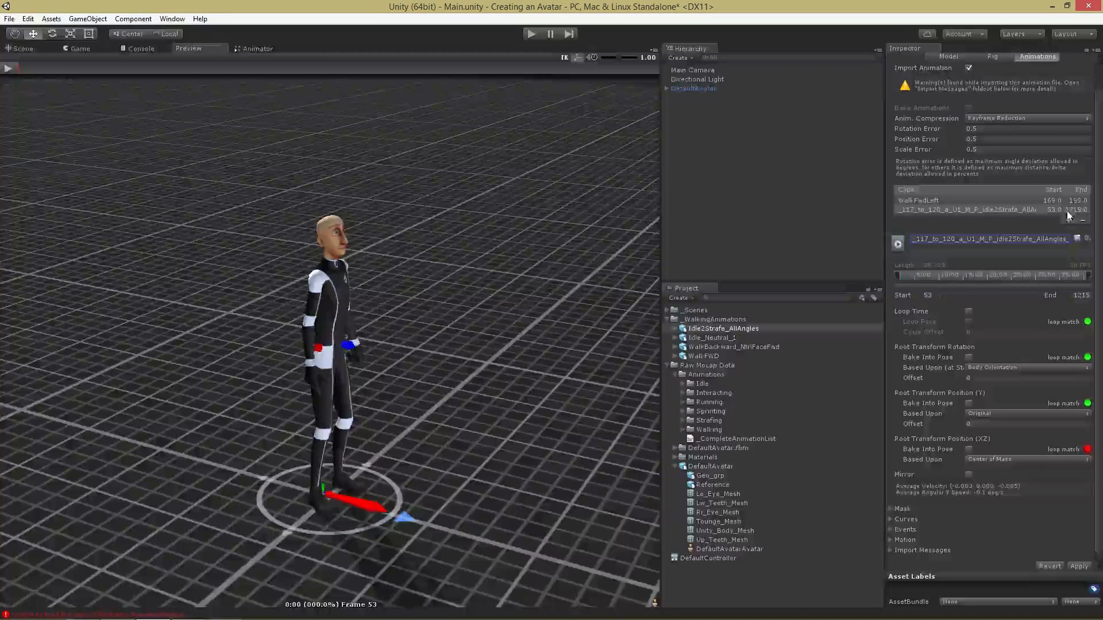
double_click(1033, 239)
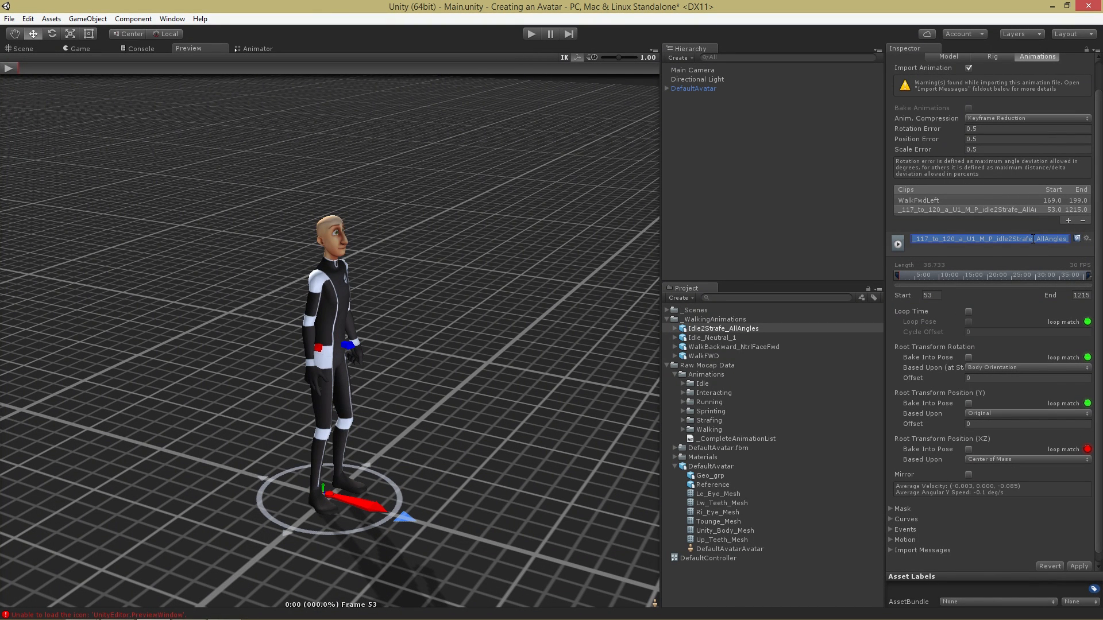
type("WalkF")
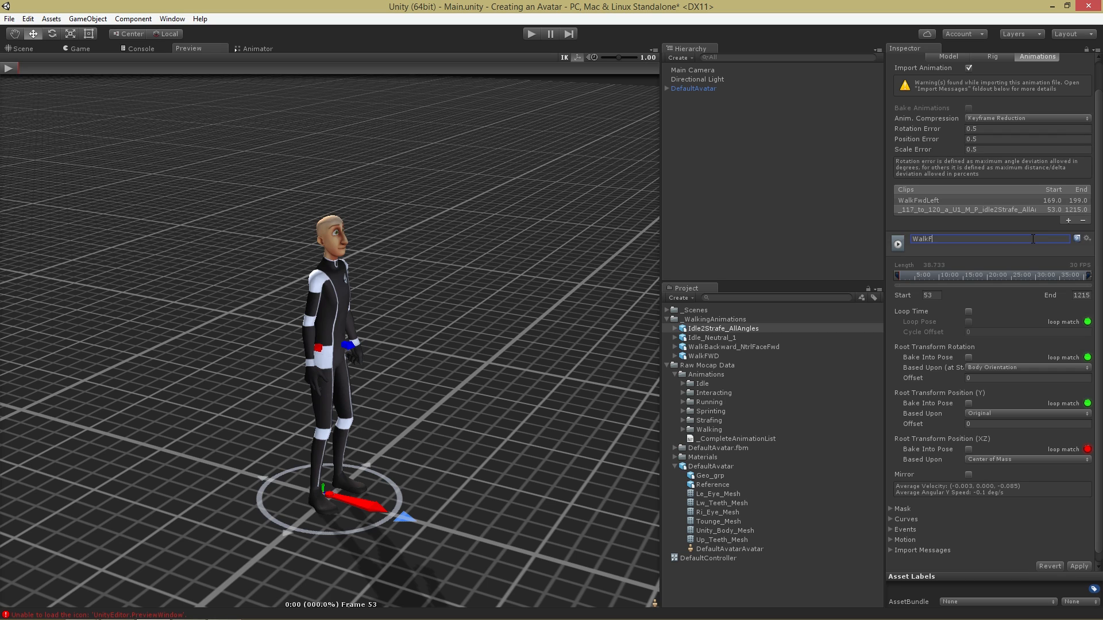
type("wdRight")
key("Return")
- Trim the WalkFwdRight clip to start at frame 169 and end at frame 199
double_click(929, 295)
type("1")
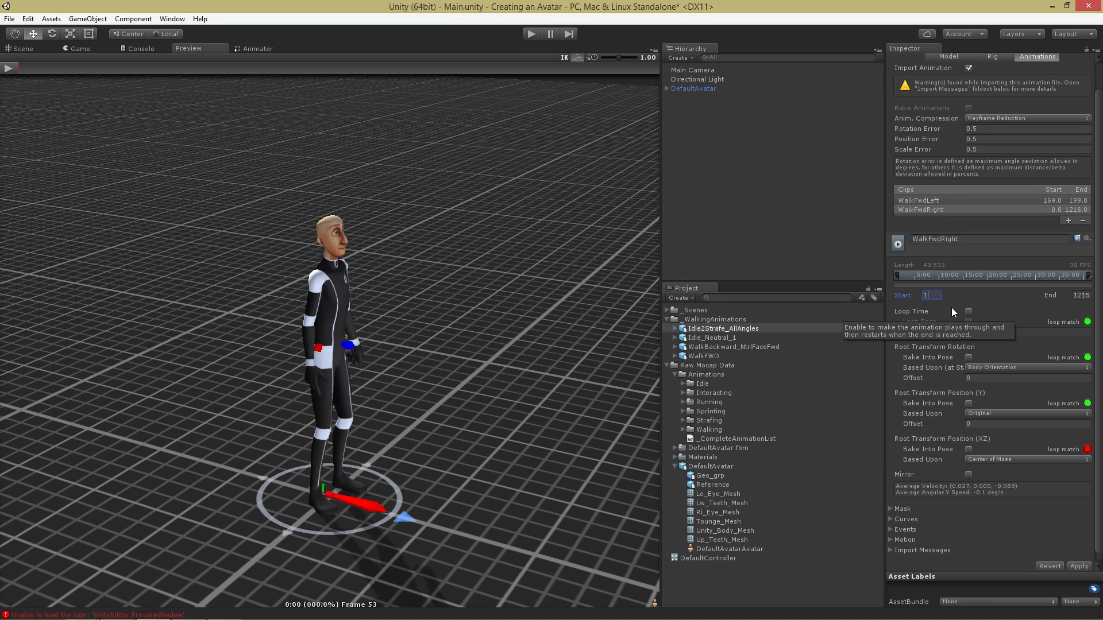
type("969")
key("Tab")
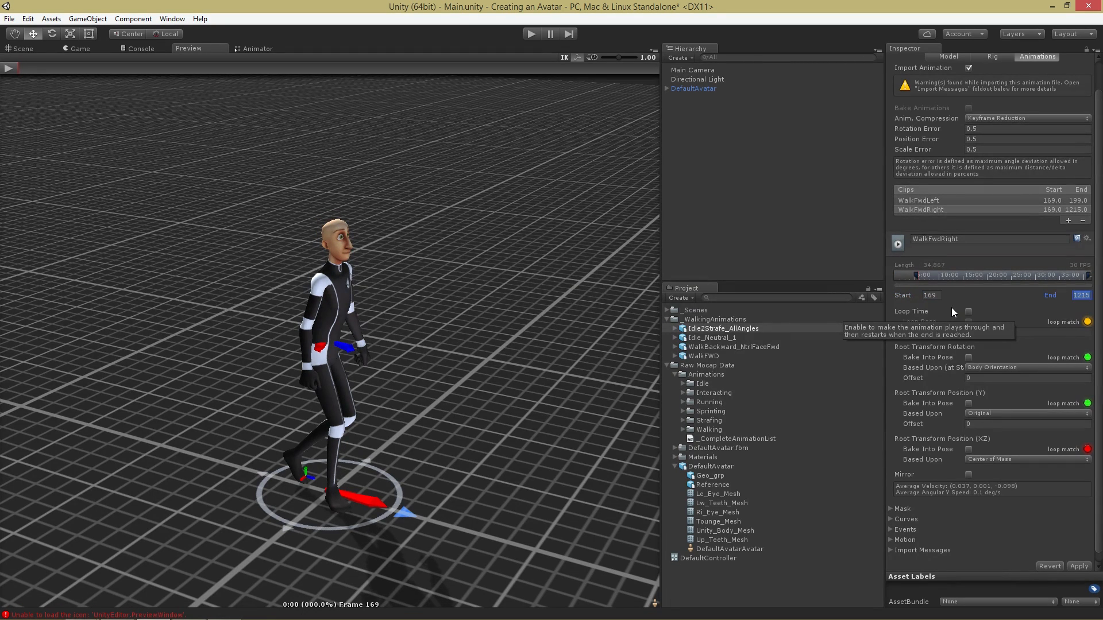
type("199")
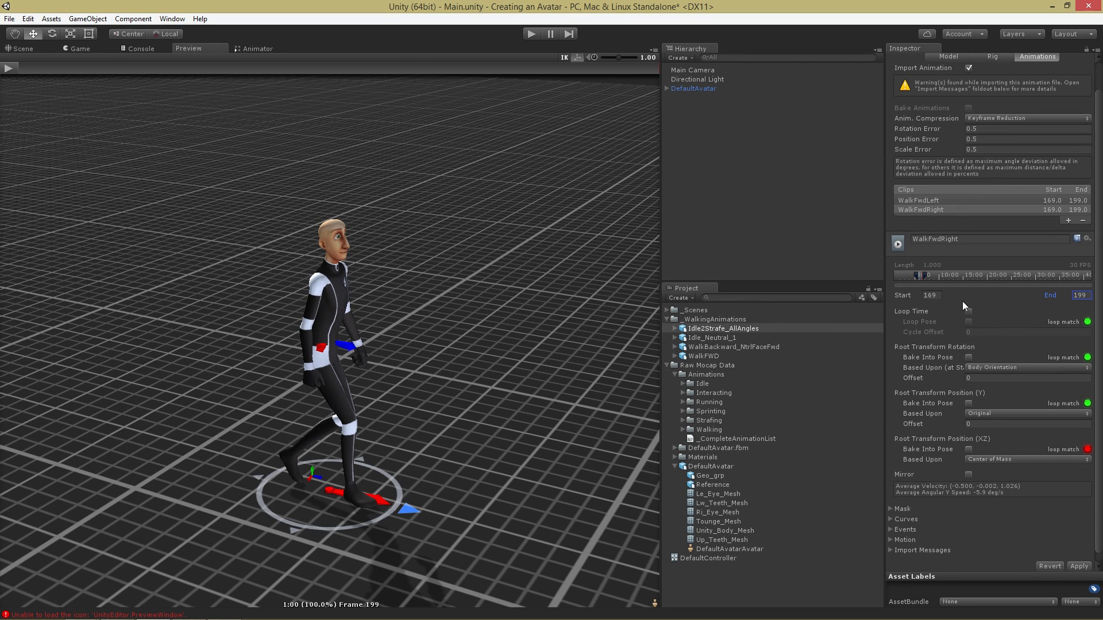
- Enable Loop Time, Loop Pose and Bake Into Pose for rotation and Y position on WalkFwdRight, with a rotation offset of 17.175
left_click(969, 310)
left_click(984, 321)
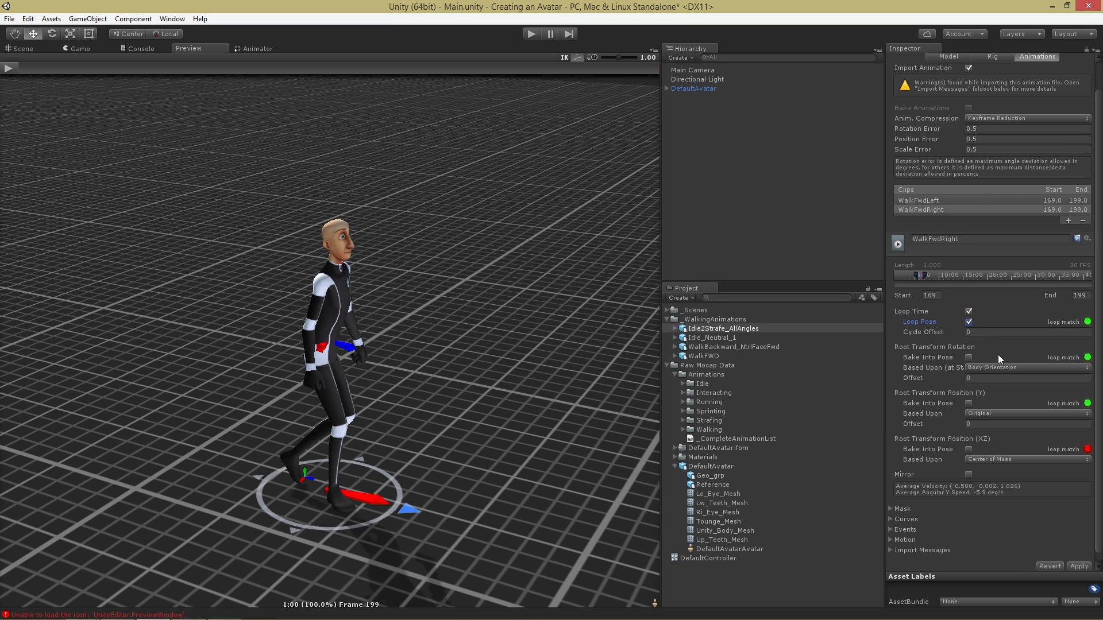
left_click(968, 358)
left_click(969, 402)
left_click(967, 378)
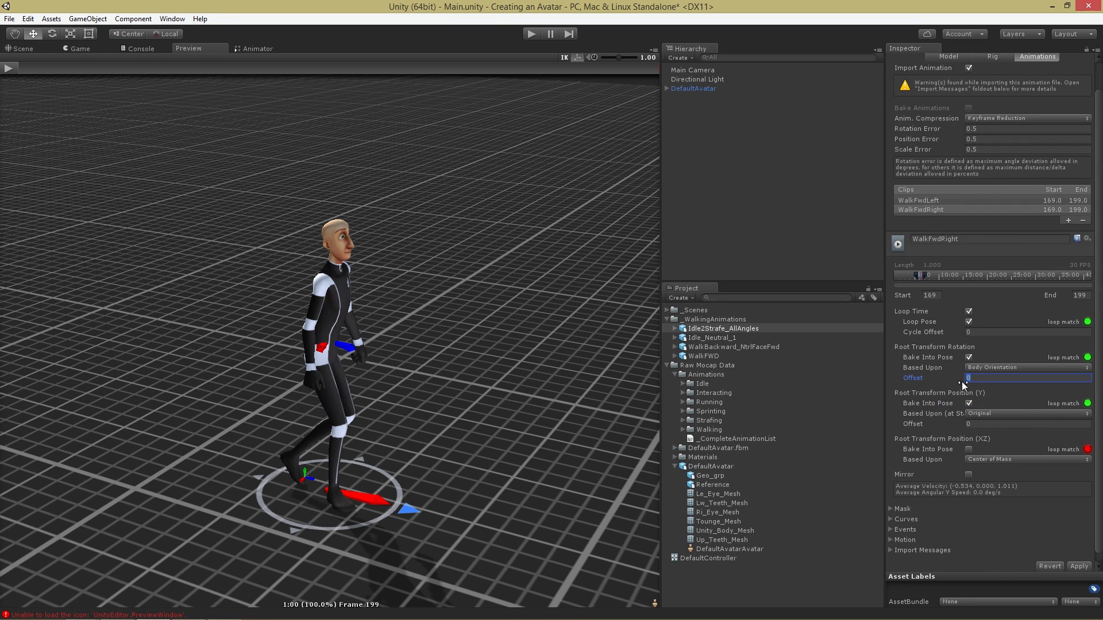
type("17.175")
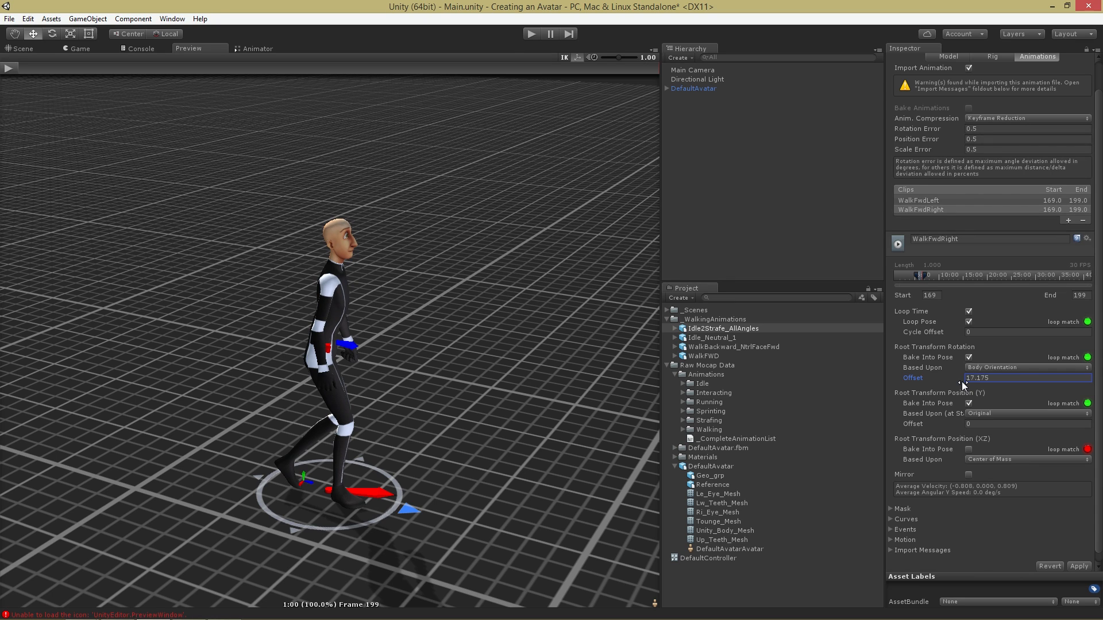
- Mirror the WalkFwdRight clip, apply the import settings, and preview the walk
left_click(969, 475)
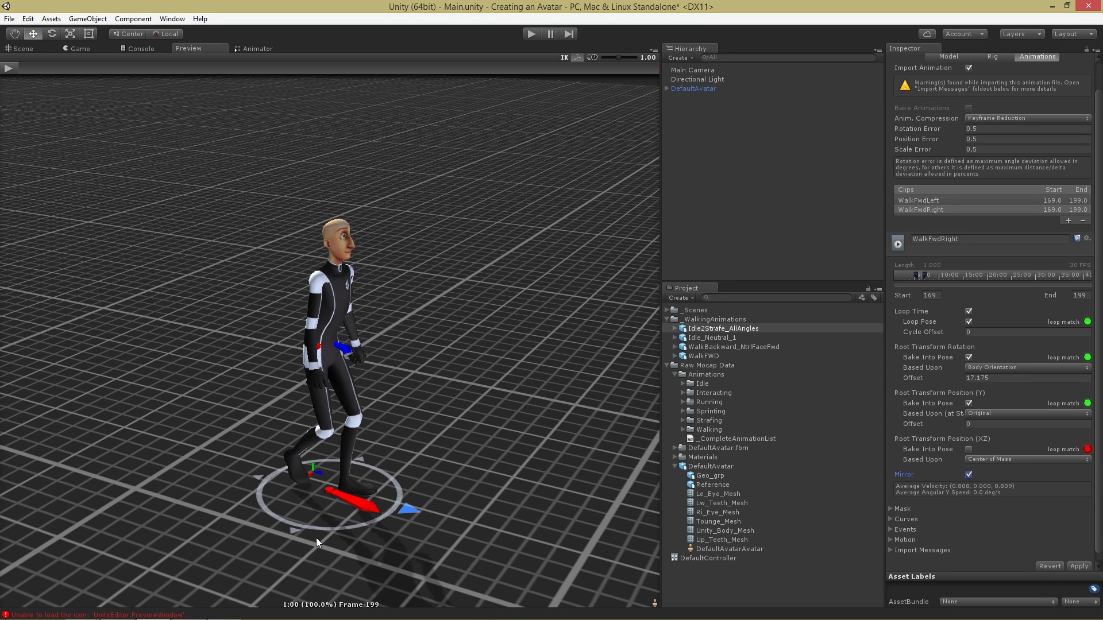
left_click(1074, 567)
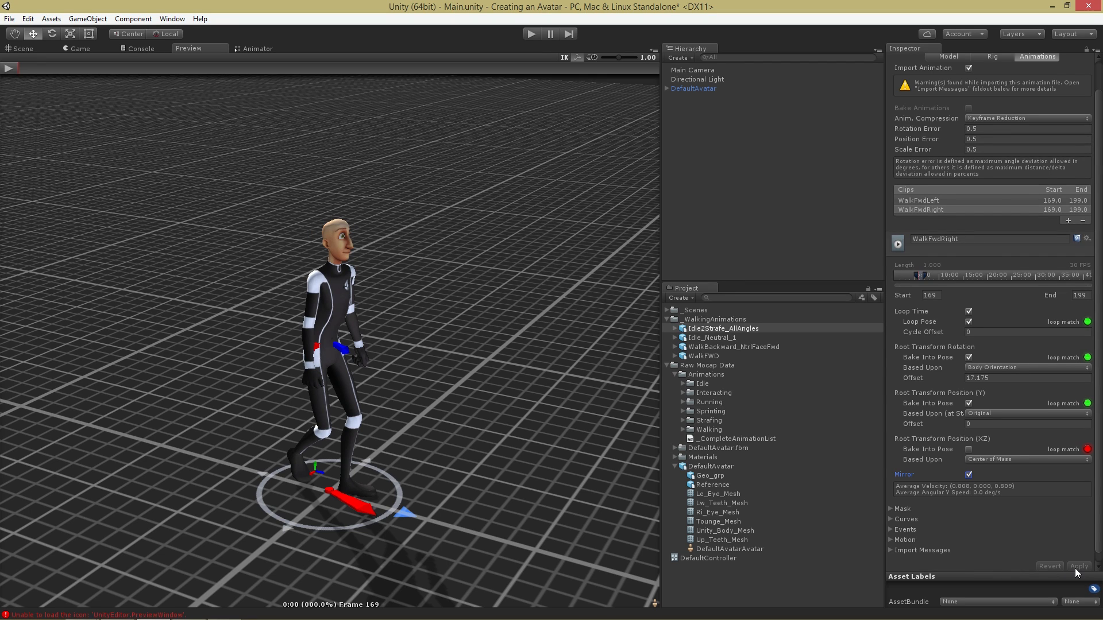
left_click(8, 68)
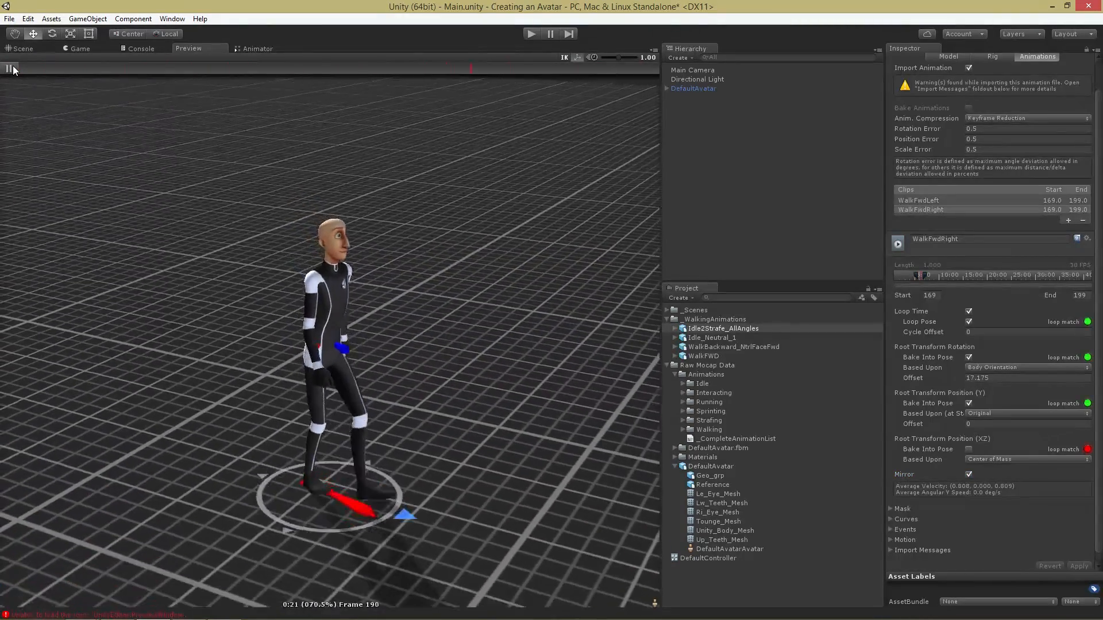
left_click(9, 68)
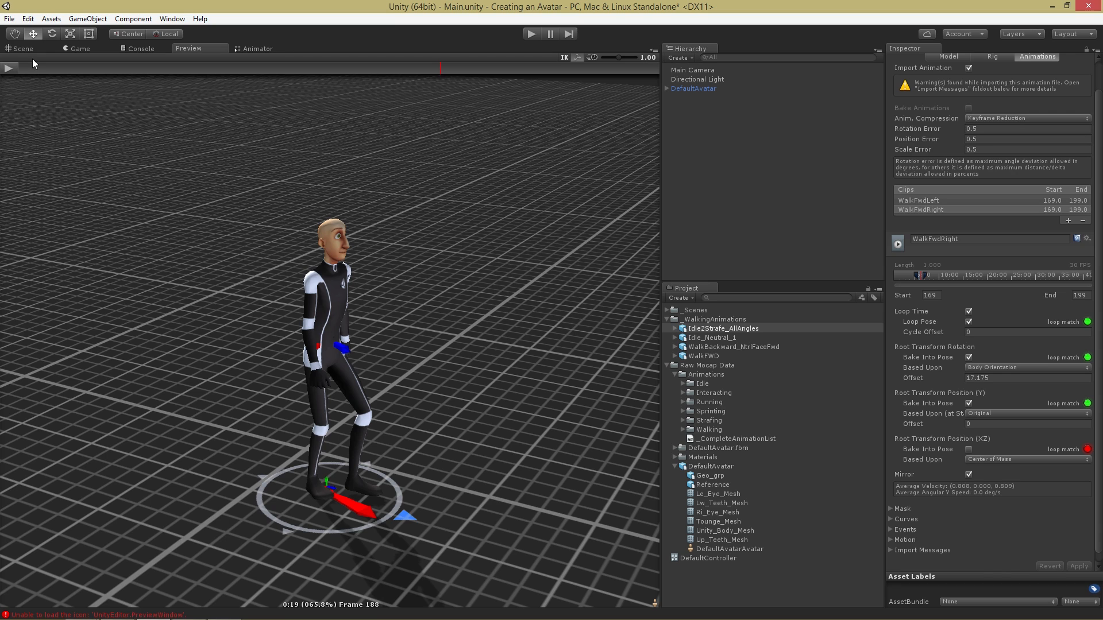
- Turn Mirror off and back on for WalkFwdRight, applying each change, to compare the starting poses
left_click(968, 474)
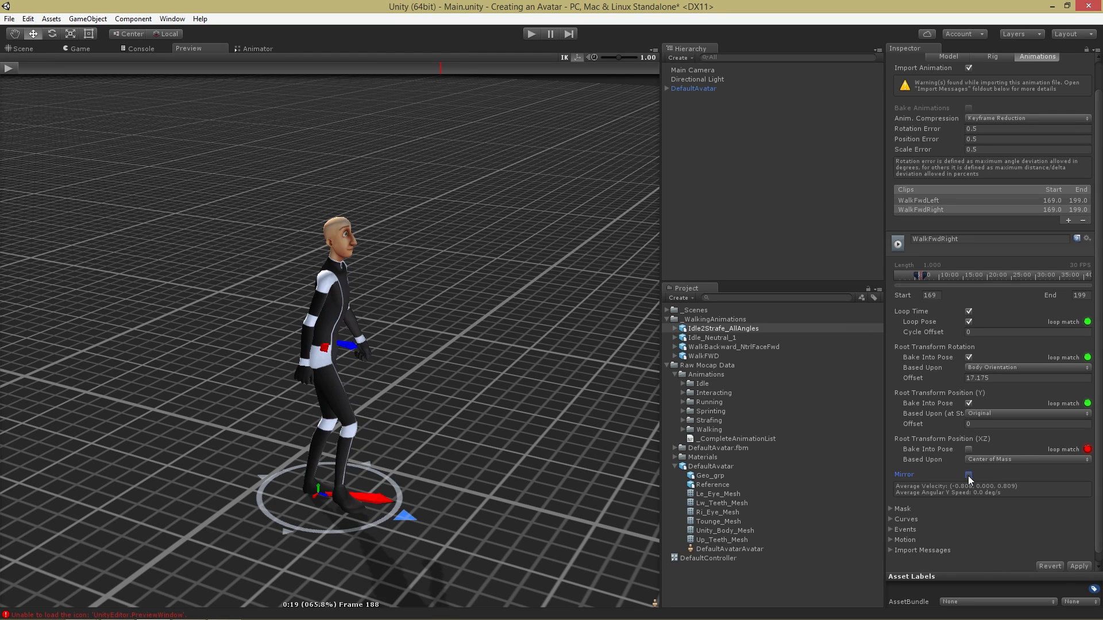
left_click(1075, 565)
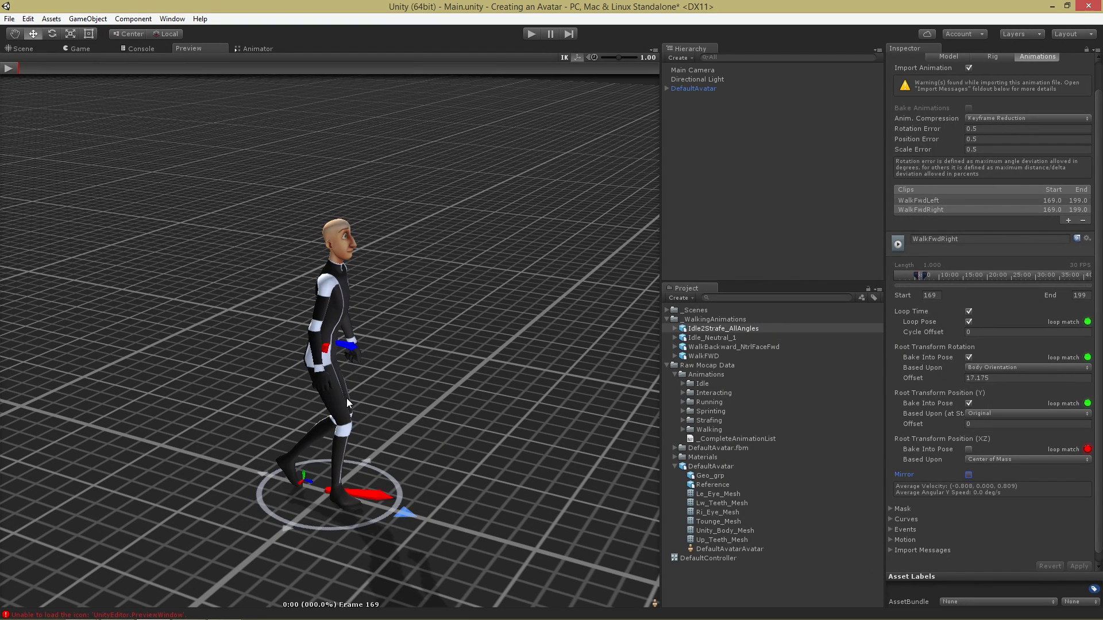
left_click(967, 475)
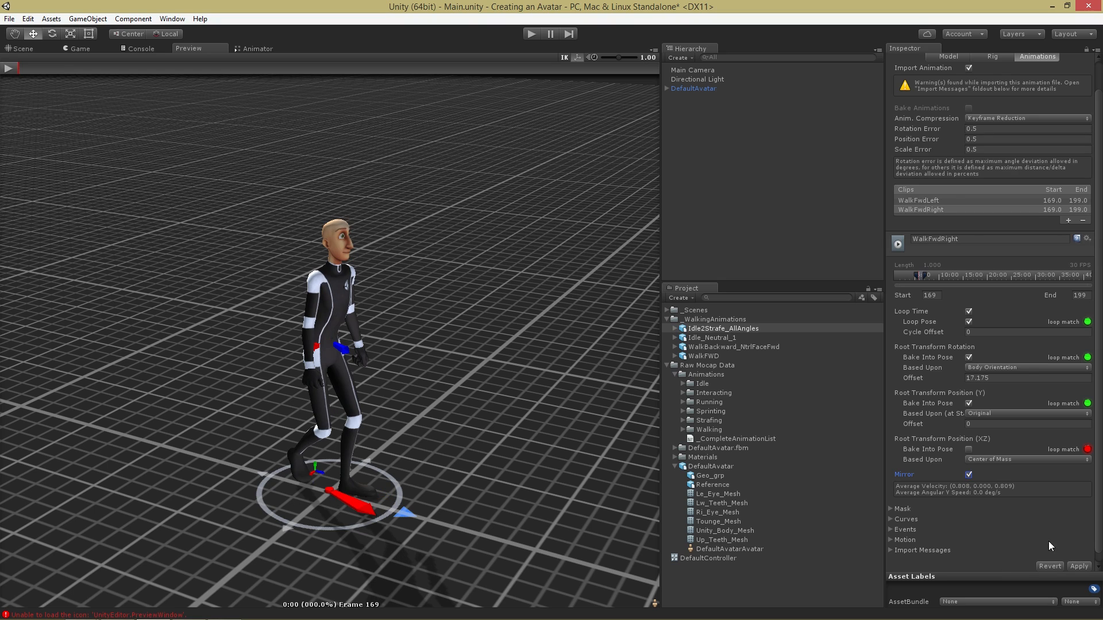
left_click(1078, 566)
- Set the WalkFwdRight clip's Cycle Offset to 0.5 and check the starting leg from the side
left_click_drag(342, 471, 497, 368, "alt")
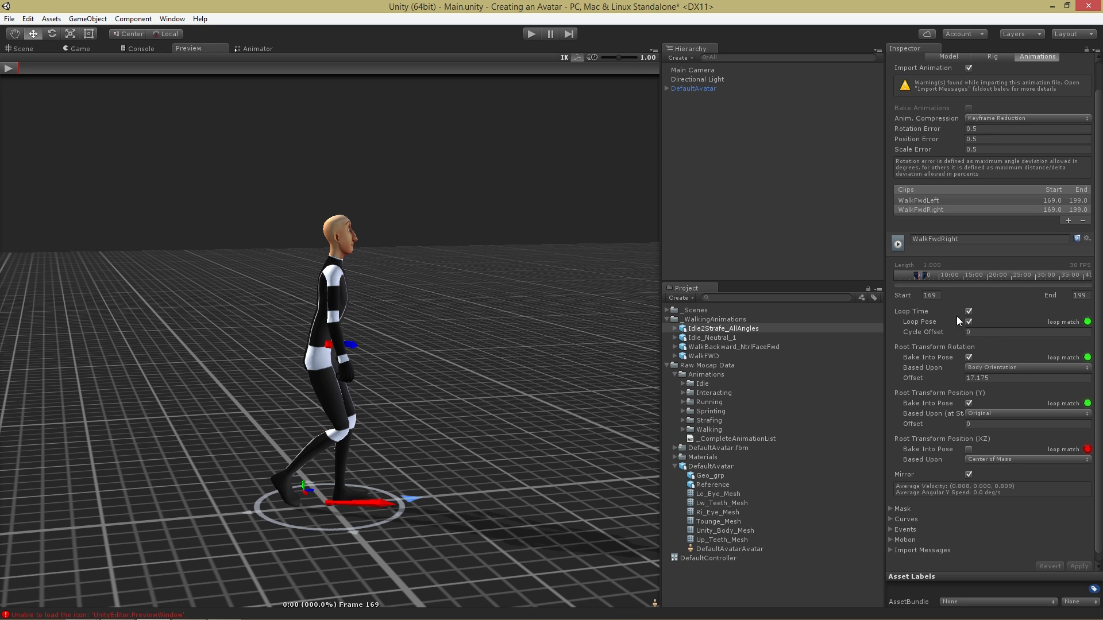
mouse_move(936, 333)
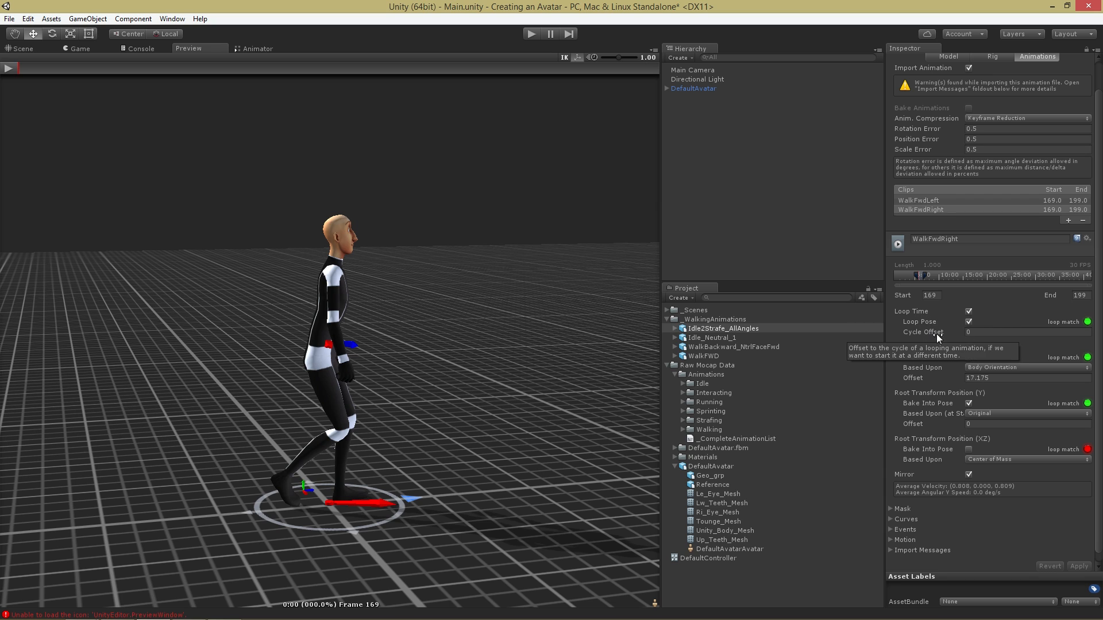
left_click(977, 331)
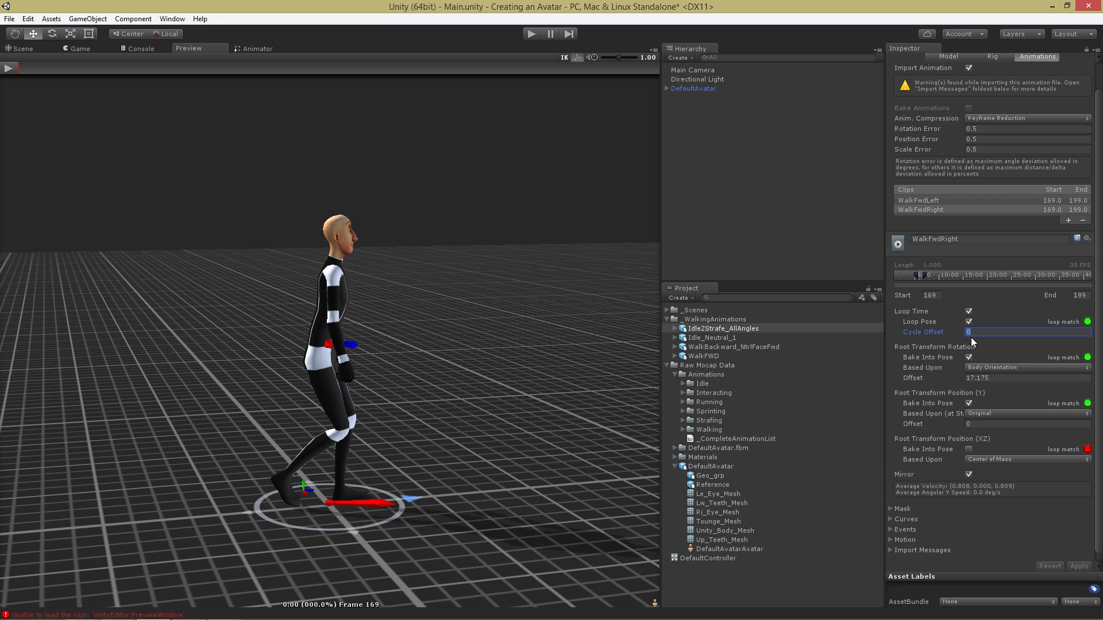
type(".5")
key("Return")
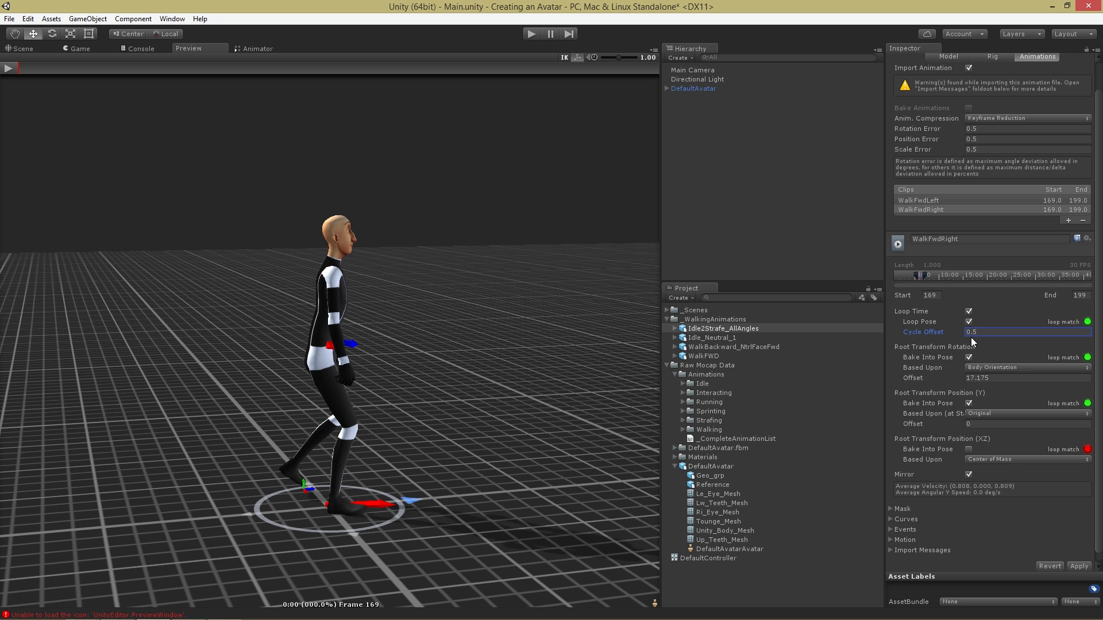
key("alt")
left_click_drag(510, 373, 487, 391, "alt")
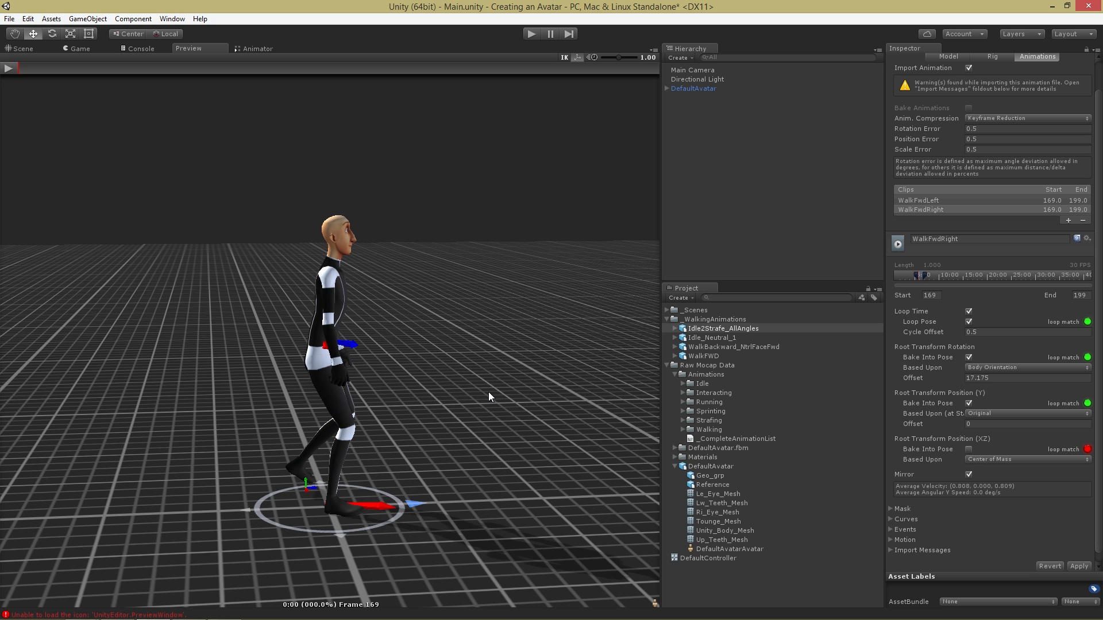
- Collapse the _WalkingAnimations and Raw Mocap Data folders in the project
left_click(666, 319)
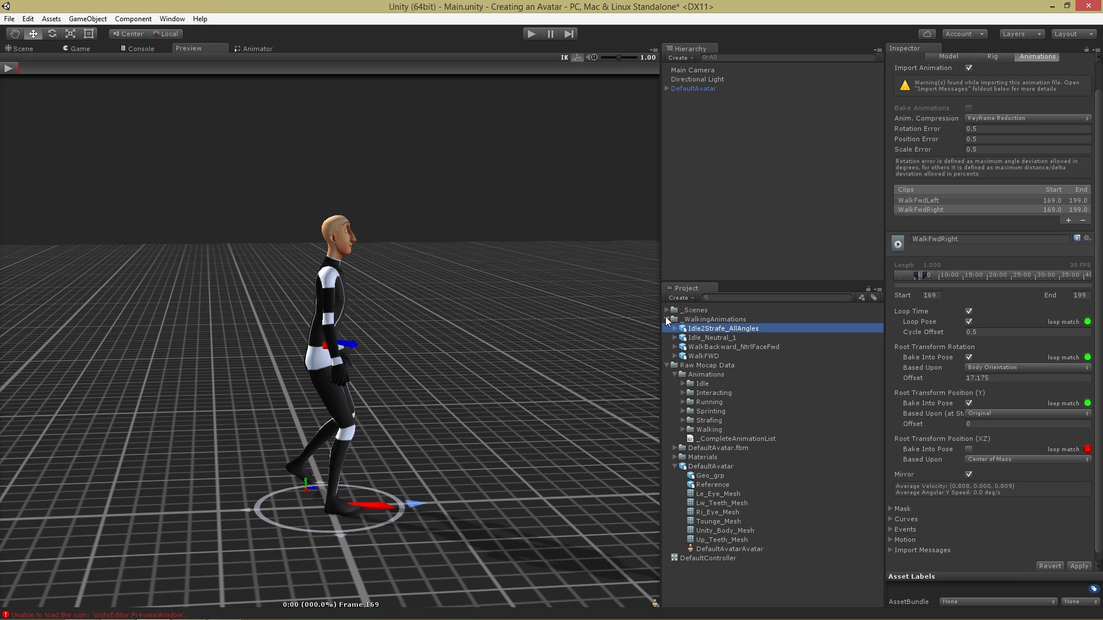
left_click(666, 320)
left_click(667, 329)
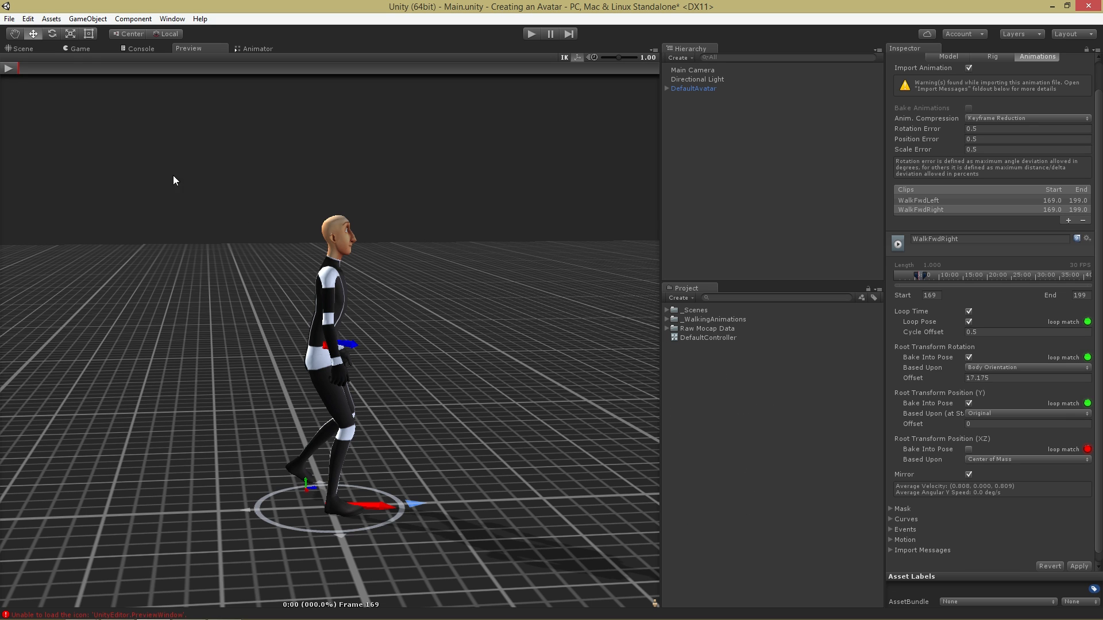
- Import all items of the custom package Completed_Animations_and_Files.unitypackage from the Desktop
left_click(51, 18)
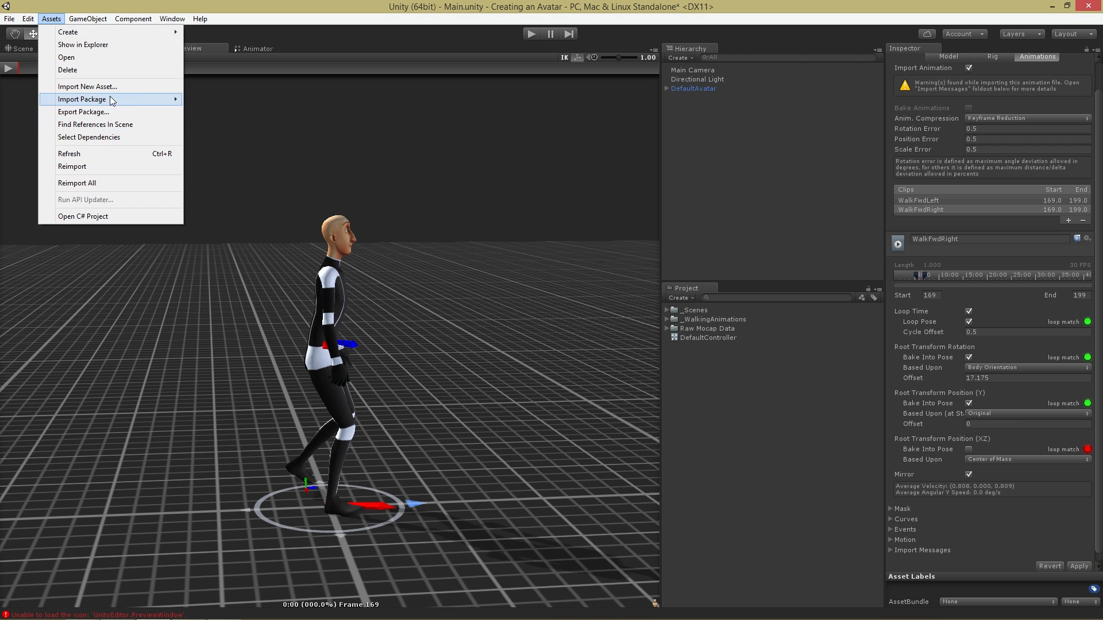
mouse_move(115, 99)
left_click(205, 102)
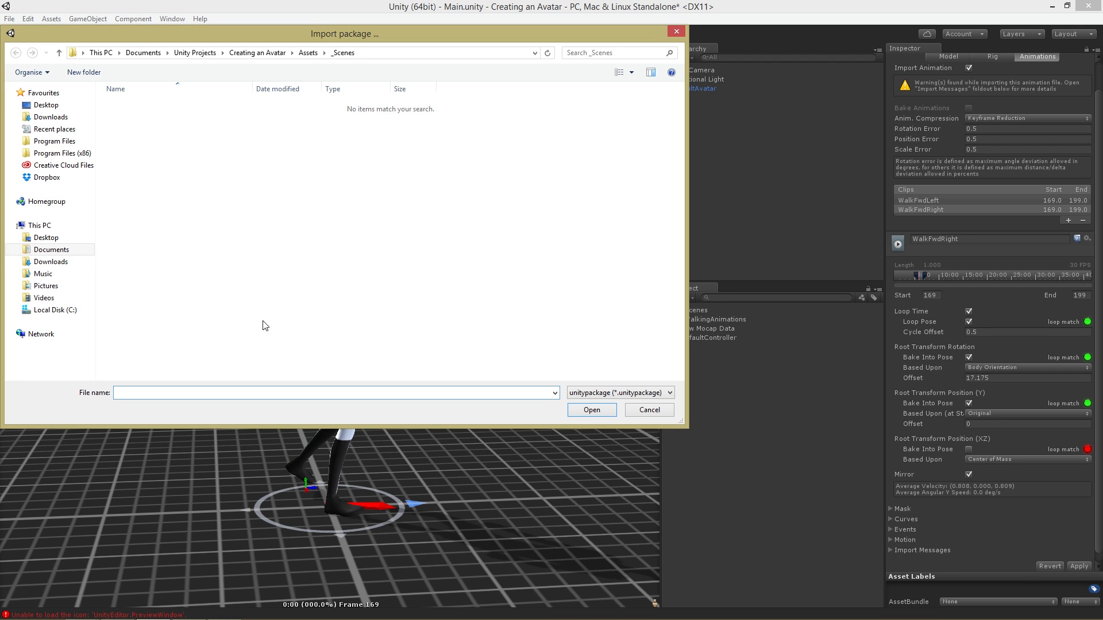
left_click(68, 239)
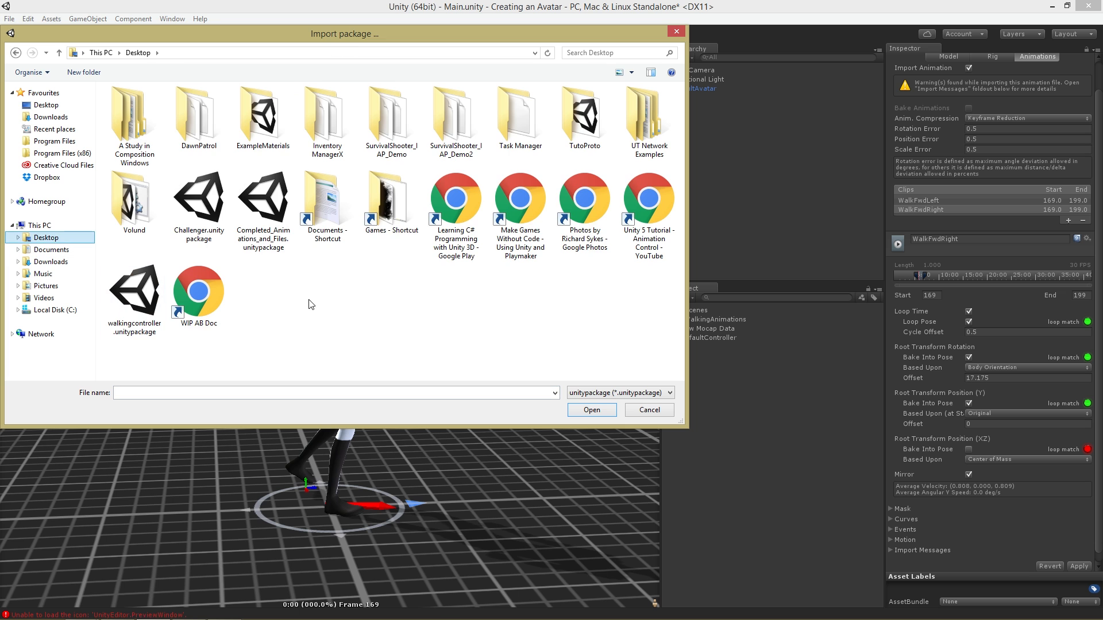
left_click(267, 204)
left_click(597, 409)
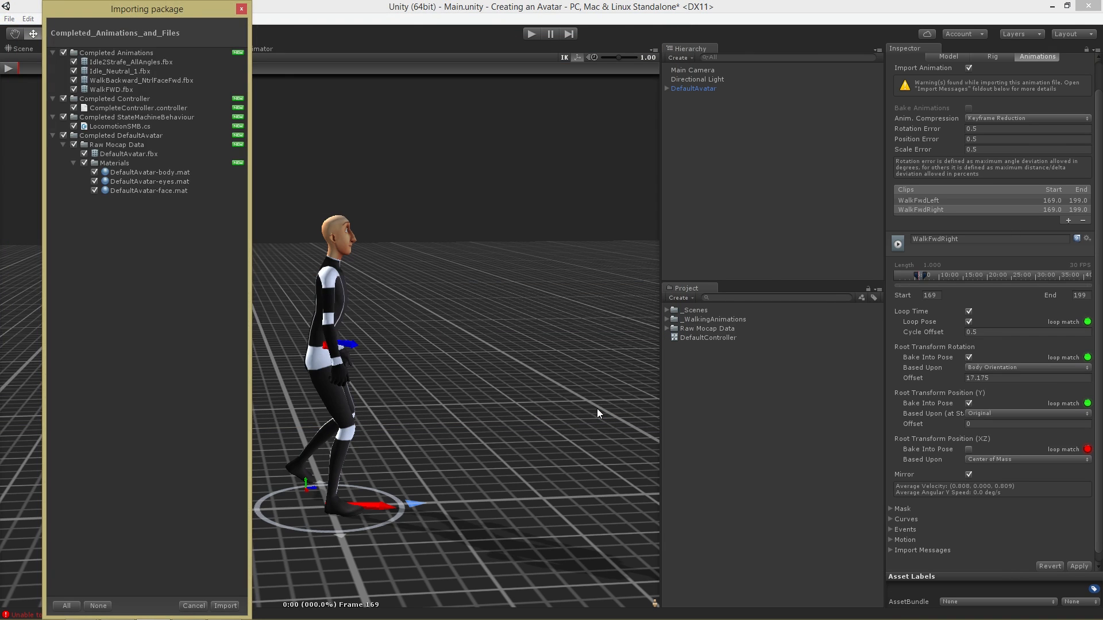
left_click(225, 606)
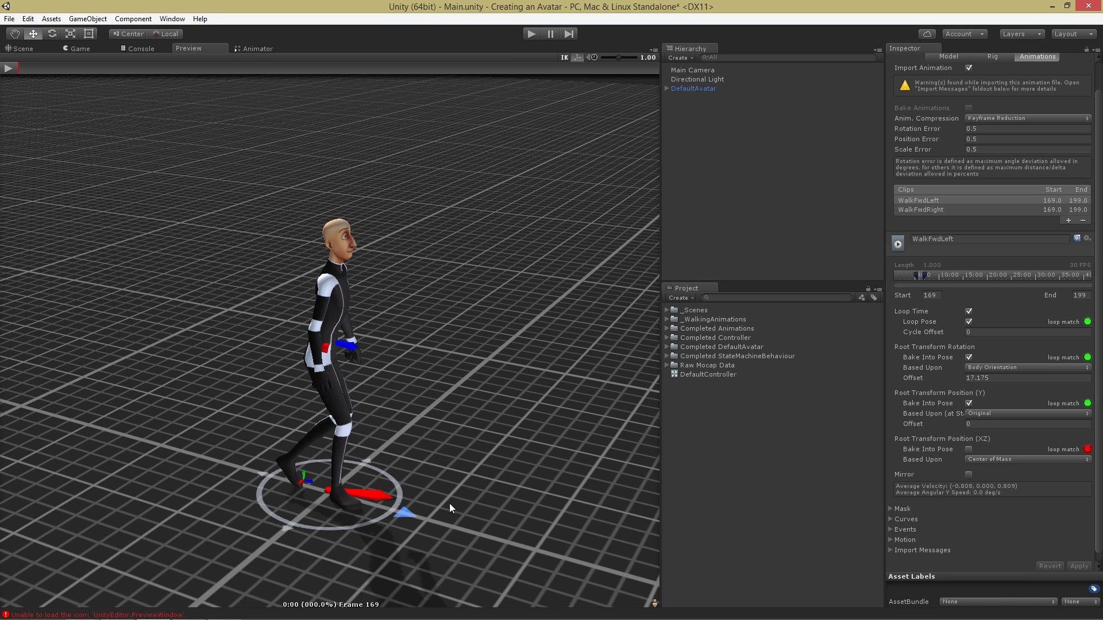
- Rename the _WalkingAnimations folder to WalkingAnimations
left_click(693, 320)
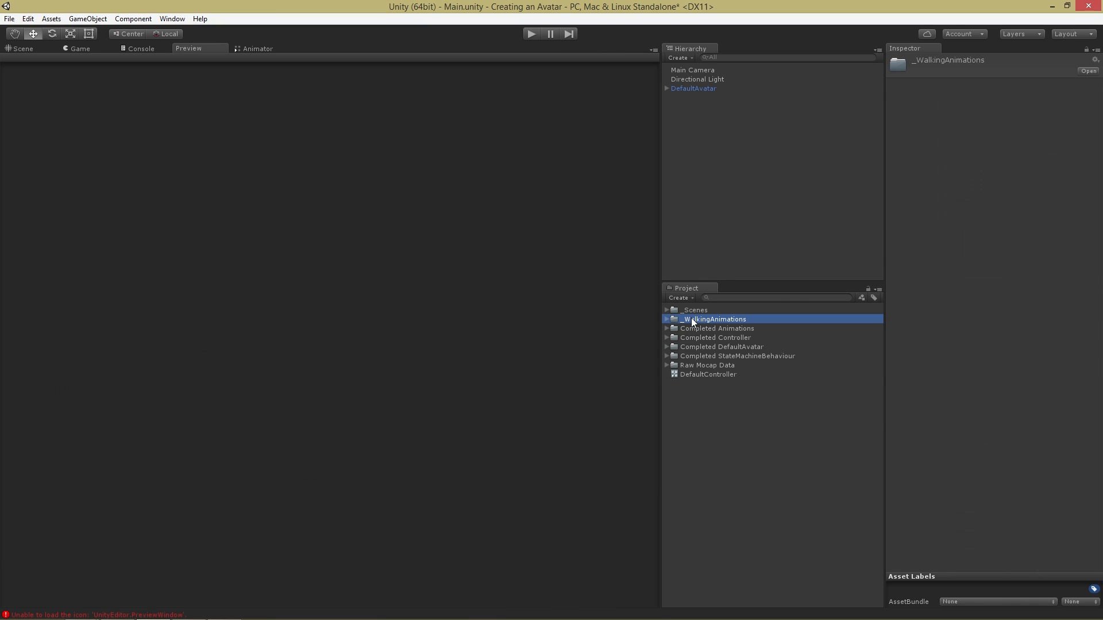
left_click(690, 319)
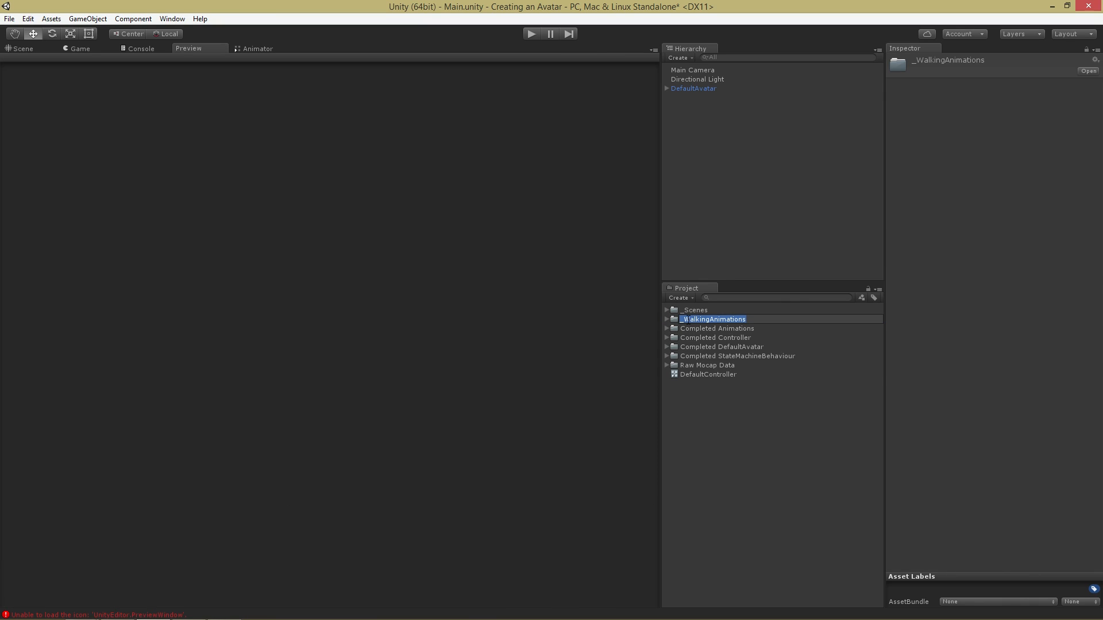
key("BackSpace")
key("Return")
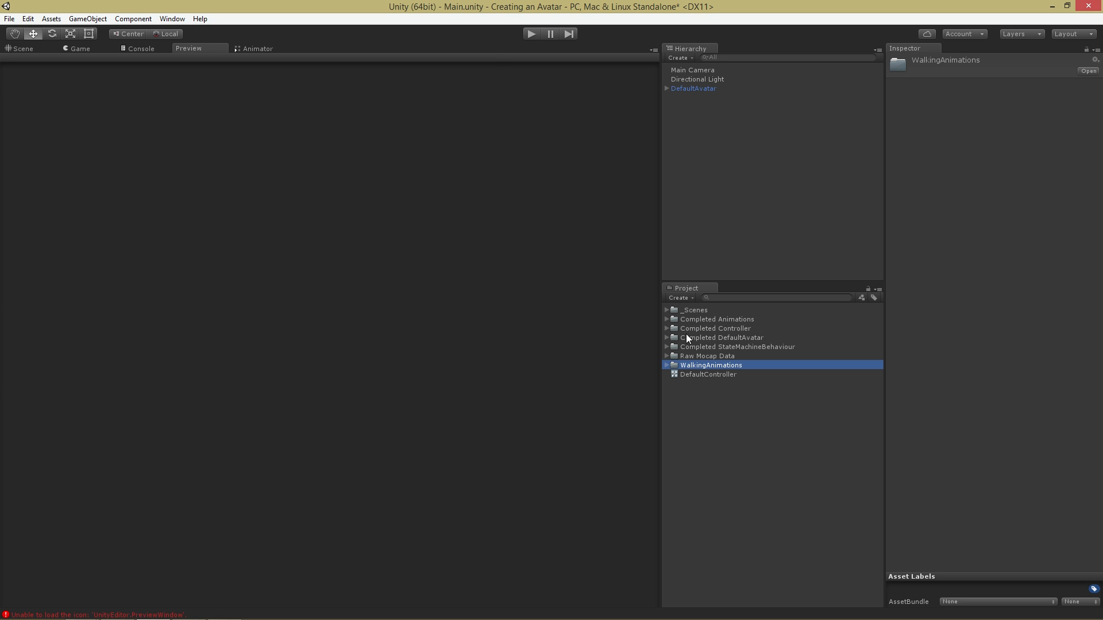
- Expand the Completed Animations folder and examine the clip settings of Idle2Strafe_AllAngles and Idle_Neutral_1
left_click(667, 320)
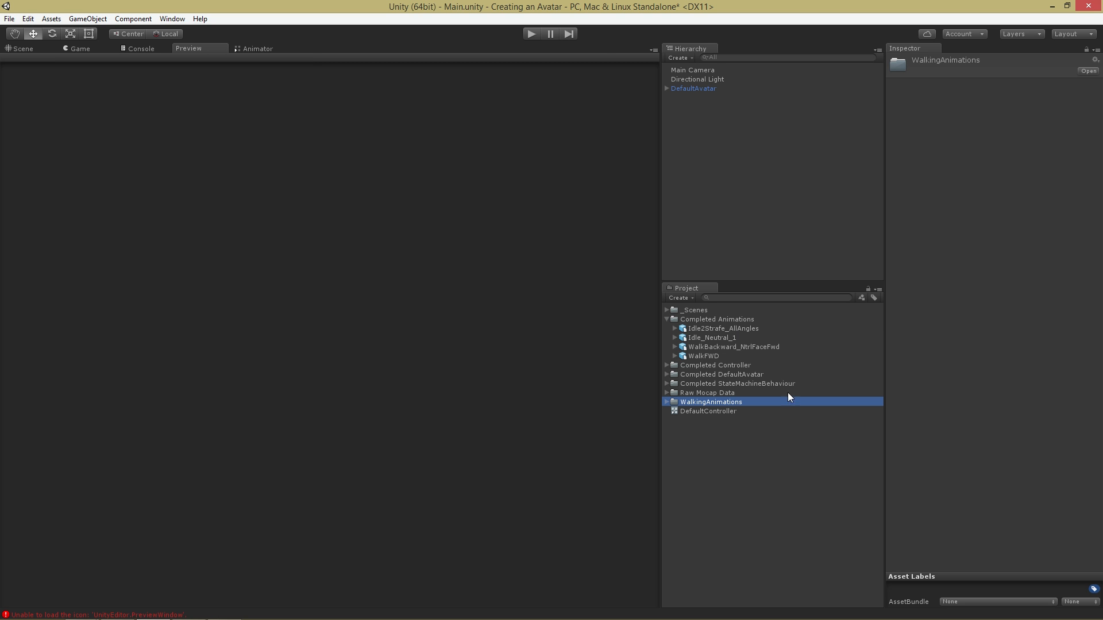
left_click(712, 320)
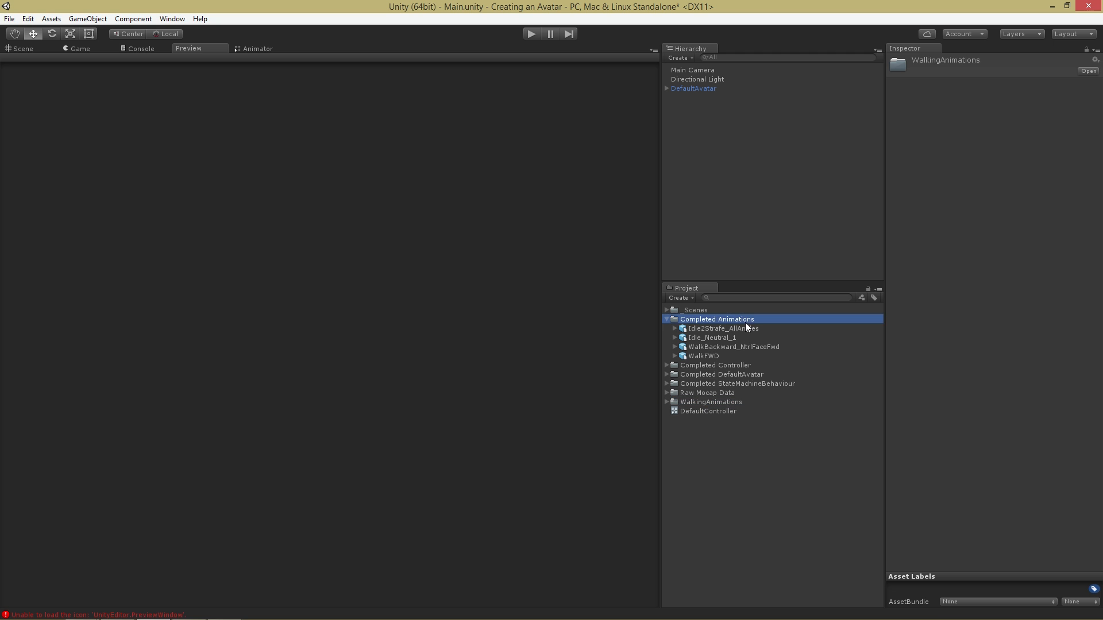
left_click(748, 329)
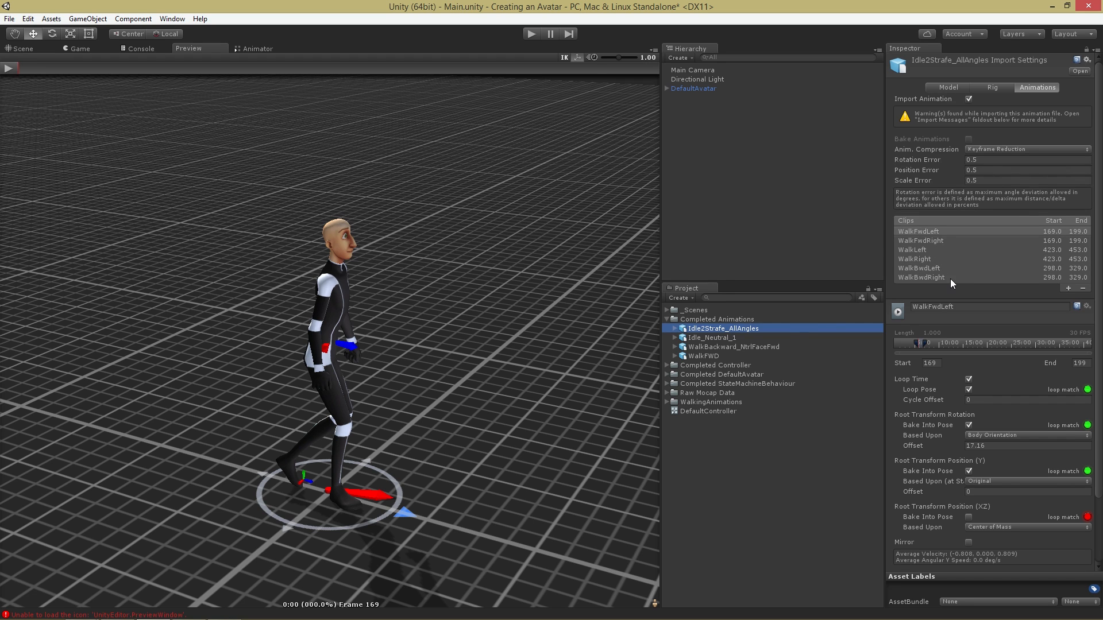
left_click(776, 337)
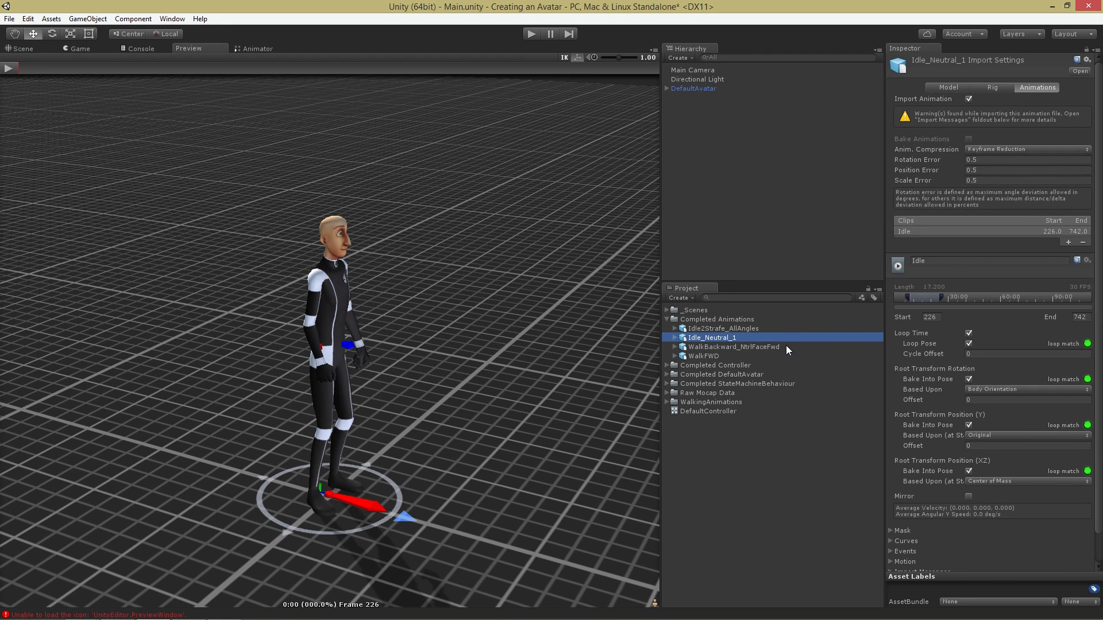
- Examine the clip settings of WalkBackward_NtrlFaceFwd and WalkFWD, and collapse the Completed Animations folder
left_click(786, 345)
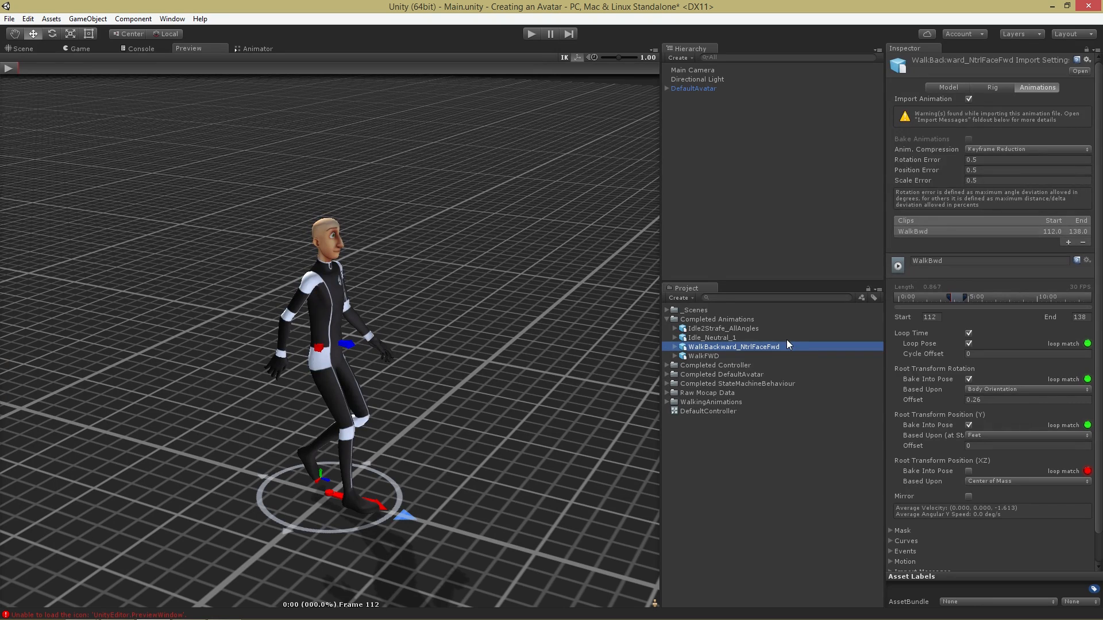
left_click(741, 357)
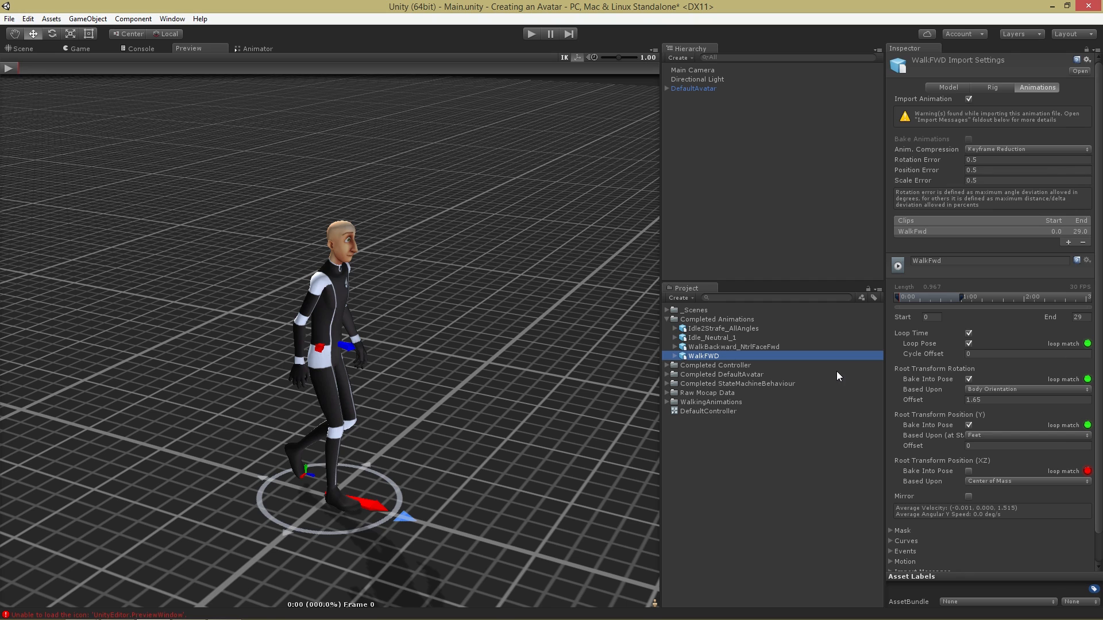
left_click(666, 320)
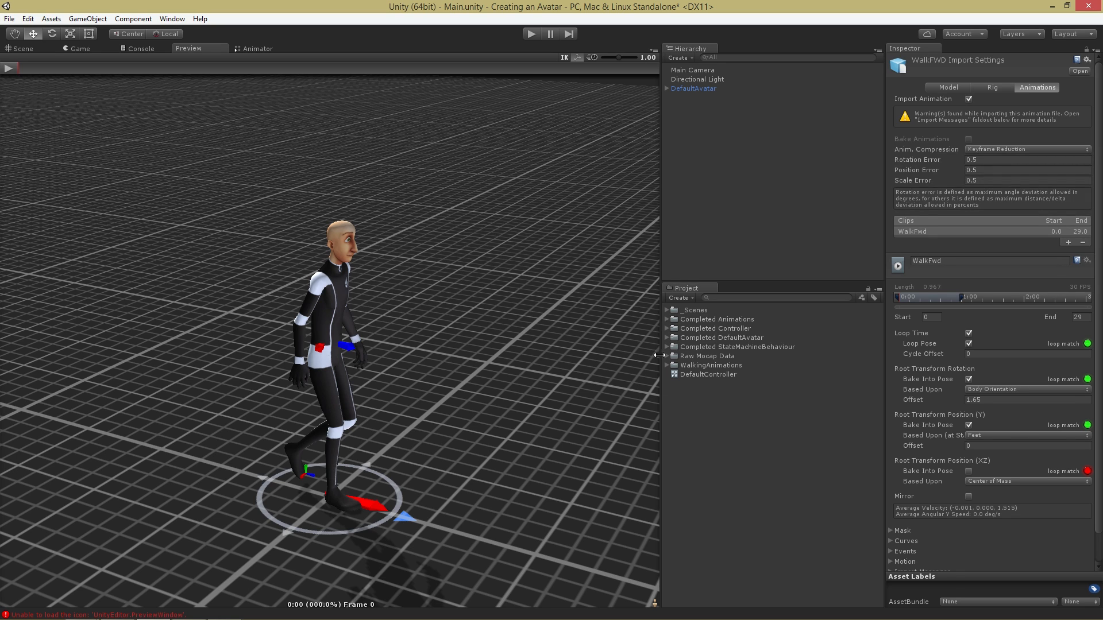
- Open DefaultController in the Animator and add a float parameter named Horizontal
left_click(263, 51)
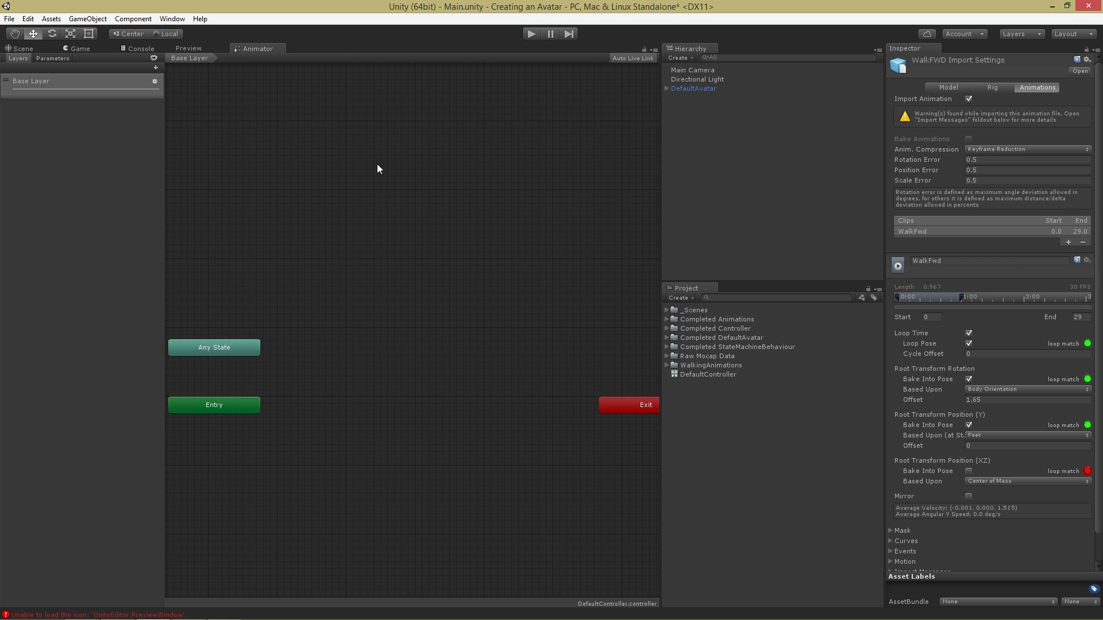
left_click(189, 48)
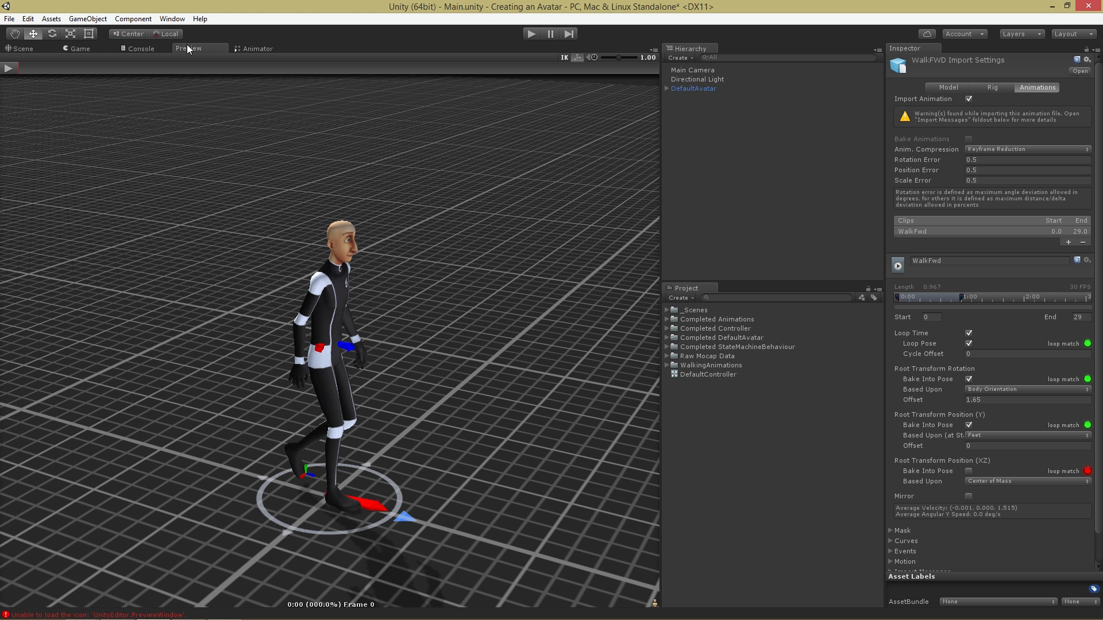
double_click(711, 374)
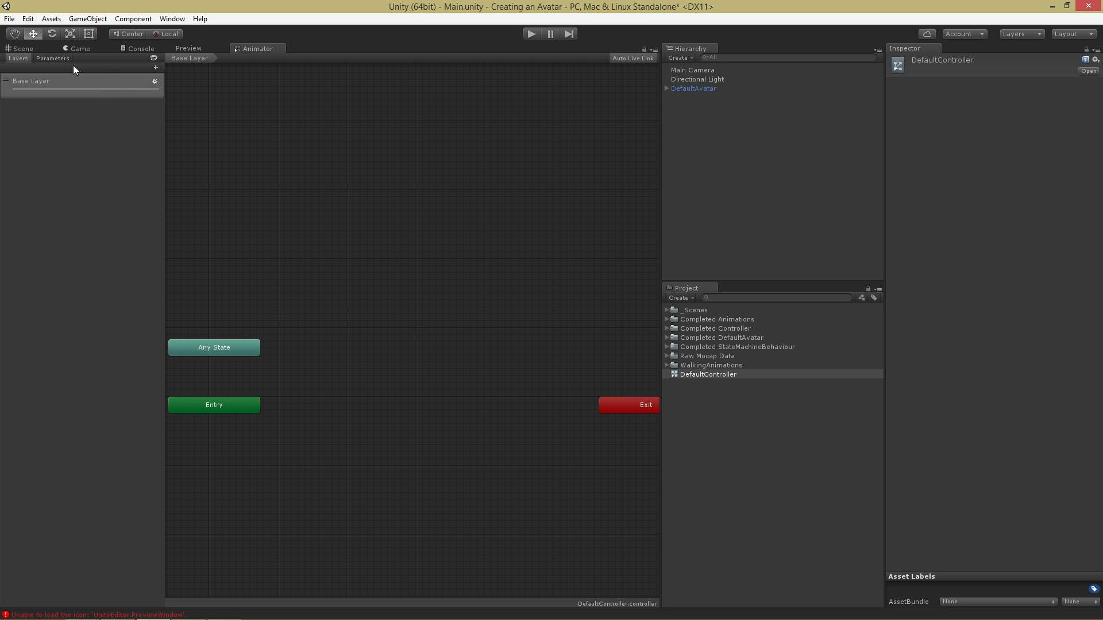
left_click(50, 59)
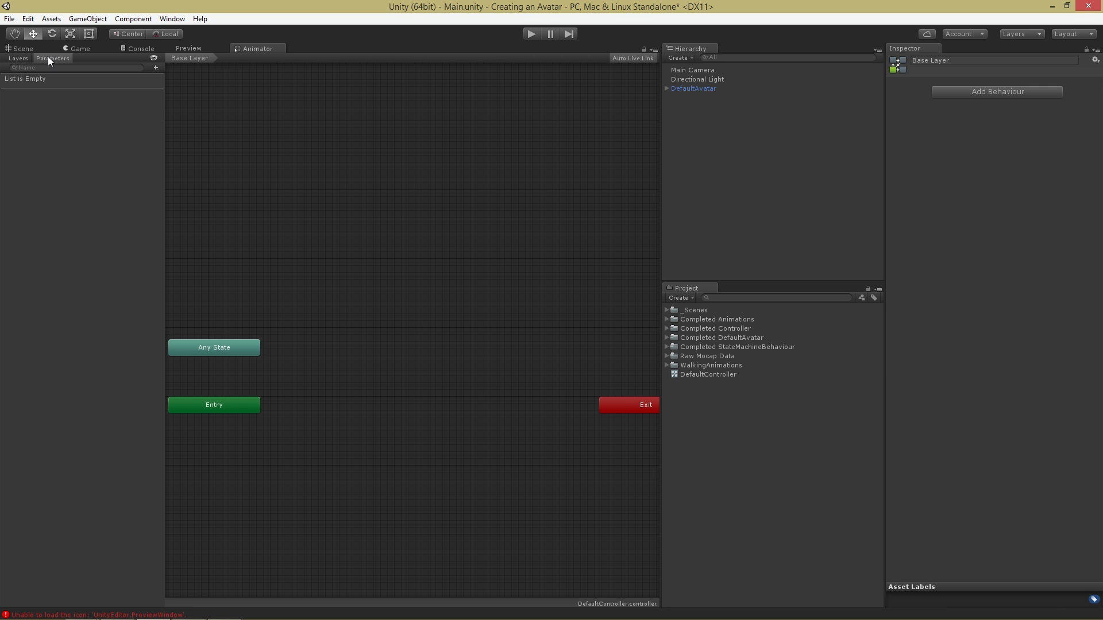
left_click(155, 67)
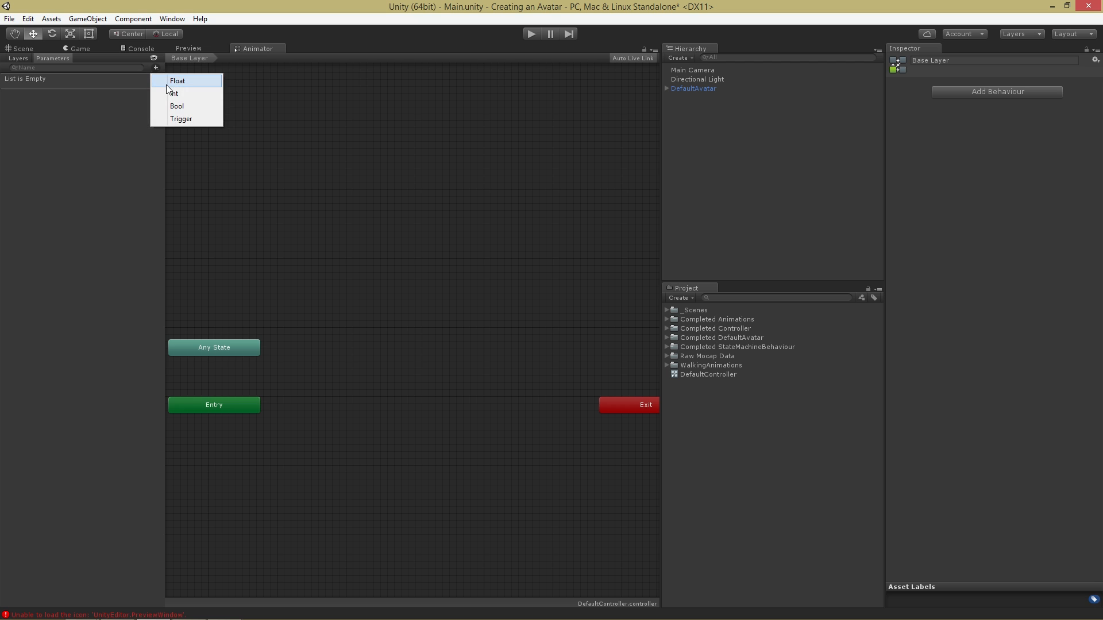
left_click(167, 84)
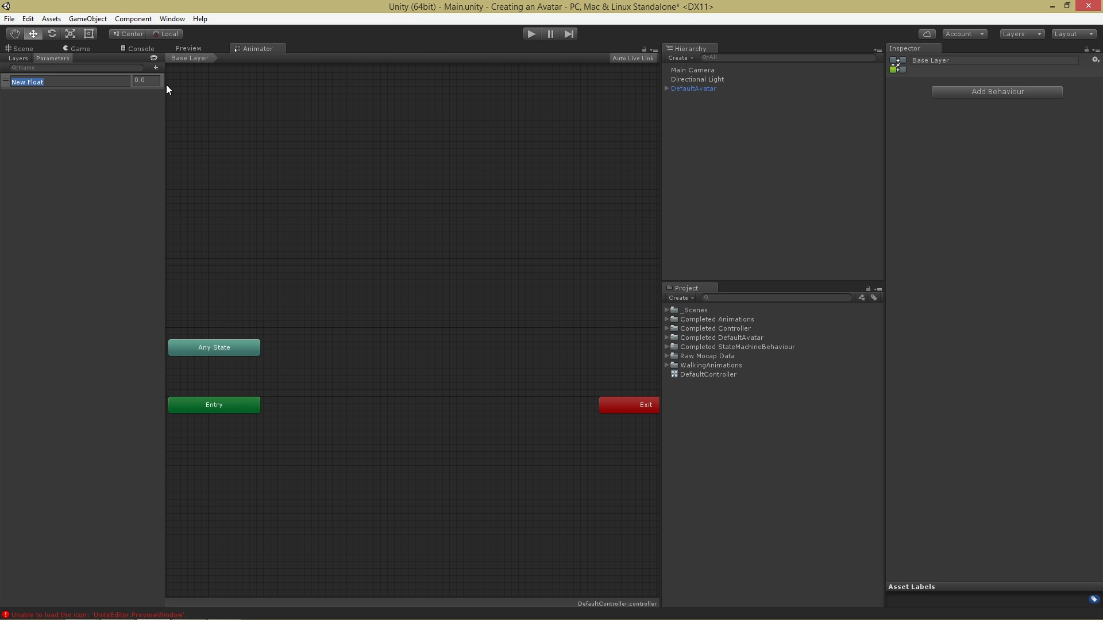
type("Horizontal")
key("Return")
- Add a second float parameter named Vertical to the controller
left_click(156, 68)
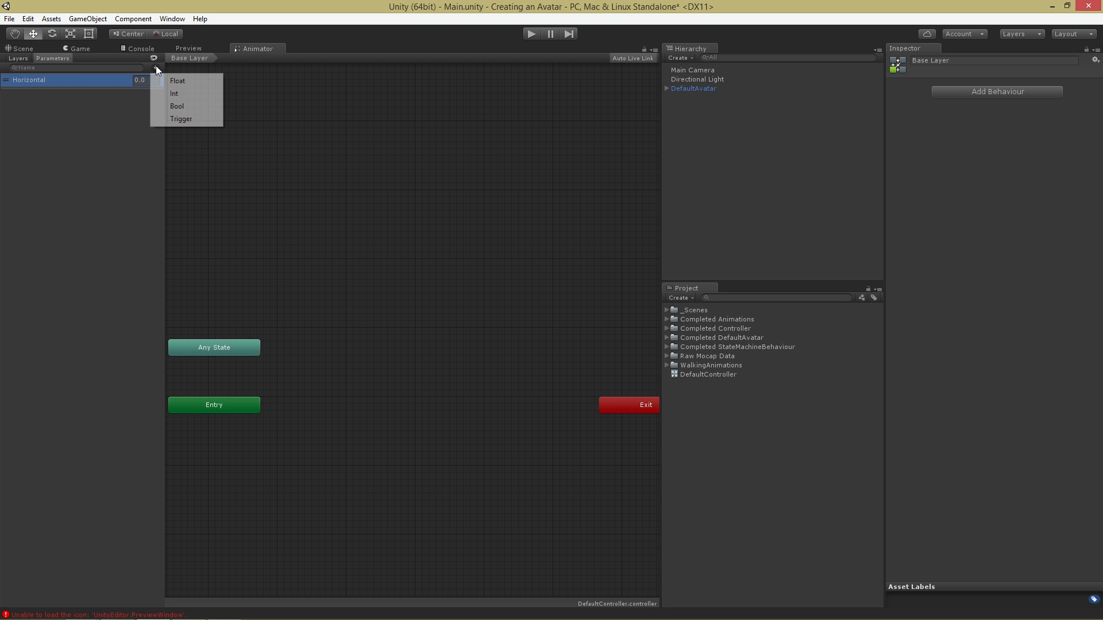
left_click(171, 78)
type("Vertical")
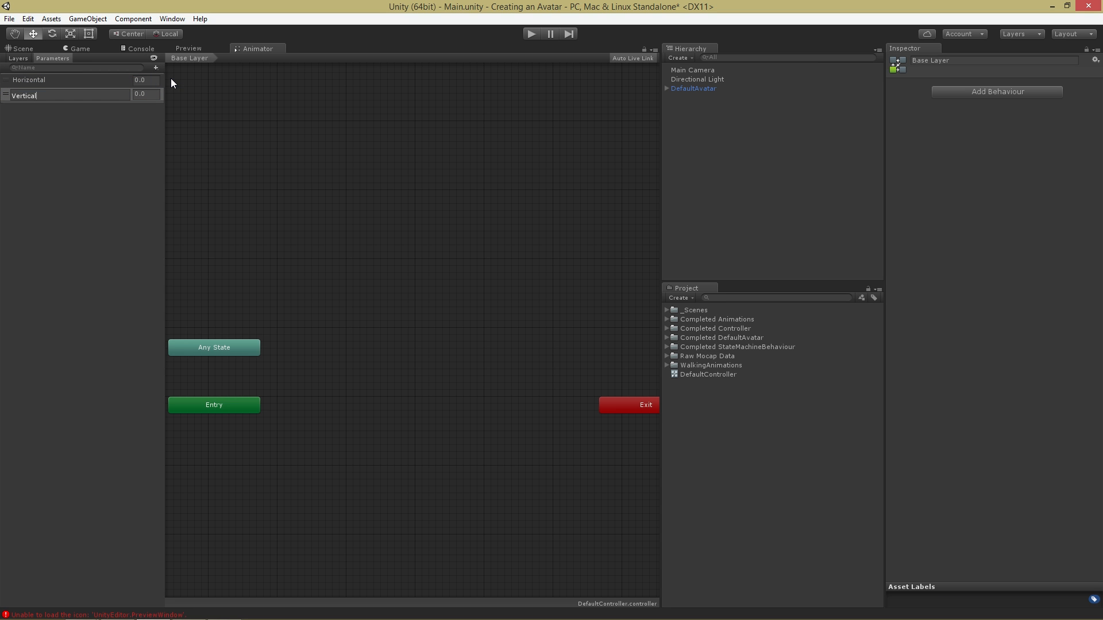
key("Return")
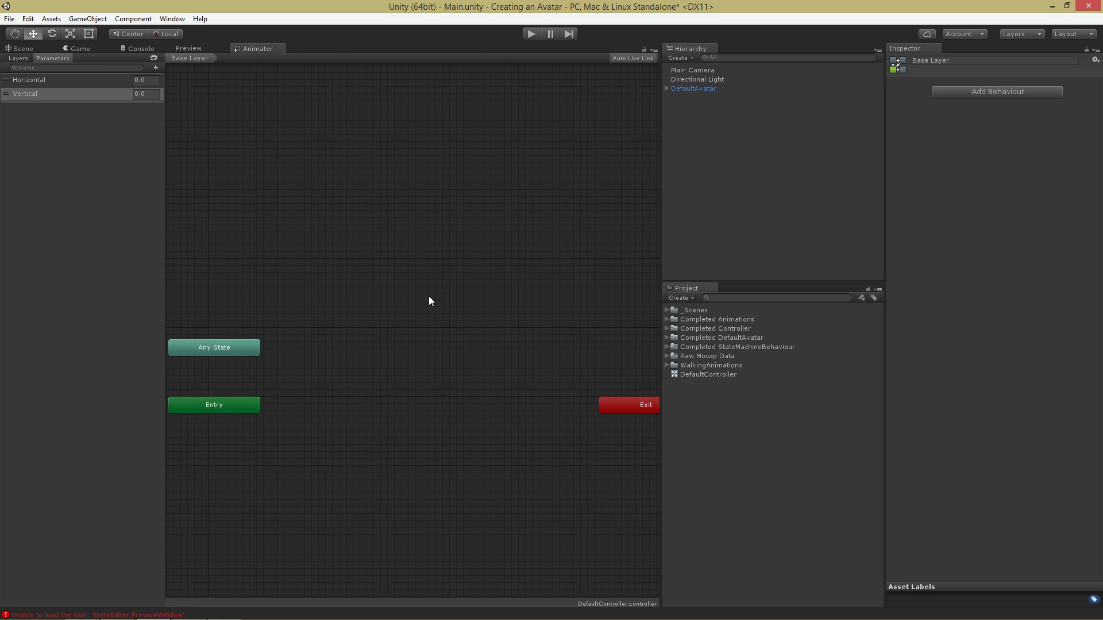
- Create a state from a new blend tree in the Base Layer and open the blend tree for editing
right_click(426, 297)
mouse_move(432, 303)
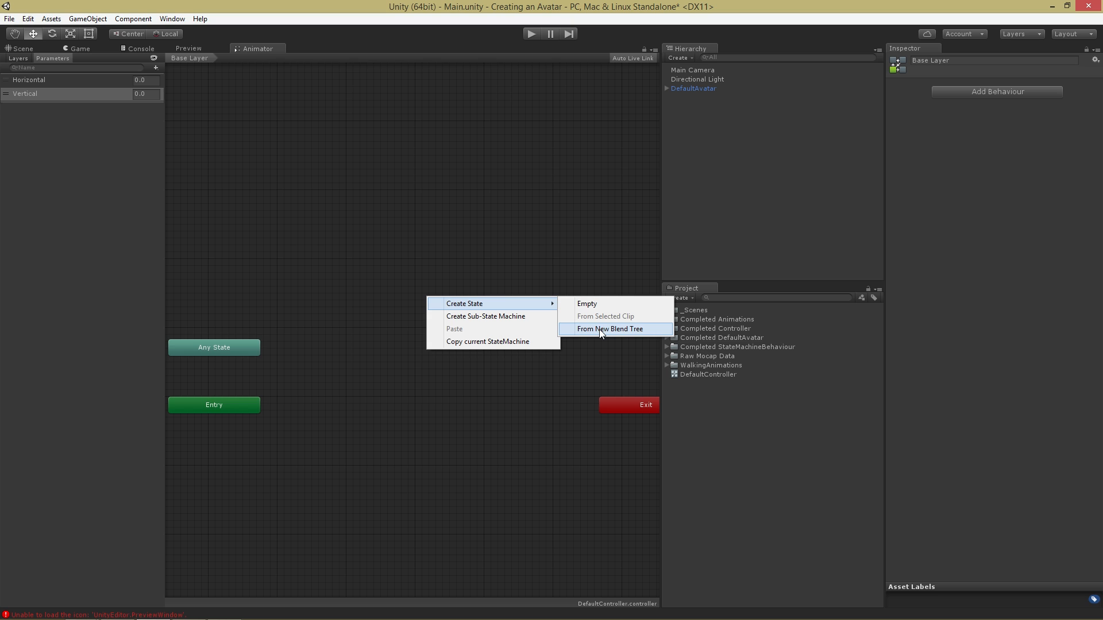
left_click(661, 330)
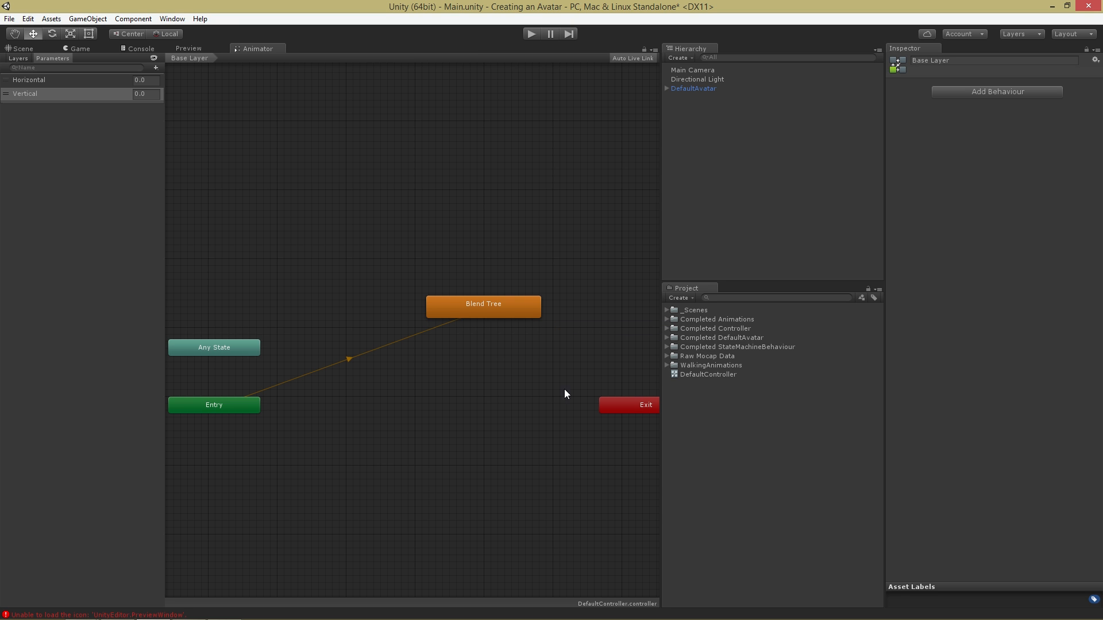
double_click(512, 310)
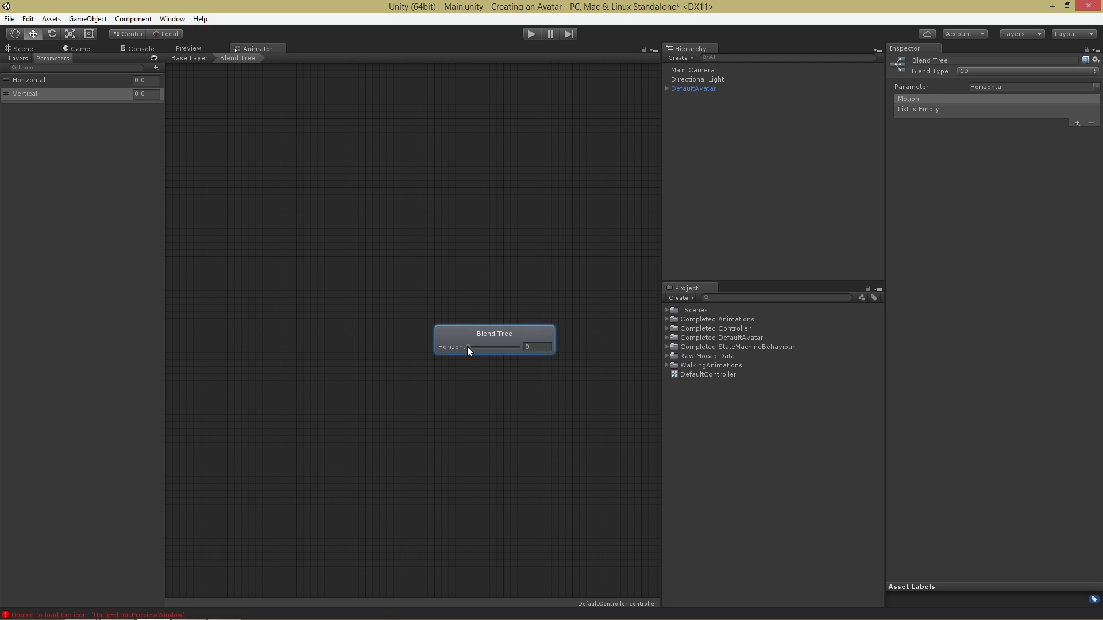
left_click_drag(467, 347, 440, 347)
- Set the blend tree's type to 2D Freeform Cartesian and its second parameter to Vertical
left_click(970, 72)
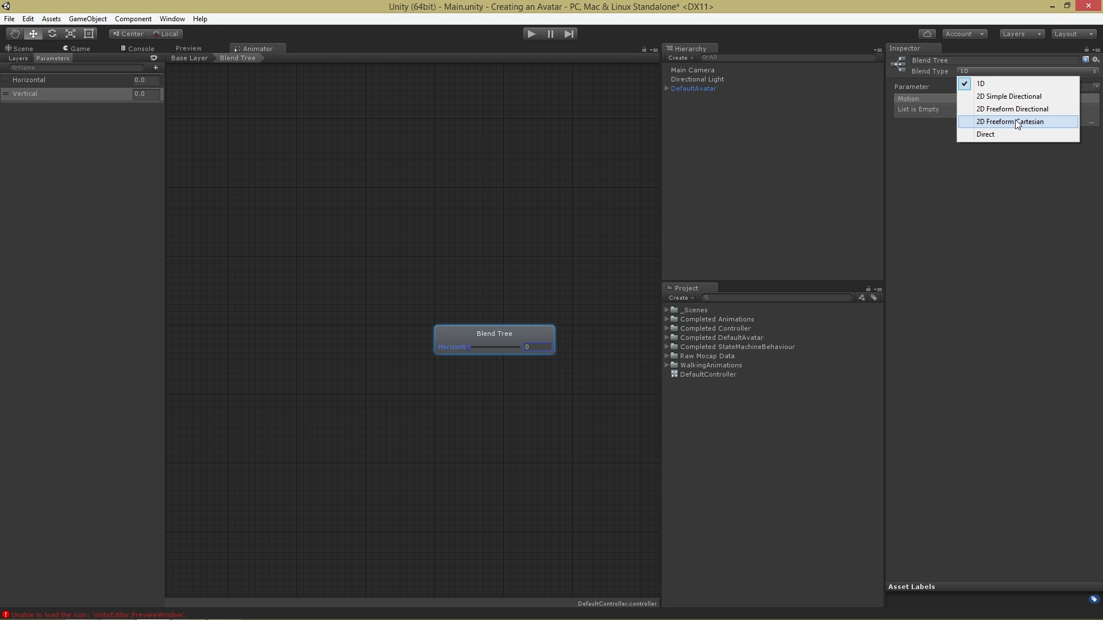
left_click(1016, 122)
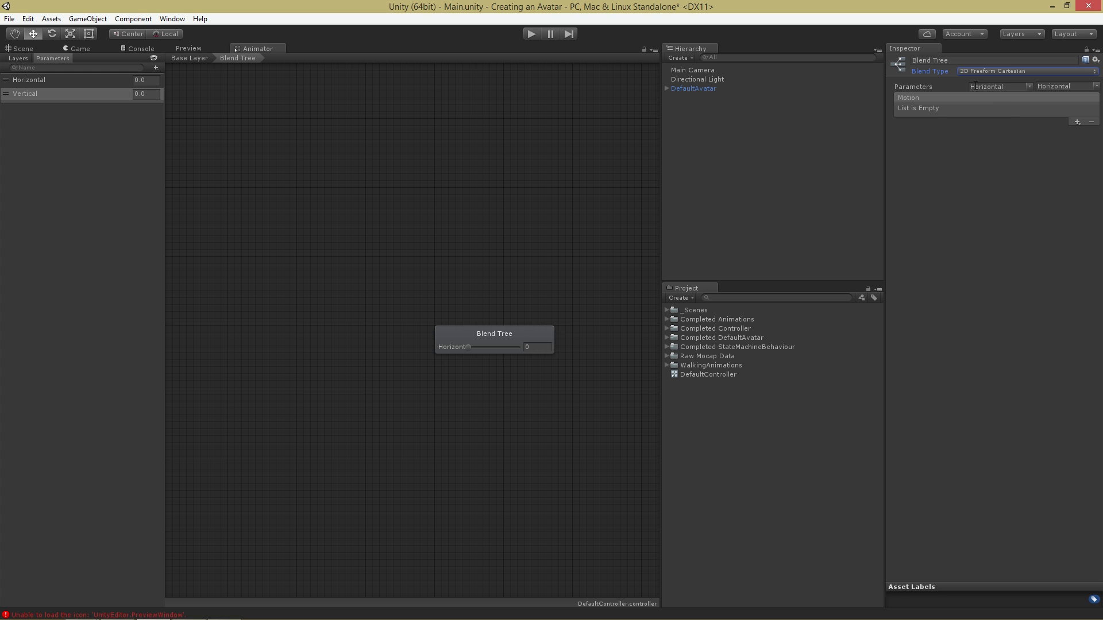
left_click(1095, 87)
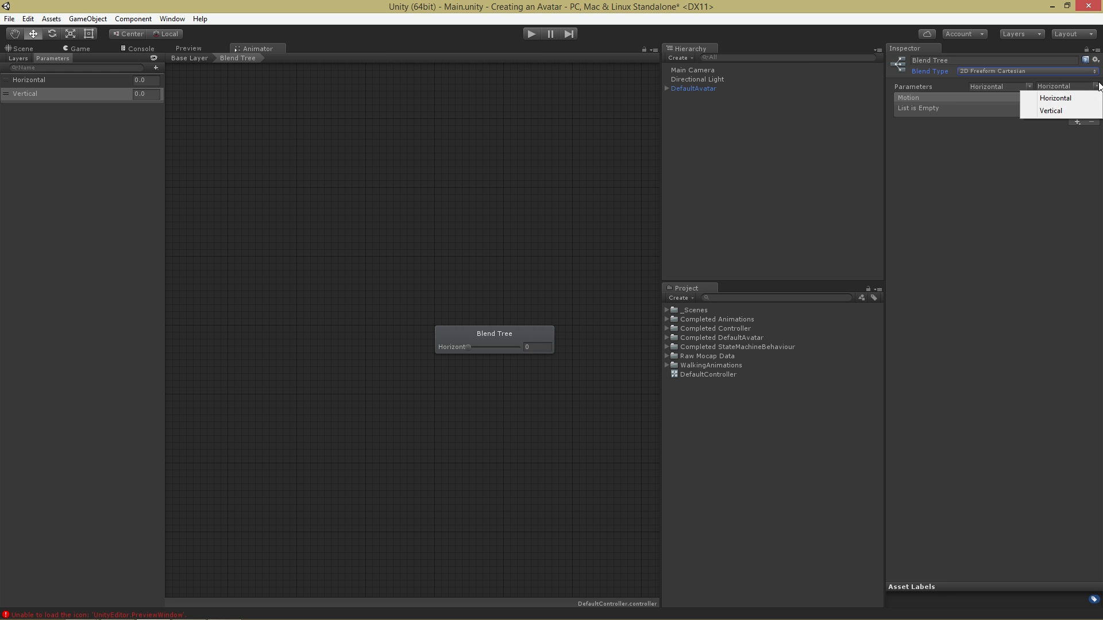
left_click(1089, 111)
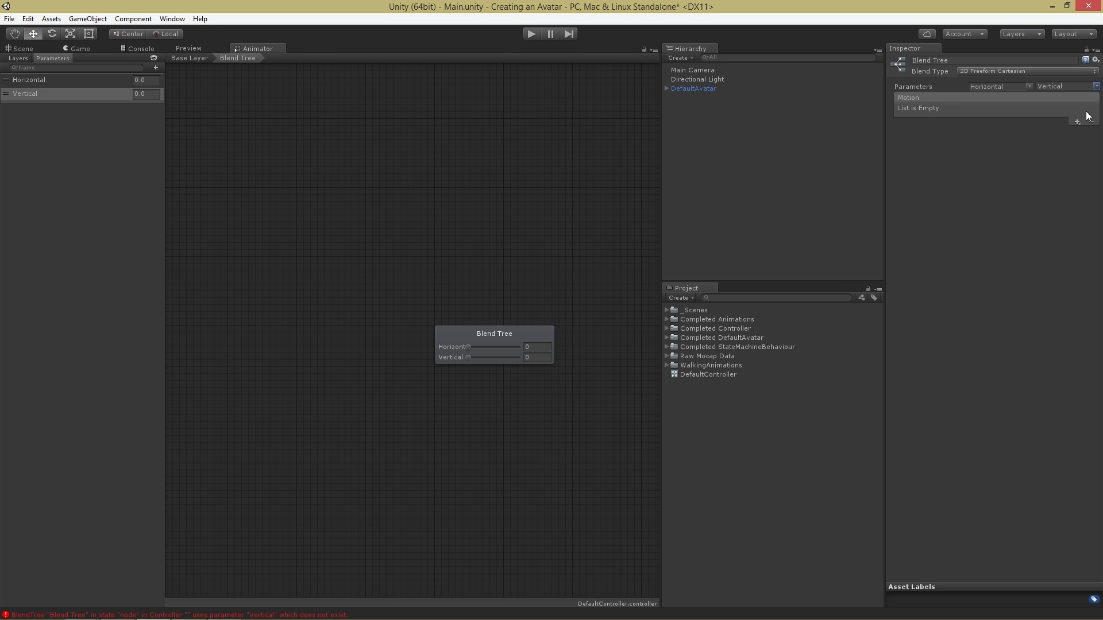
- Add ten empty motion fields to the blend tree
left_click(1077, 122)
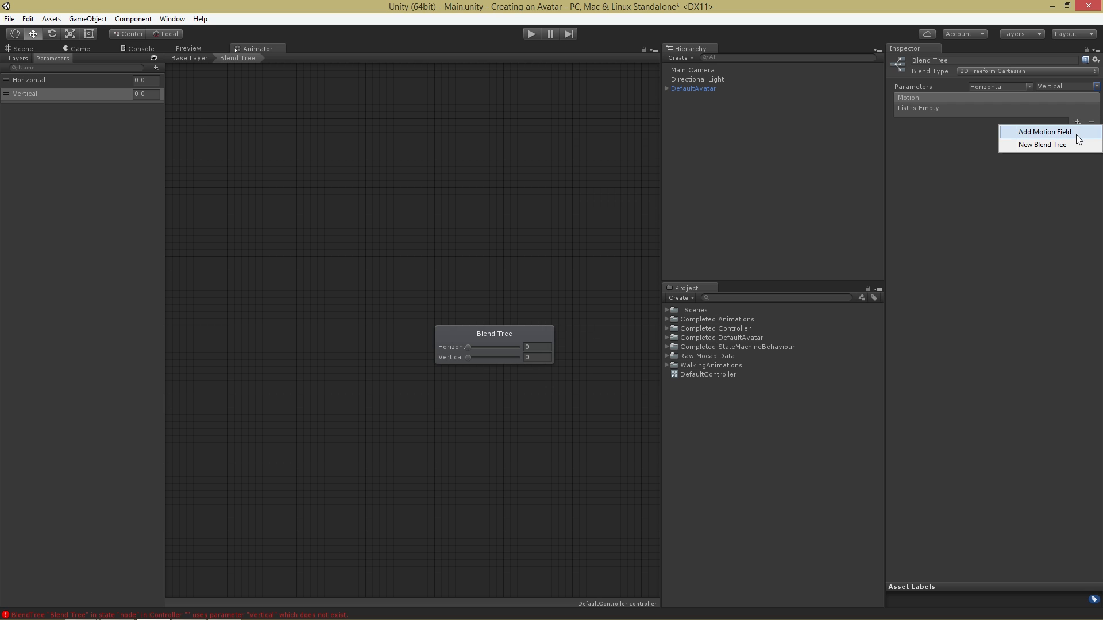
left_click(1076, 134)
left_click(1077, 122)
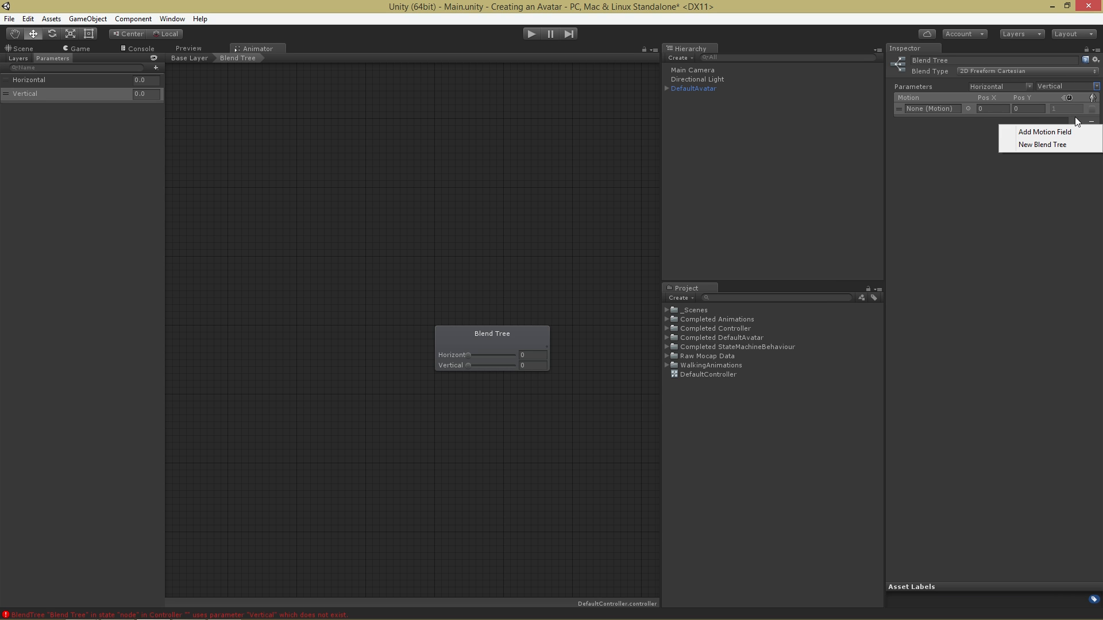
left_click(1074, 132)
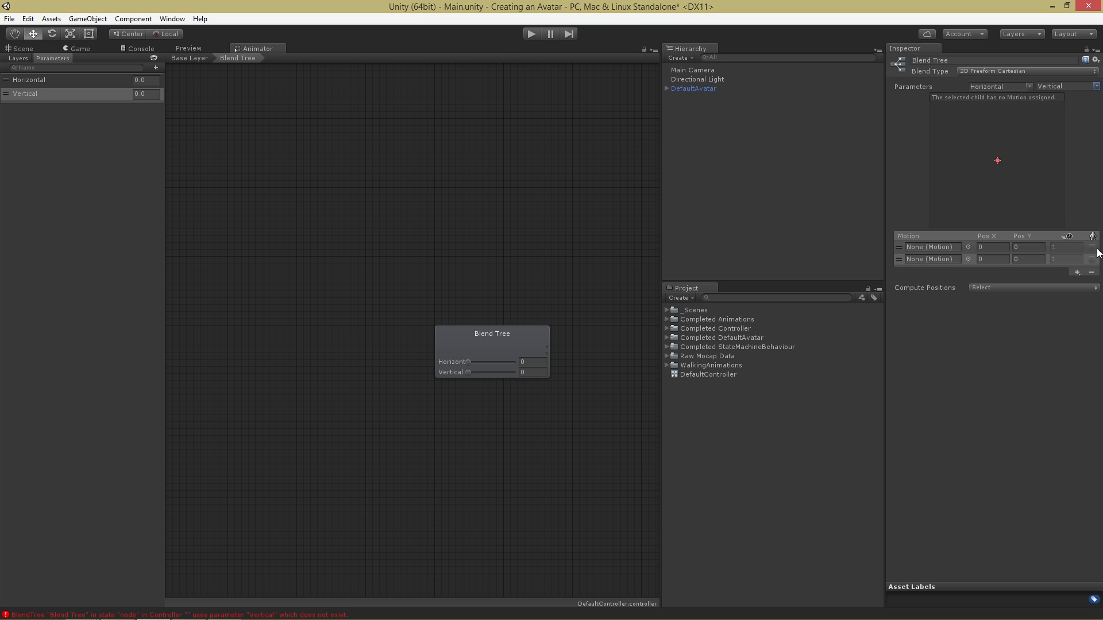
left_click(1077, 272)
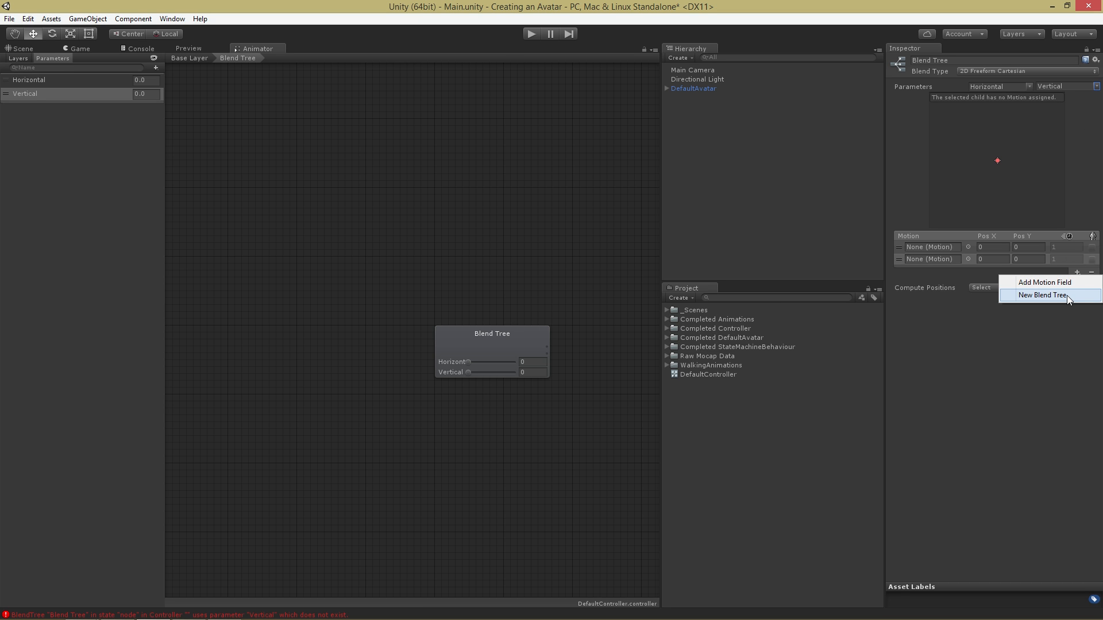
left_click(1067, 285)
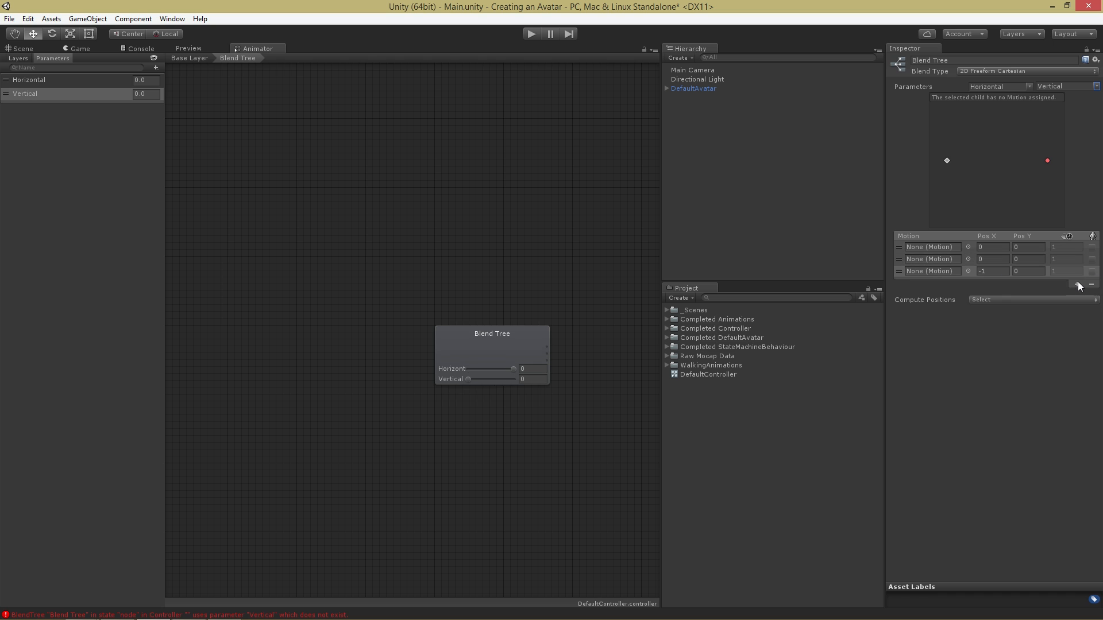
left_click(1077, 284)
left_click(1078, 294)
left_click(1077, 295)
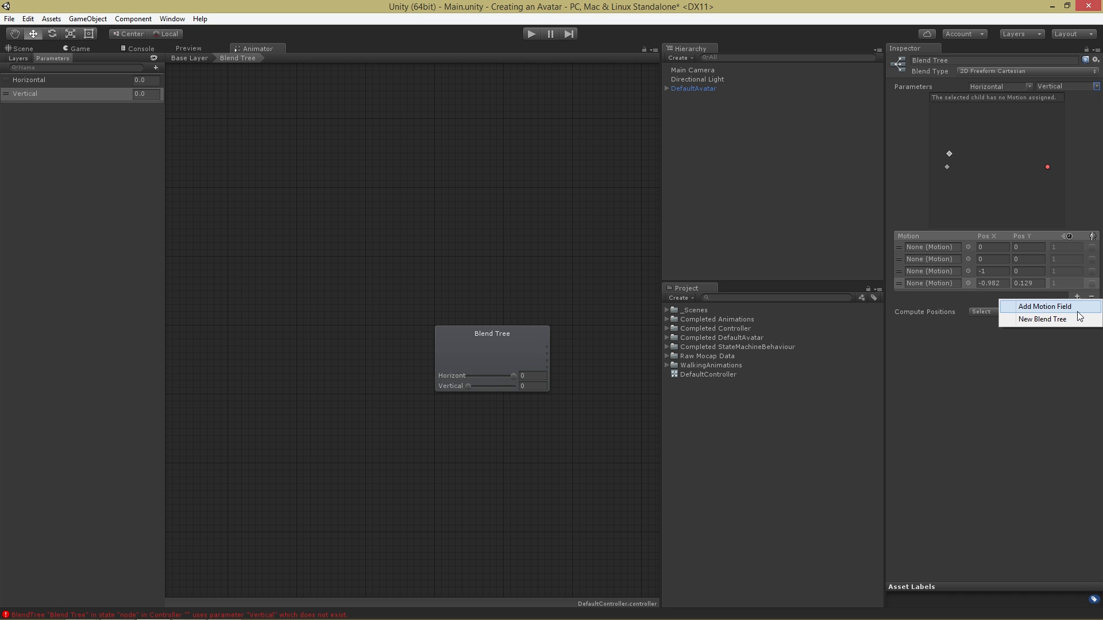
left_click(1078, 306)
left_click(1077, 308)
left_click(1075, 319)
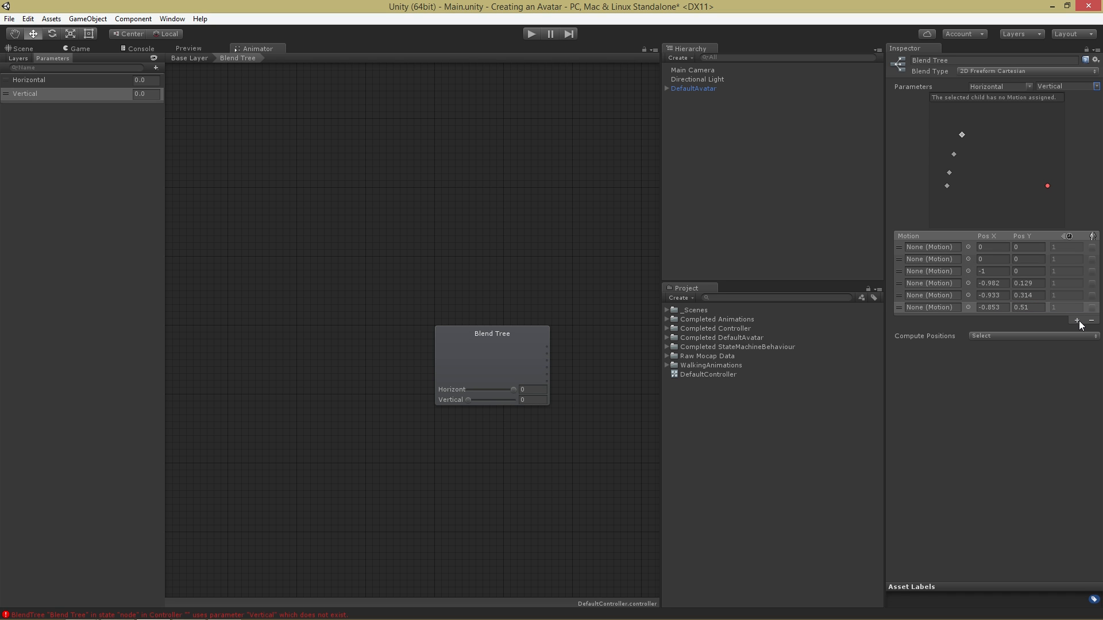
left_click(1078, 320)
left_click(1073, 331)
left_click(1077, 331)
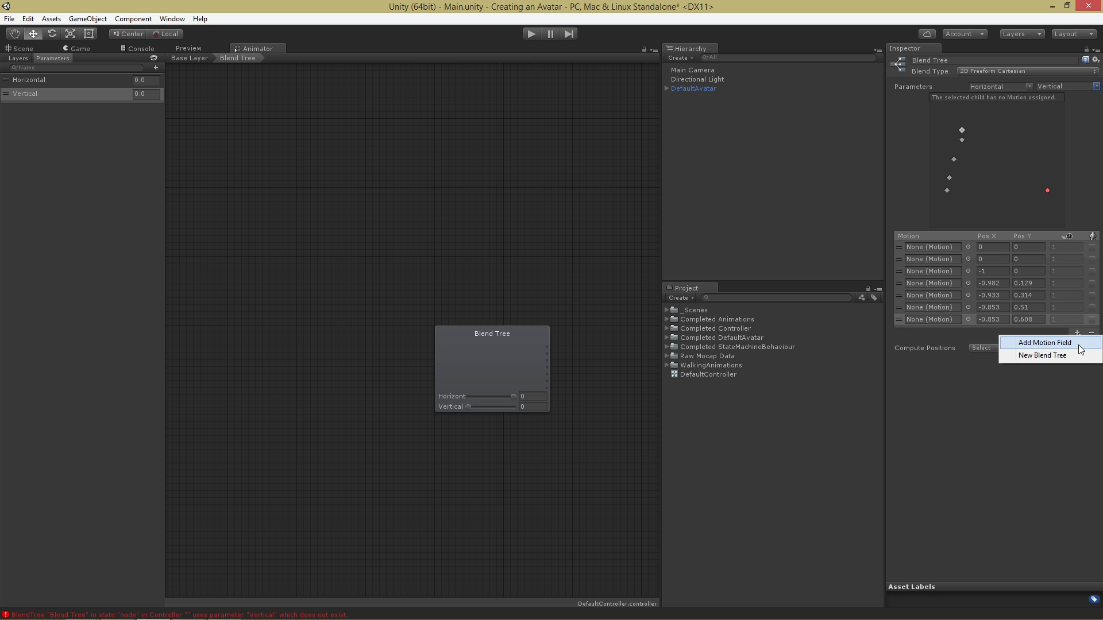
left_click(1077, 340)
left_click(1077, 344)
left_click(1079, 355)
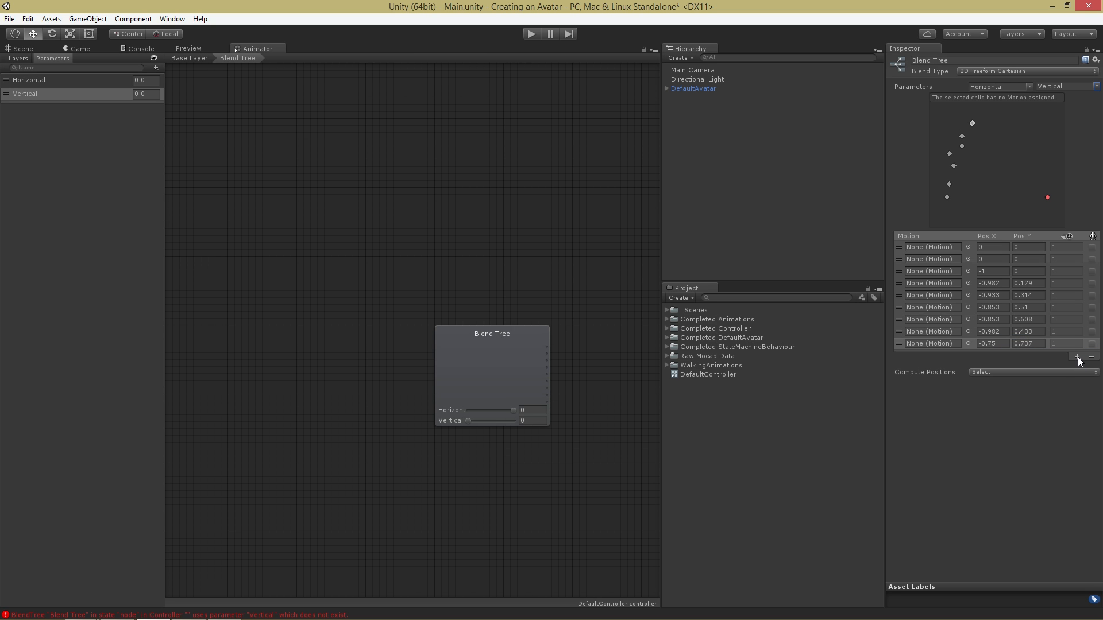
left_click(1077, 356)
left_click(1080, 367)
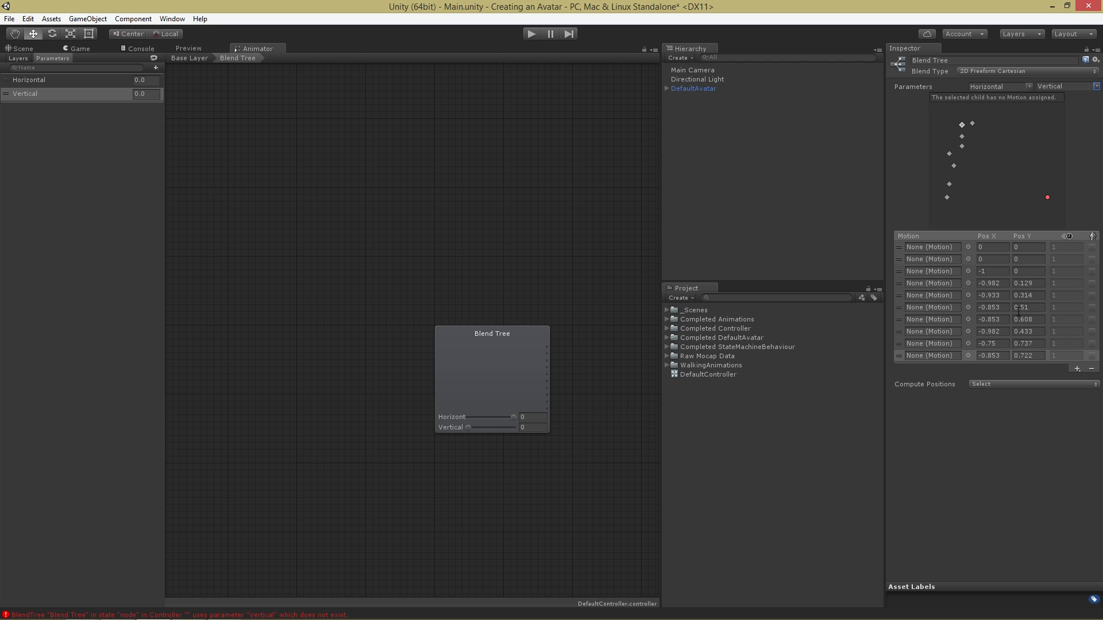
- Set Pos X and Pos Y to 0 for every motion field that has a non-zero position
left_click(993, 247)
key("Tab")
key("Tab")
key("Tab")
key("Tab")
key("Tab")
key("Tab")
type("0")
key("Tab")
key("Tab")
type("0")
key("Tab")
type("0")
key("Tab")
key("Tab")
type("0\t0")
key("Tab")
key("Tab")
type("0\t0")
key("Tab")
key("Tab")
type("0\t0")
key("Tab")
key("Tab")
type("0\t0")
key("Tab")
key("Tab")
type("0\t0")
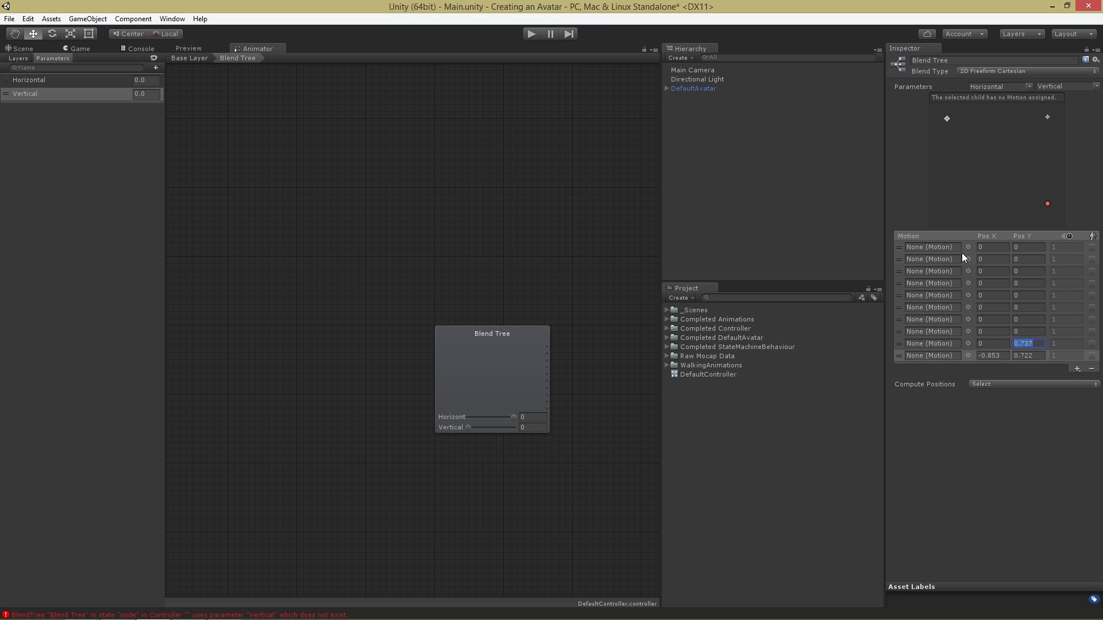
key("Tab")
key("Tab")
type("0\t0")
key("Tab")
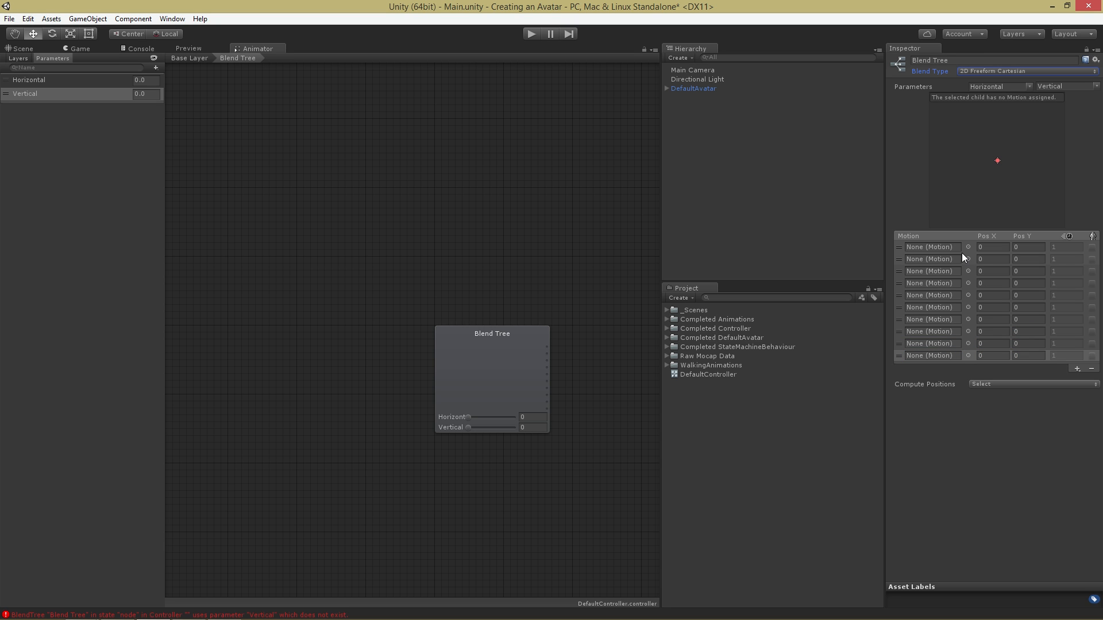
key("space")
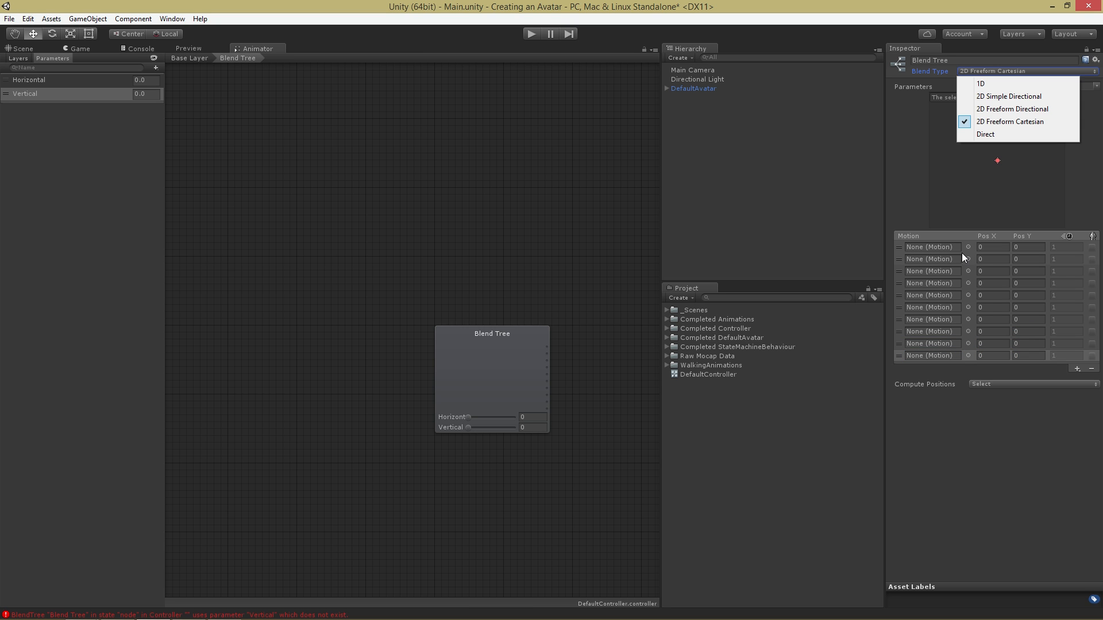
key("Return")
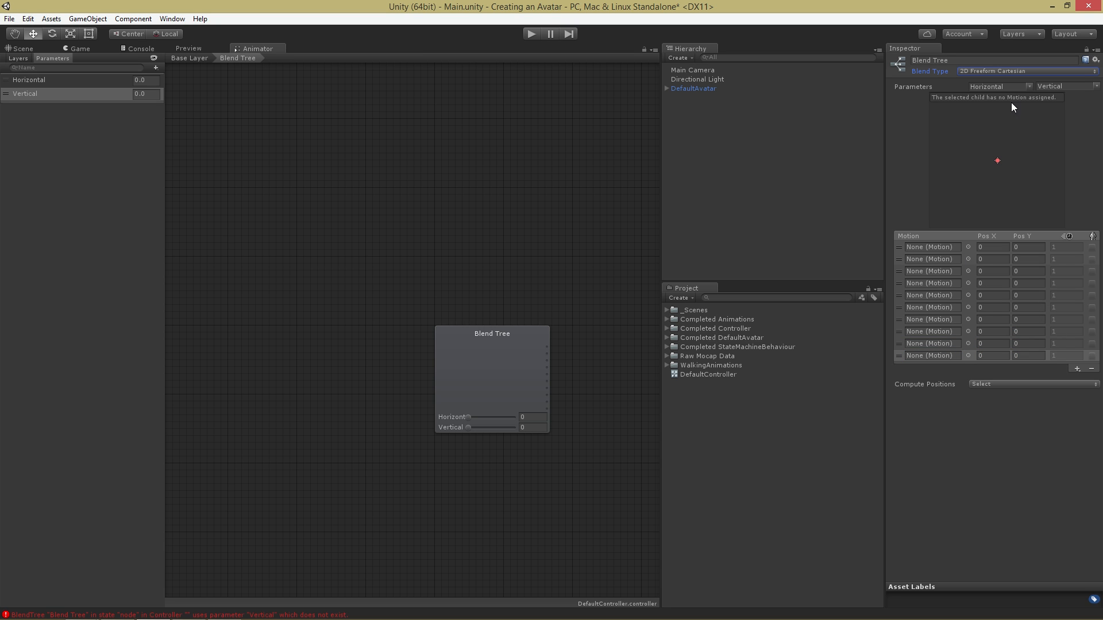
- Rename the blend tree as Locomotion
left_click(513, 358)
left_click(969, 62)
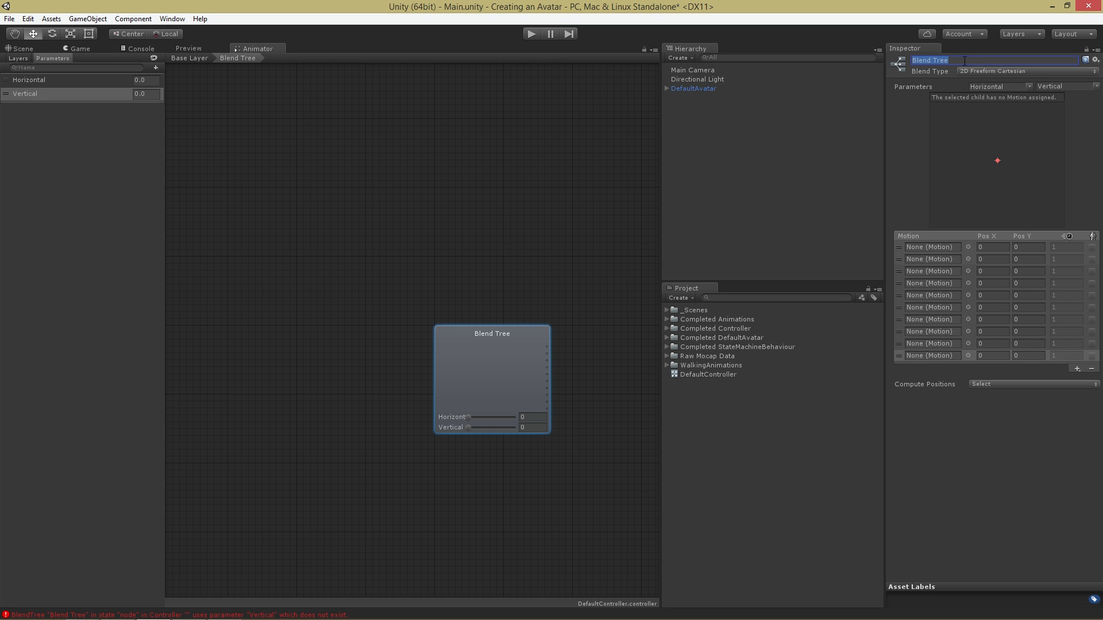
type("Locomotion")
key("Return")
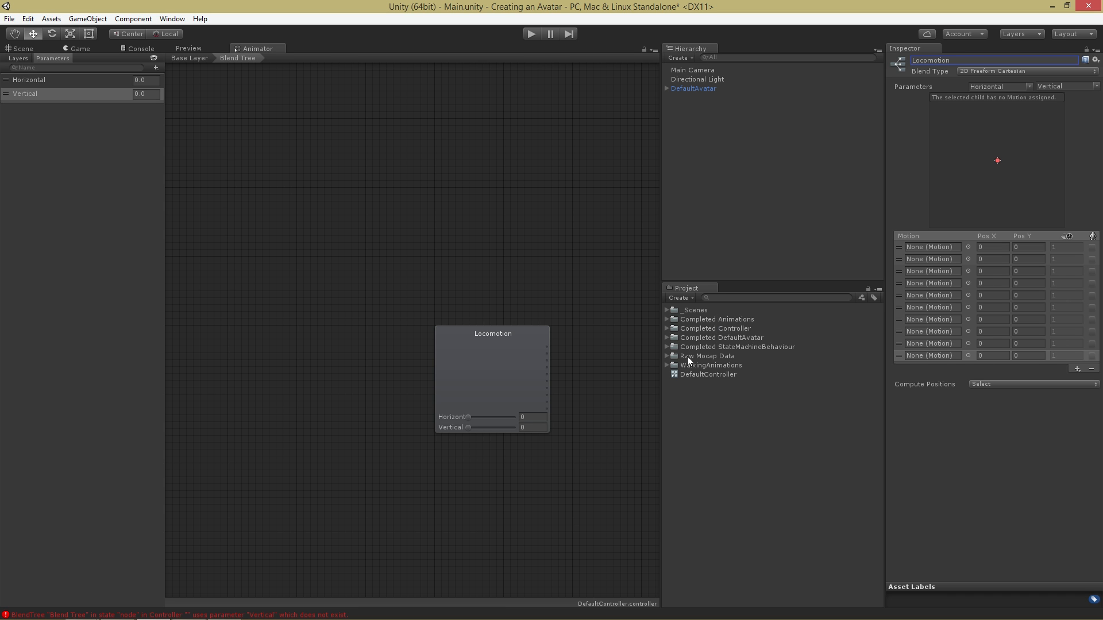
- Assign the Idle clip from Completed Animations to the fifth motion field and remove the last motion field
left_click(667, 319)
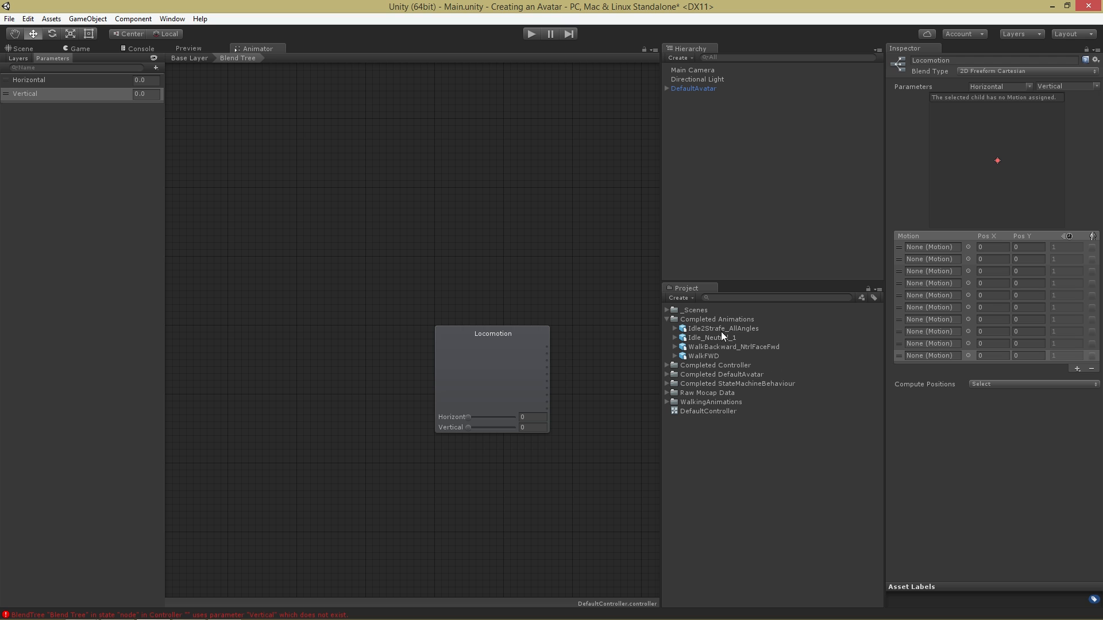
left_click(674, 338)
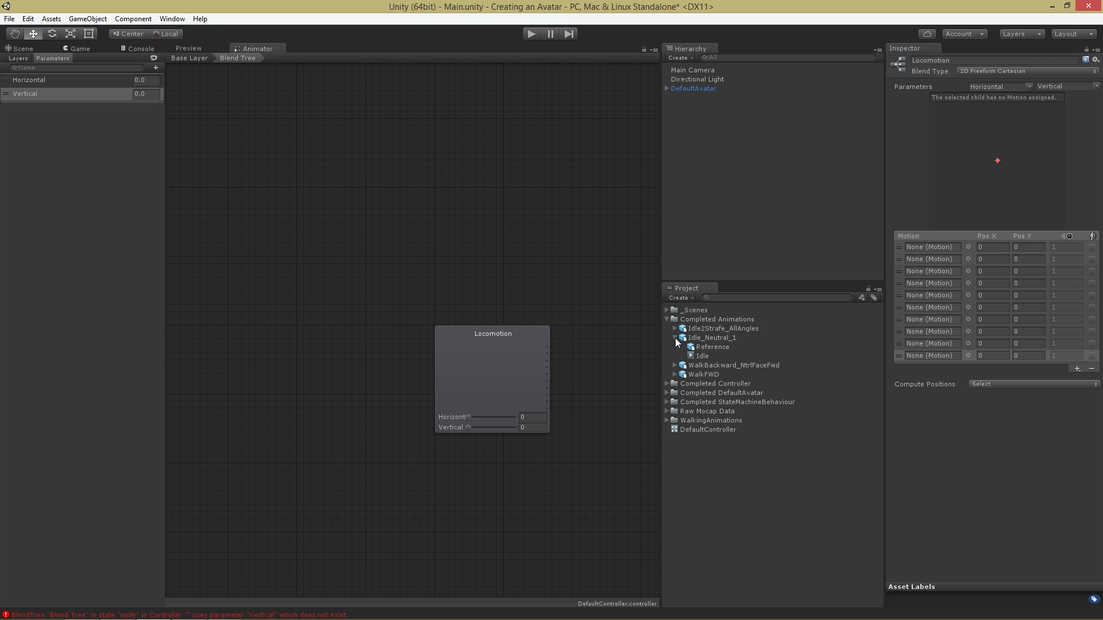
left_click_drag(695, 355, 945, 297)
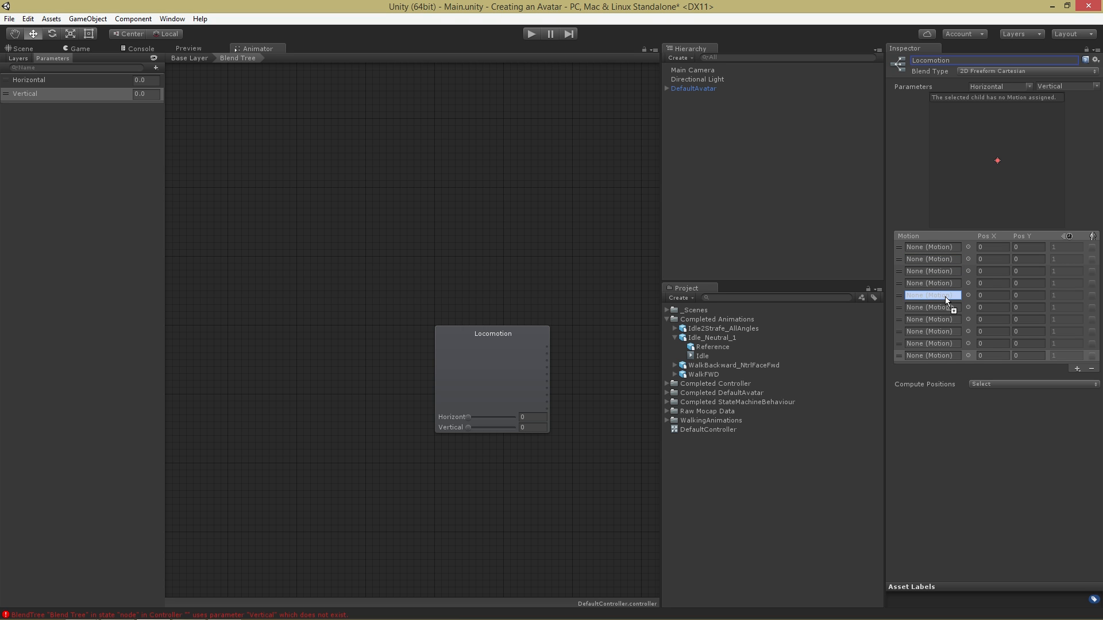
mouse_move(945, 297)
left_mouse_down()
mouse_move(945, 246)
mouse_move(950, 357)
mouse_move(948, 236)
mouse_move(950, 295)
left_mouse_up()
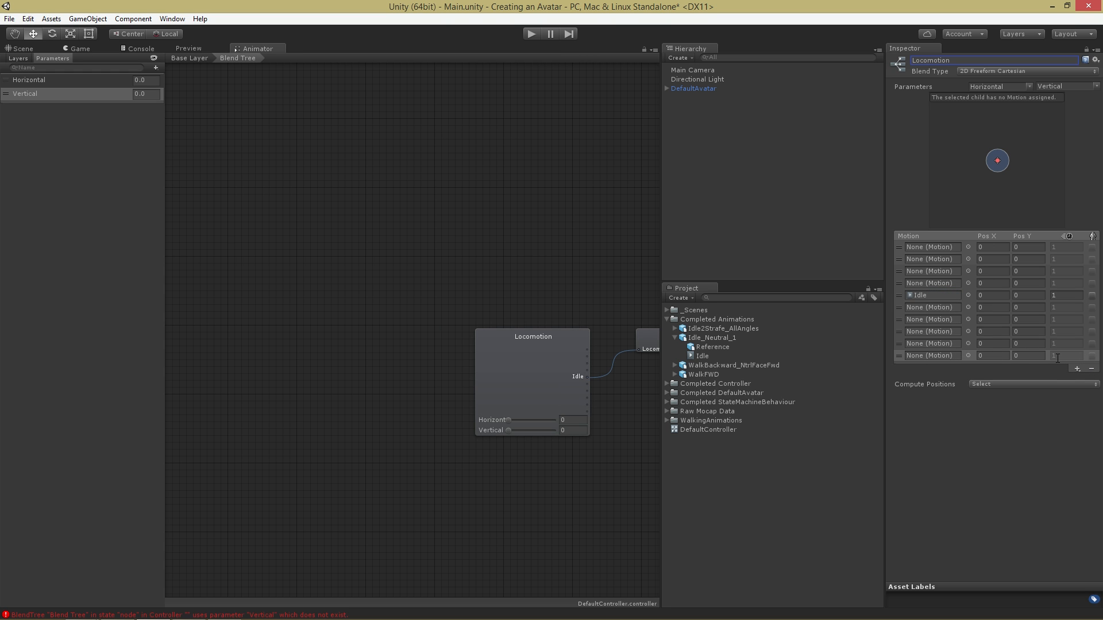
left_click(1091, 368)
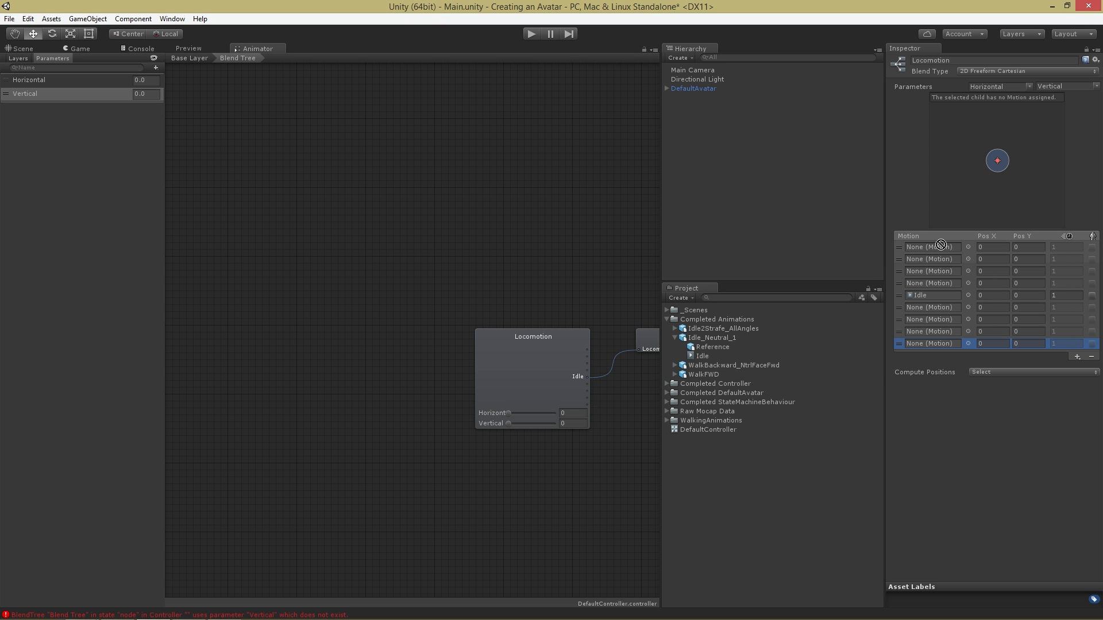
- Assign the WalkFwd clip to the first motion field and the WalkBwd clip to the last one
left_click(675, 374)
left_click_drag(710, 392, 926, 248)
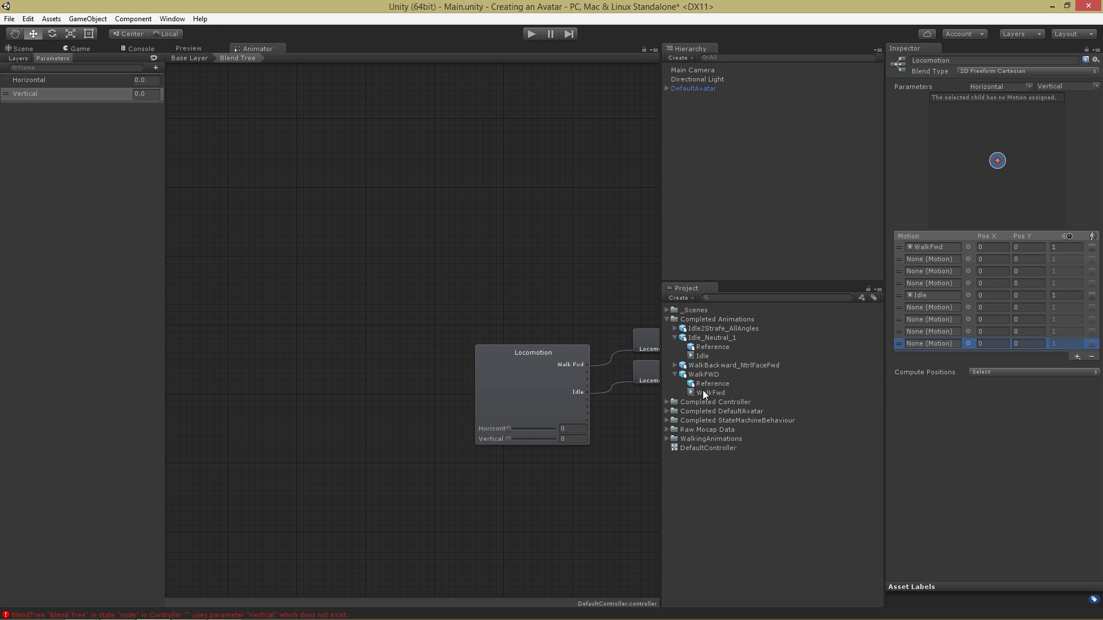
left_click(675, 365)
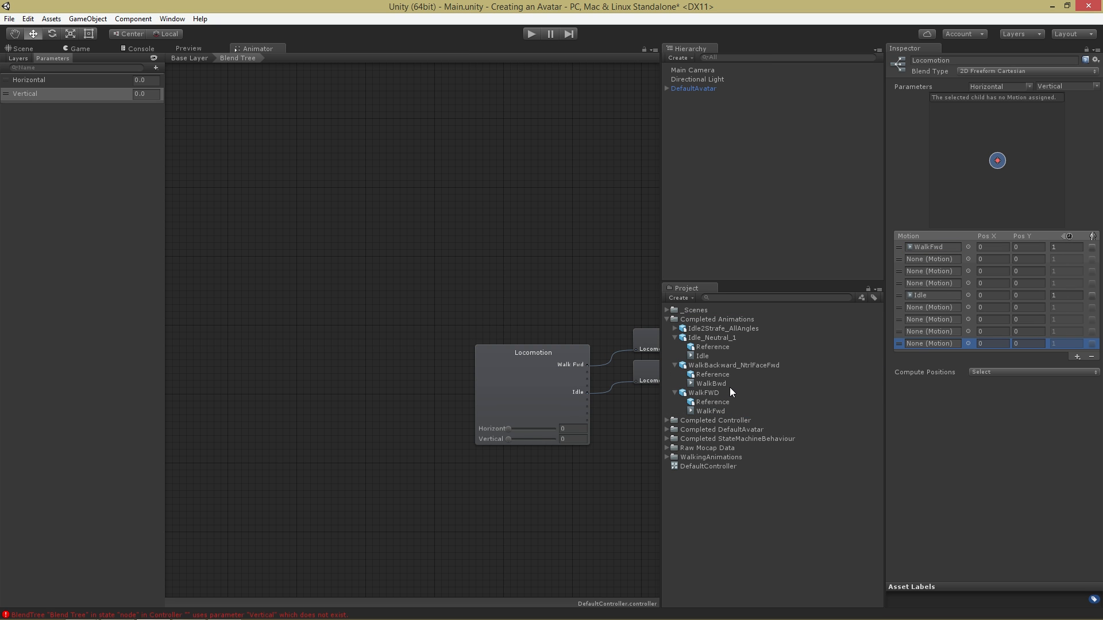
left_click_drag(712, 383, 919, 342)
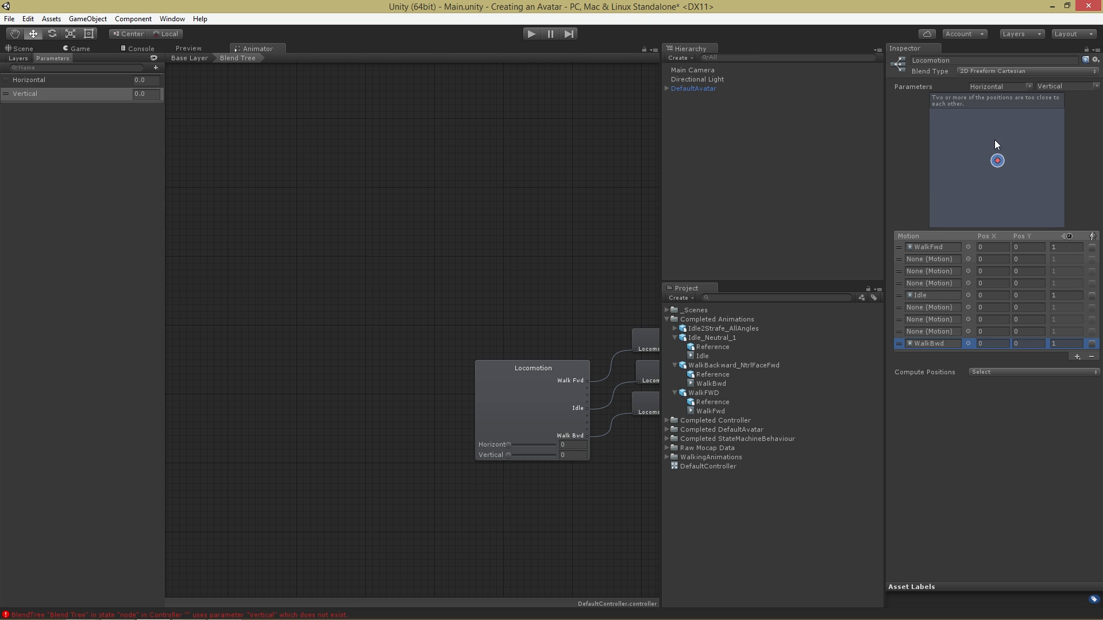
- Set Pos Y to 1 for WalkFwd and to -1 for WalkBwd
left_click(1026, 246)
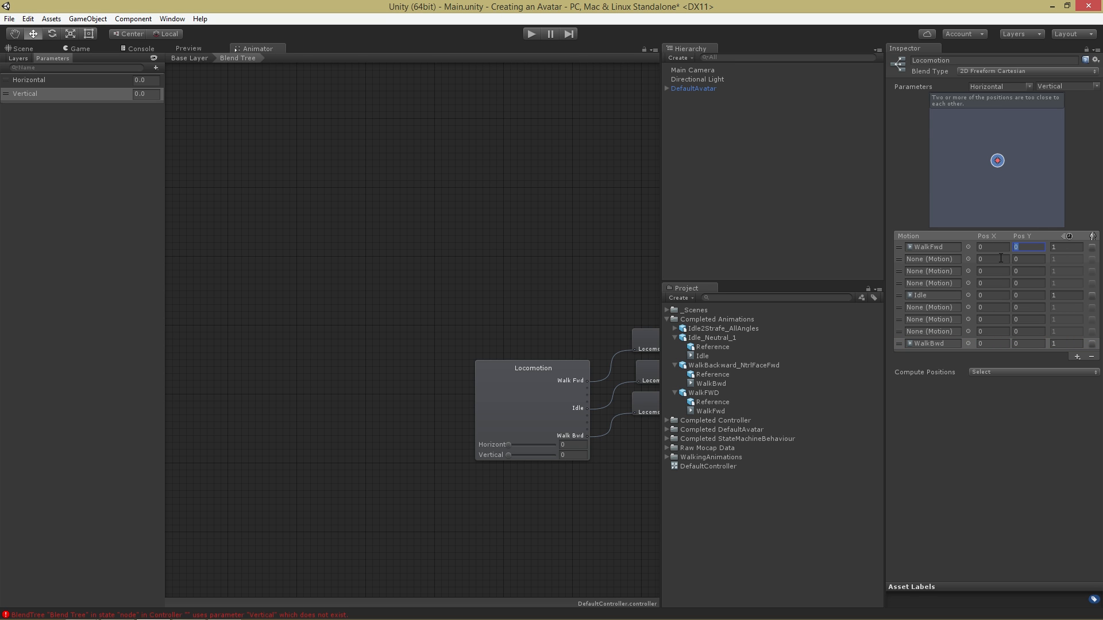
type("1")
key("Return")
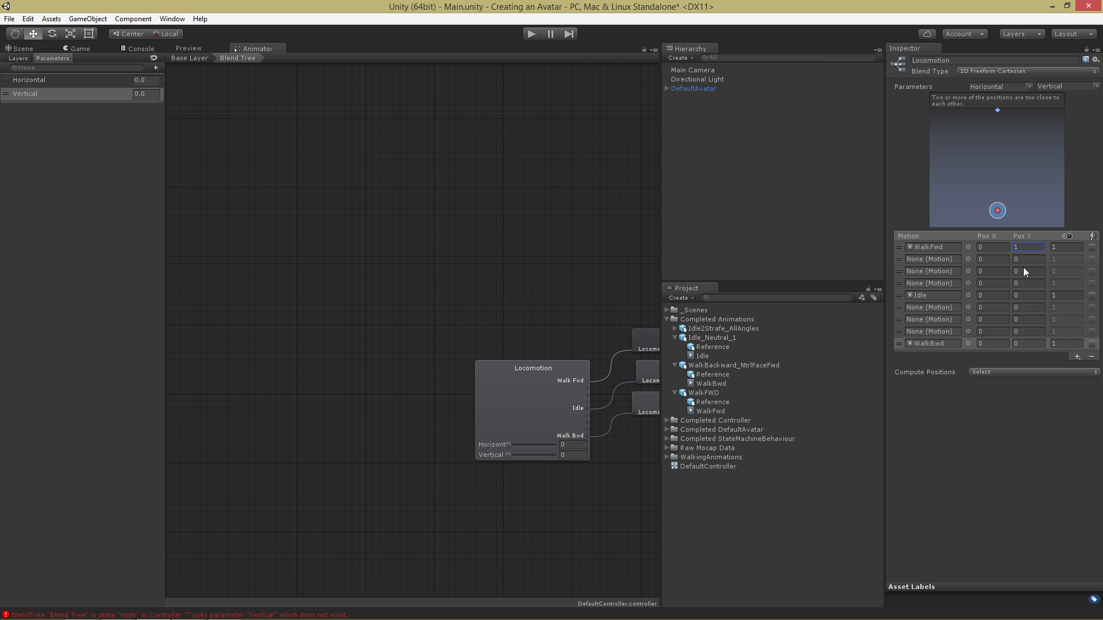
left_click(1018, 344)
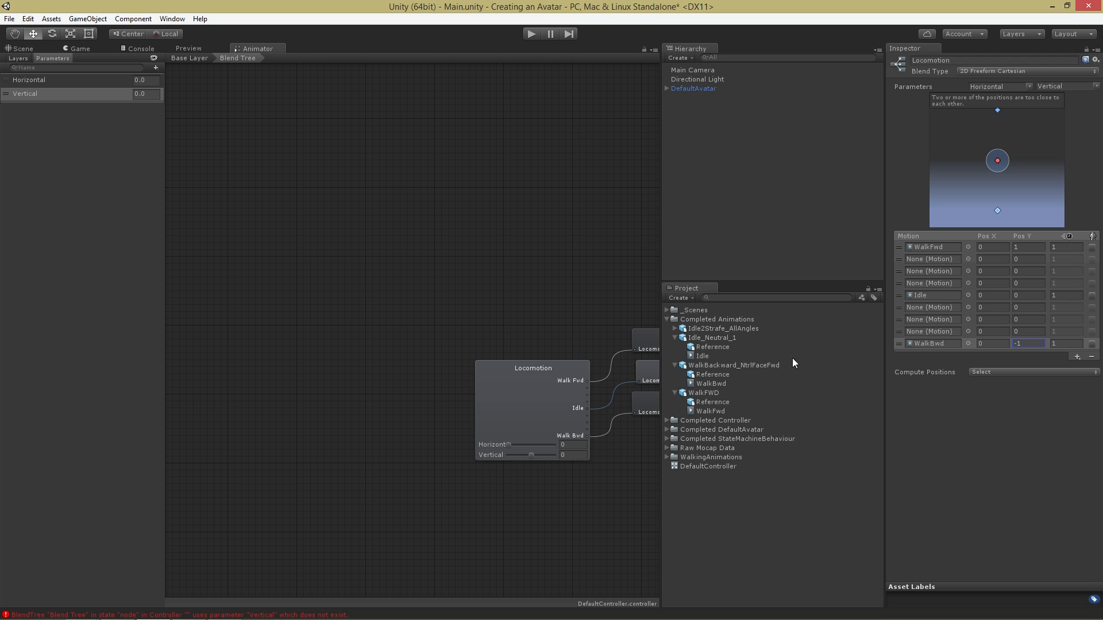
- Assign WalkFwdLeft, WalkFwdRight and WalkLeft to the second, third and fourth motion fields, and set WalkLeft's Pos X to -1
left_click(676, 329)
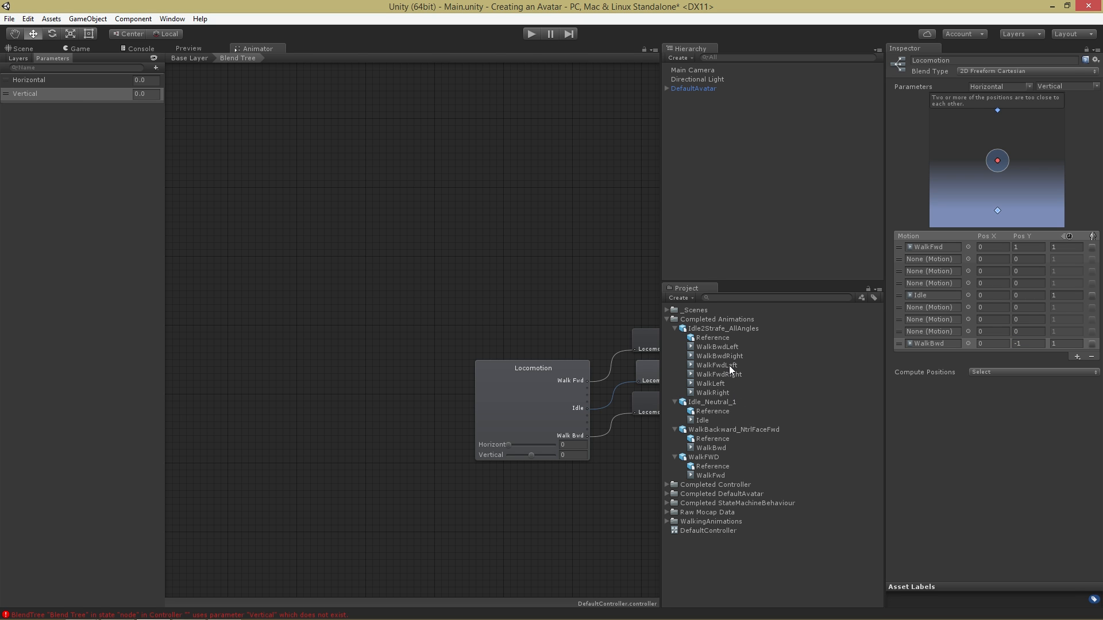
left_click_drag(729, 364, 942, 260)
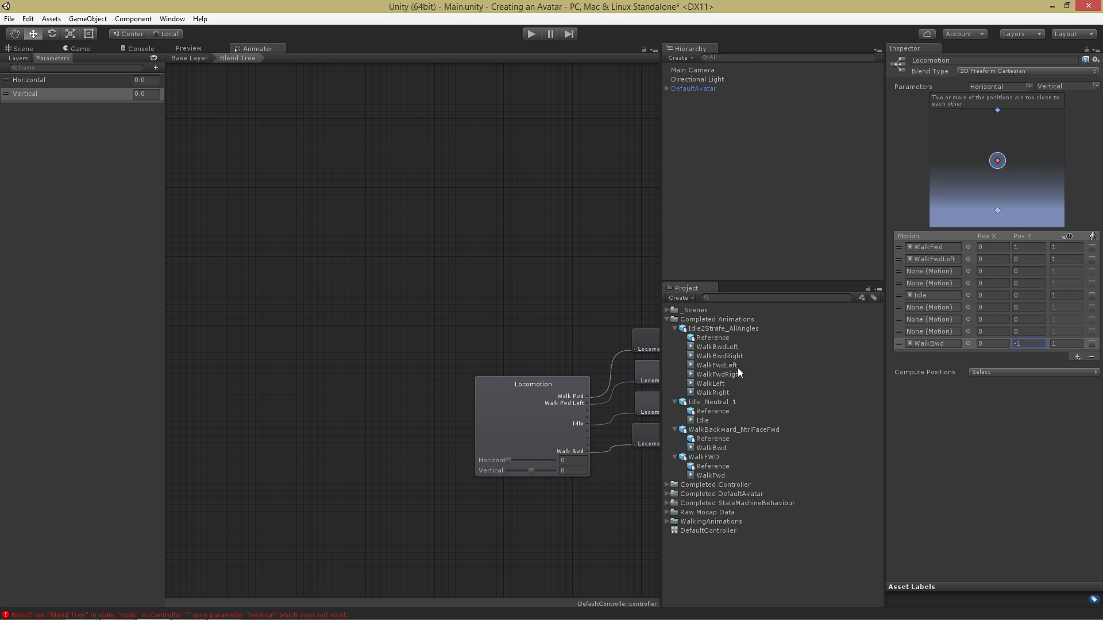
left_click_drag(733, 374, 942, 275)
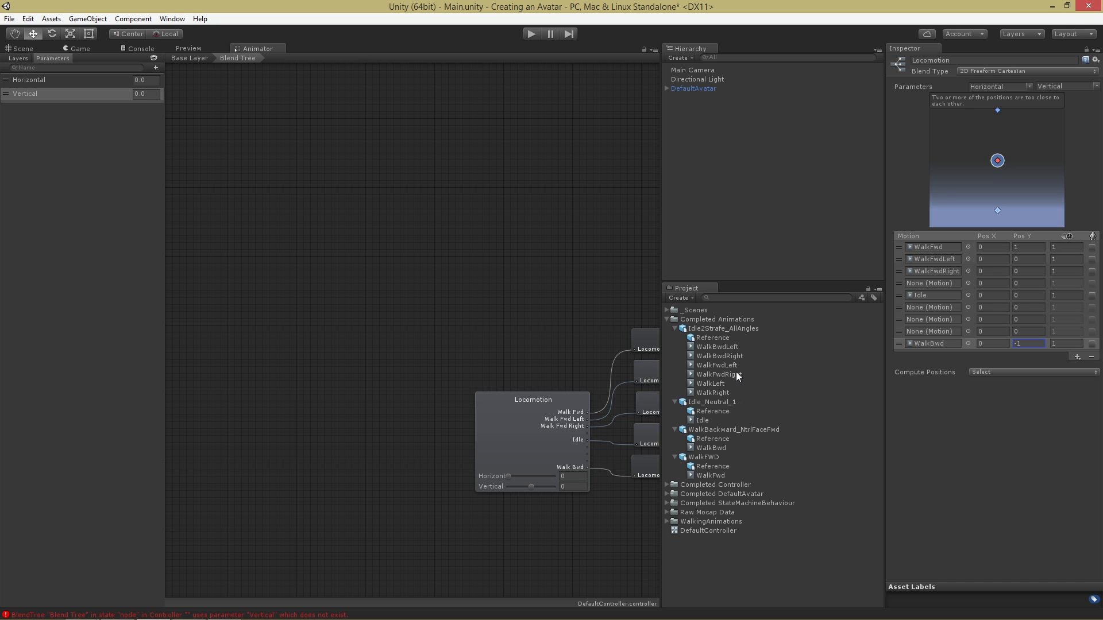
left_click_drag(722, 384, 932, 281)
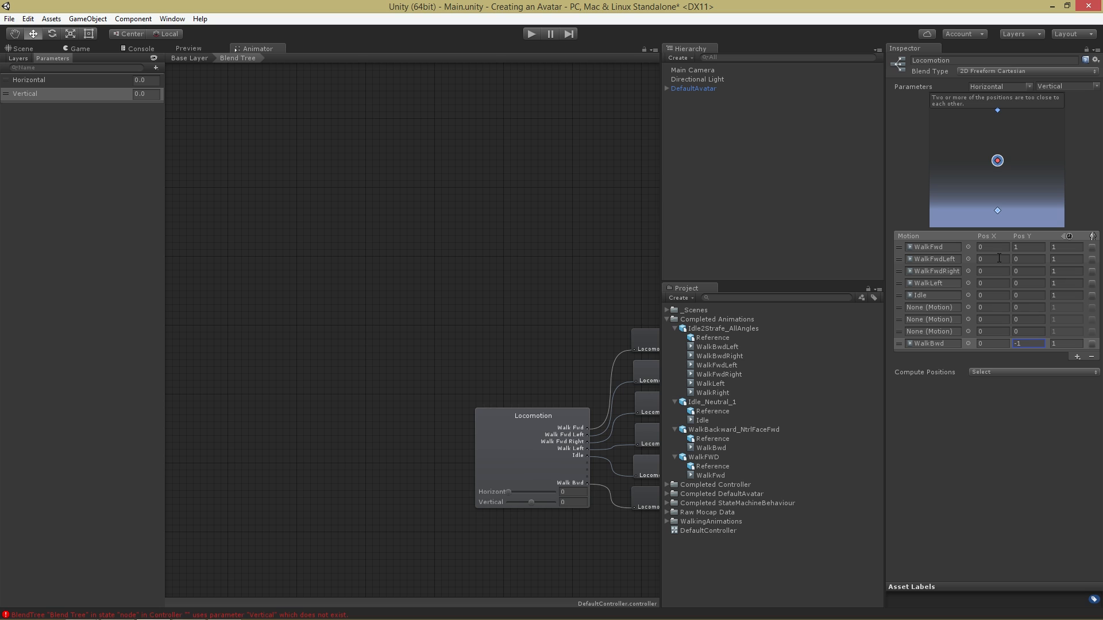
left_click(984, 284)
key("Return")
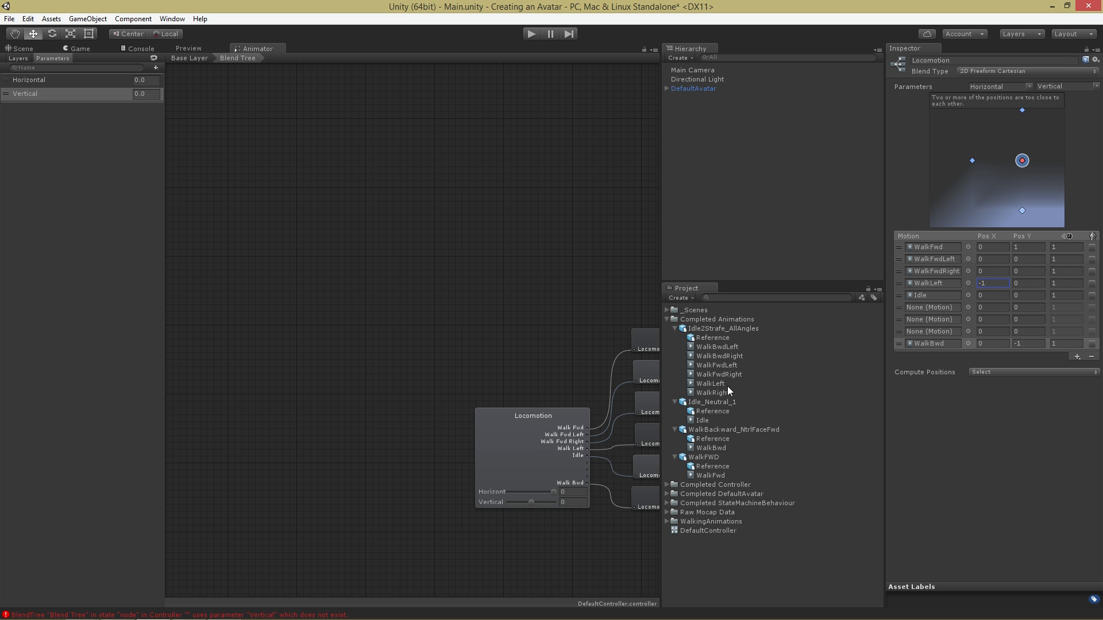
- Assign the WalkRight clip to the sixth motion field and set Pos X of the Idle motion to 1
left_click_drag(725, 395, 943, 309)
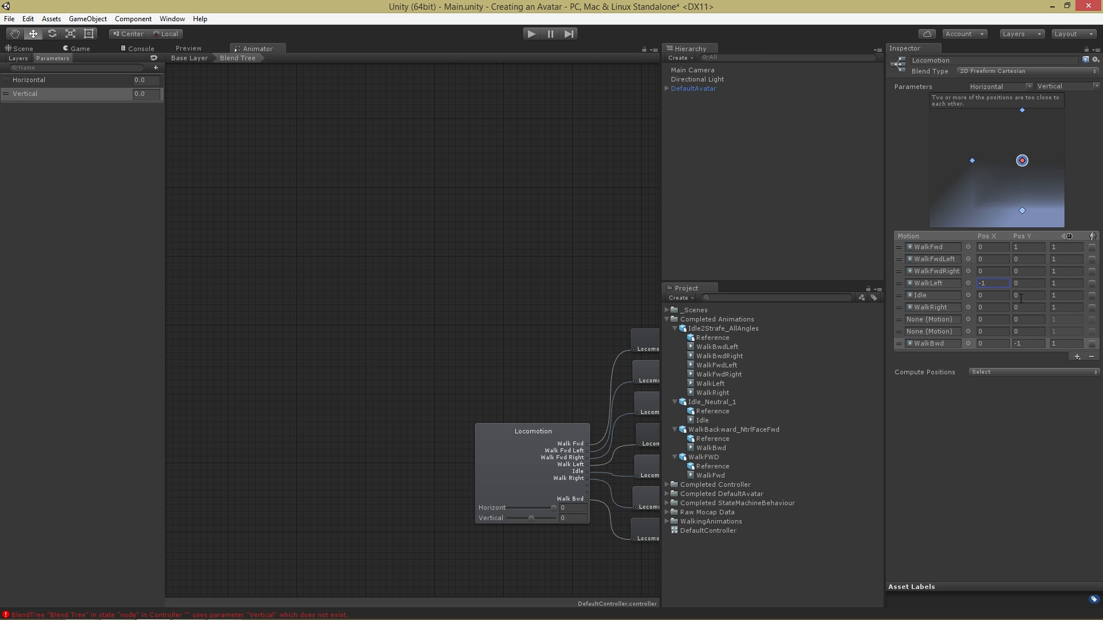
left_click(1023, 296)
left_click(993, 297)
type("1")
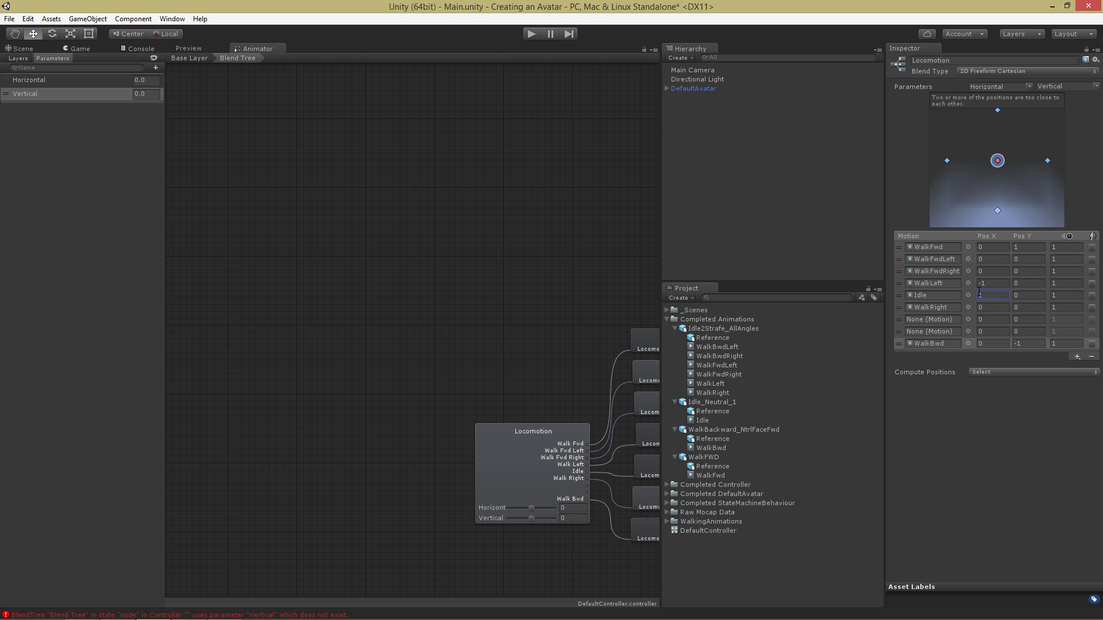
- Set WalkFwdLeft to Pos X -1, Pos Y 1 and WalkFwdRight to Pos X 1, Pos Y 1
left_click(998, 259)
key("Tab")
type("1")
key("Tab")
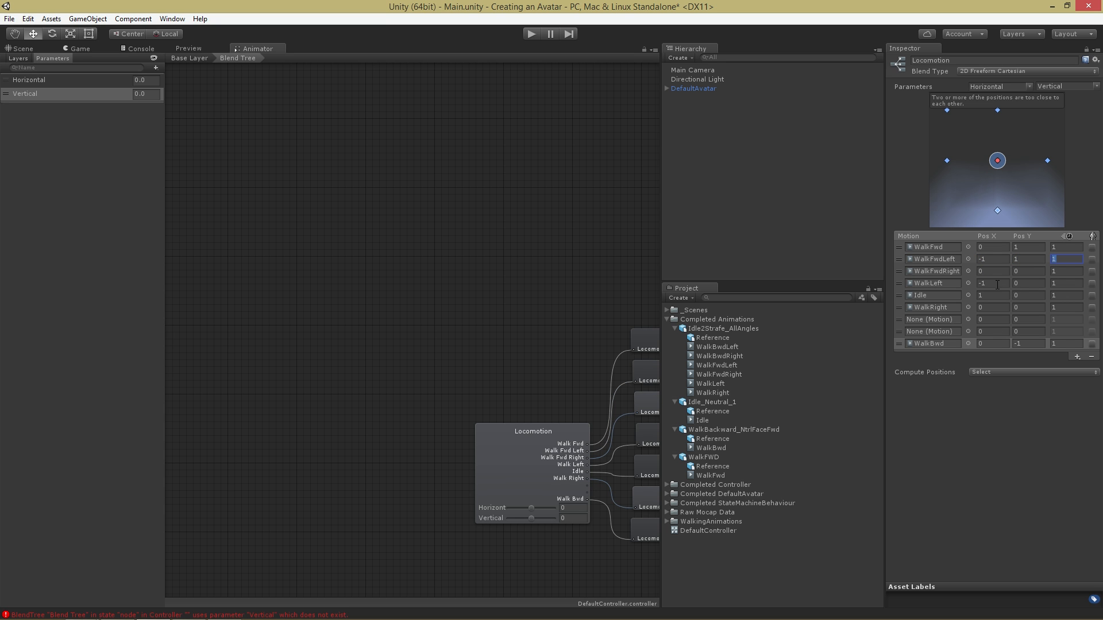
key("Tab")
key("Tab")
type("1")
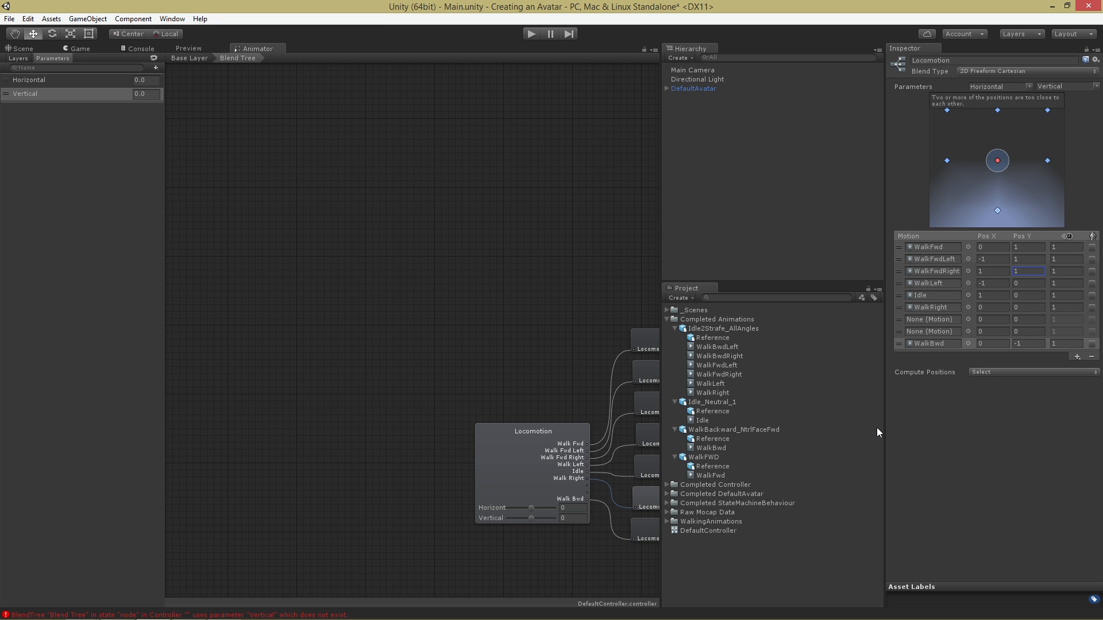
- Assign WalkBwdLeft and WalkBwdRight to the two remaining empty motion fields and position them at (-1, -1) and (1, -1)
left_click_drag(734, 348, 925, 320)
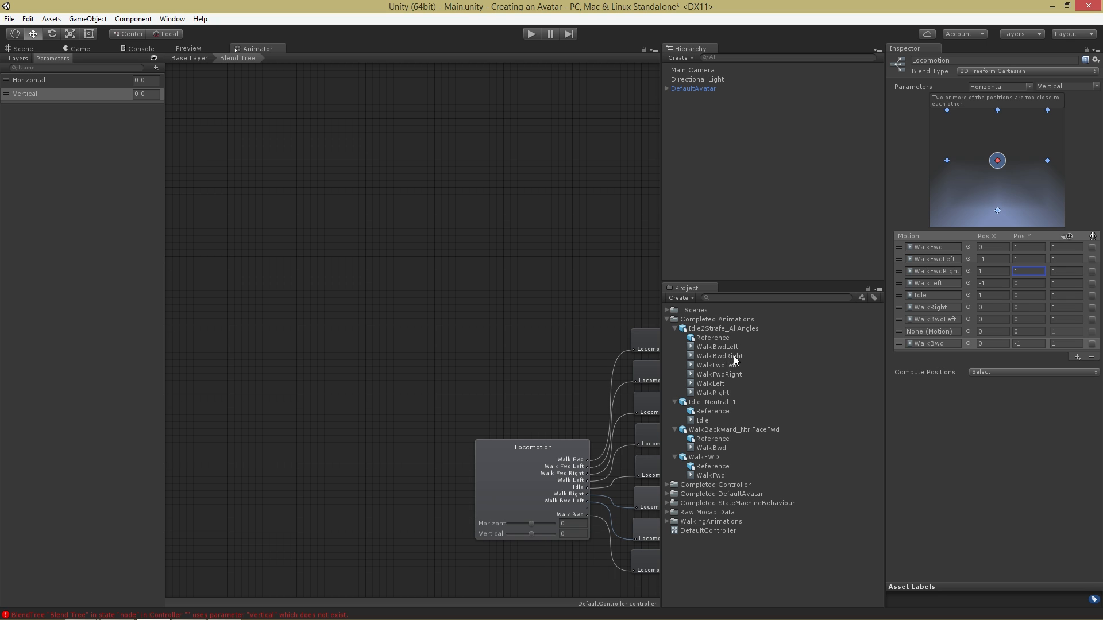
left_click_drag(733, 357, 919, 332)
left_click(984, 319)
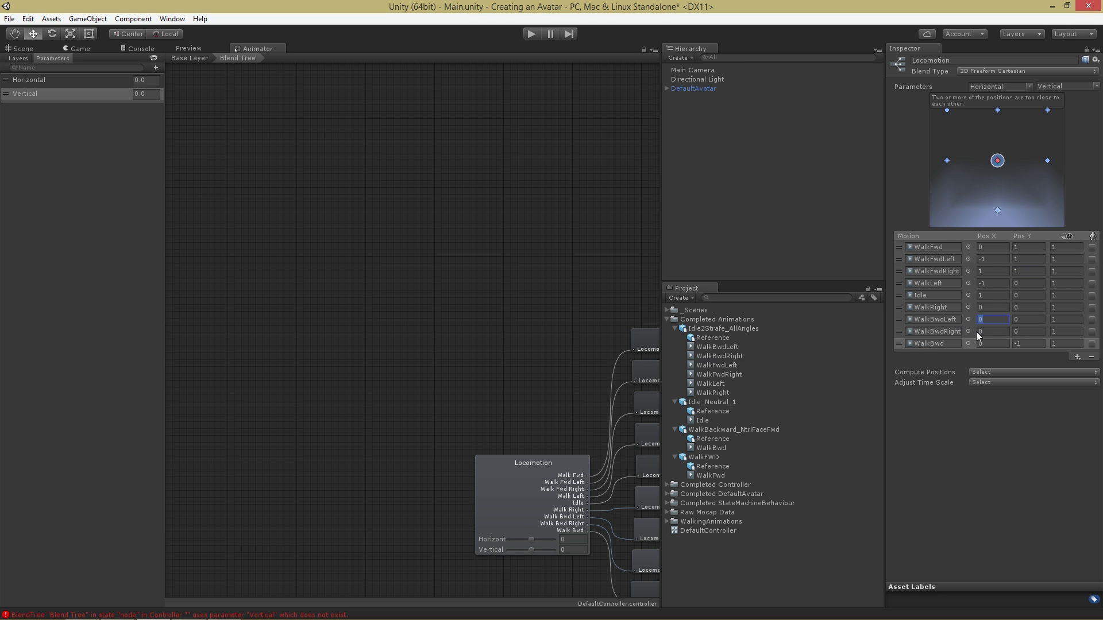
type("-1")
key("Tab")
type("-1")
key("Tab")
key("Tab")
key("Tab")
key("Tab")
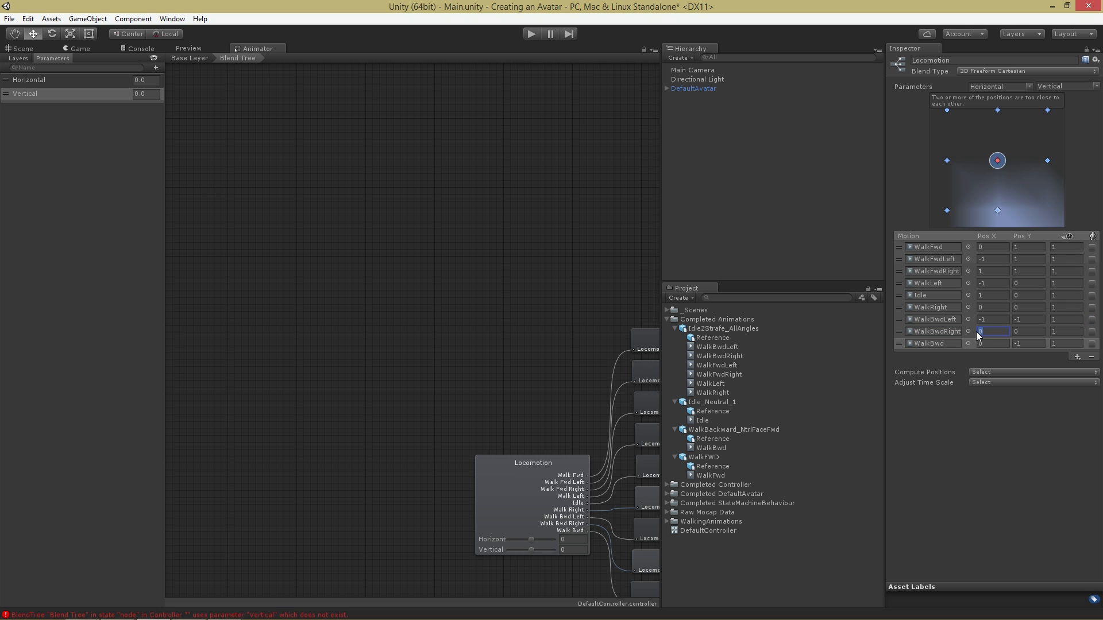
type("1")
key("Tab")
type("-")
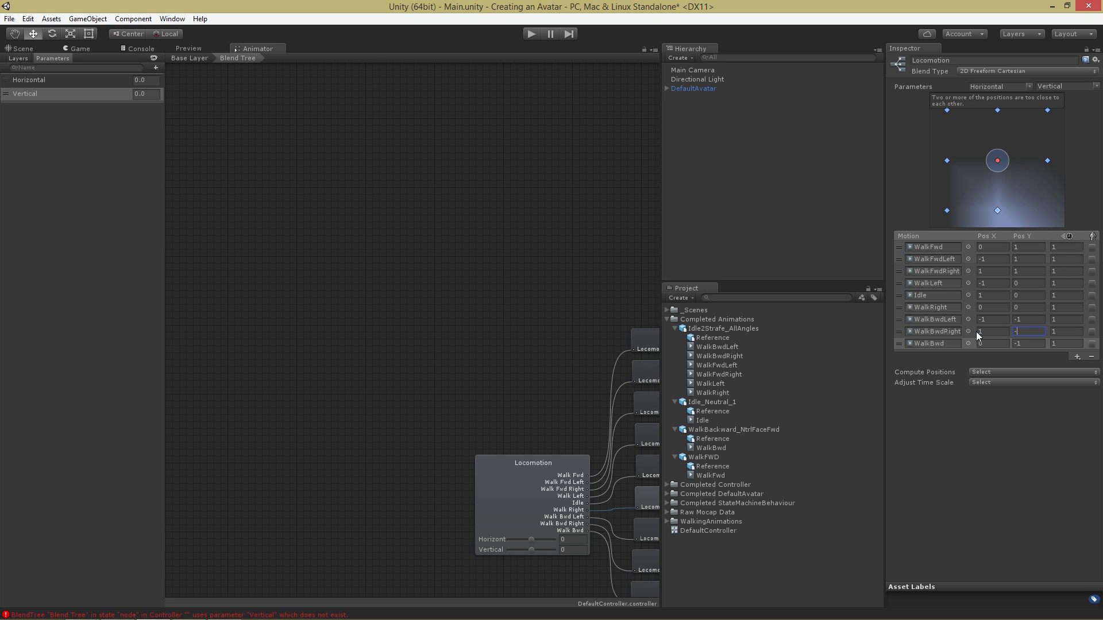
type("1")
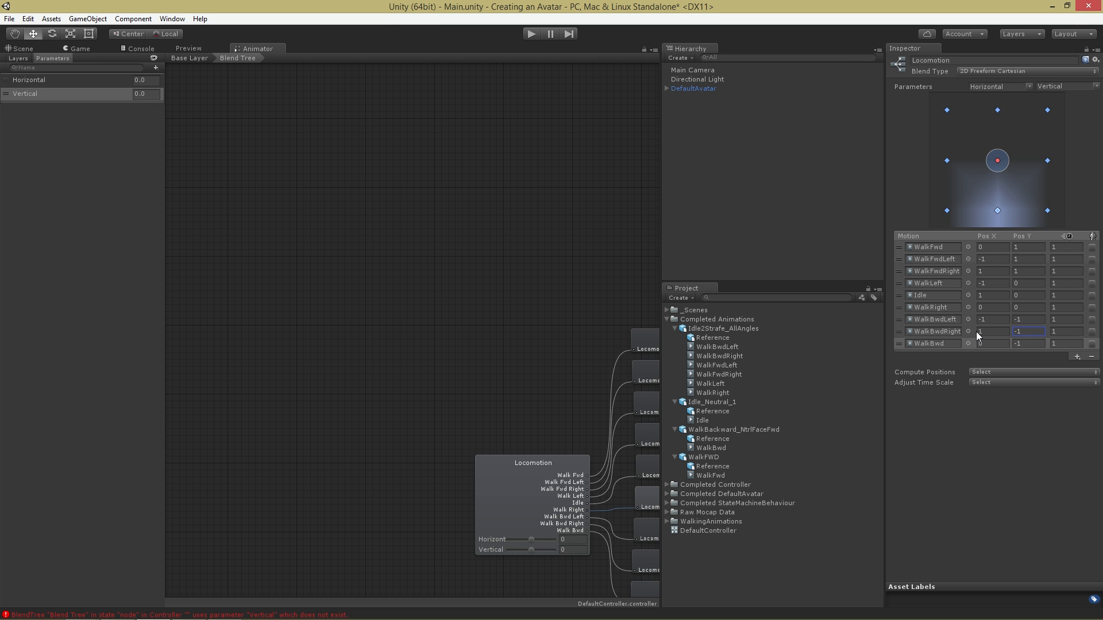
- Switch to the browser and examine the enlarged 2D direction vectors diagram in Wikipedia's Unit vector article, closing the article when done
key("alt")
key("alt+Tab")
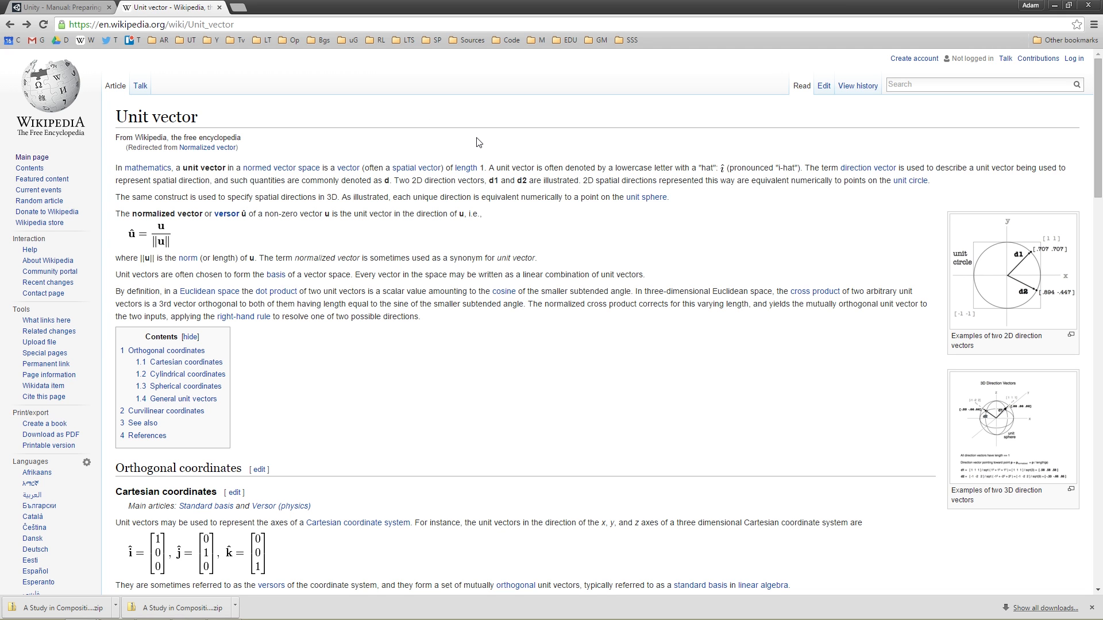
key("ctrl+plus")
key("ctrl+plus")
key("ctrl+plus")
key("ctrl+plus")
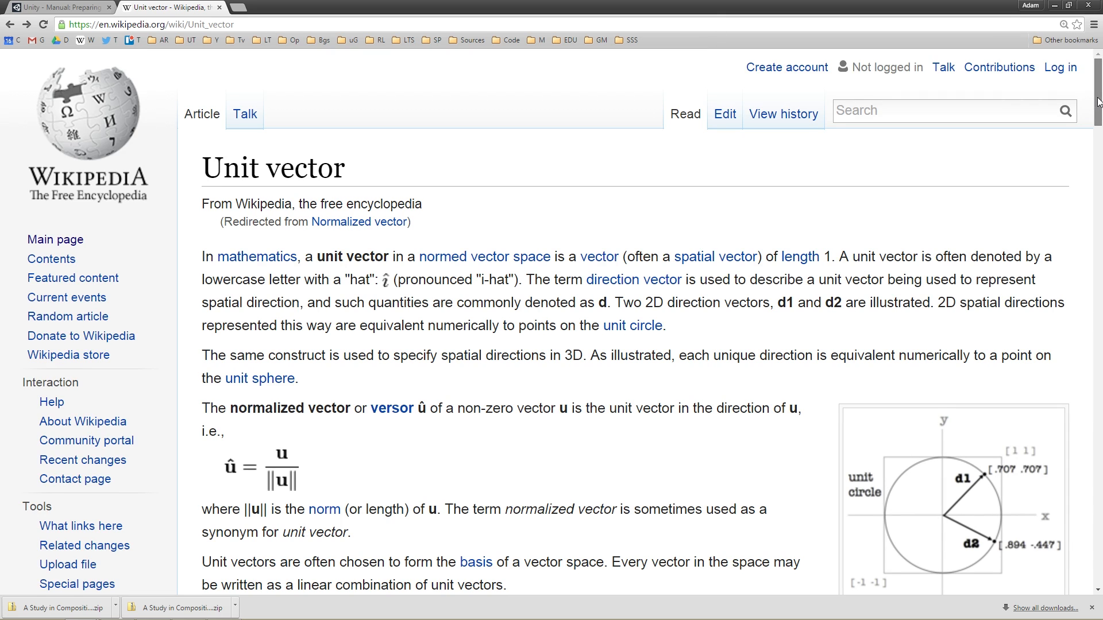
left_click_drag(1098, 103, 1098, 117)
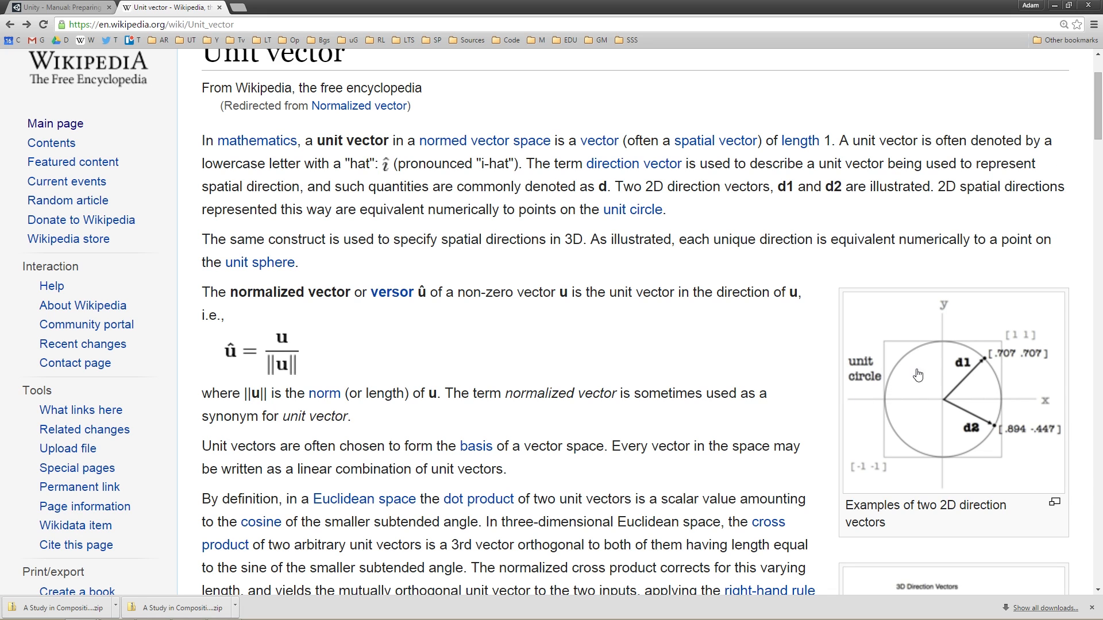
left_click(941, 337)
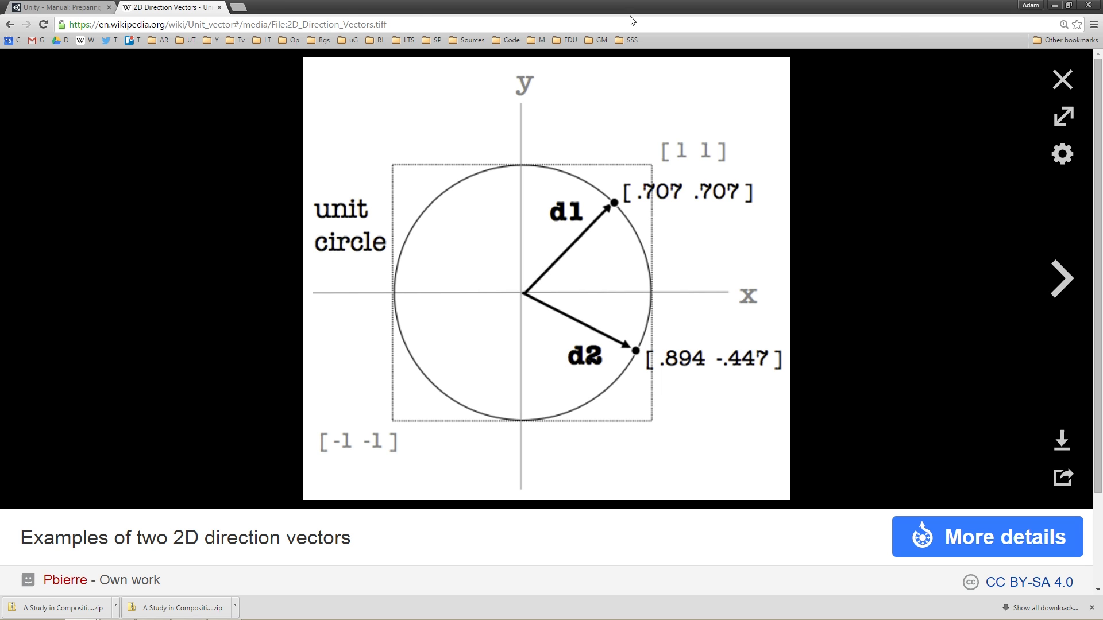
left_click(220, 8)
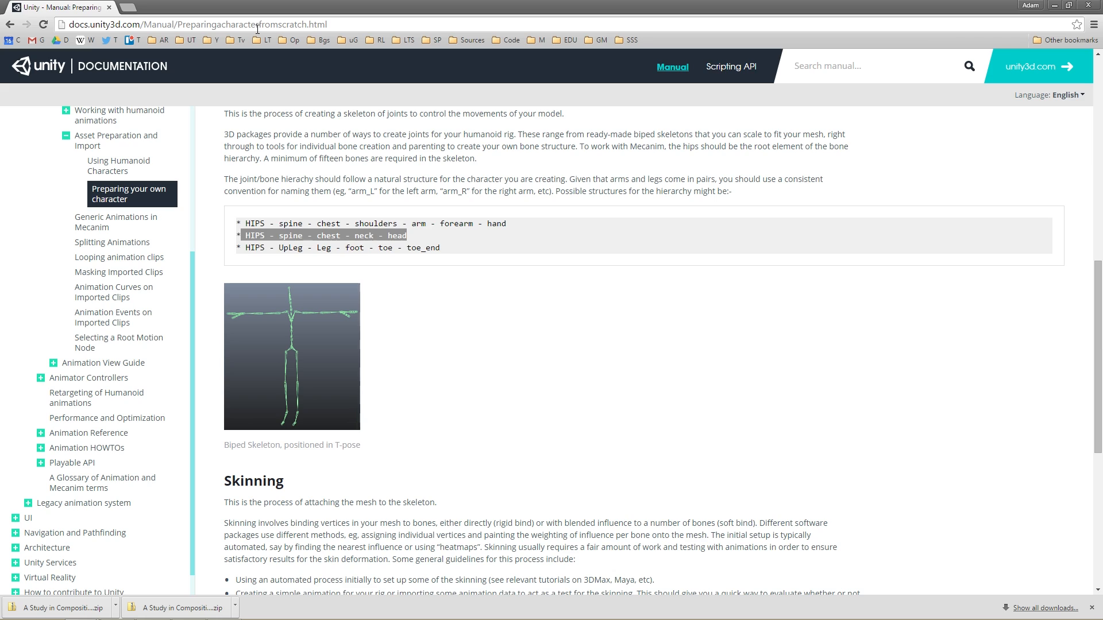
- Switch back to Unity and set WalkFwdLeft to Pos X -0.707, Pos Y 0.707 and WalkFwdRight to Pos X 0.707, Pos Y 0.707
key("alt+Tab")
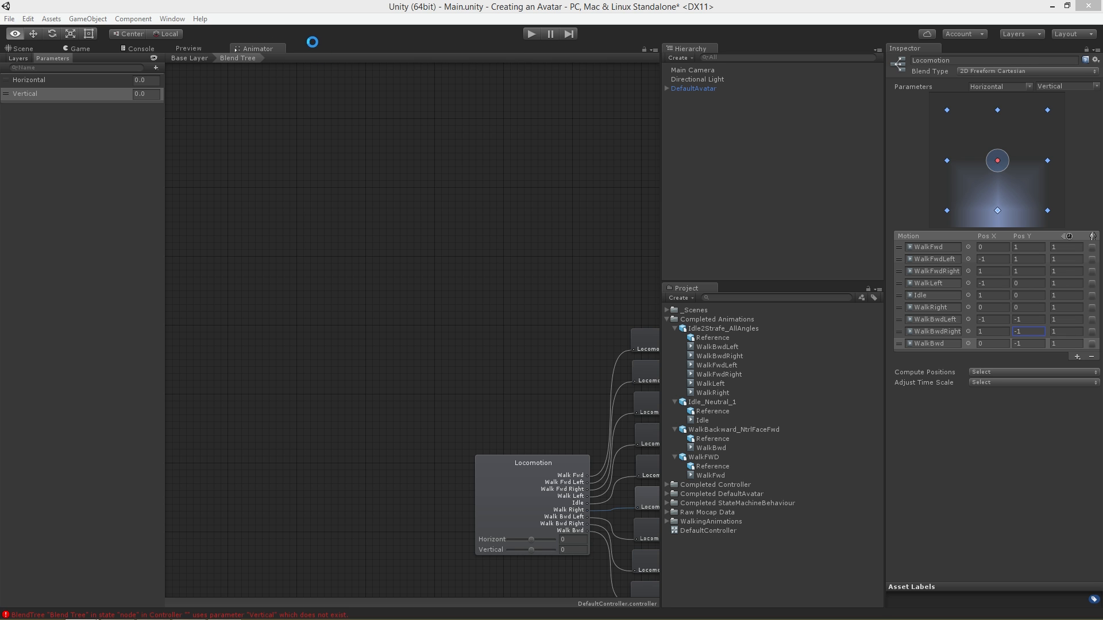
left_click(985, 259)
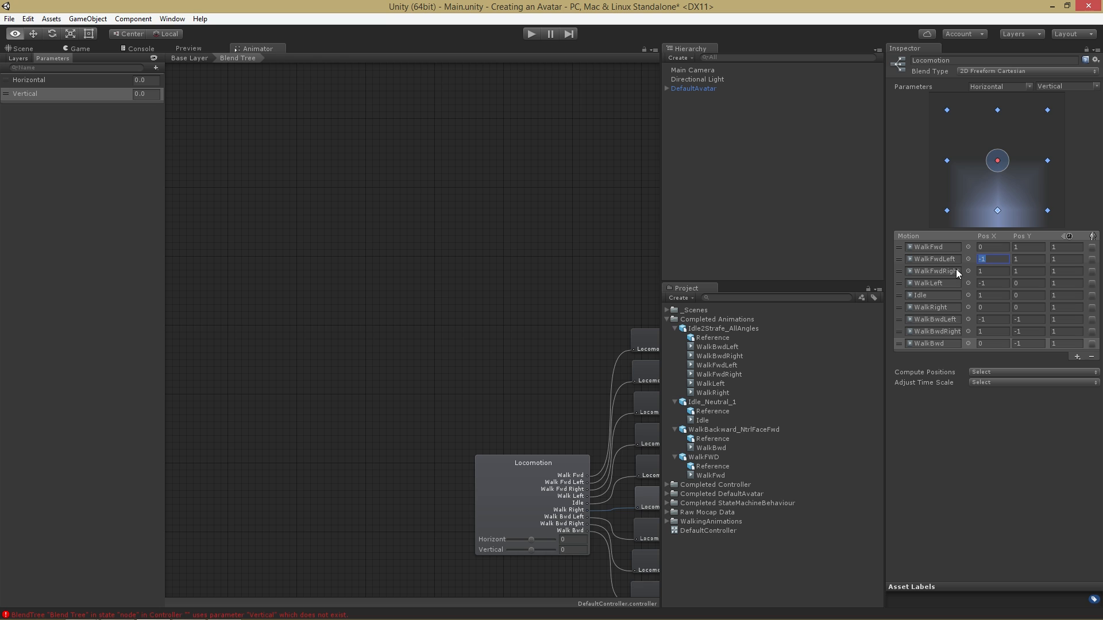
type("-0.707")
key("Tab")
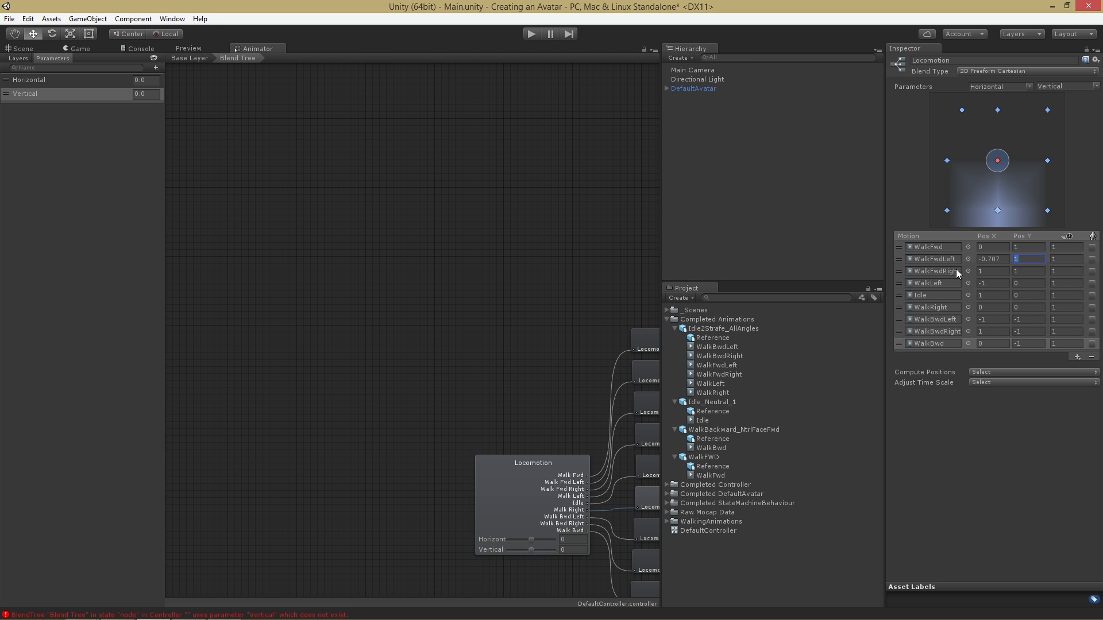
type(".707")
key("Tab")
key("Tab")
key("Tab")
key("Tab")
type(".707")
key("Tab")
type(".707")
- Set Idle's Pos X to 0 and WalkRight's Pos X to 1 in the Locomotion motion list
key("Tab")
key("Tab")
key("Tab")
key("Tab")
key("Tab")
key("Tab")
key("Tab")
key("Tab")
key("Tab")
key("Tab")
key("Tab")
key("Tab")
key("Tab")
left_click(993, 297)
type("0")
left_click(993, 308)
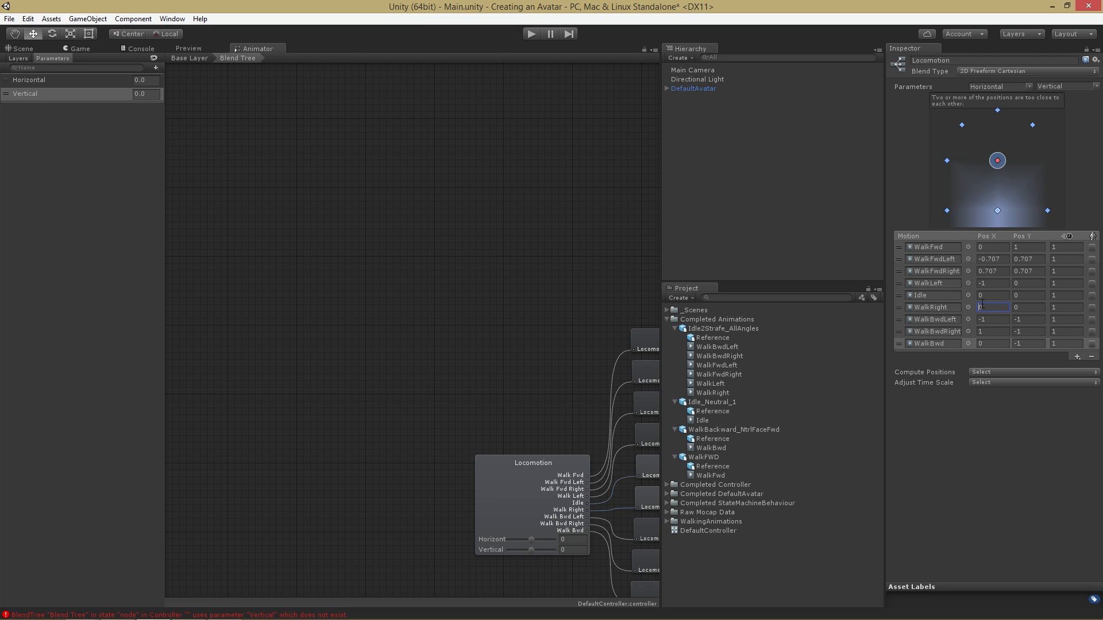
type("10")
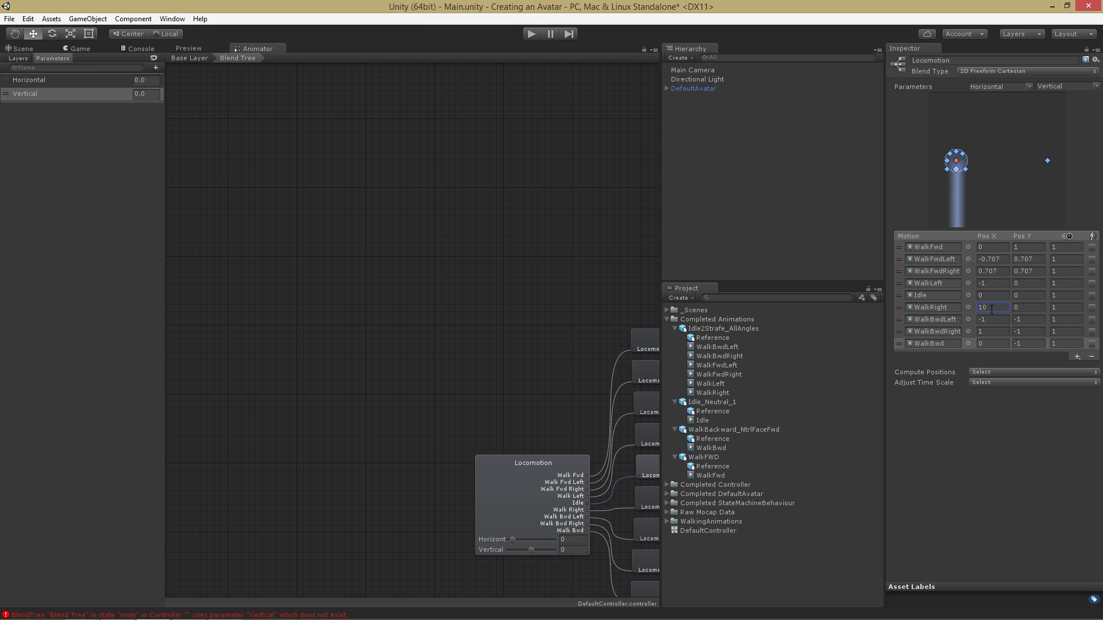
type("1")
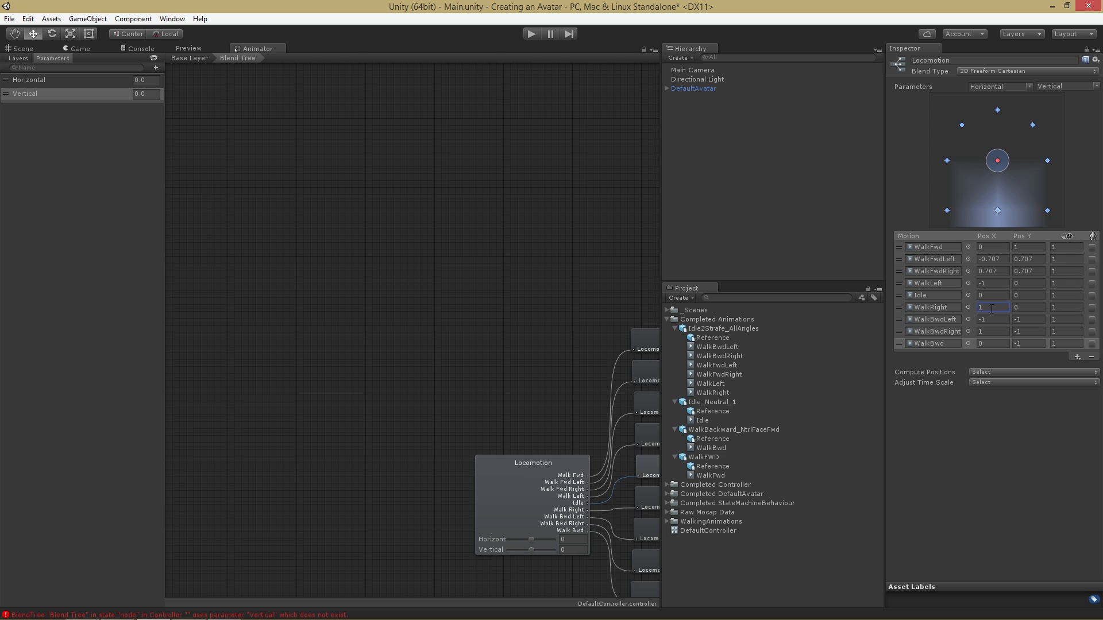
left_click(1031, 311)
- Set WalkBwdLeft to Pos X -0.707 and Pos Y -0.707
left_click(980, 319)
left_click(977, 319)
key("Tab")
left_click(982, 319)
left_click(982, 318)
double_click(981, 319)
type("0.707")
key("Tab")
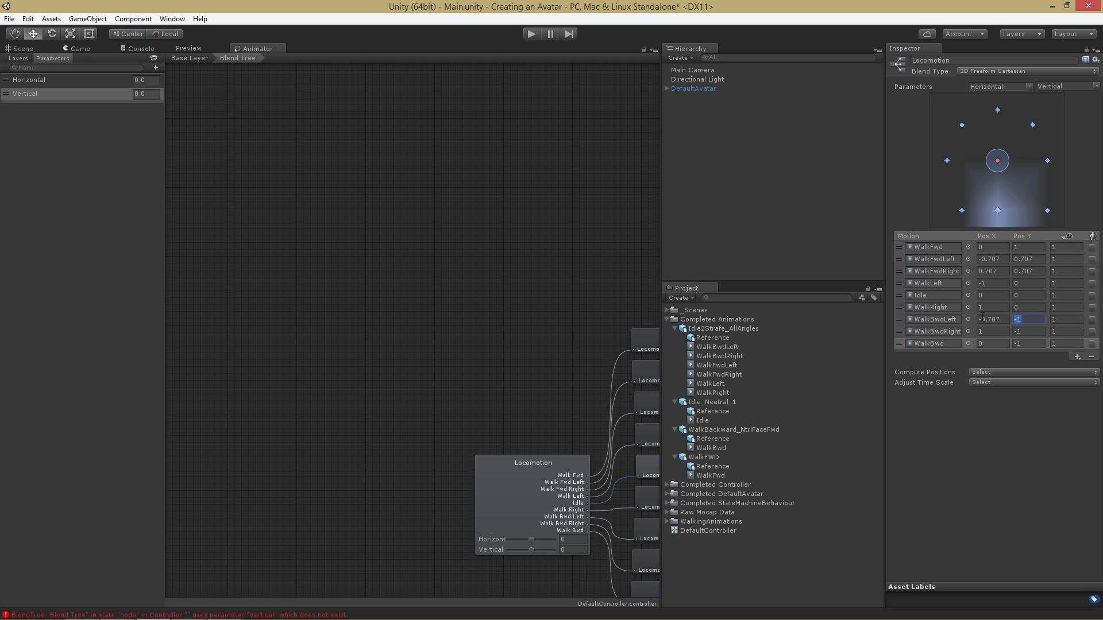
type("0.707")
key("Tab")
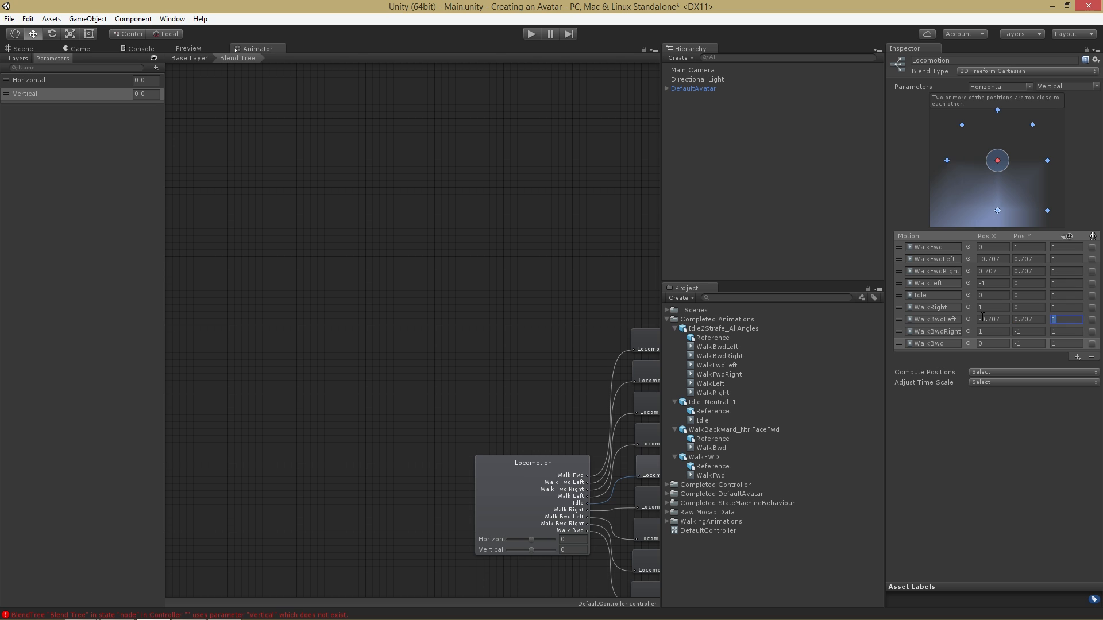
key("shift+Tab")
type("-0.707")
key("Tab")
- Set WalkBwdRight to Pos X 0.707 and Pos Y -0.707
key("Tab")
key("Tab")
key("Tab")
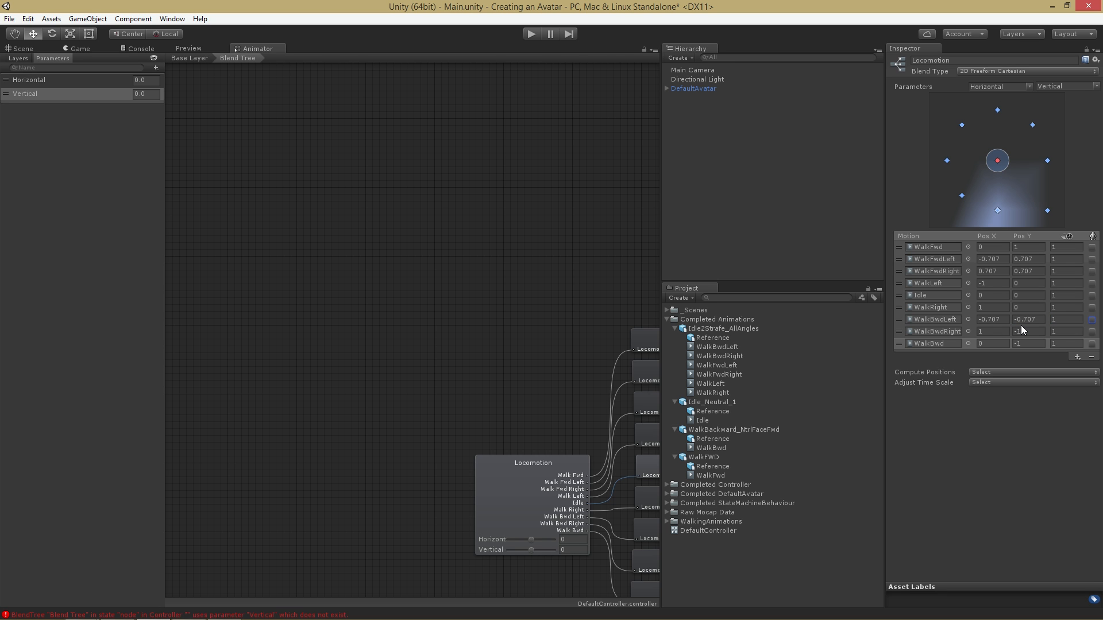
type(".707")
key("Tab")
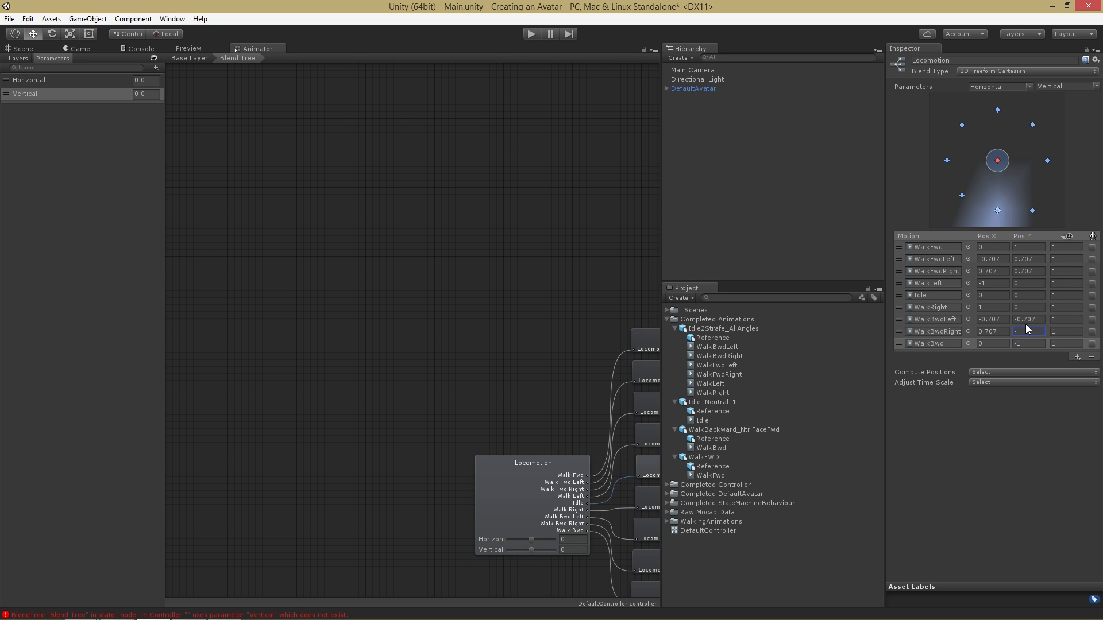
type("-0.707")
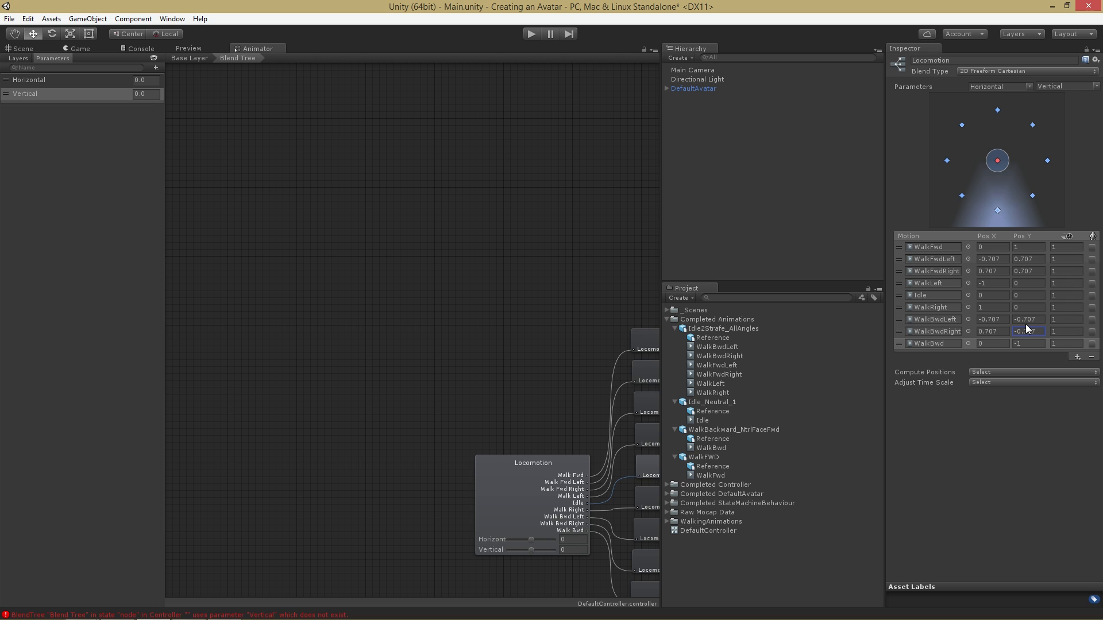
left_click(1024, 467)
- Examine the influence areas of the surrounding walk motions in the blend diagram, one point after another
left_click(962, 125)
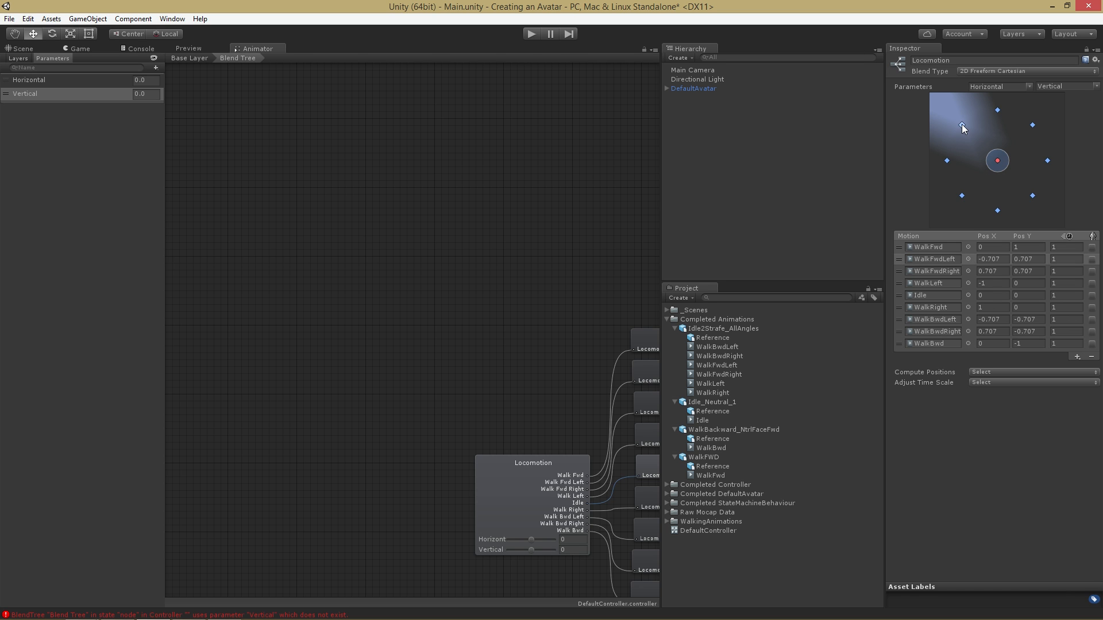
left_click(947, 159)
left_click(963, 196)
left_click(1051, 216)
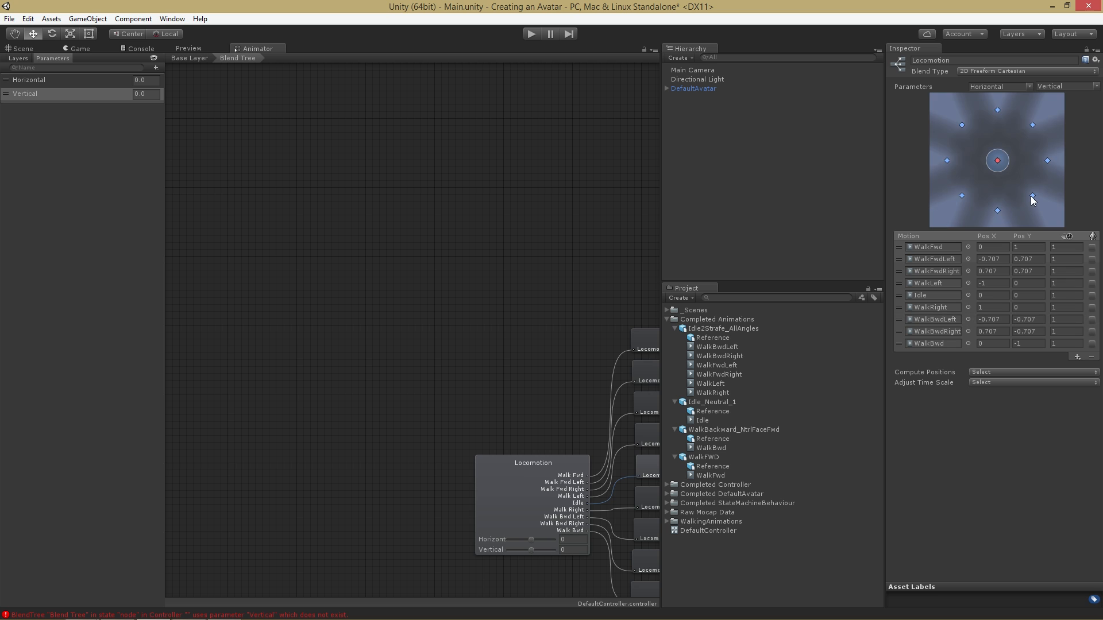
left_click(1032, 196)
left_click(1052, 161)
left_click(1046, 160)
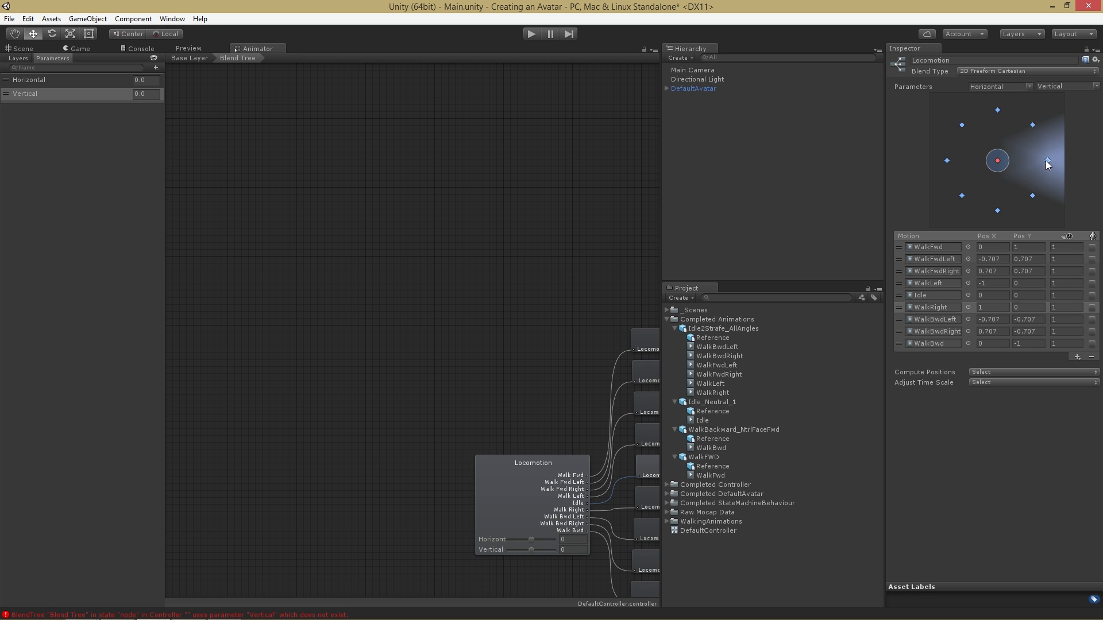
left_click(1032, 124)
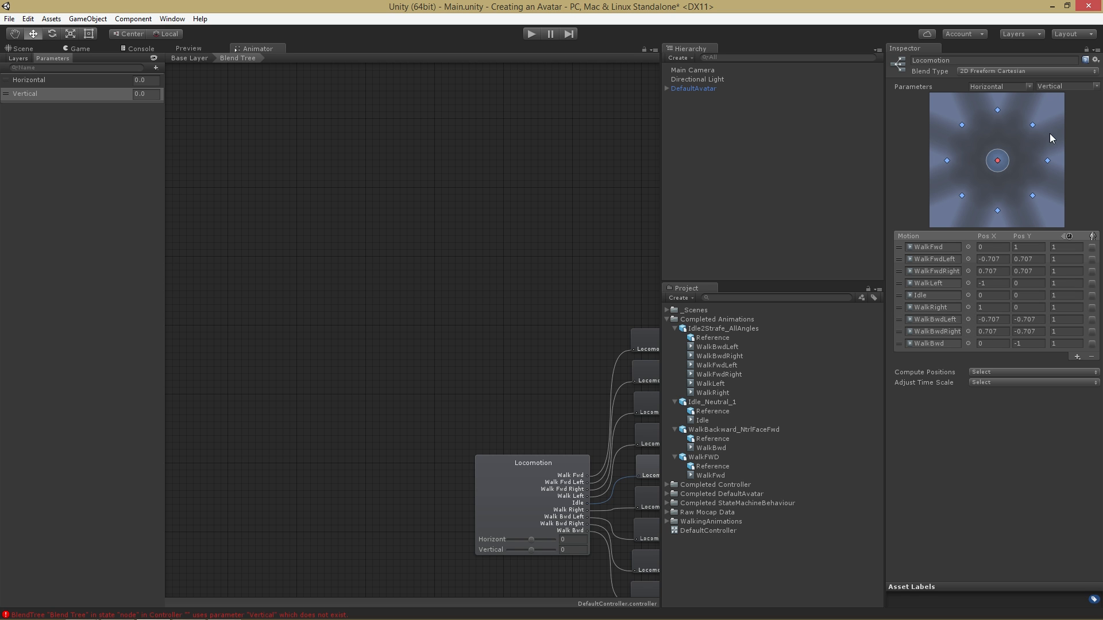
mouse_move(998, 112)
left_mouse_down()
mouse_move(985, 122)
mouse_move(1020, 145)
mouse_move(1003, 182)
mouse_move(981, 160)
mouse_move(1022, 140)
mouse_move(982, 145)
mouse_move(998, 182)
mouse_move(995, 103)
mouse_move(914, 118)
mouse_move(994, 115)
left_mouse_up()
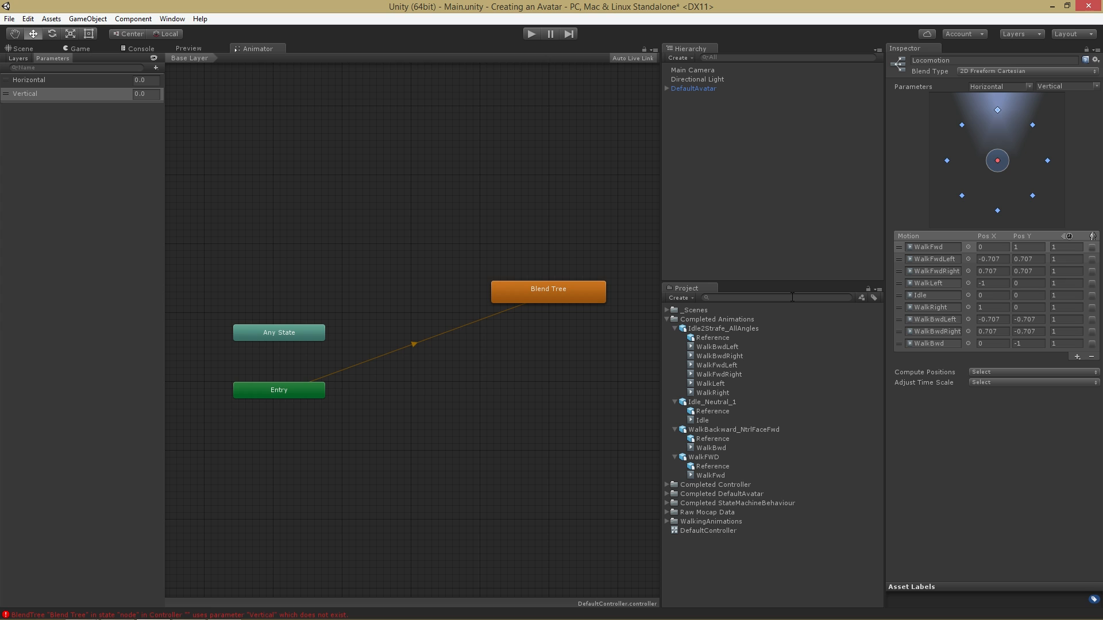
- Inspect the average velocity of the WalkFwdLeft and WalkBwdRight clips, returning to WalkFwdLeft for comparison
left_click(735, 366)
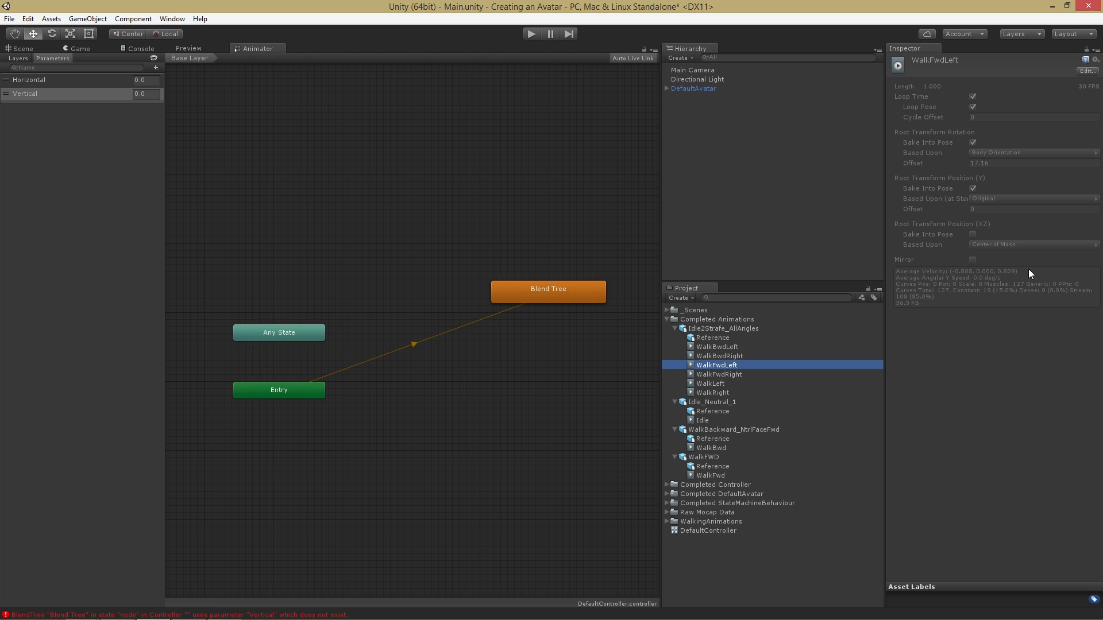
left_click(728, 355)
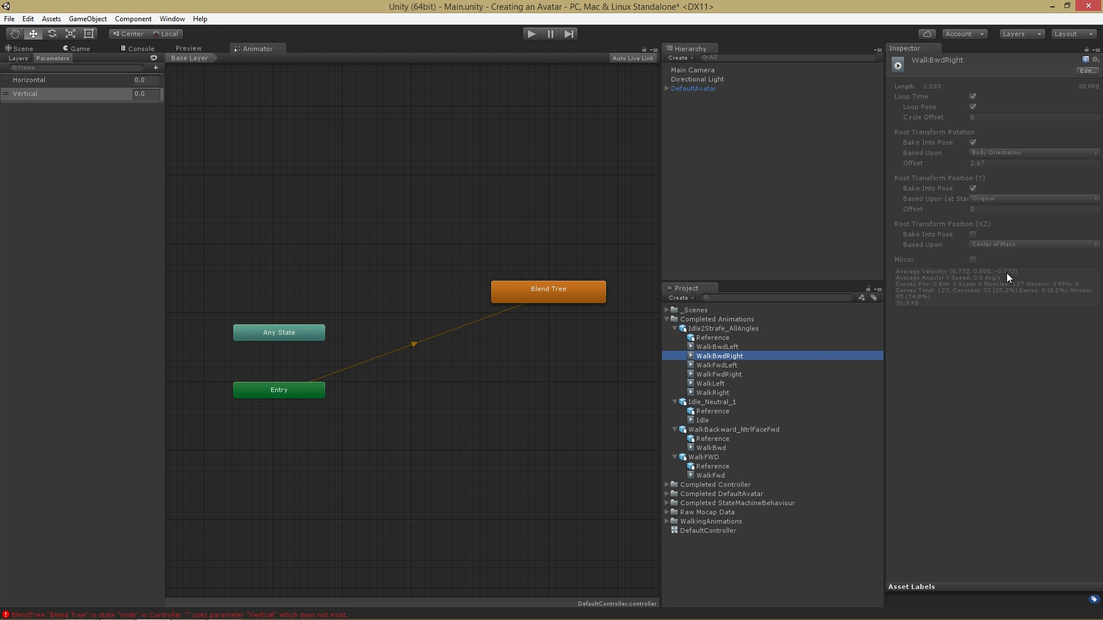
left_click(726, 366)
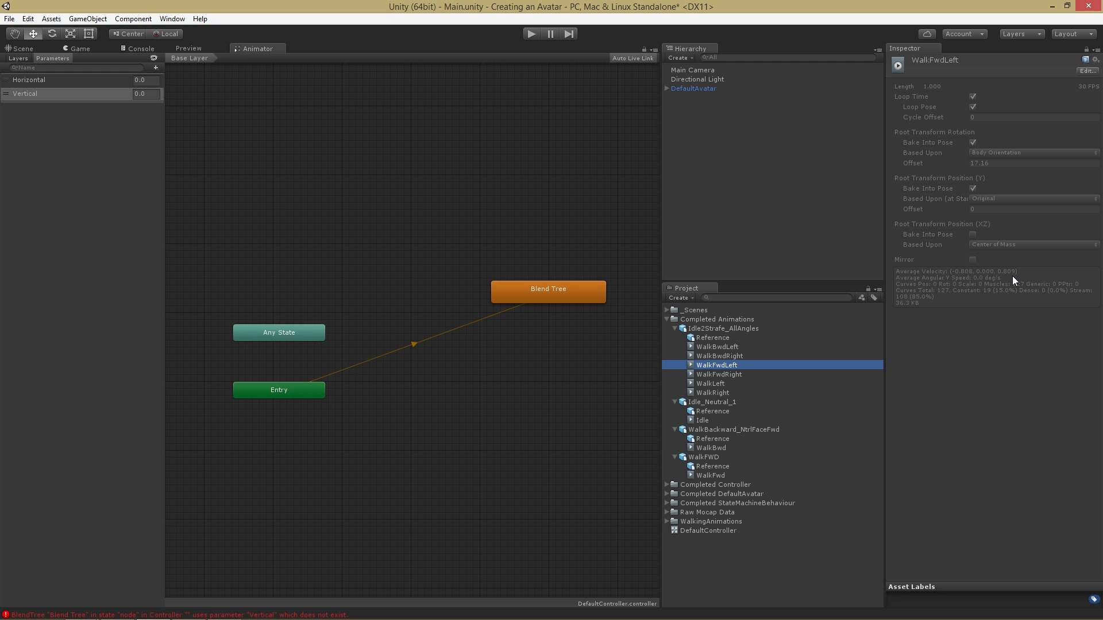
- Reopen the Blend Tree and adjust the Locomotion motions' time scale to Homogeneous Speed
left_click(556, 291)
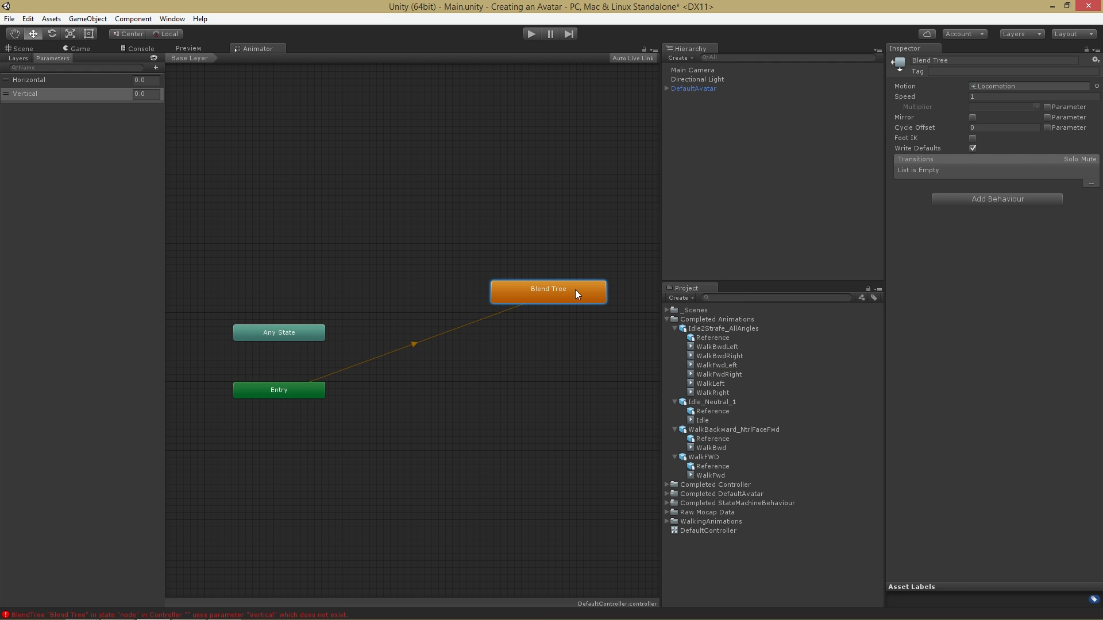
double_click(577, 293)
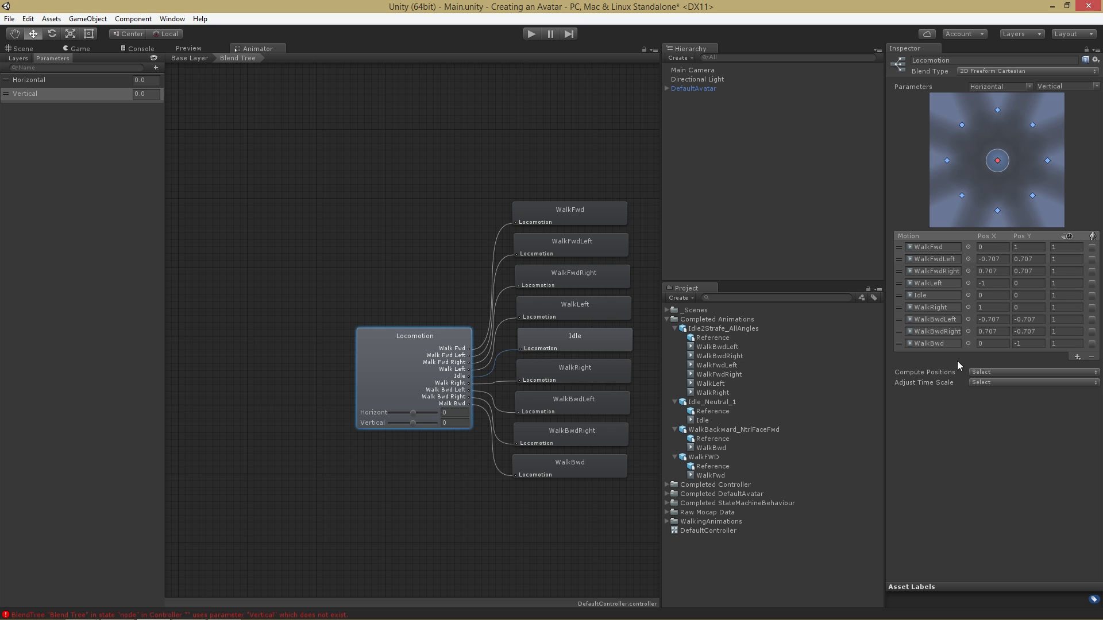
left_click(1001, 382)
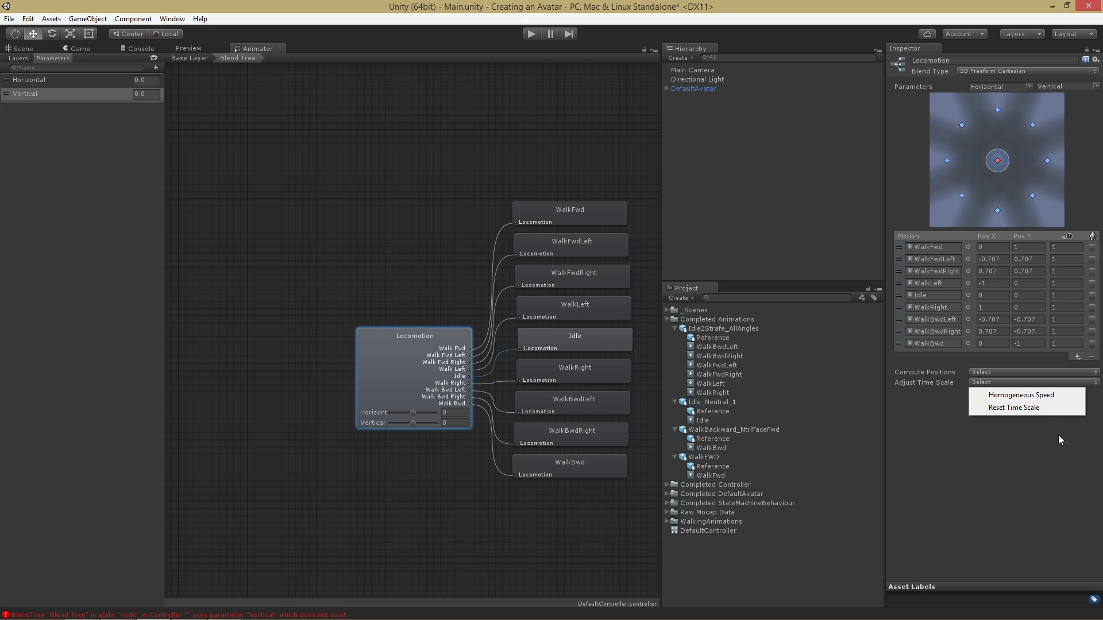
left_click(1047, 400)
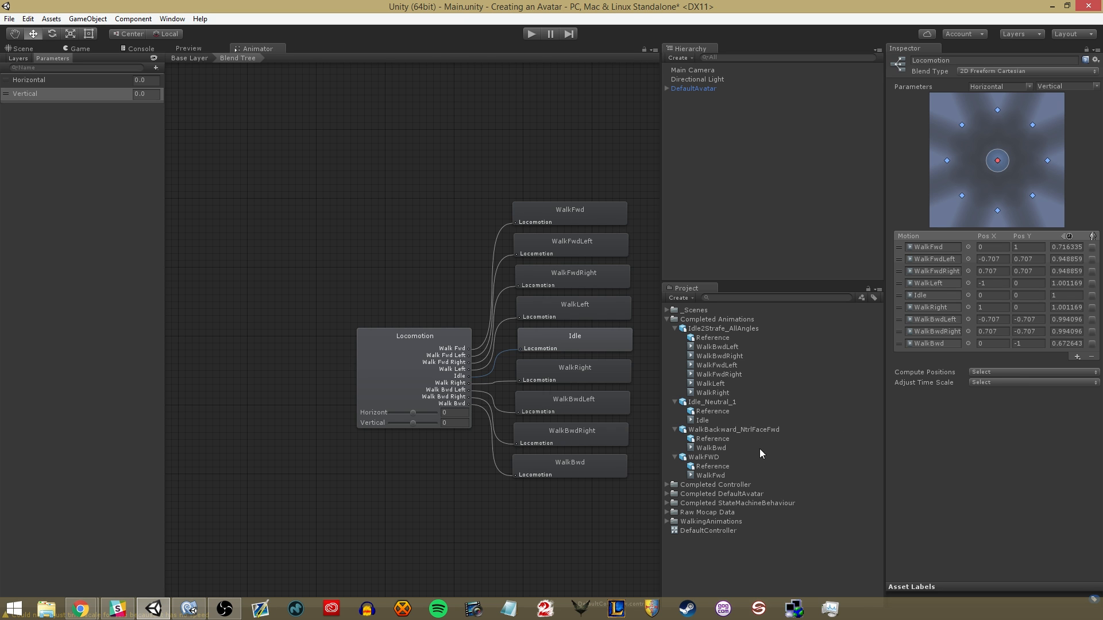
left_click(996, 382)
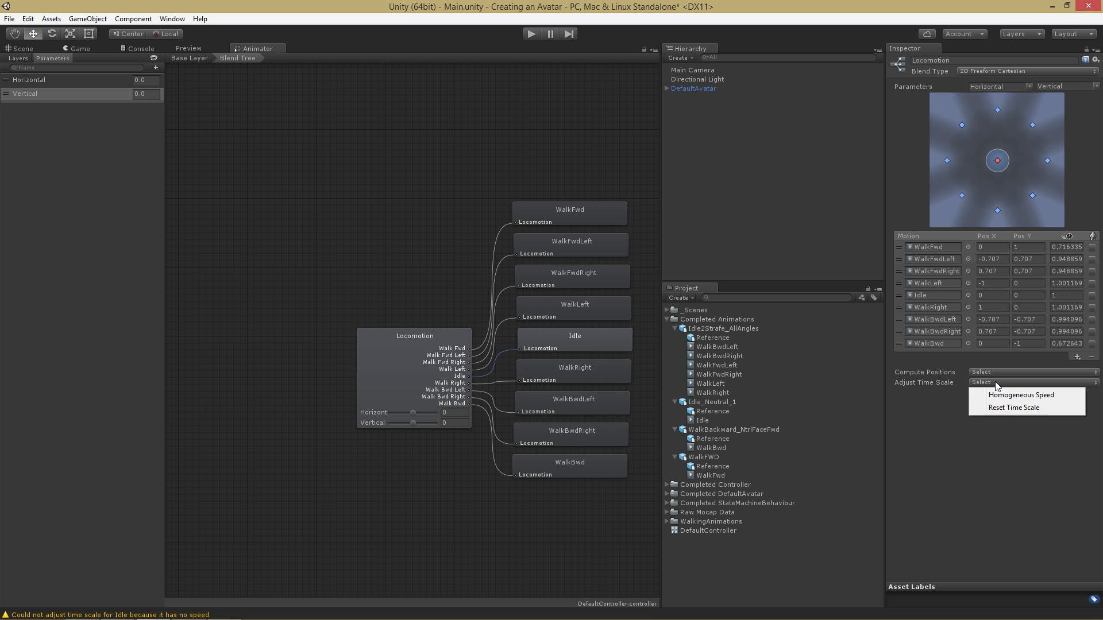
left_click(1000, 425)
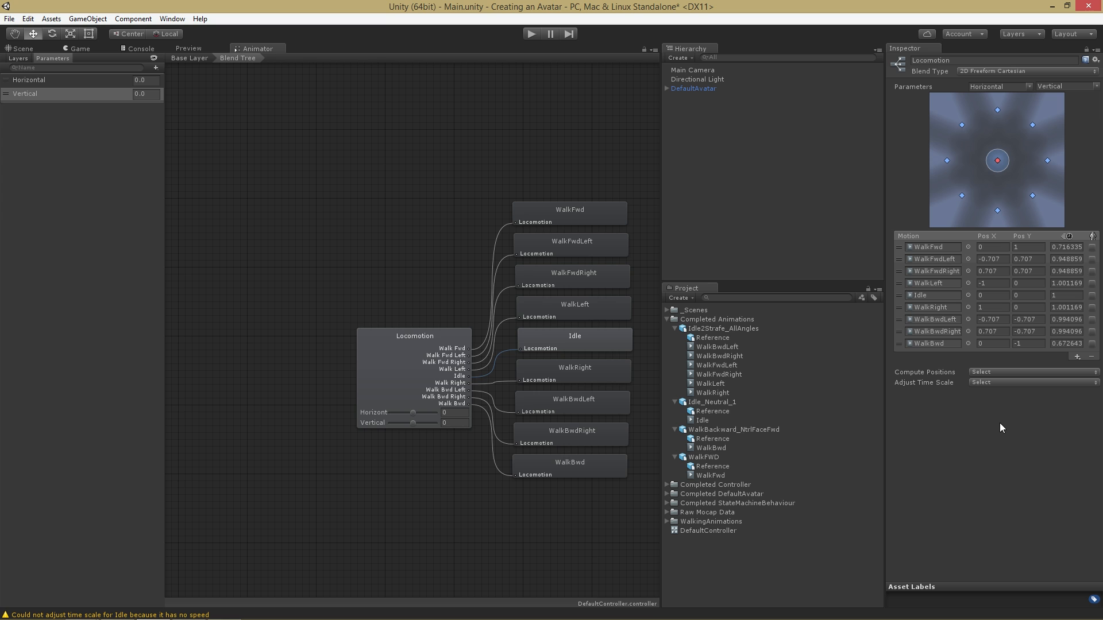
left_click(398, 361)
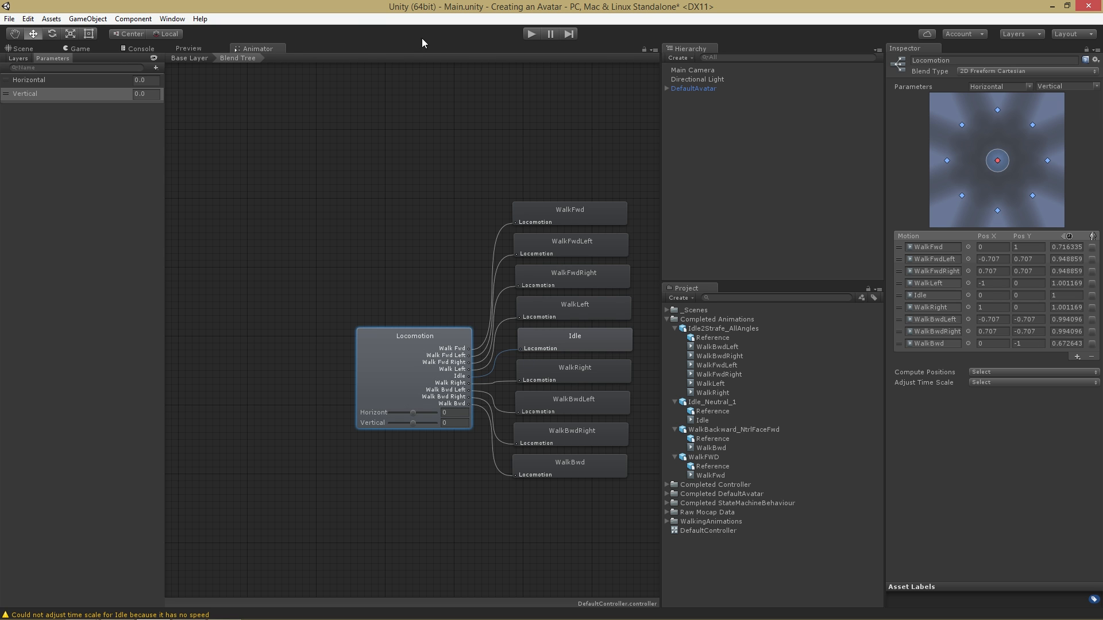
- Return to the Base Layer and add a new behaviour script named TestJunkSMB to the Blend Tree state
left_click(191, 59)
left_click(549, 298)
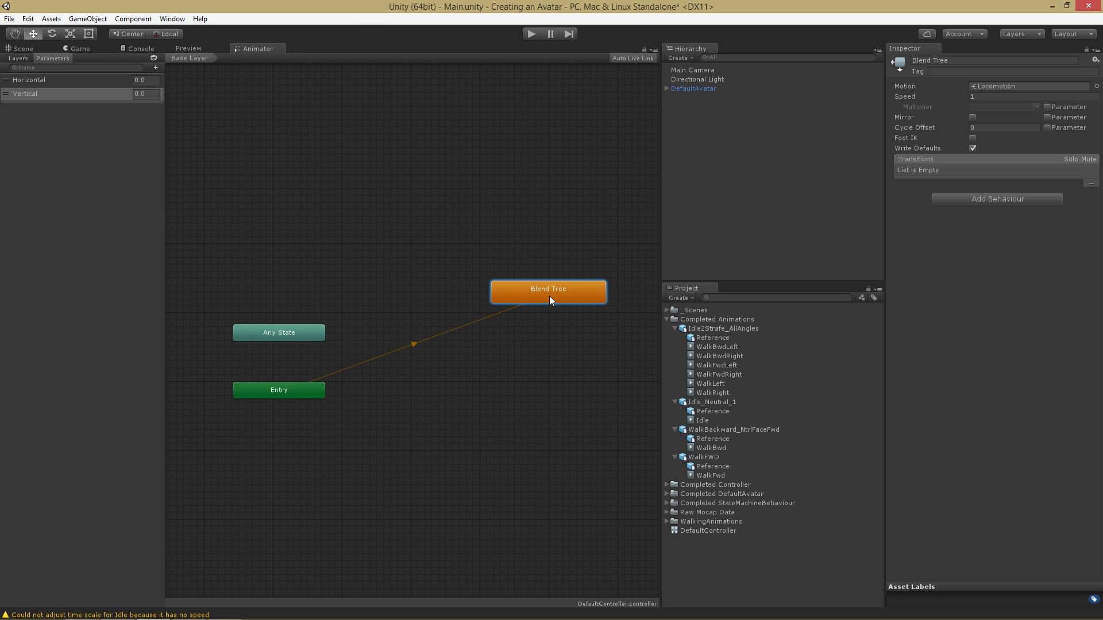
left_click(991, 202)
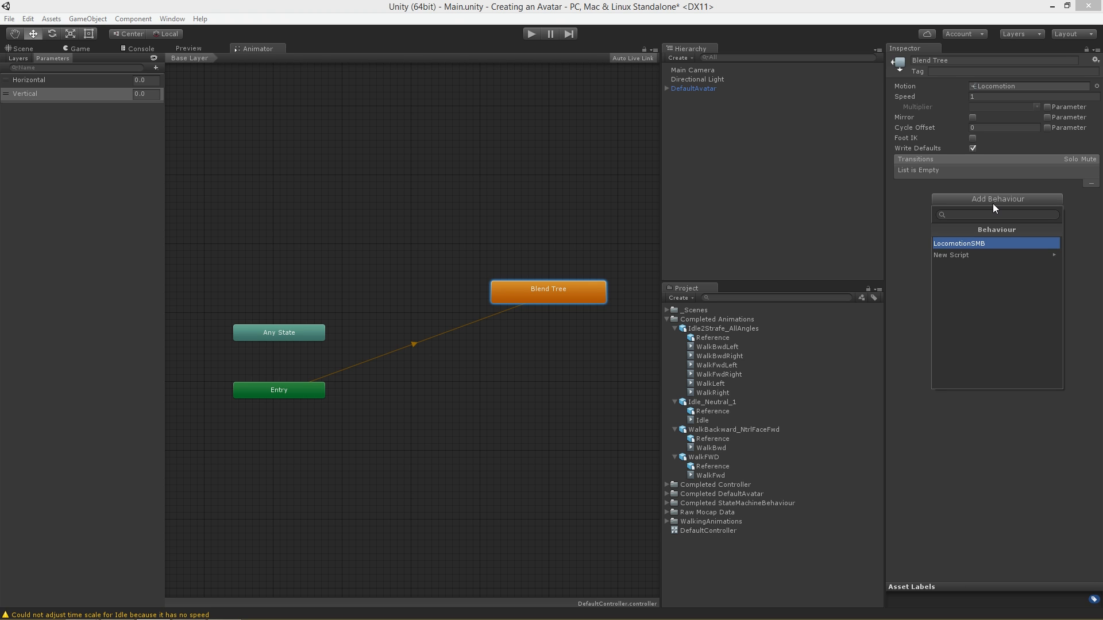
left_click(999, 258)
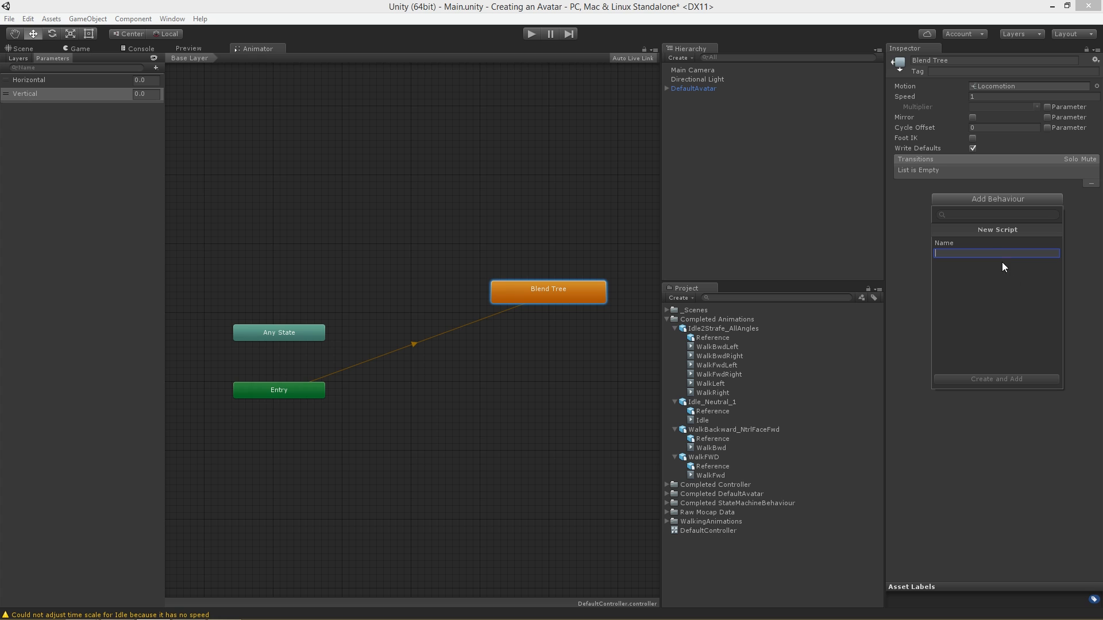
type("TestJunk")
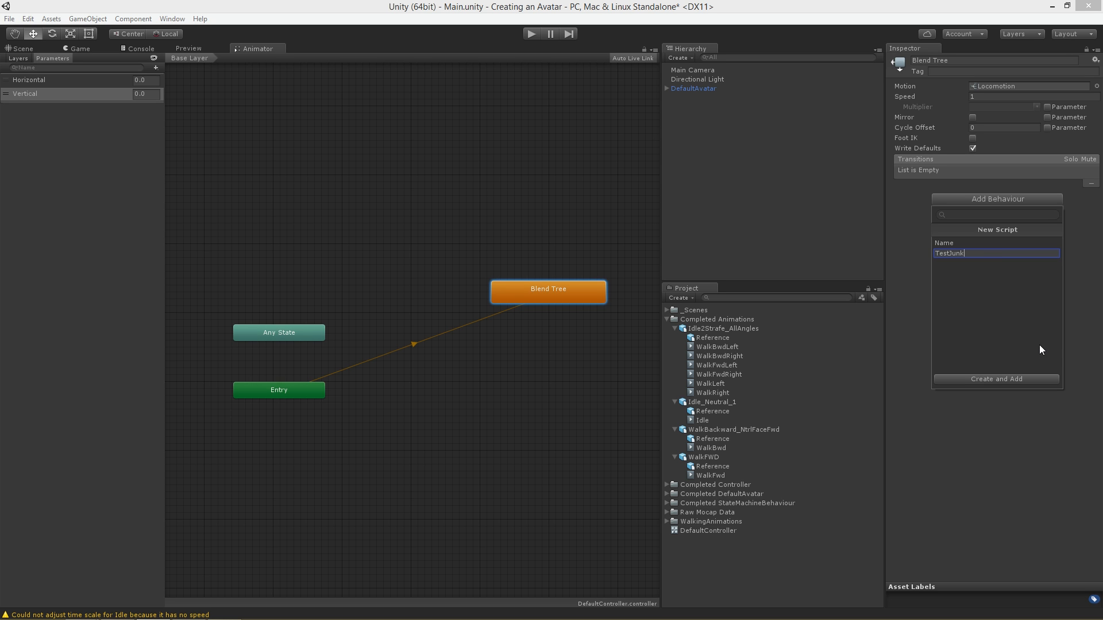
type("SMB")
key("Return")
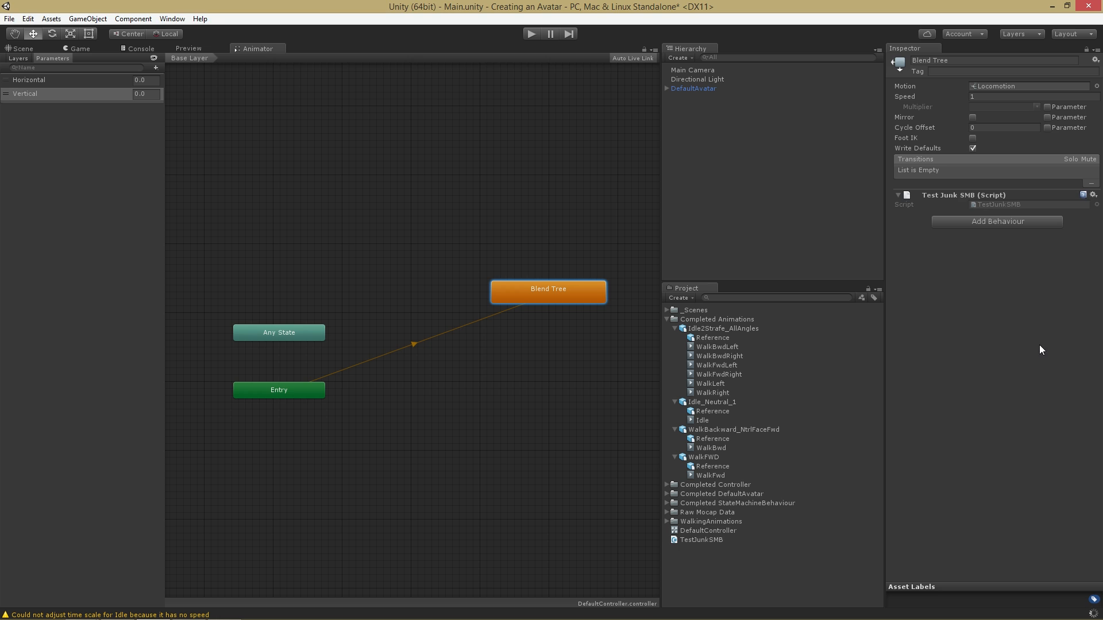
- Open the TestJunkSMB script in MonoDevelop and highlight its StateMachineBehaviour base class
left_click(1093, 195)
left_click(1080, 209)
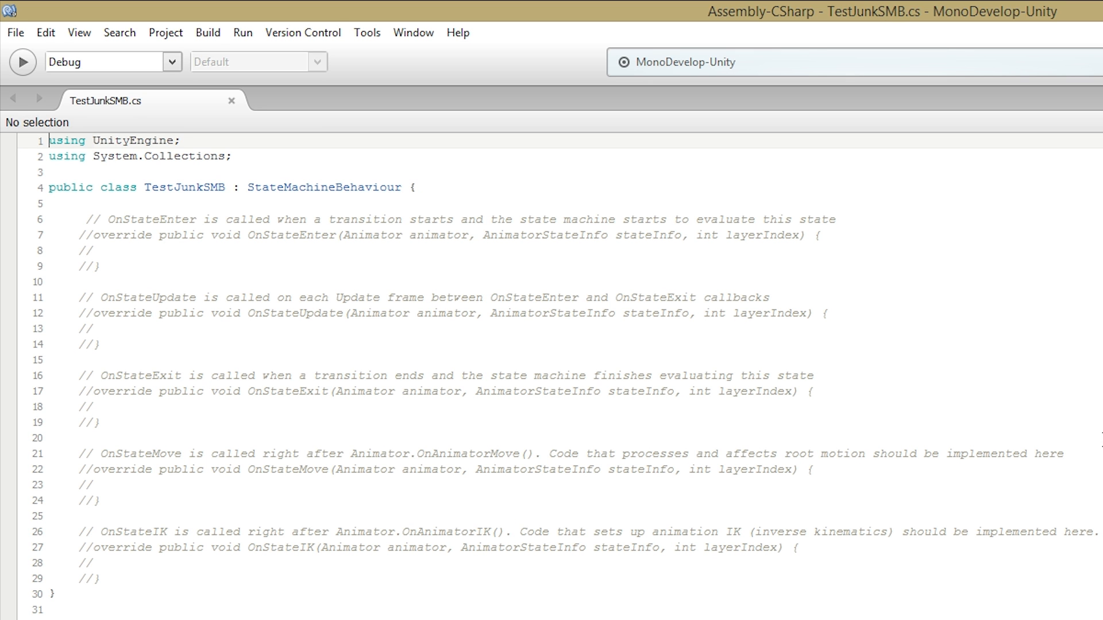
double_click(278, 186)
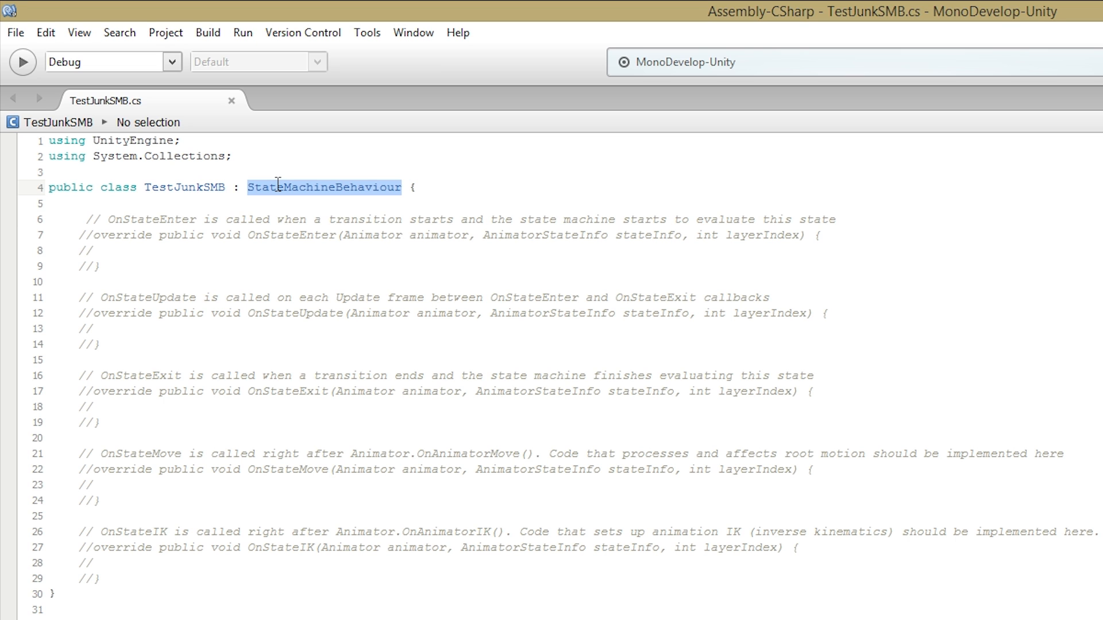
- Uncomment the OnStateEnter block in TestJunkSMB, comment it out again, and close the script without saving
left_click_drag(49, 219, 86, 266)
key("ctrl+slash")
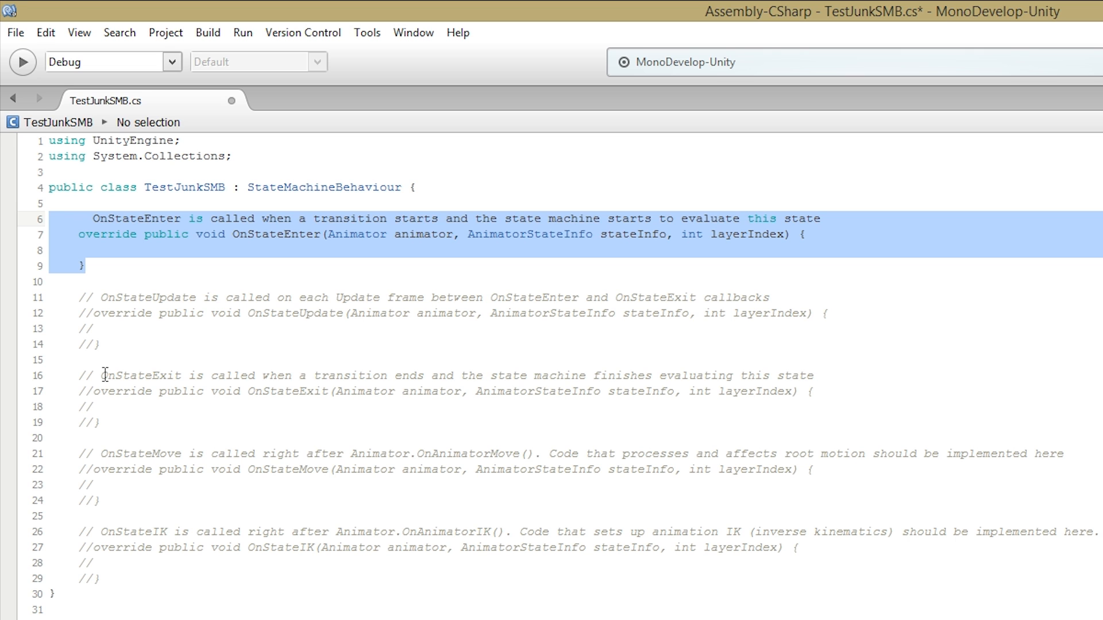
key("ctrl+slash")
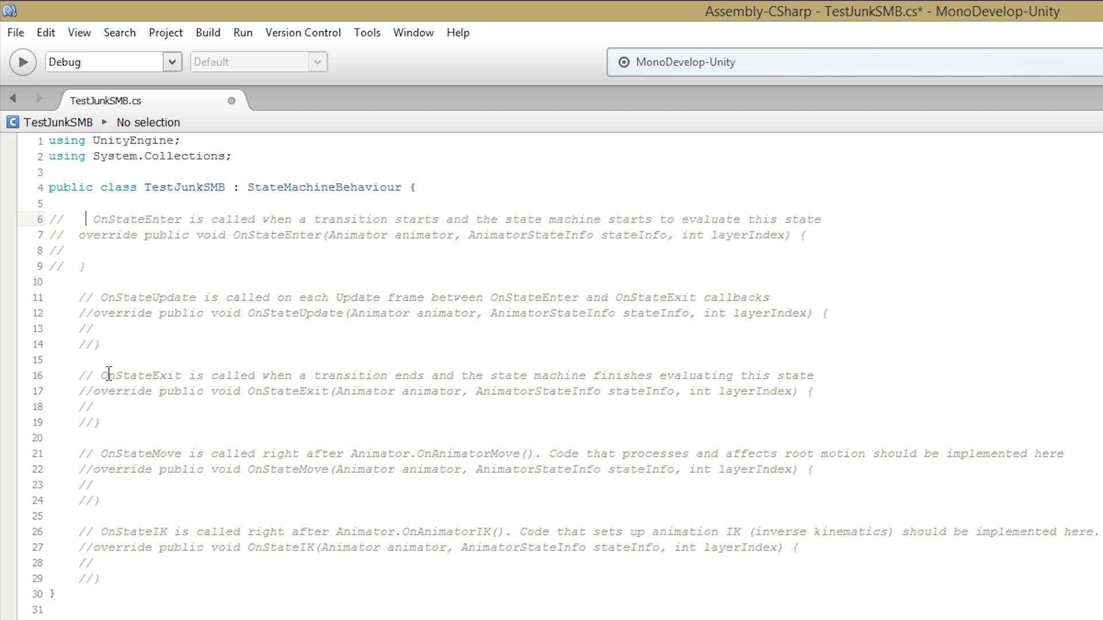
left_click(232, 100)
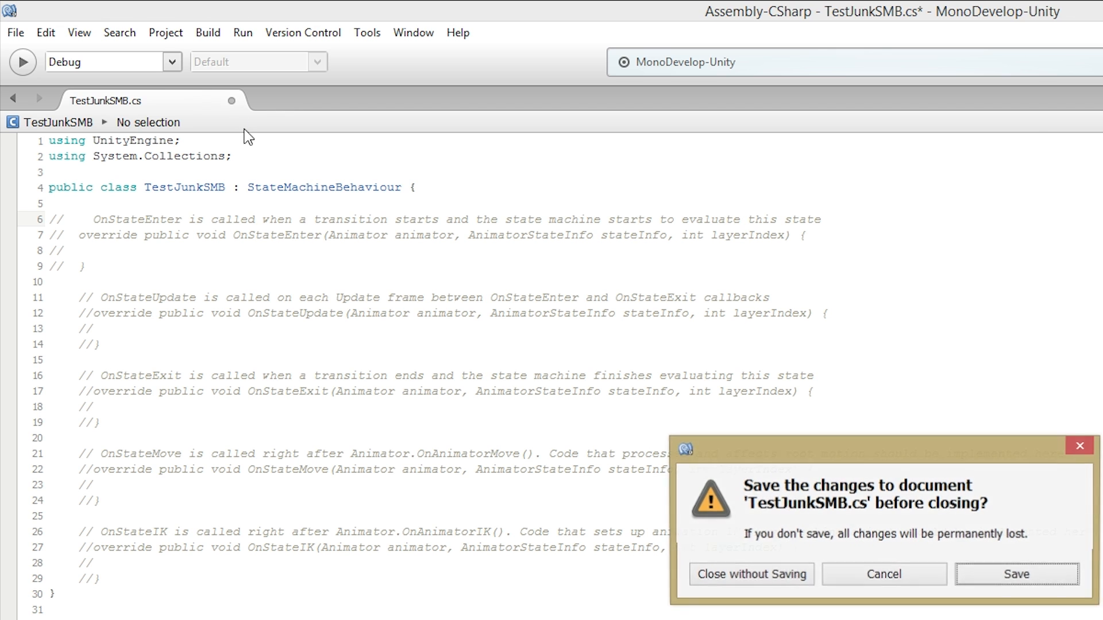
left_click(776, 574)
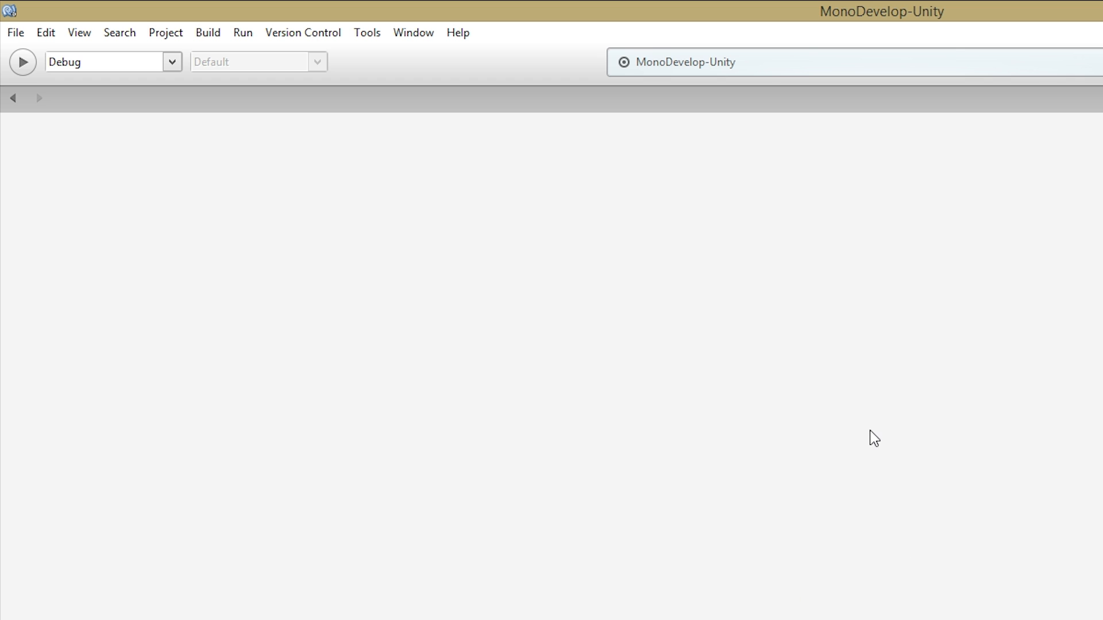
key("alt+Tab")
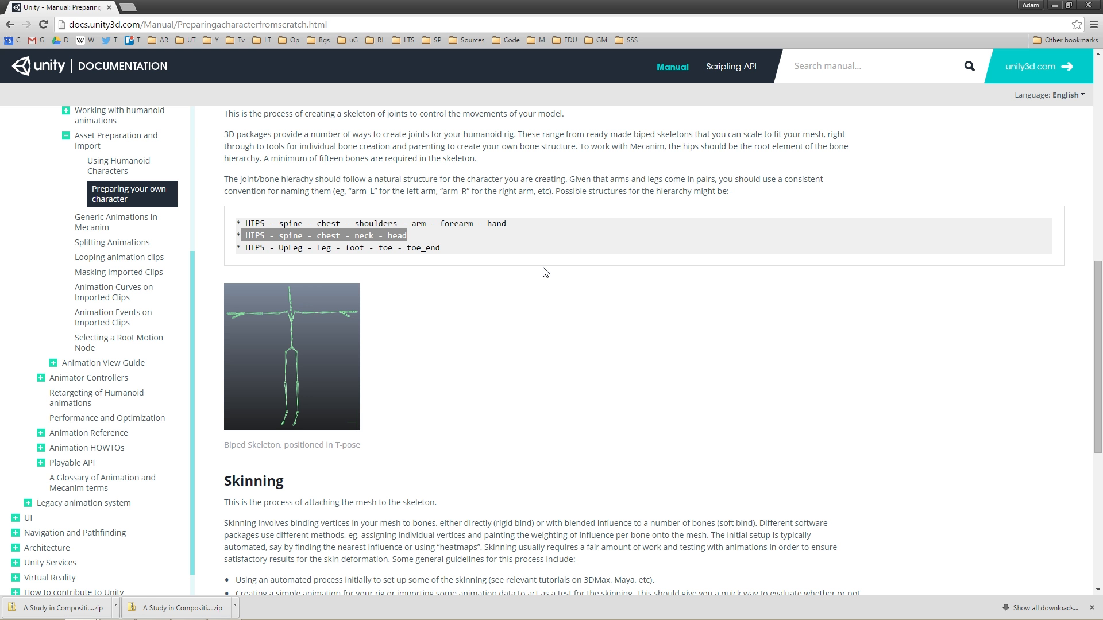
- Back in Unity, remove the Test Junk SMB behaviour from the Blend Tree state and delete the TestJunkSMB script asset
key("alt+Tab")
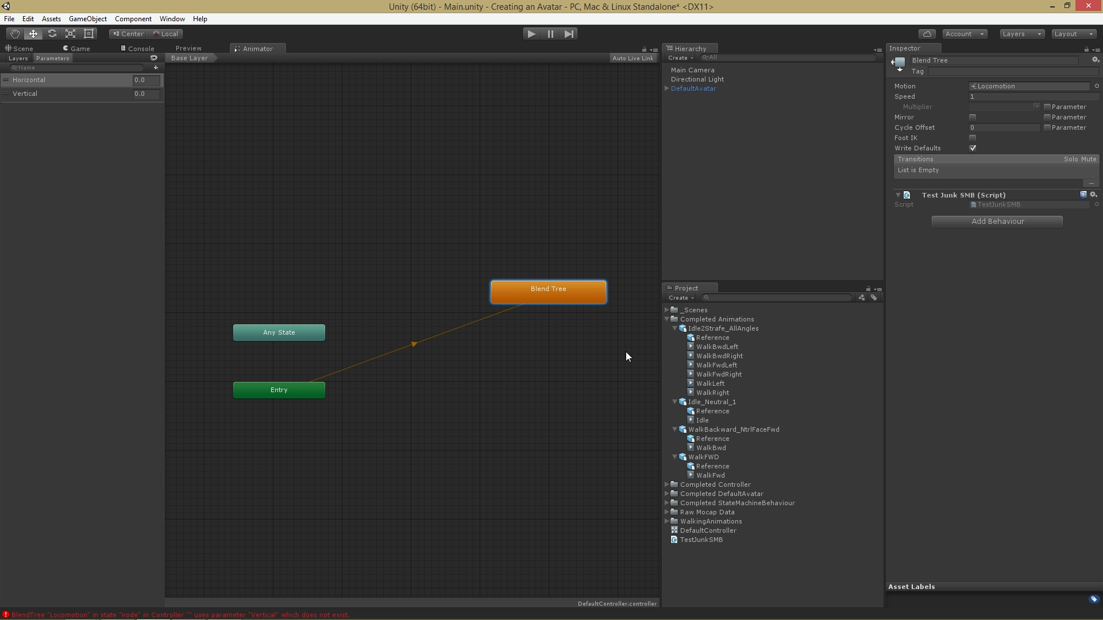
left_click(1093, 195)
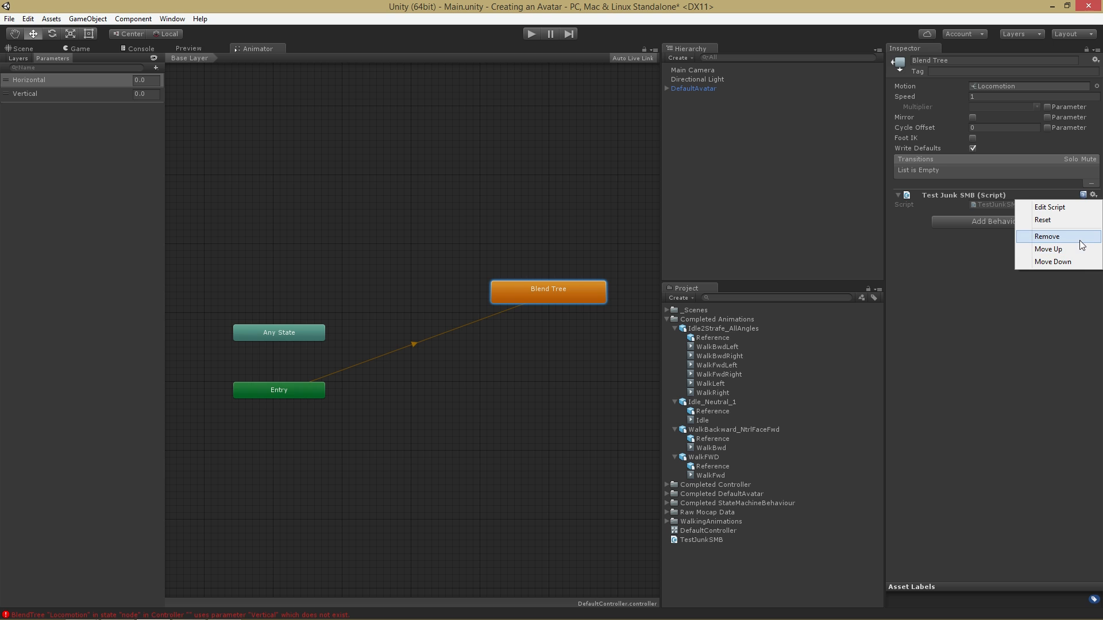
left_click(1080, 241)
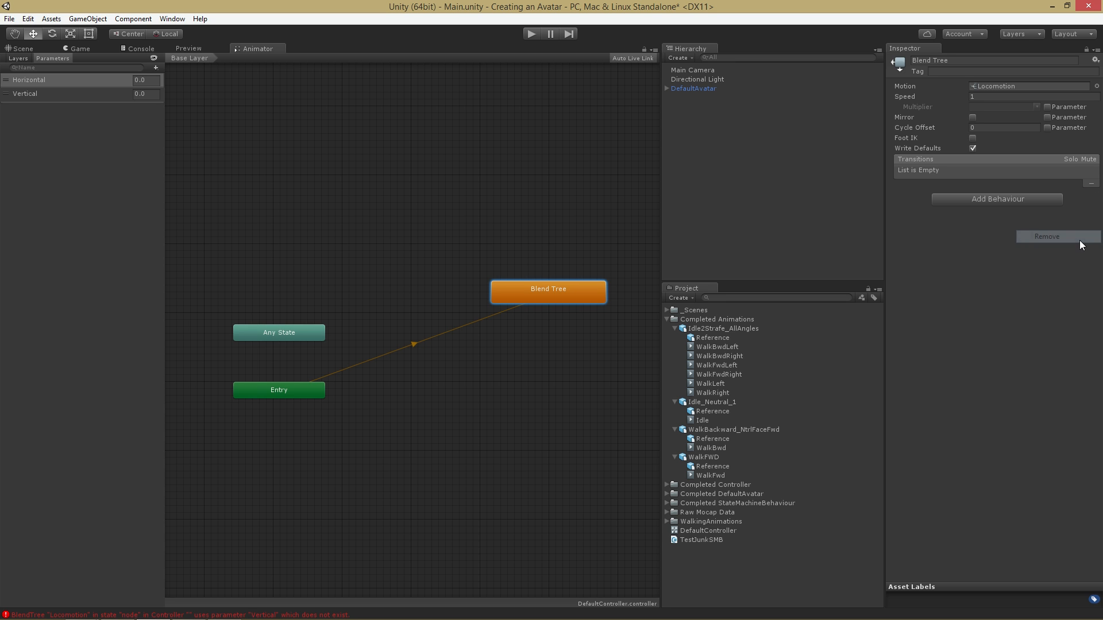
right_click(708, 542)
left_click(780, 387)
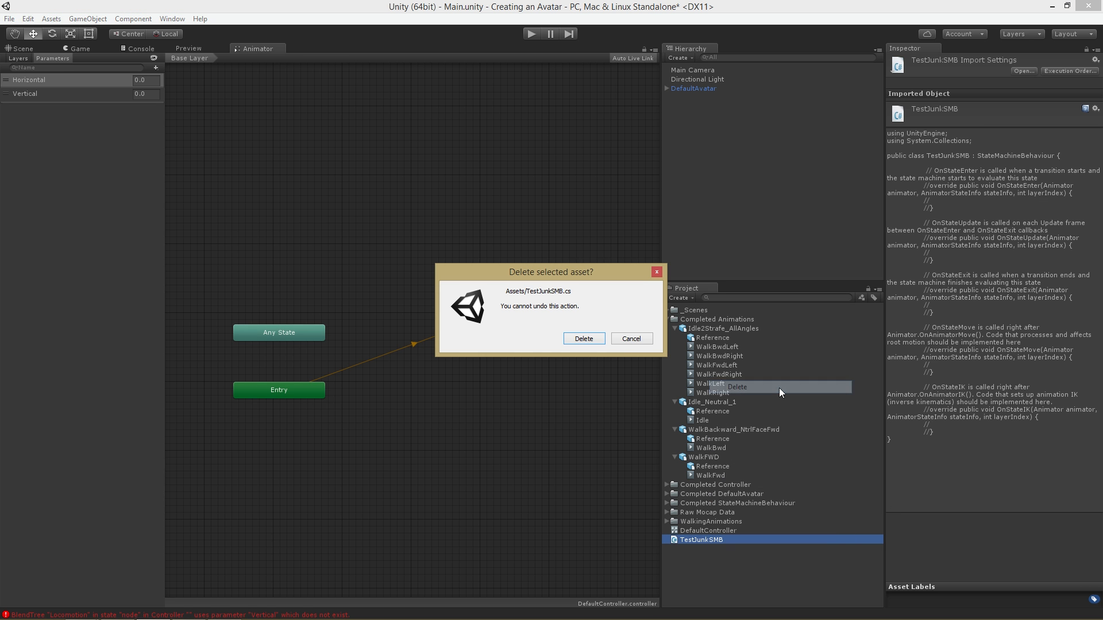
left_click(587, 338)
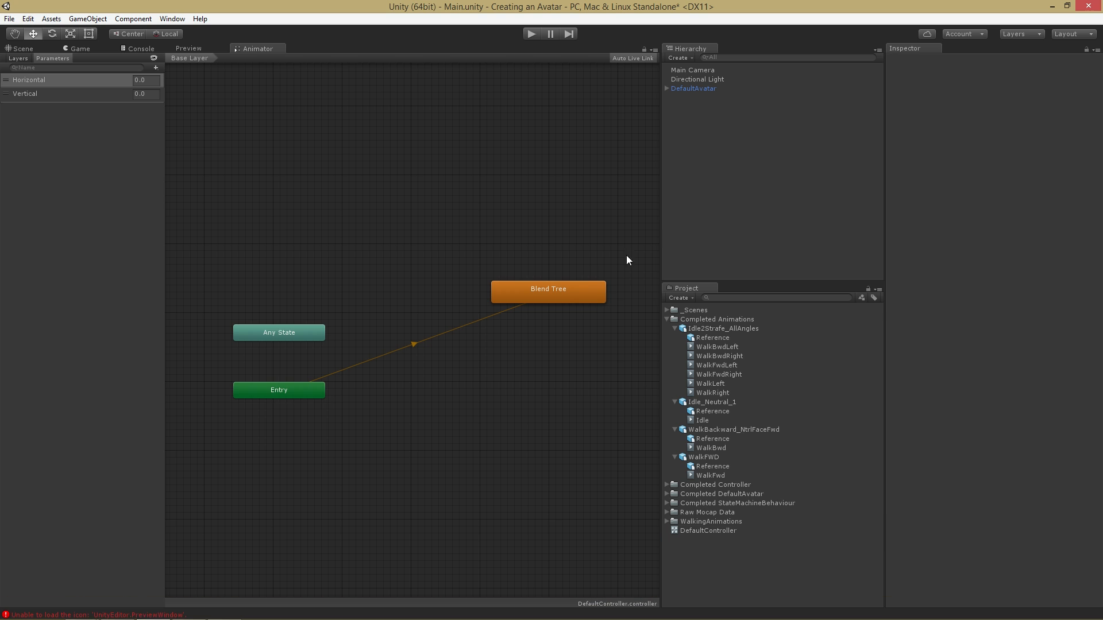
- Add the existing LocomotionSMB behaviour to the Blend Tree state
left_click(562, 290)
left_click(998, 201)
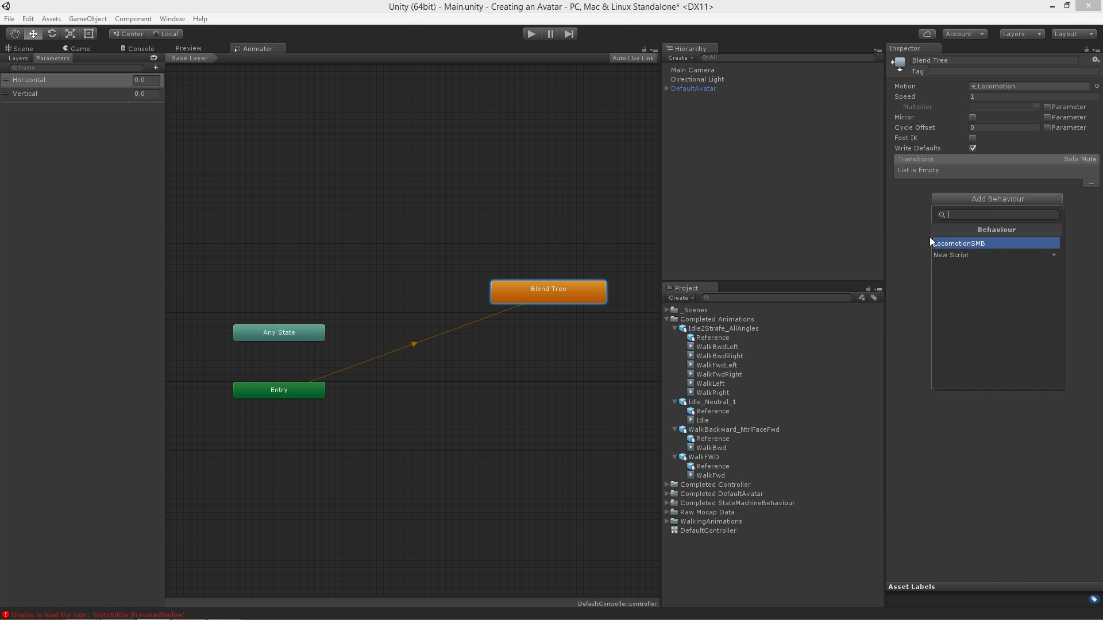
left_click(996, 243)
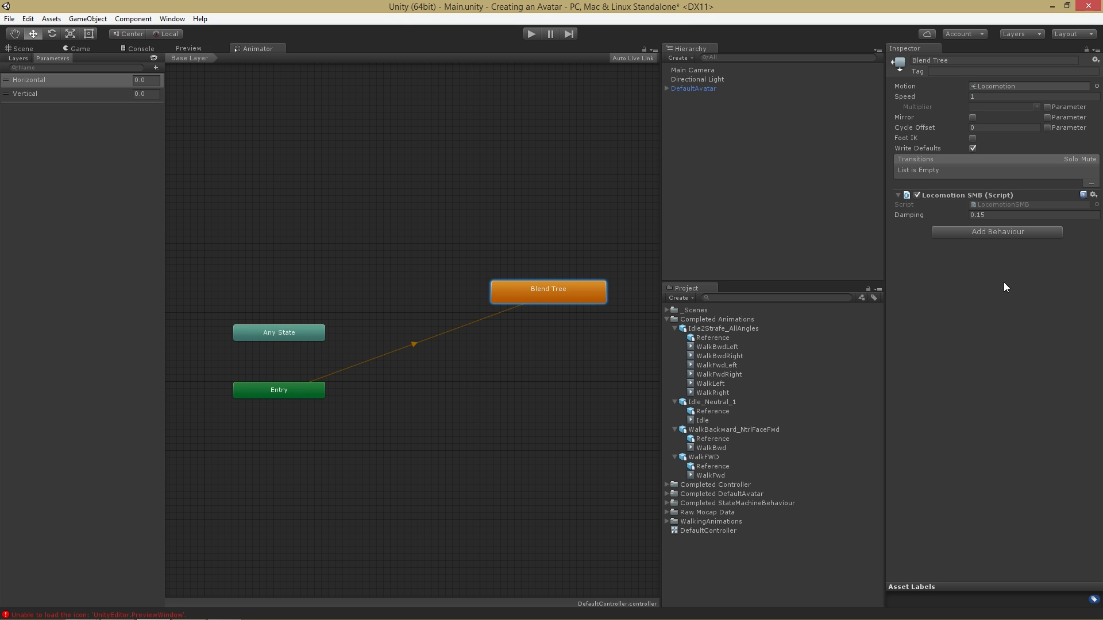
- Open the LocomotionSMB script in MonoDevelop and examine how OnStateUpdate sets the Horizontal and Vertical parameters
left_click(1093, 195)
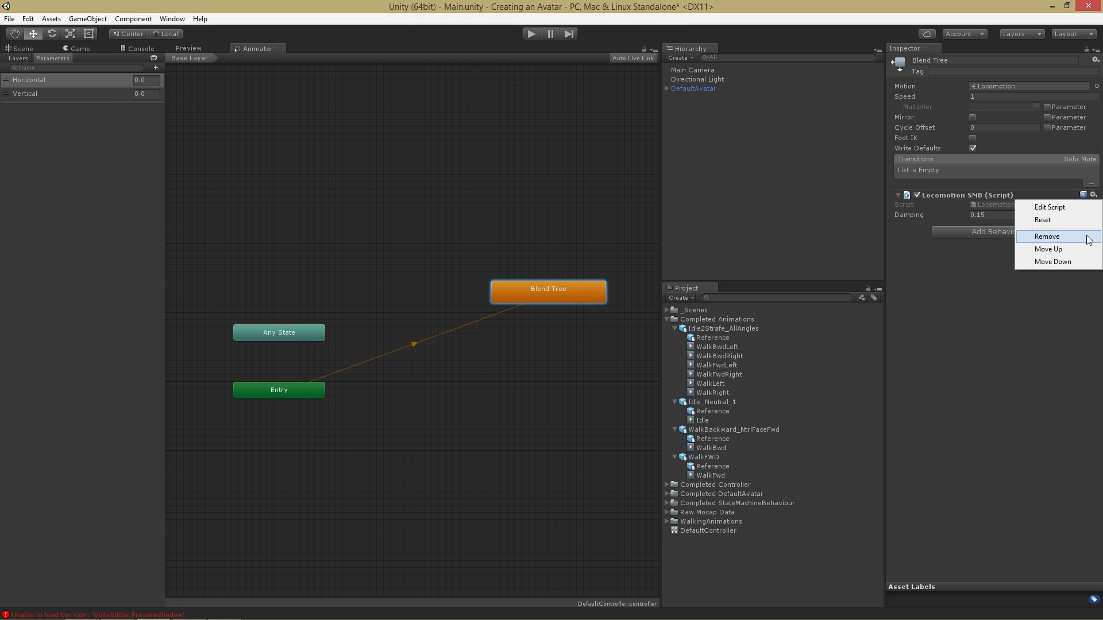
left_click(1079, 210)
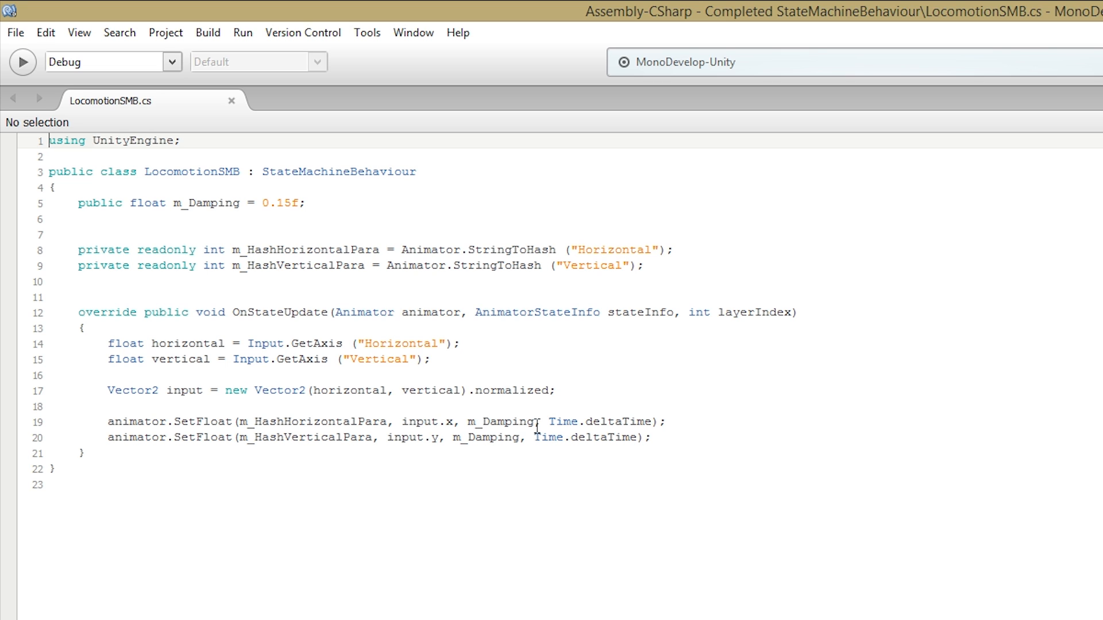
mouse_move(546, 423)
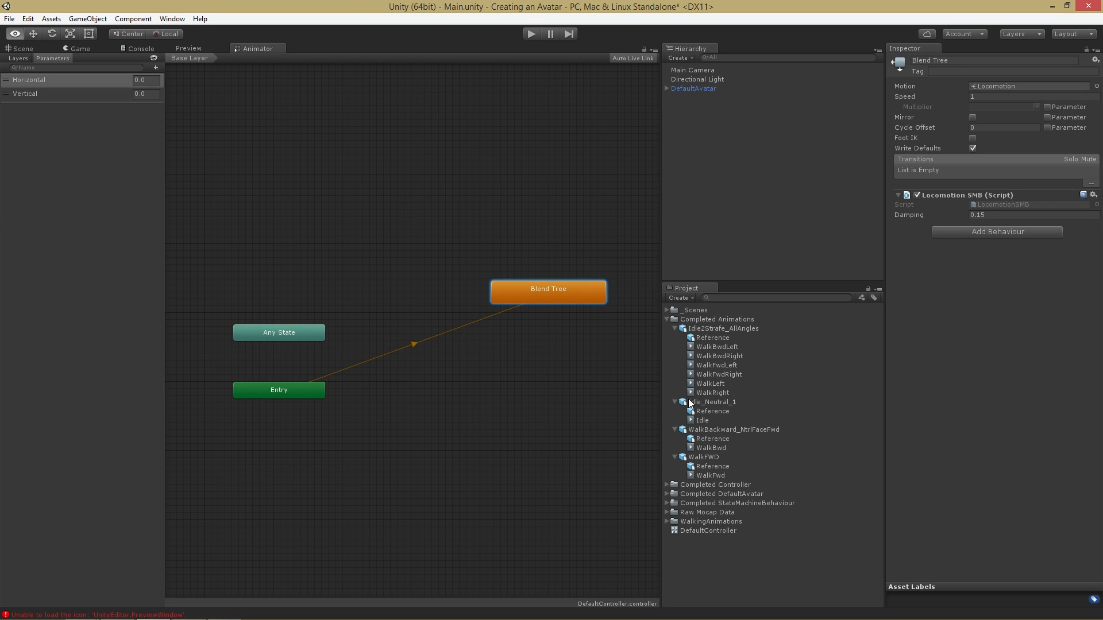
- Frame DefaultAvatar from above and farther away in the scene, and align the Main Camera with that view
left_click(92, 50)
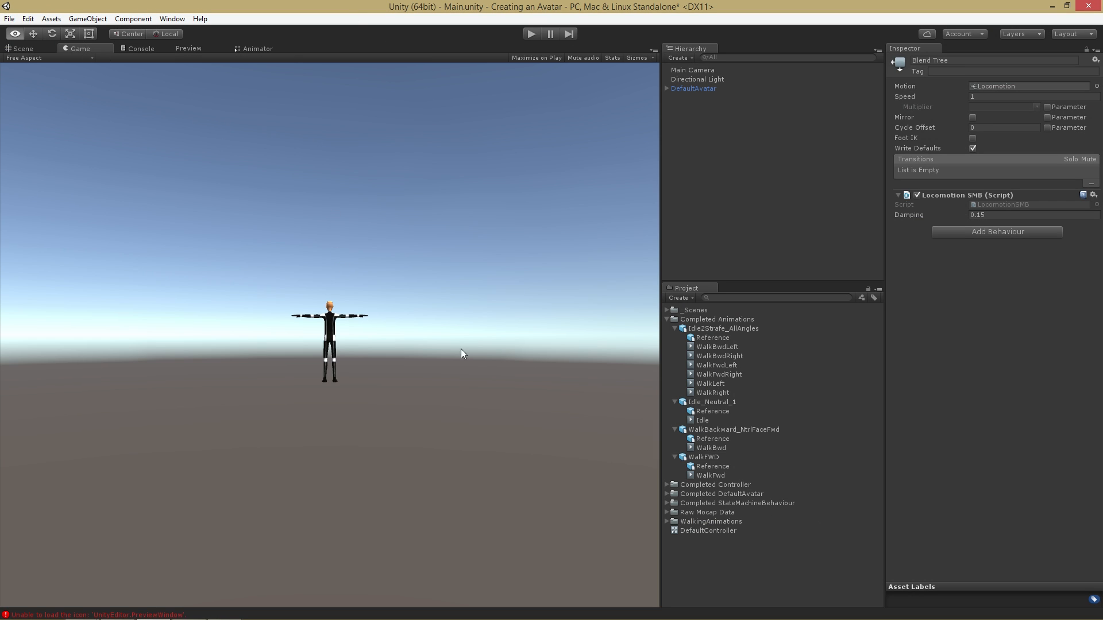
left_click(34, 50)
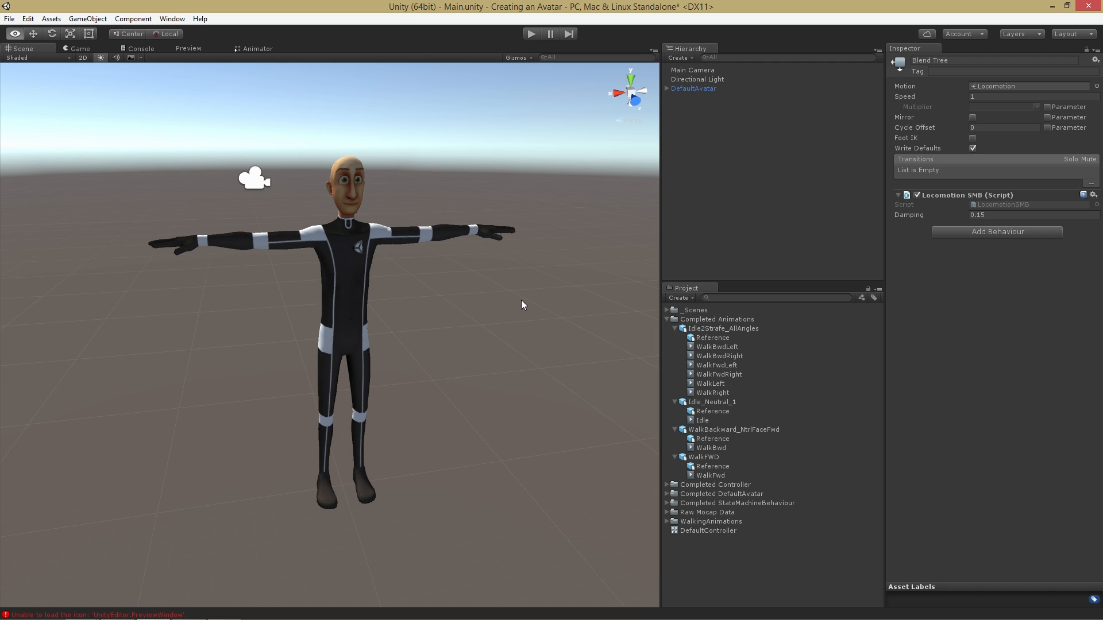
left_click(704, 89)
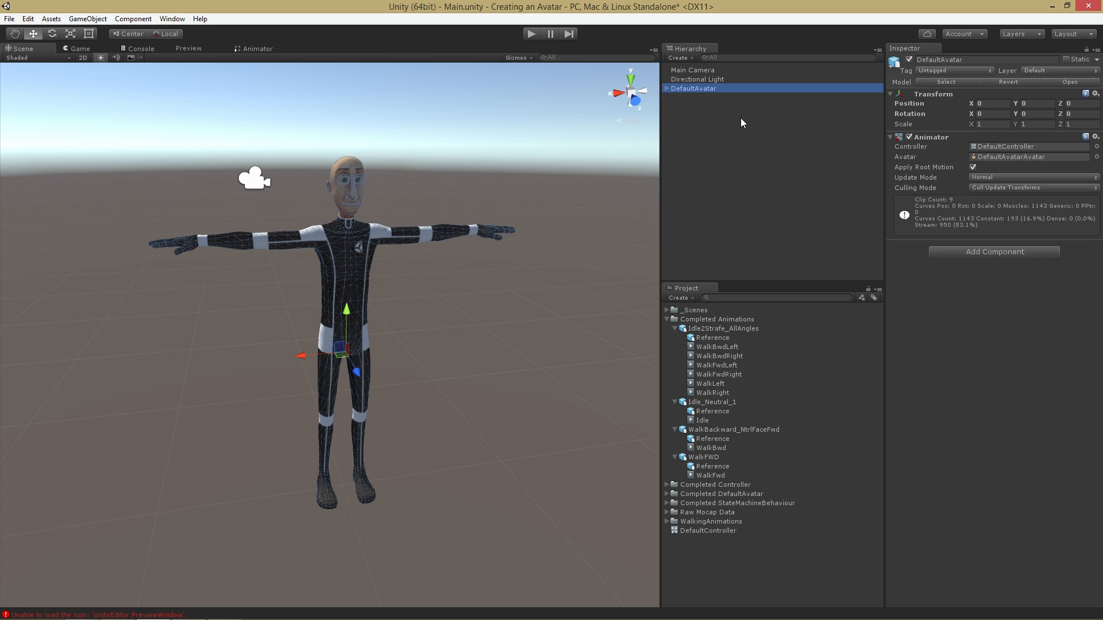
scroll(405, 346, "down", 5)
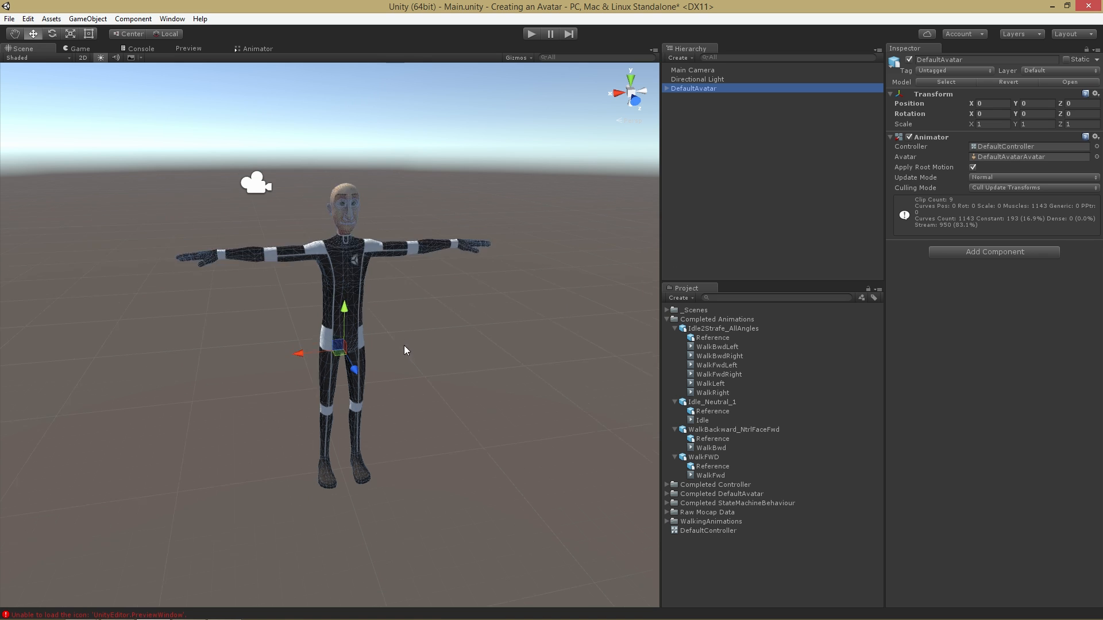
left_click_drag(427, 322, 457, 352, "alt")
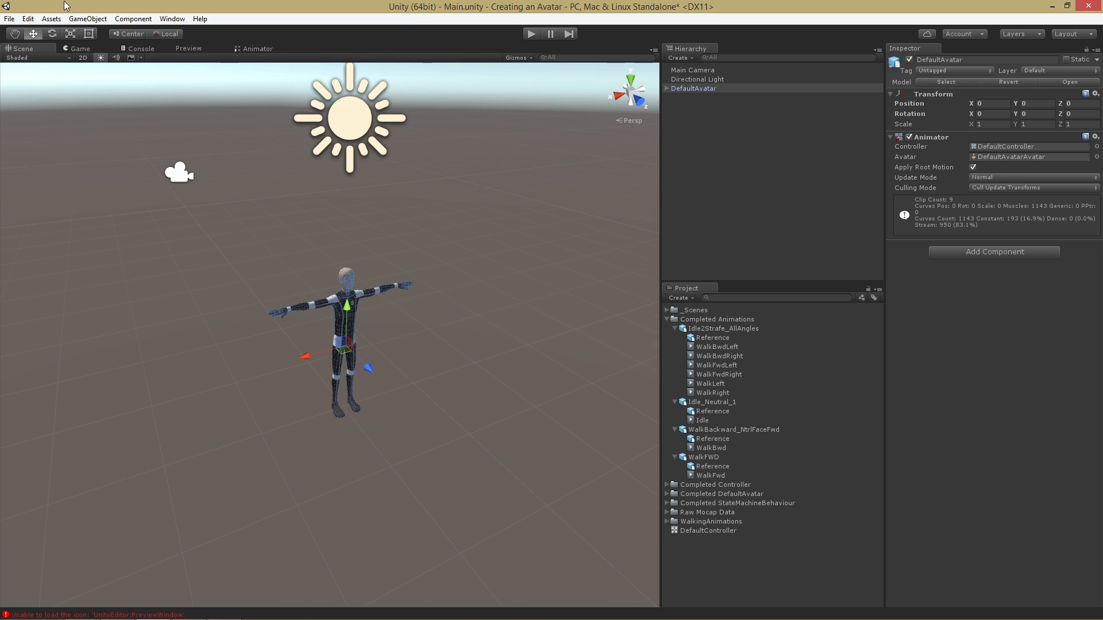
left_click(716, 71)
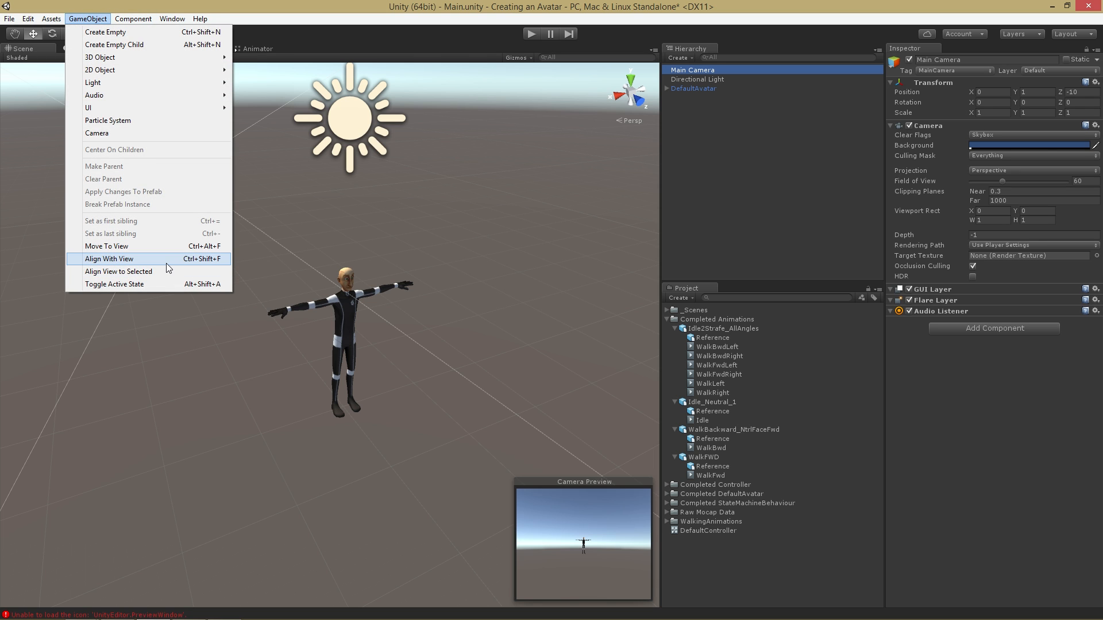
left_click(166, 263)
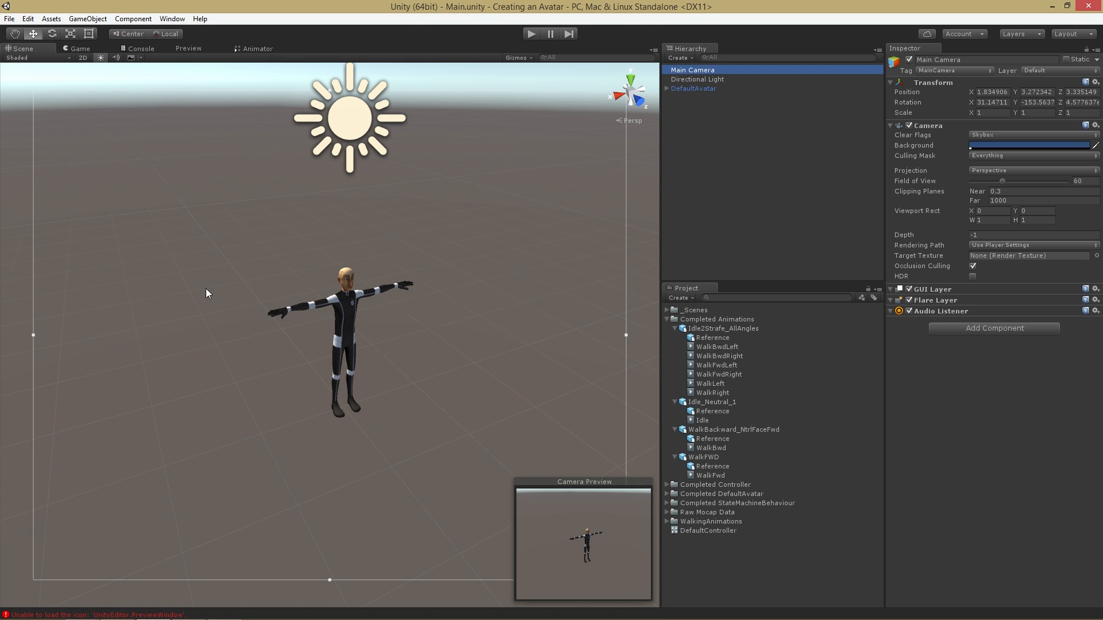
- Play the scene to test the avatar, inspect the Blend Tree state's settings in the Animator, and stop playing
left_click(531, 34)
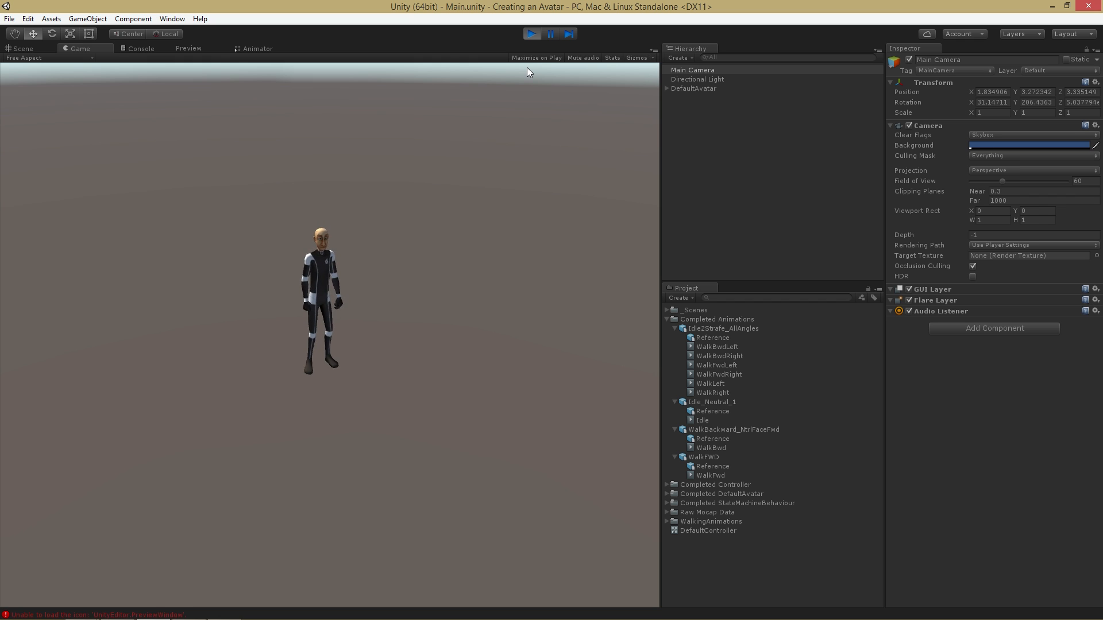
left_click(239, 50)
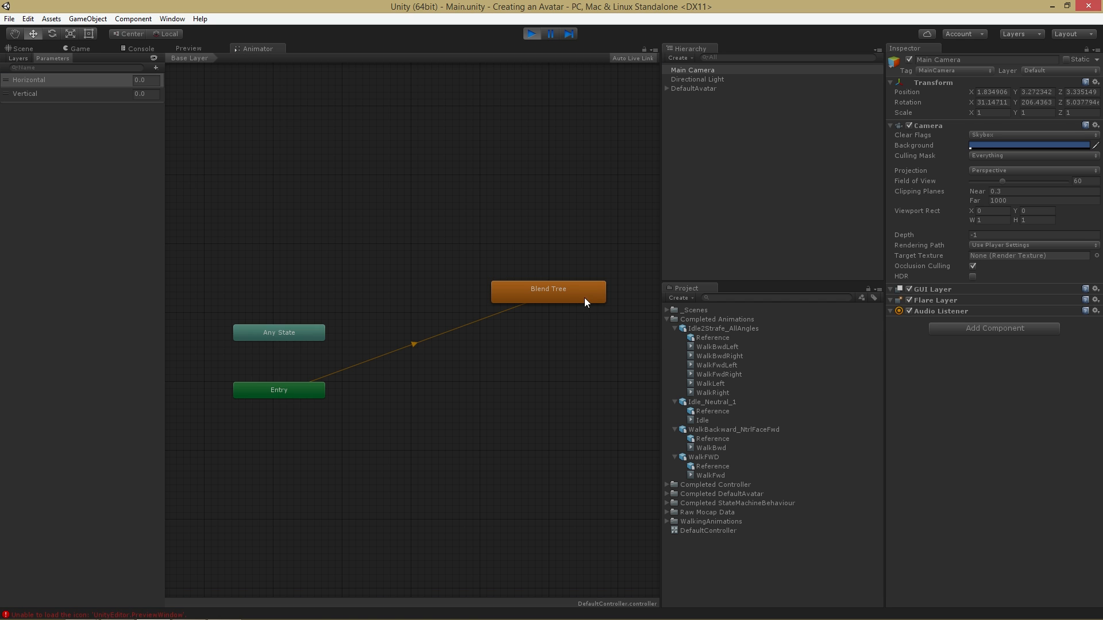
left_click(563, 293)
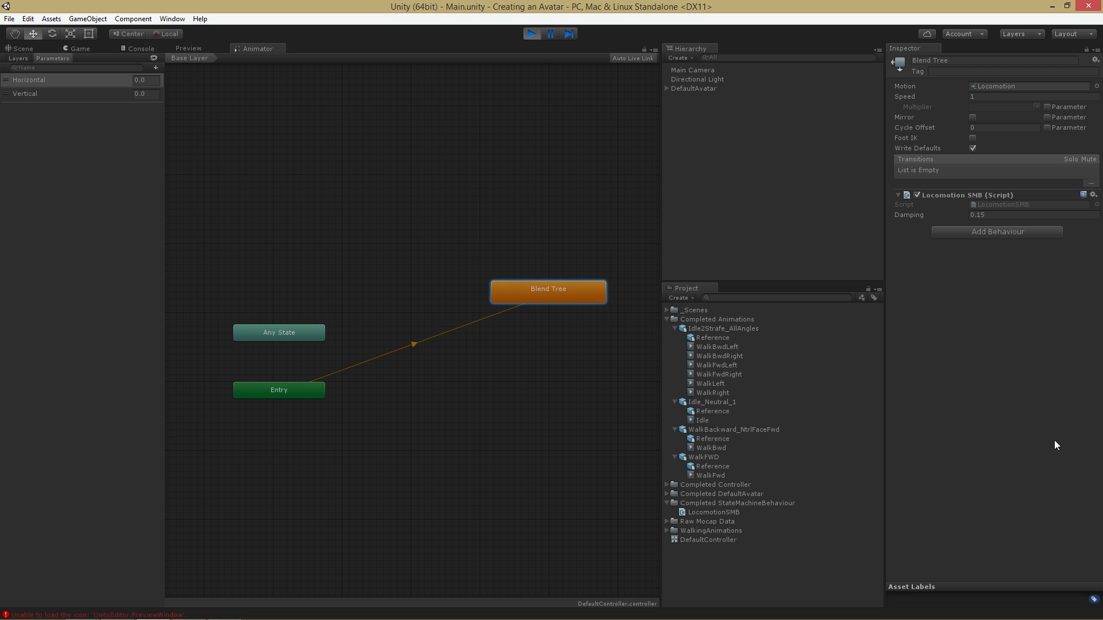
key("ctrl+p")
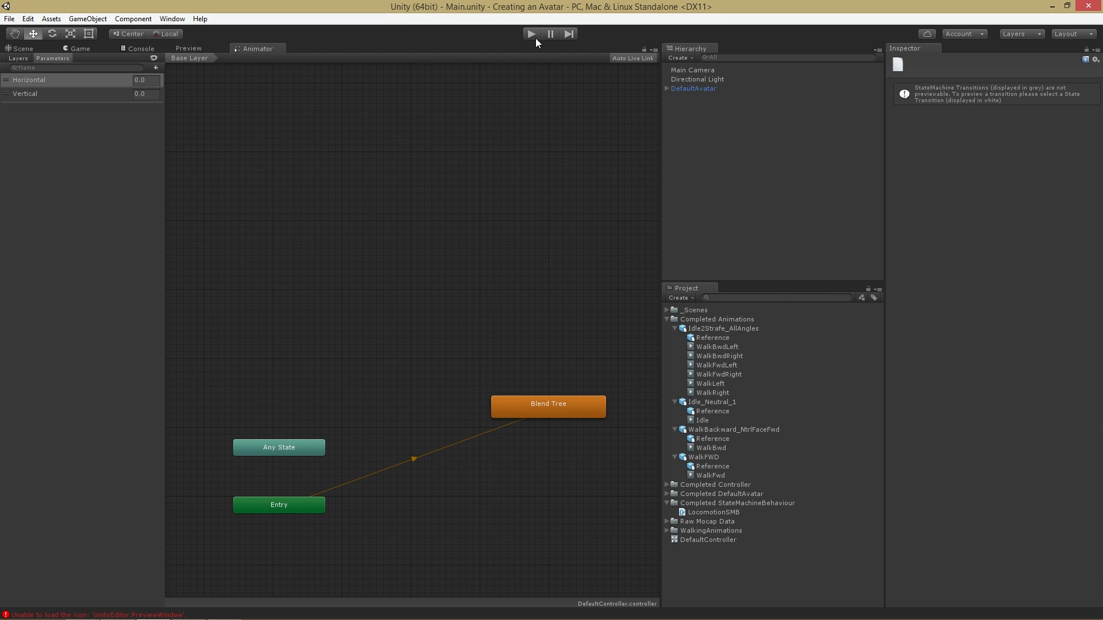
- Set the Locomotion SMB damping on the Blend Tree state to 0 and play the scene, walking the character in opposite directions
left_click(739, 149)
left_click(698, 89)
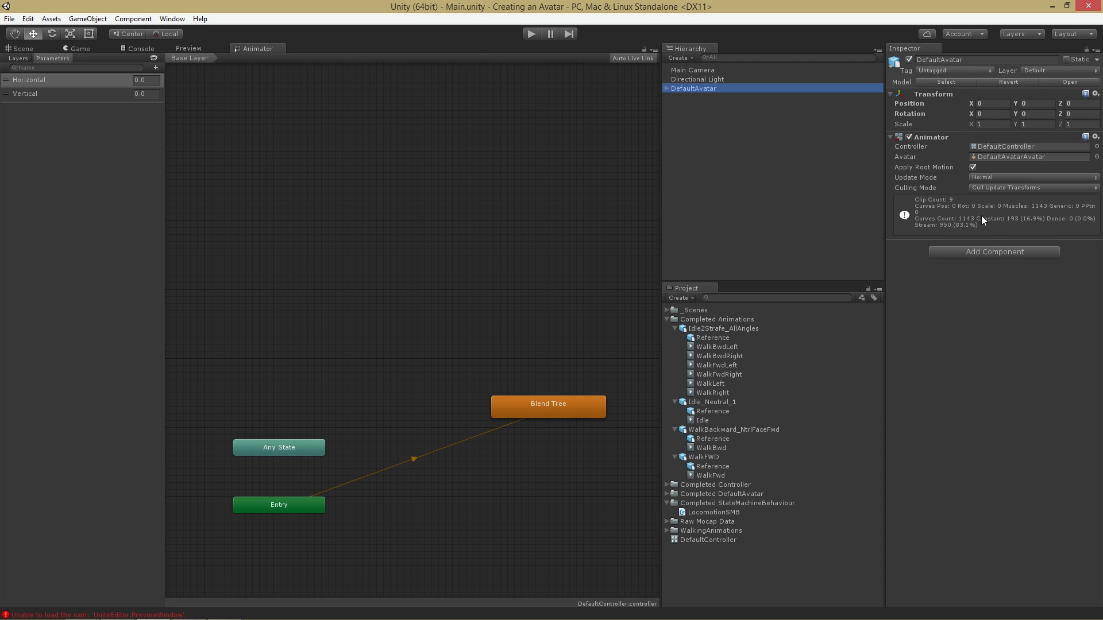
left_click(584, 403)
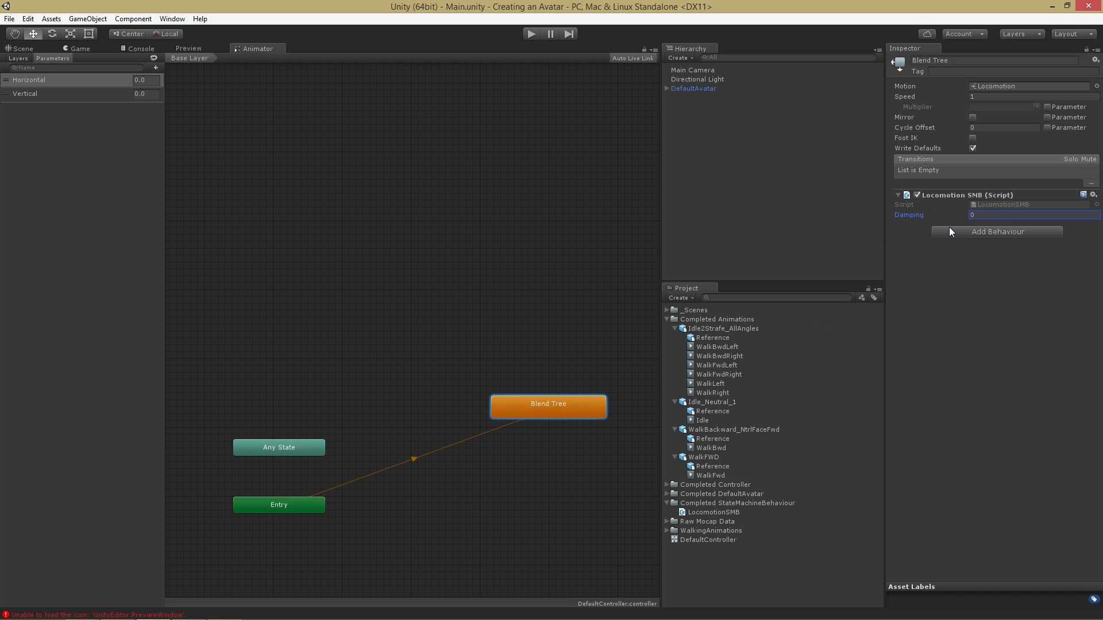
left_click(1037, 358)
left_click(531, 34)
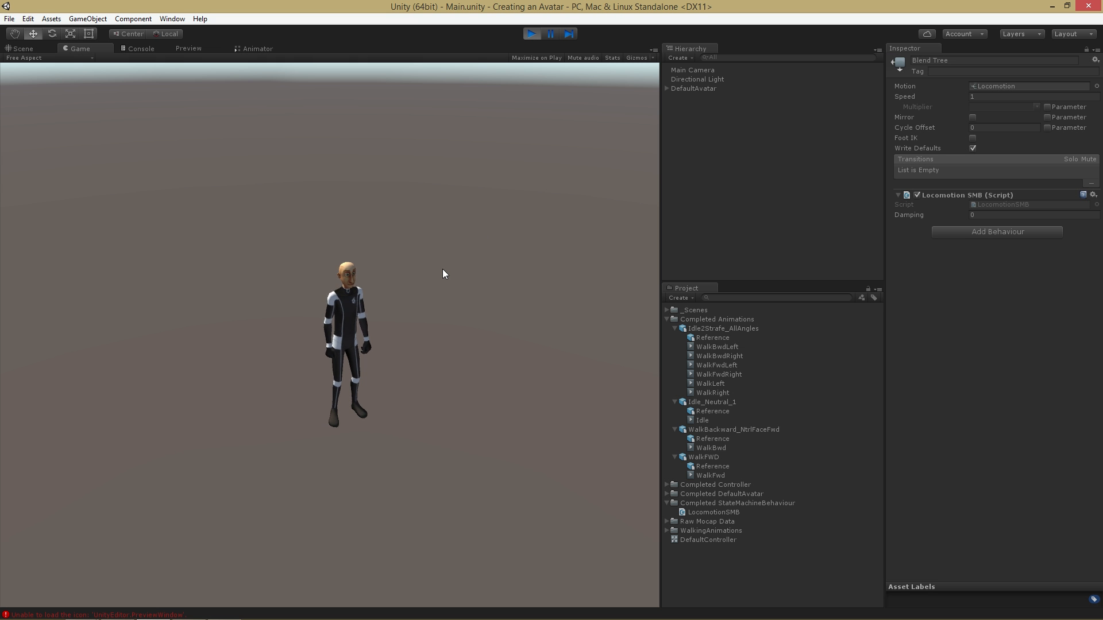
key("Right")
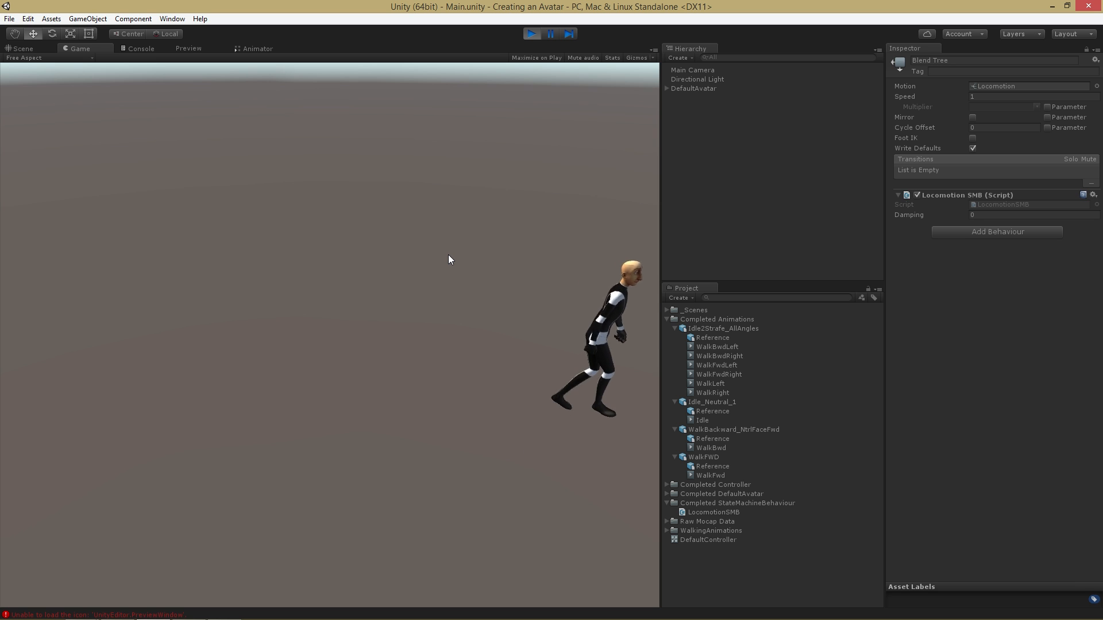
key("Left")
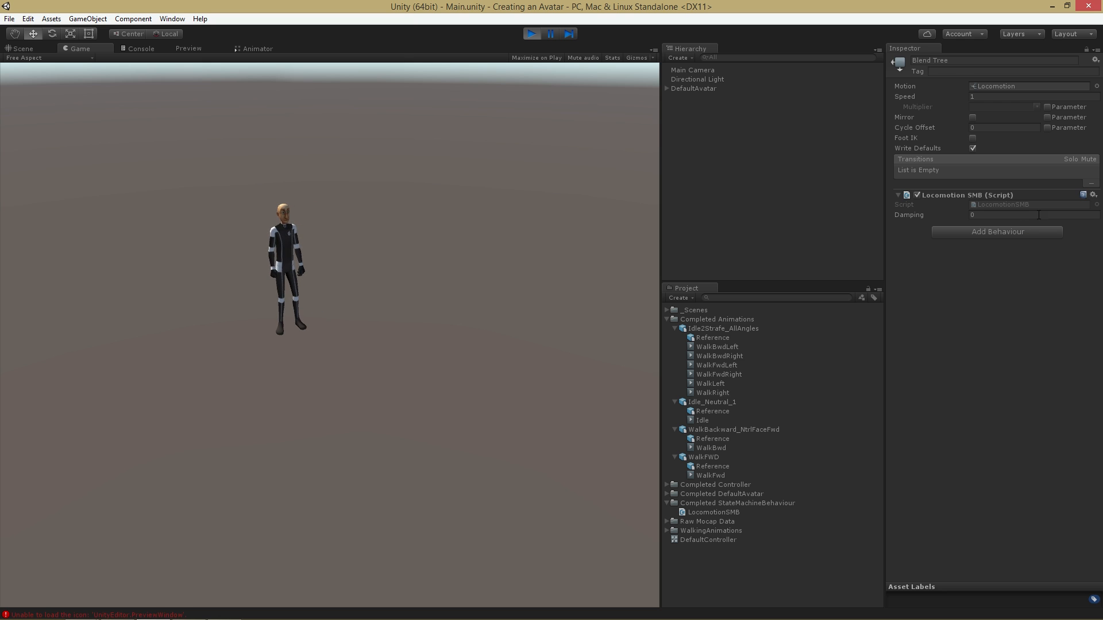
- Set the Locomotion SMB damping to 15 during play, test the character's response, and stop playing
left_click(973, 220)
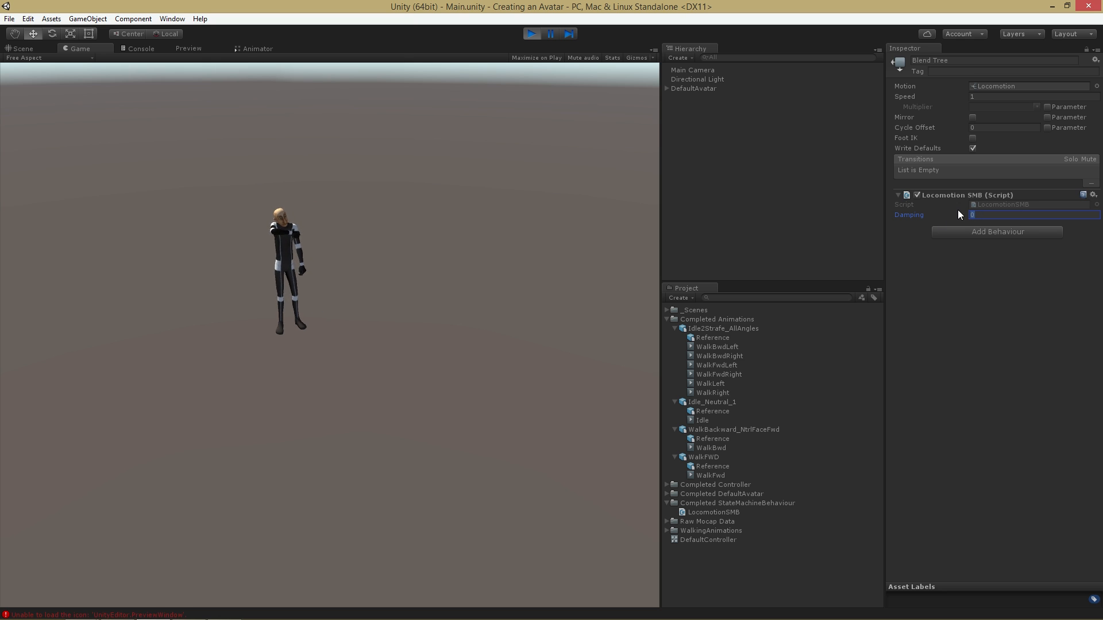
type("15")
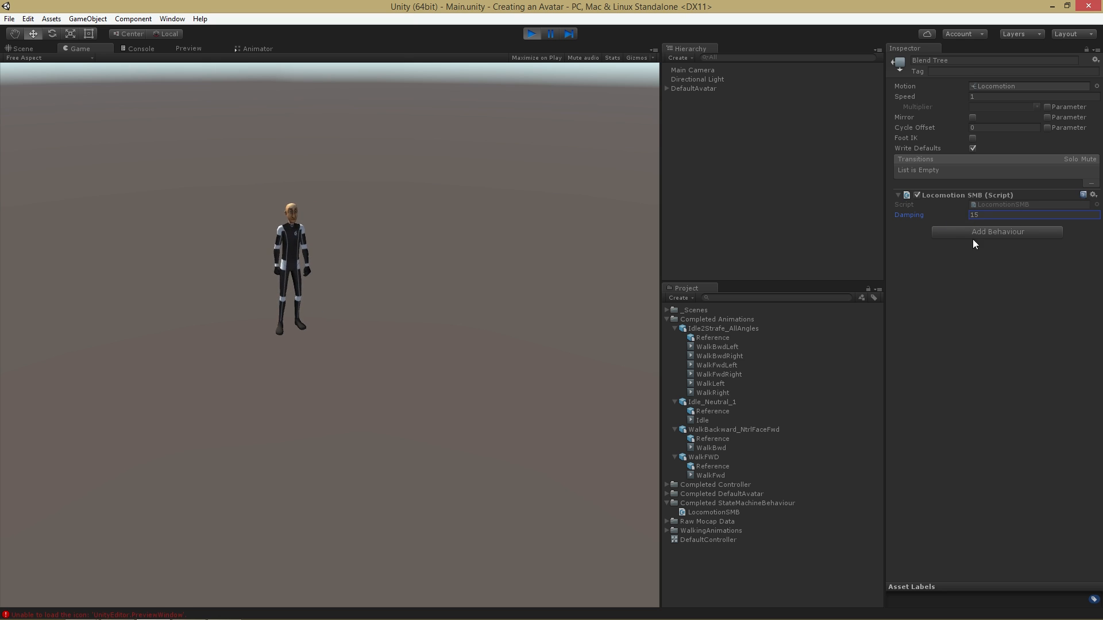
left_click(500, 288)
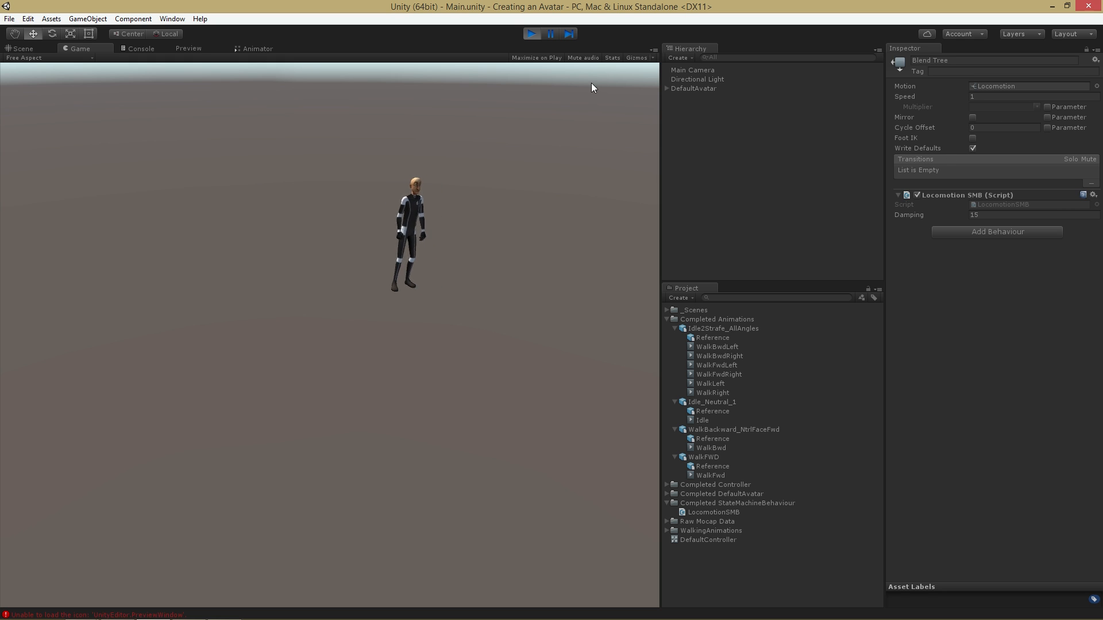
left_click(532, 34)
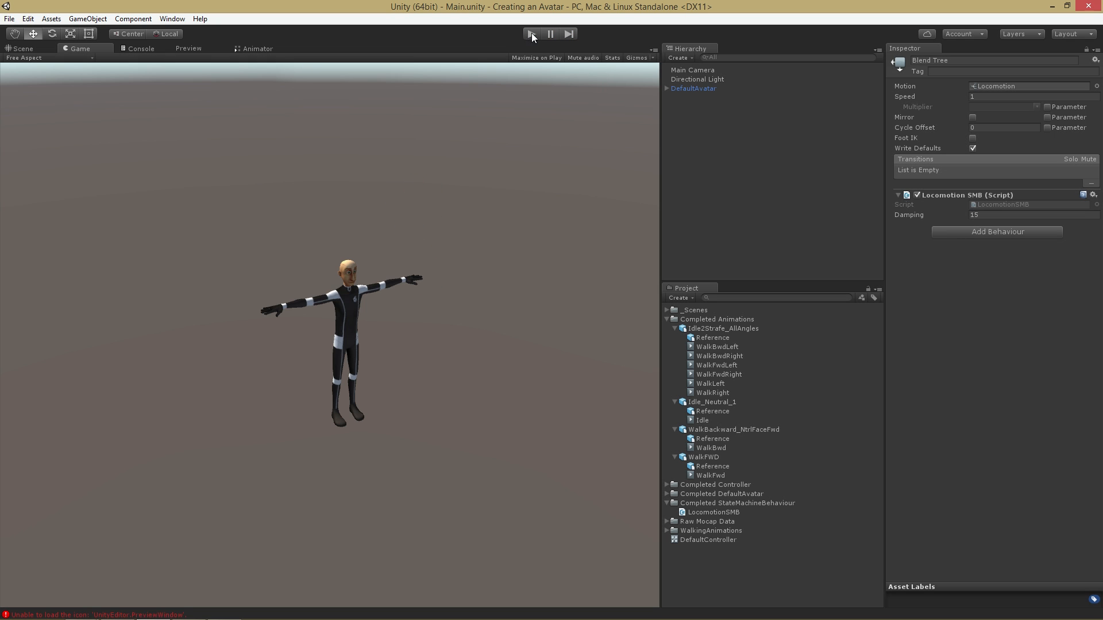
- Set the Locomotion SMB damping to 0.15 and play the scene again to test the character's movement
left_click(989, 216)
type(".15")
key("Return")
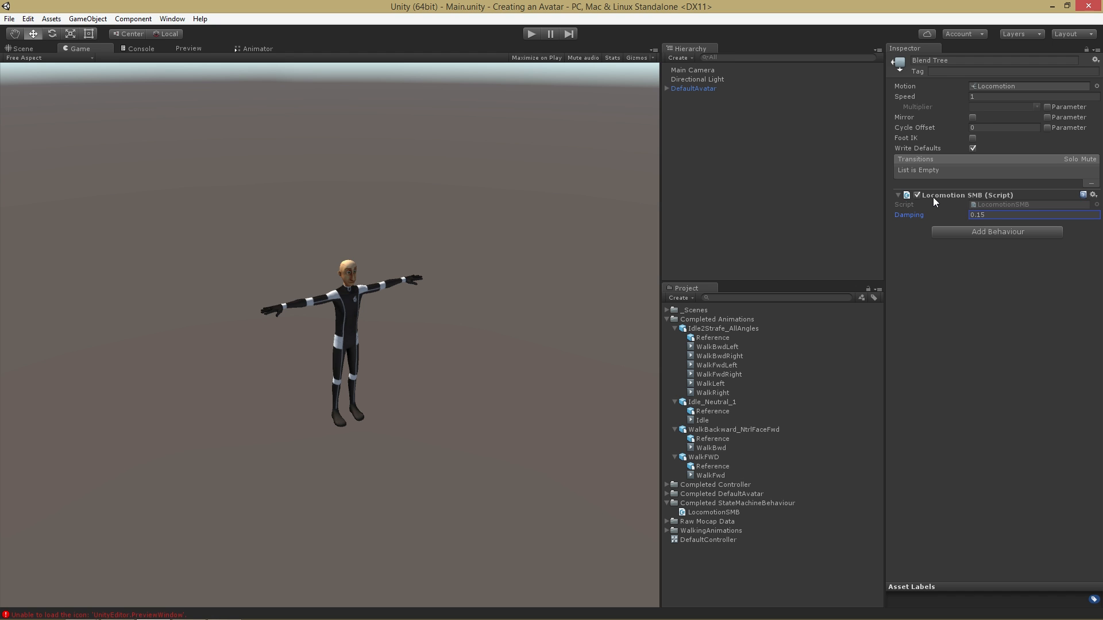
left_click(531, 33)
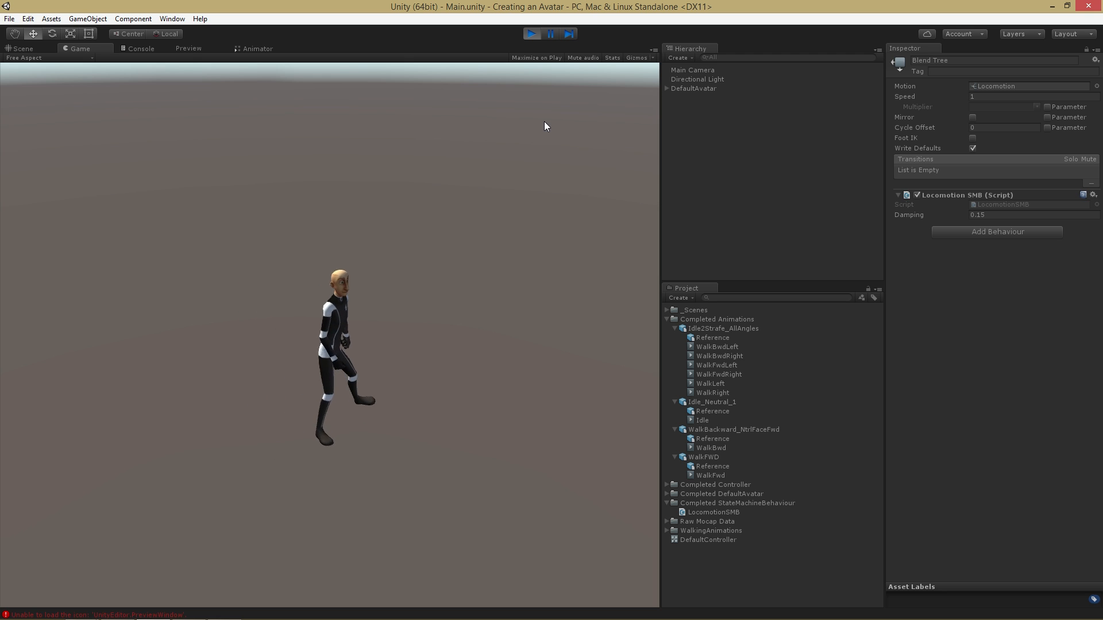
- Set the Locomotion SMB damping to 0.1 while the scene is playing and test the character's walk
left_click(977, 215)
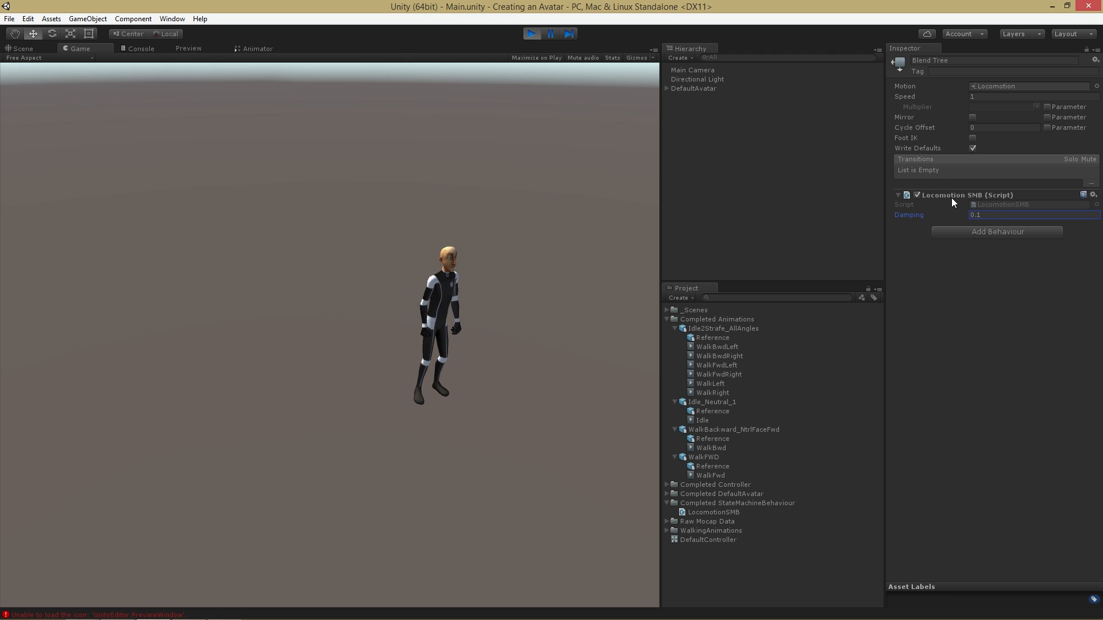
type("0.1")
left_click(577, 246)
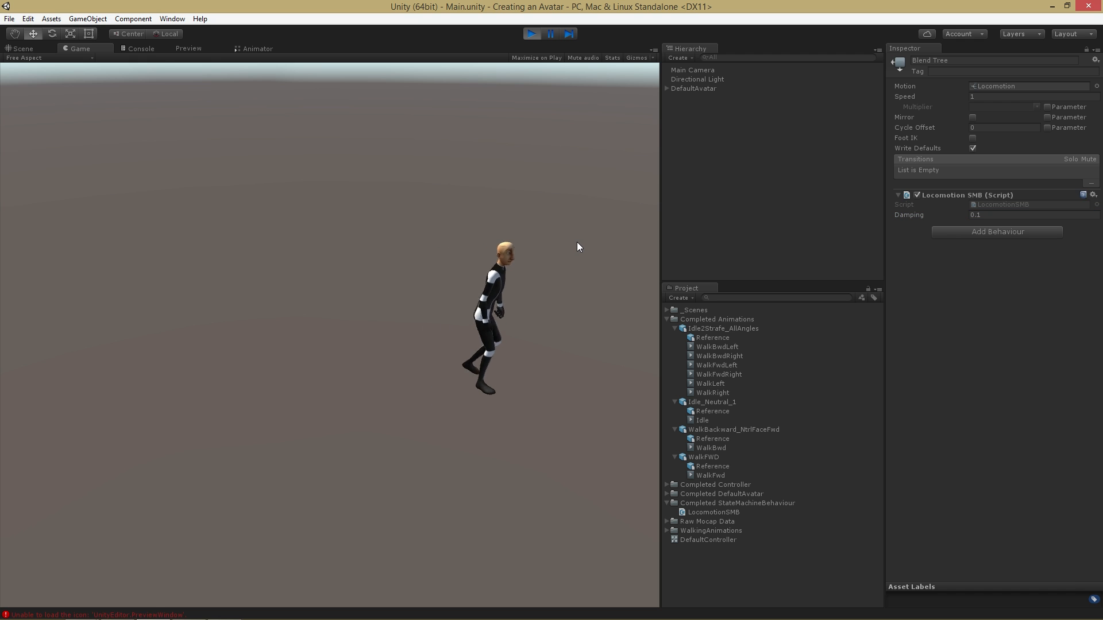
- Set the Locomotion SMB damping to 0.25 during play, test the character's walk, and stop playing
left_click(945, 217)
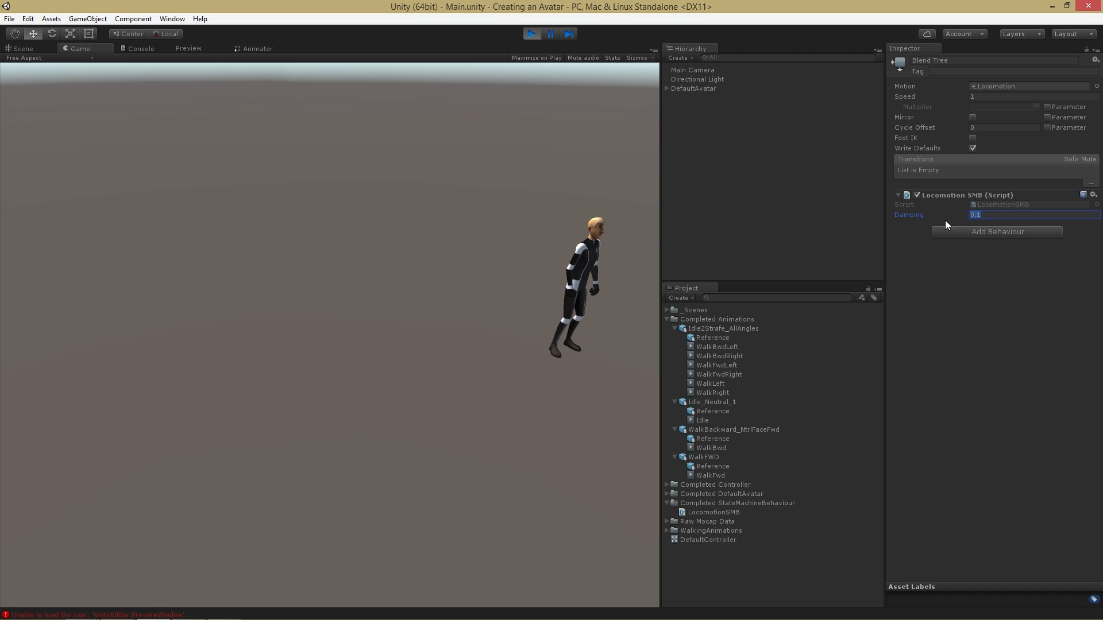
type("0.25")
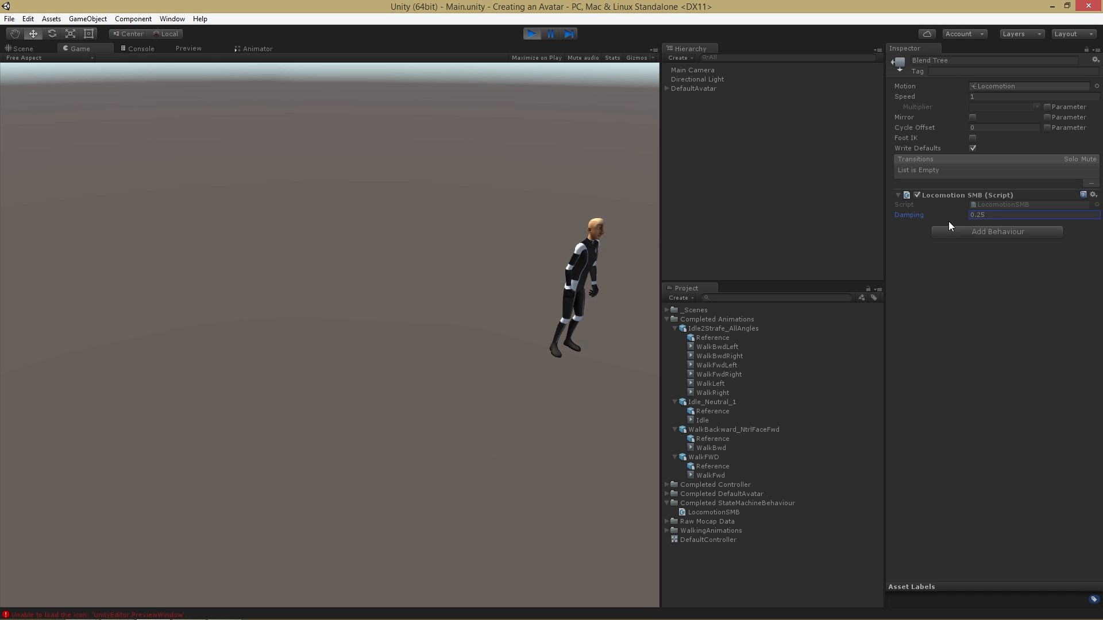
left_click(529, 305)
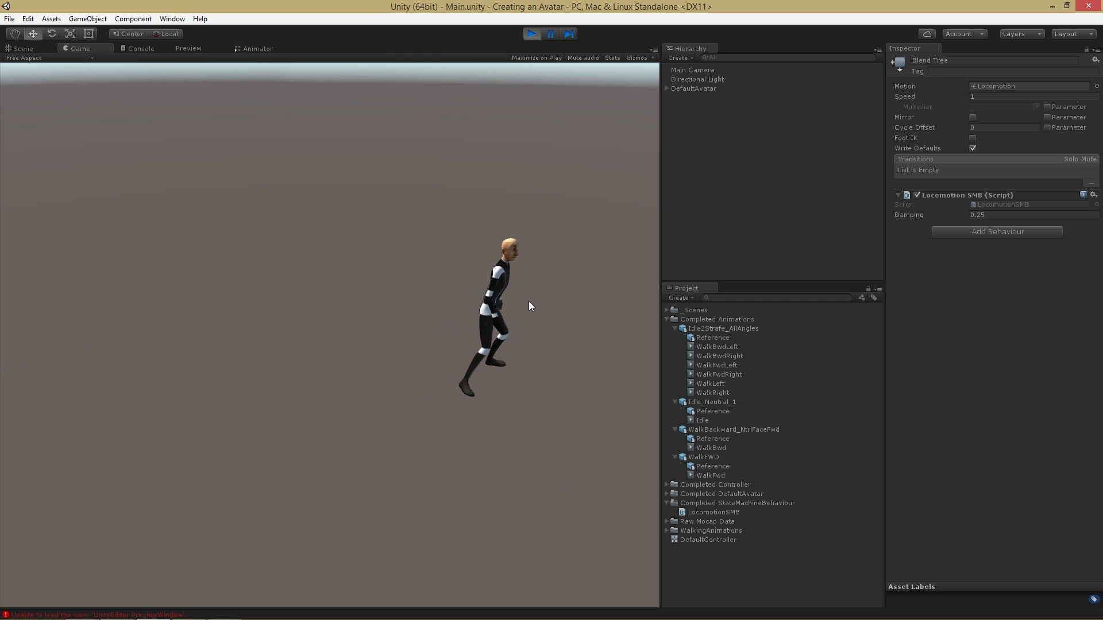
left_click(531, 34)
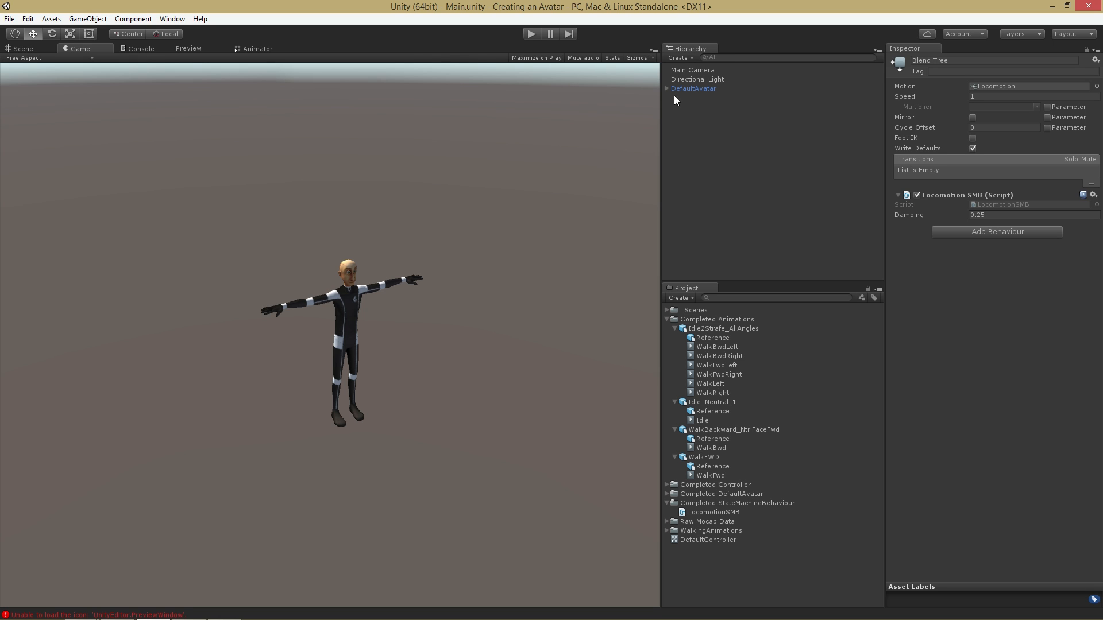
- Find the Run_LedgeStop2_Idle animation among the raw mocap Running animations and play its preview
left_click(735, 356)
left_click(735, 382)
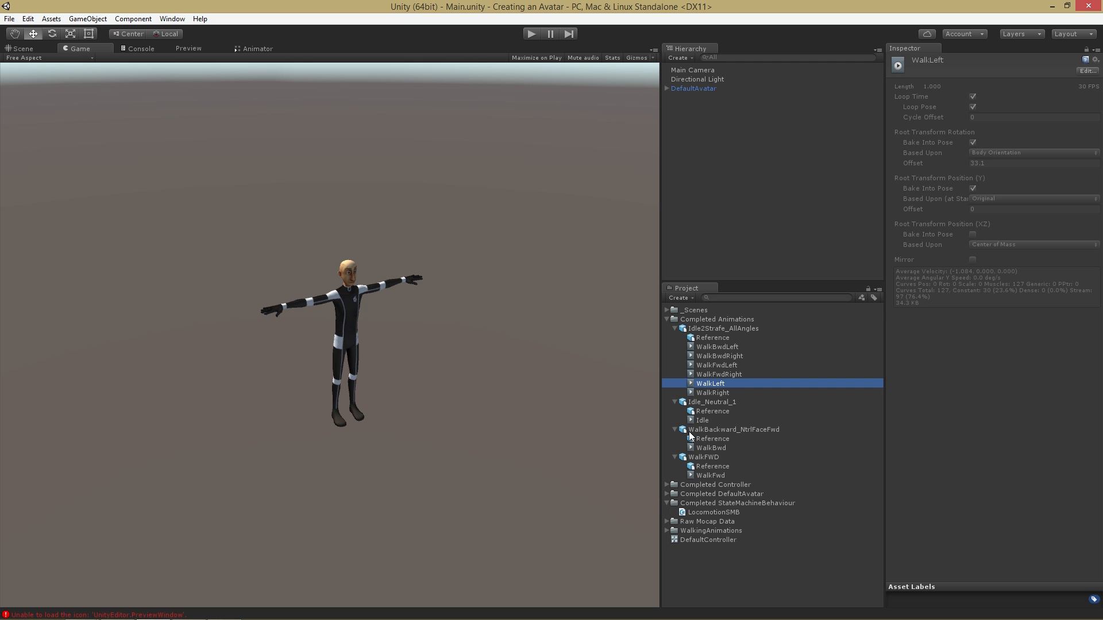
left_click(669, 522)
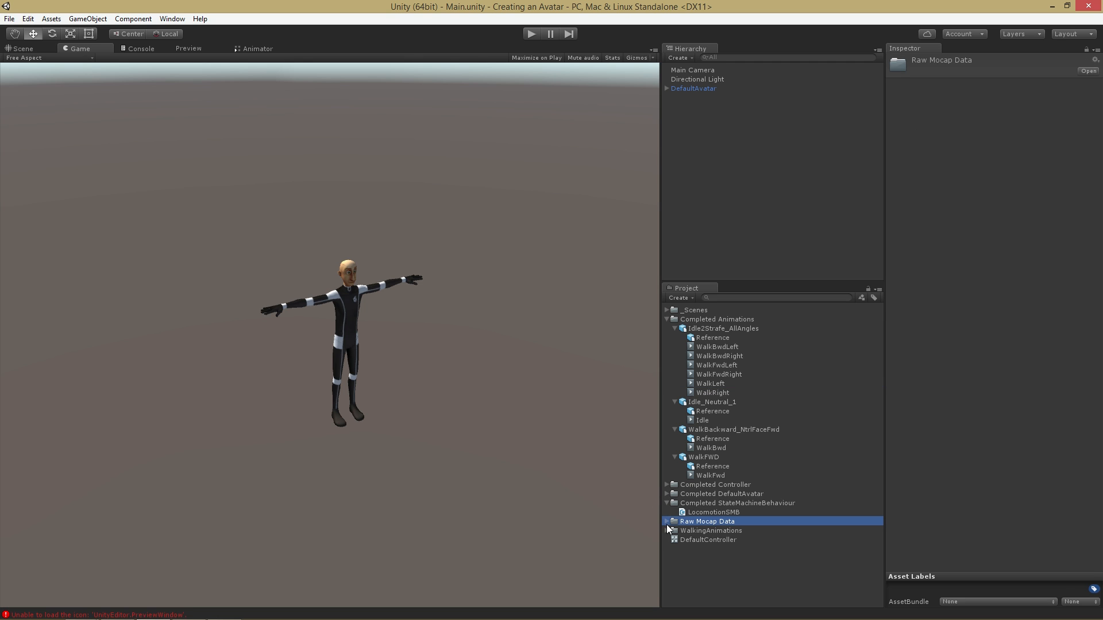
left_click(667, 522)
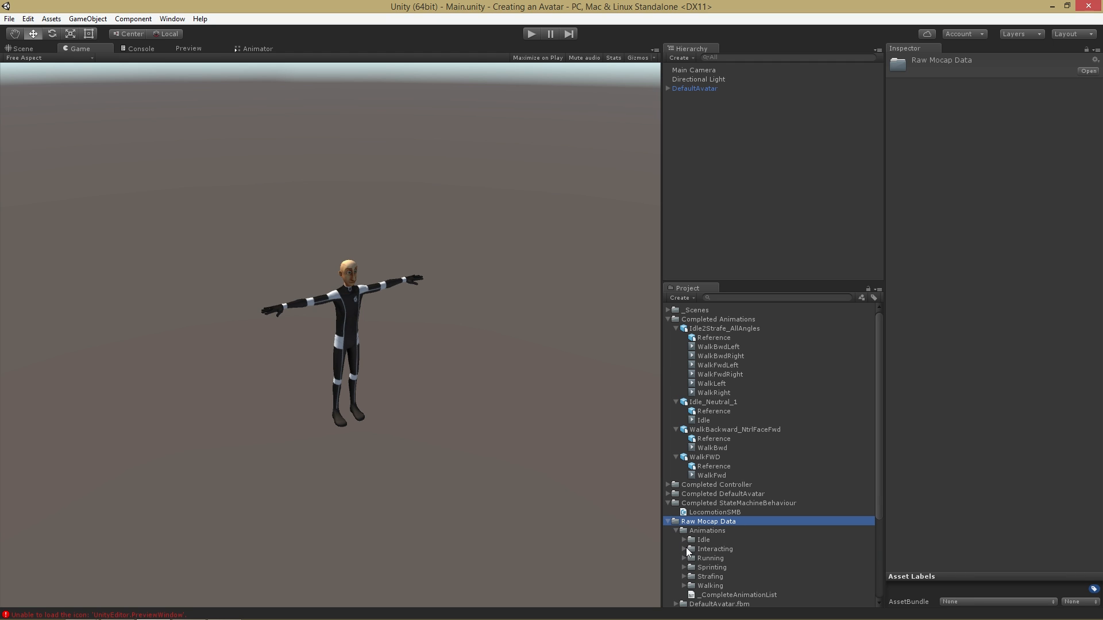
left_click(685, 558)
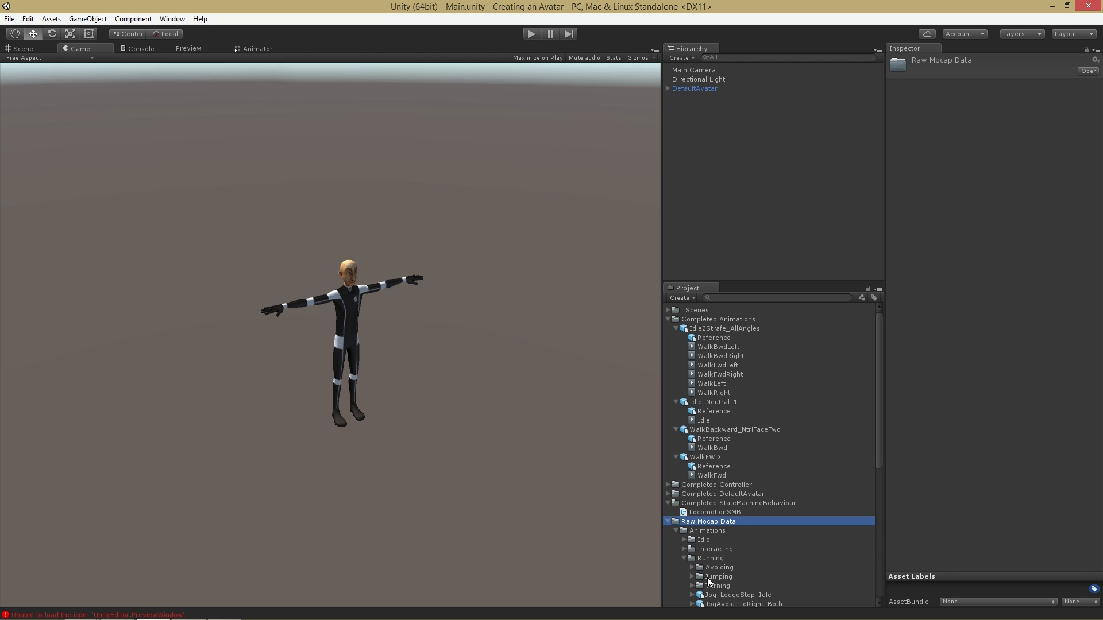
scroll(717, 578, "down", 3)
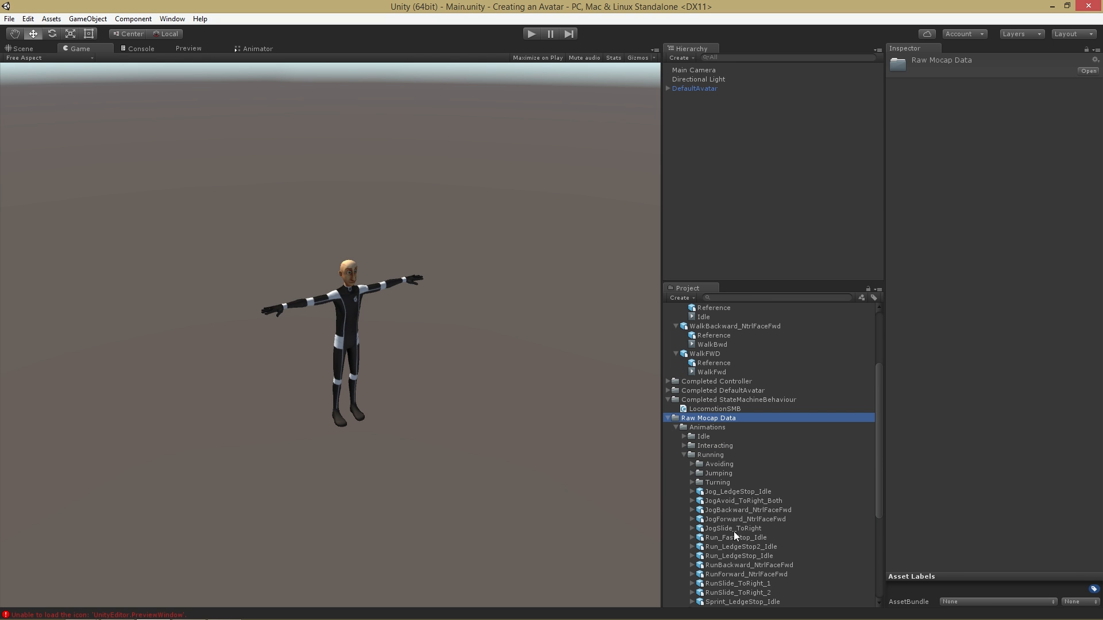
left_click(730, 547)
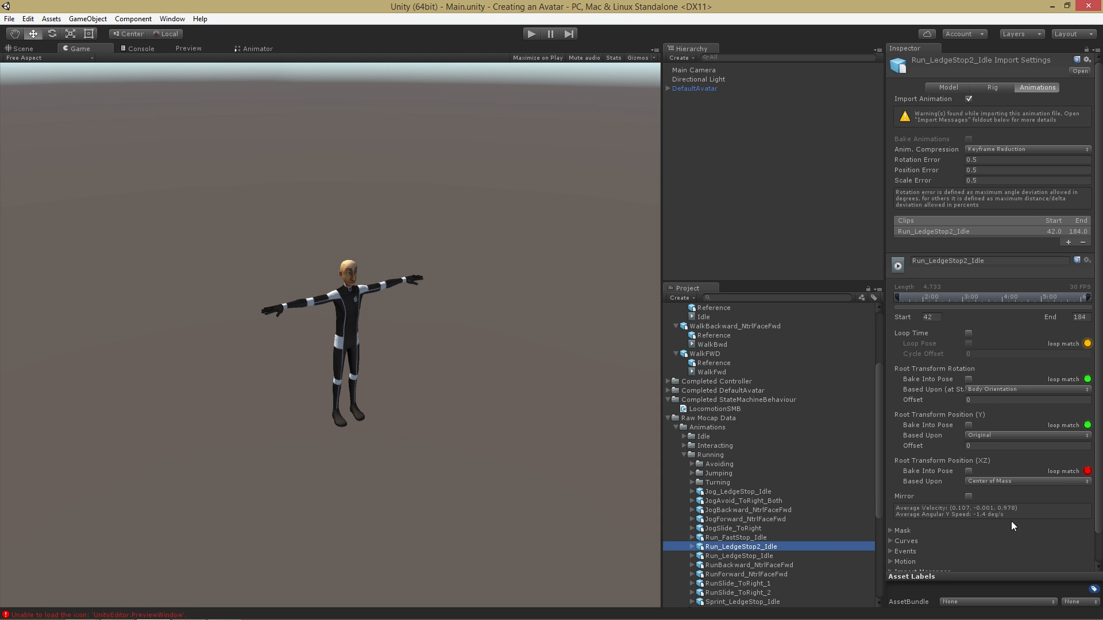
left_click(180, 49)
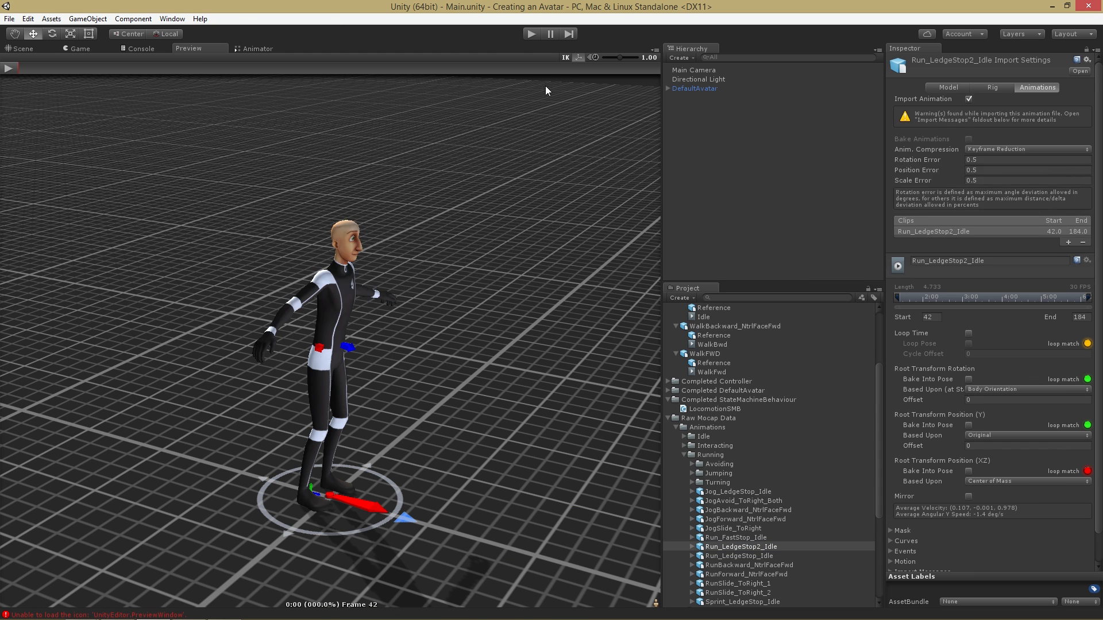
left_click(7, 69)
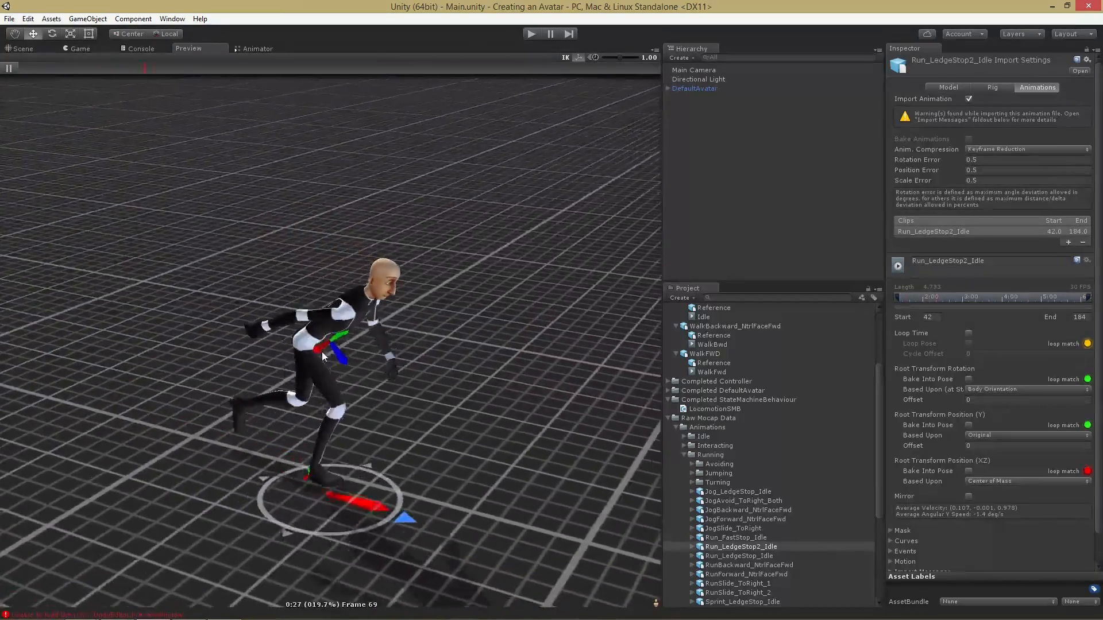
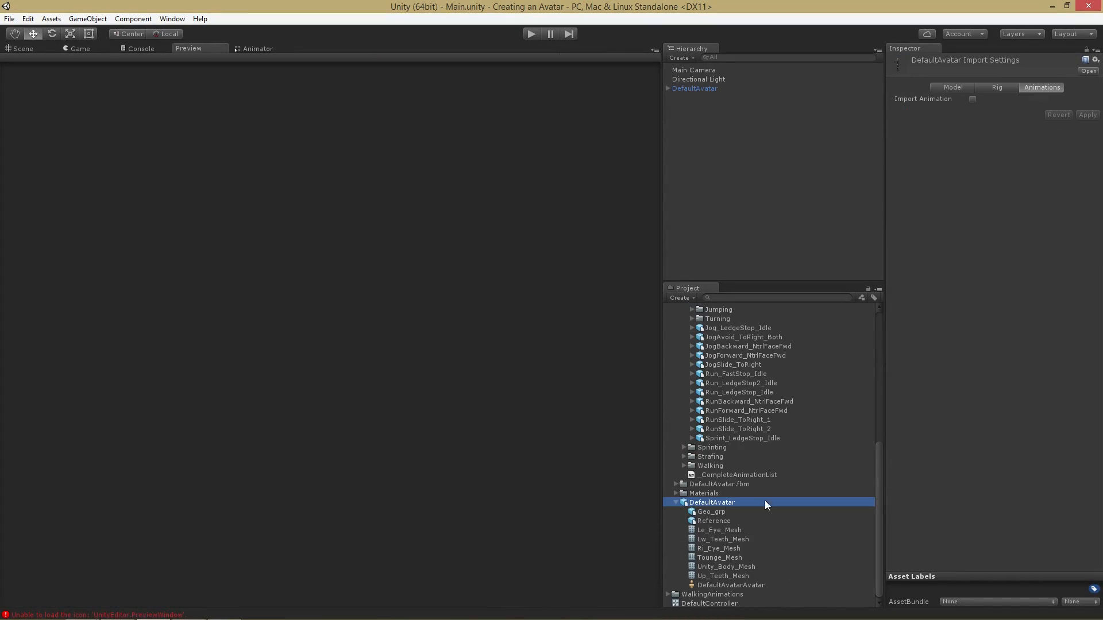
- Review the animation type options in the DefaultAvatar model's rig import settings, keeping Humanoid
left_click(998, 87)
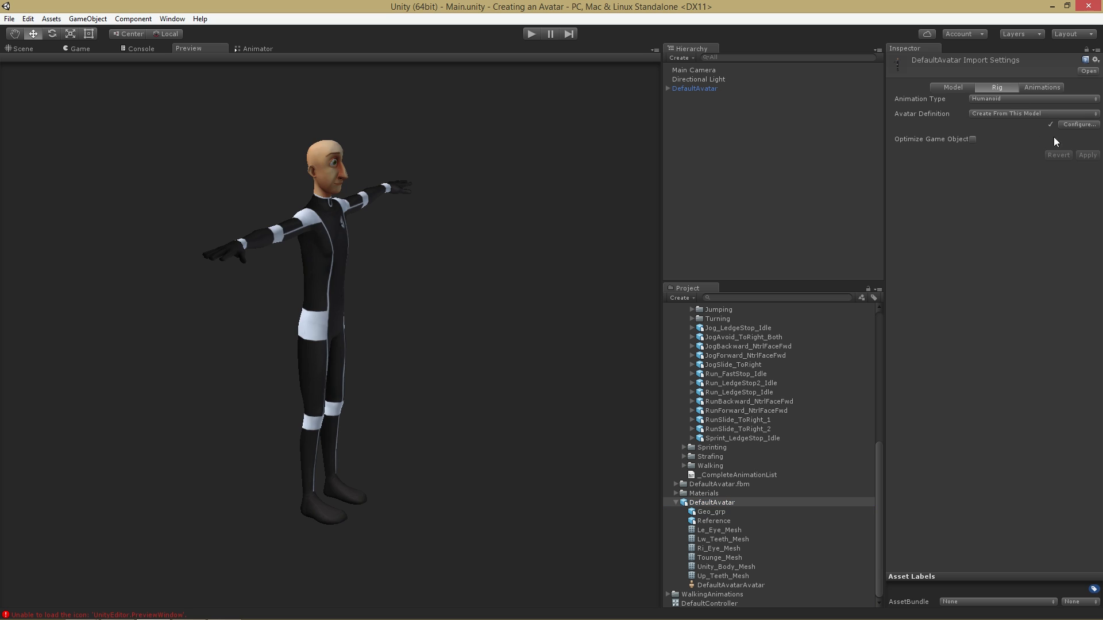
left_click(1043, 98)
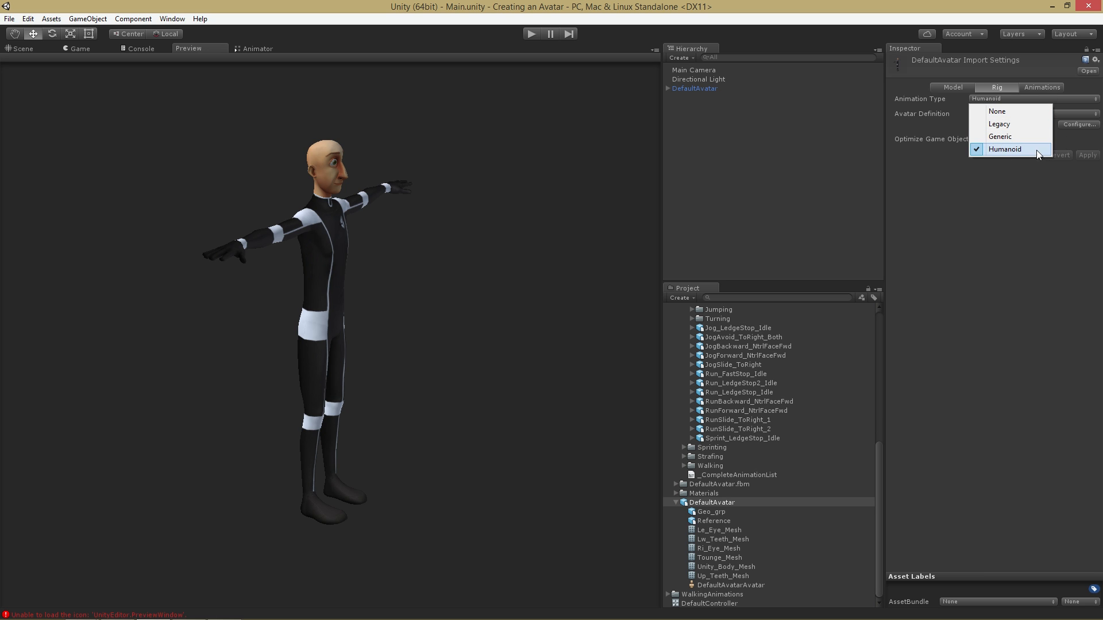
left_click(1006, 150)
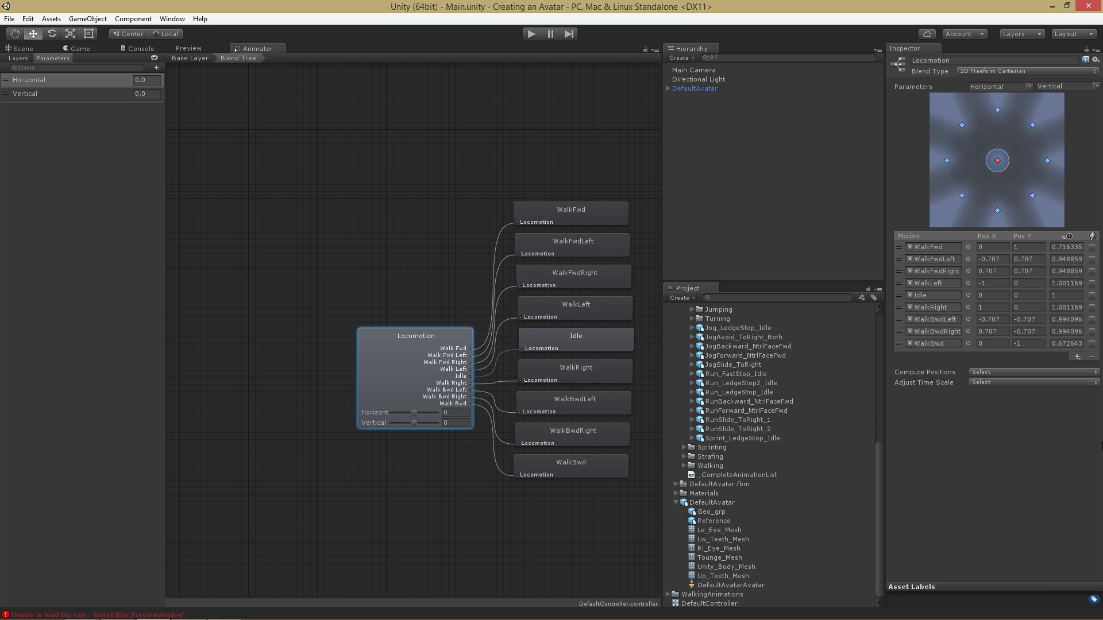
- Select the WalkFWD animation in the WalkingAnimations folder and show its preview
mouse_move(1091, 619)
scroll(750, 417, "up", 6)
scroll(751, 417, "down", 6)
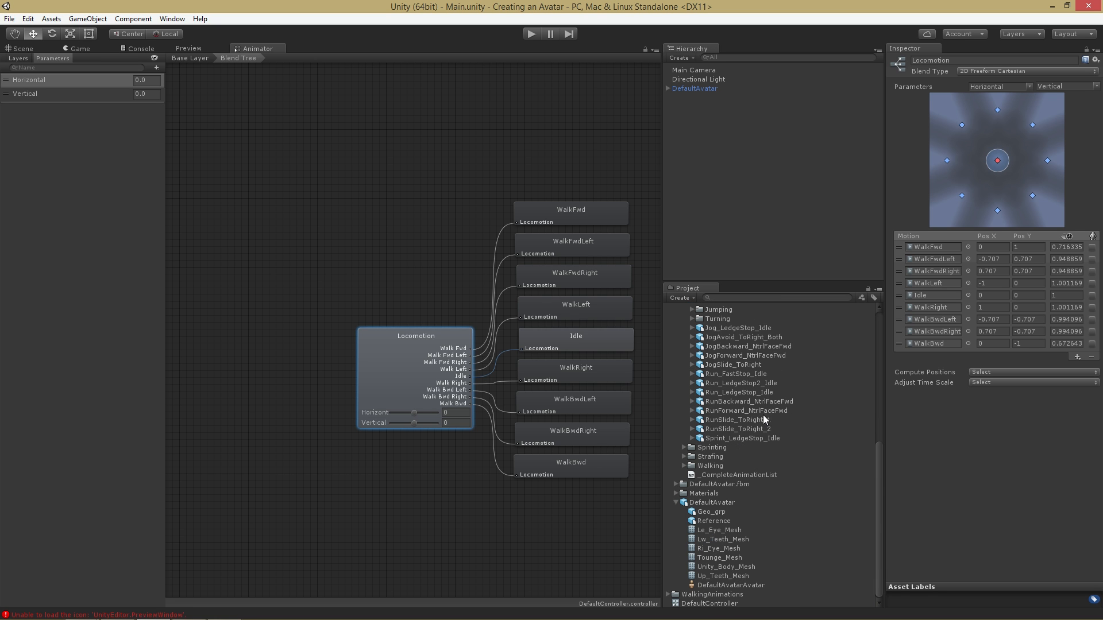
left_click(718, 586)
left_click(668, 594)
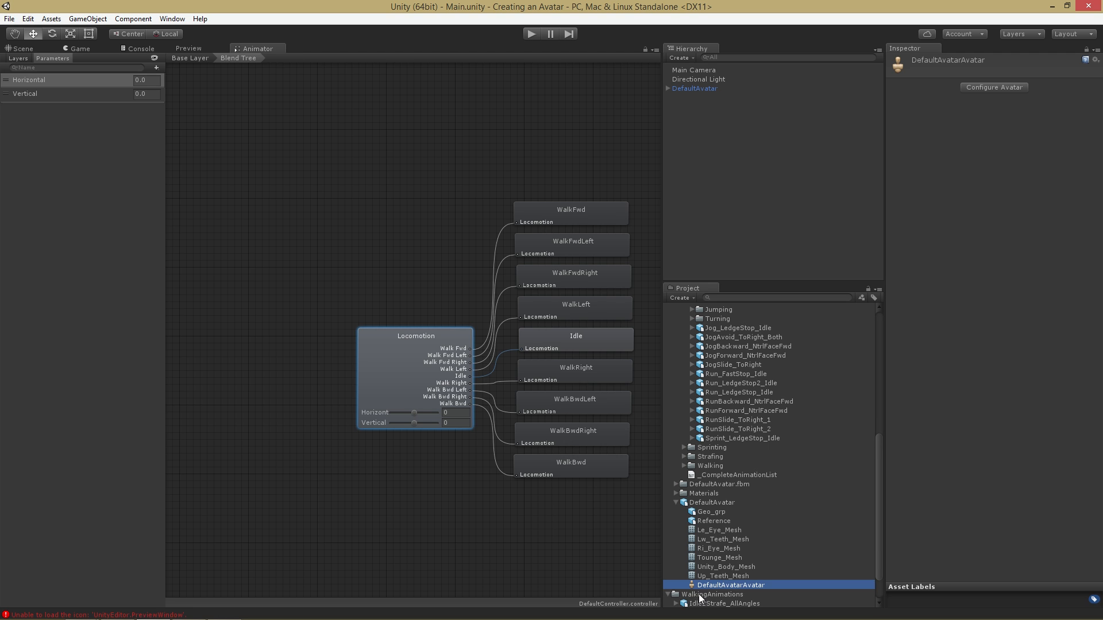
left_click(700, 596)
left_click(718, 594)
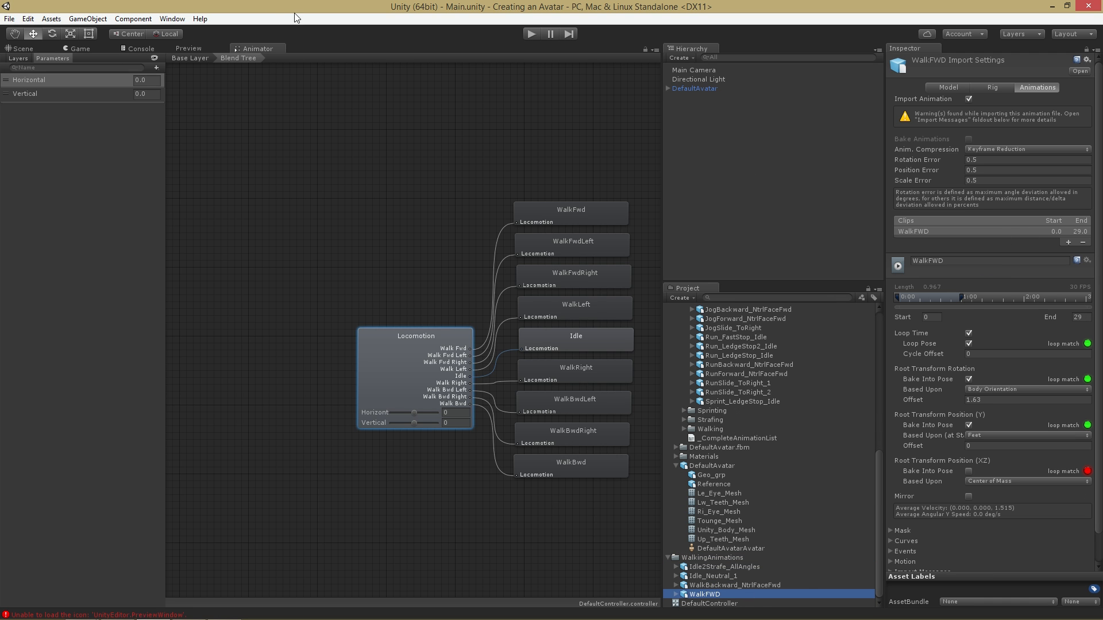
left_click(198, 51)
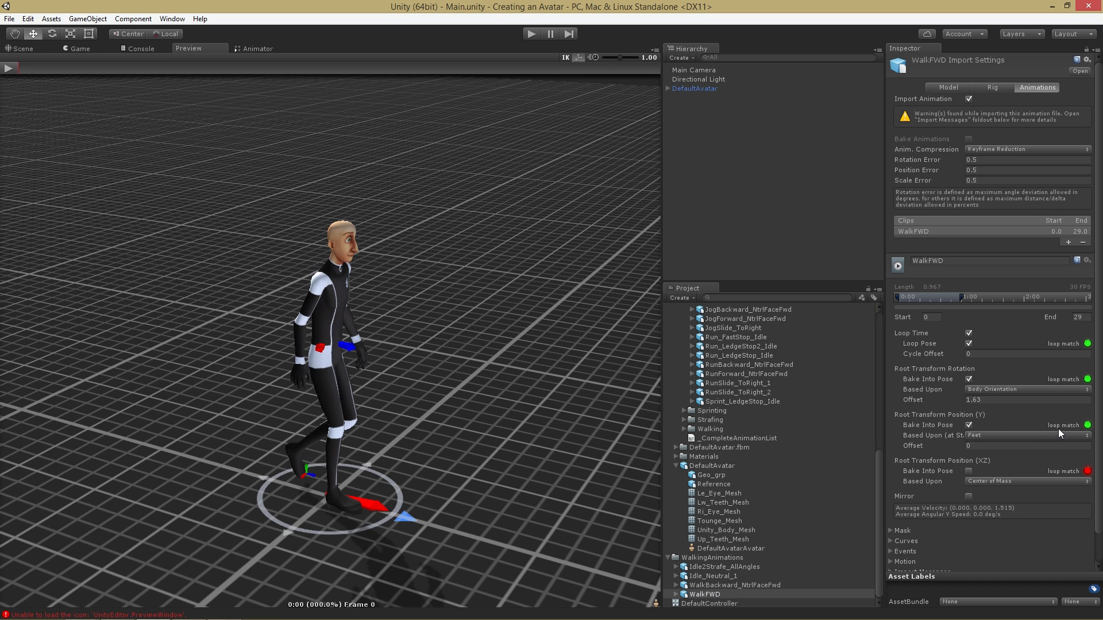
- Set the WalkFWD clip's Root Transform Rotation offset to 0 and preview the walk
left_click(1000, 402)
type("0")
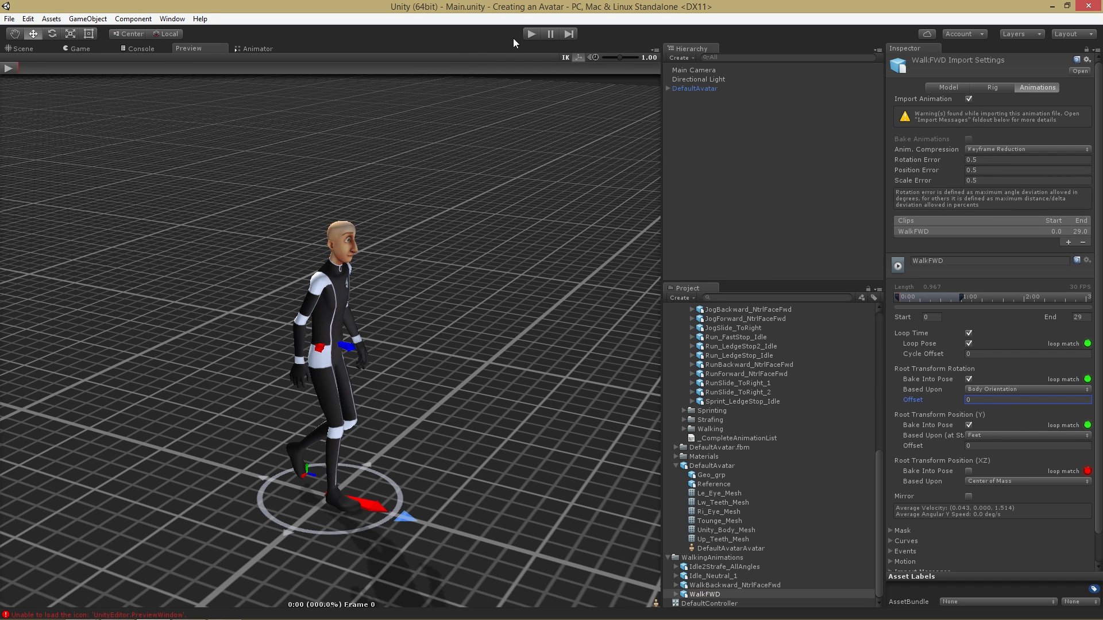
left_click(6, 68)
- Adjust the WalkFWD clip's Root Transform Rotation offset to 1.62, apply the import settings, and preview the walk
left_click_drag(912, 399, 947, 406)
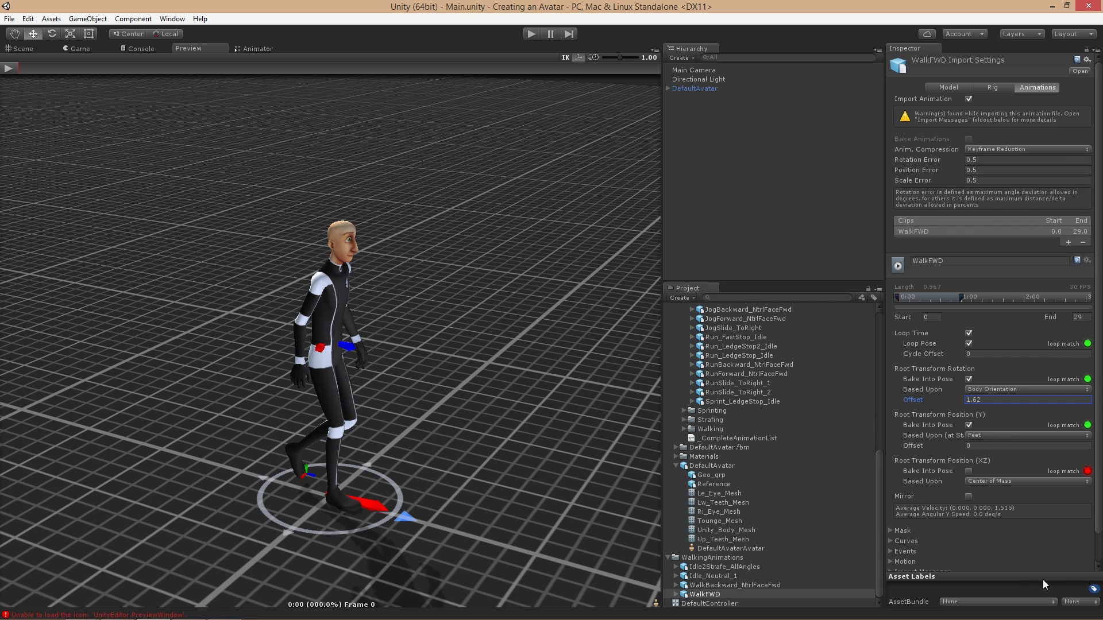
scroll(1028, 558, "down", 1)
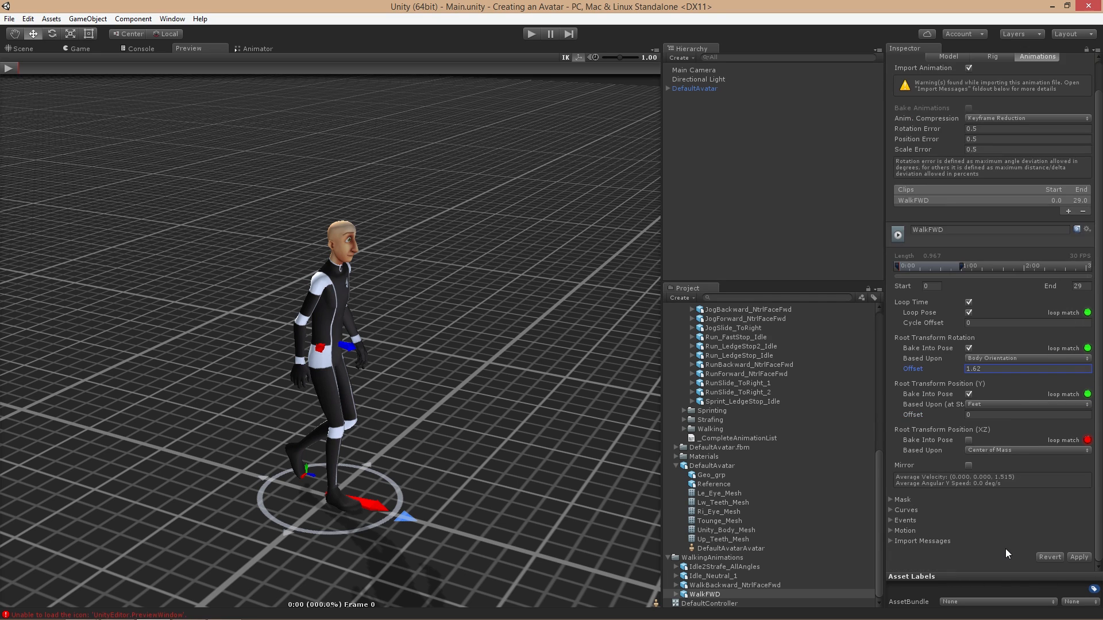
left_click(1079, 557)
left_click(6, 69)
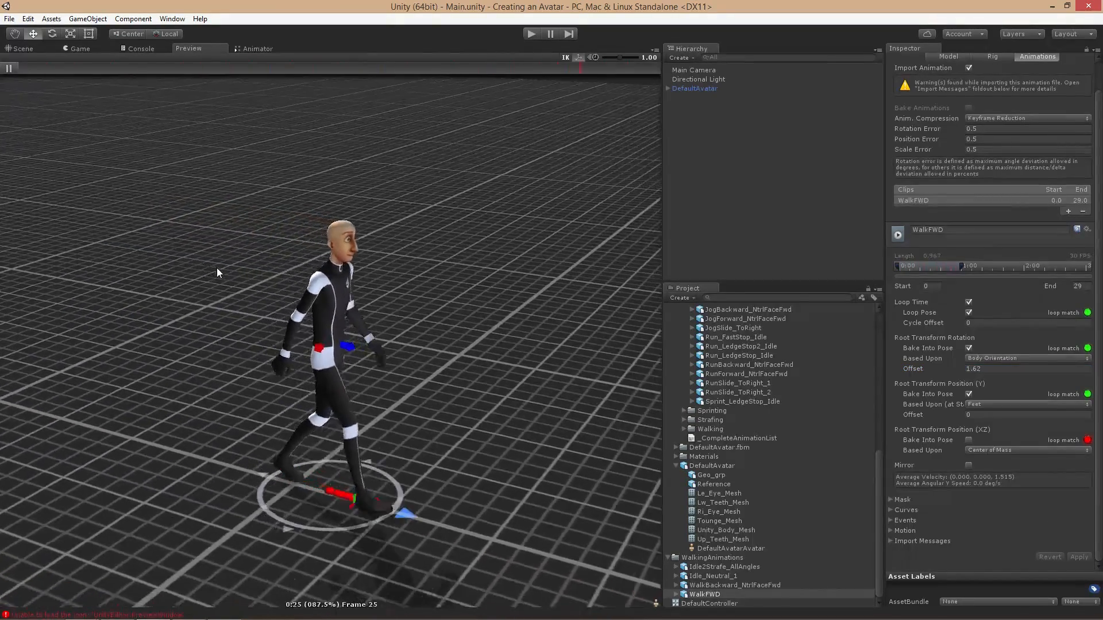